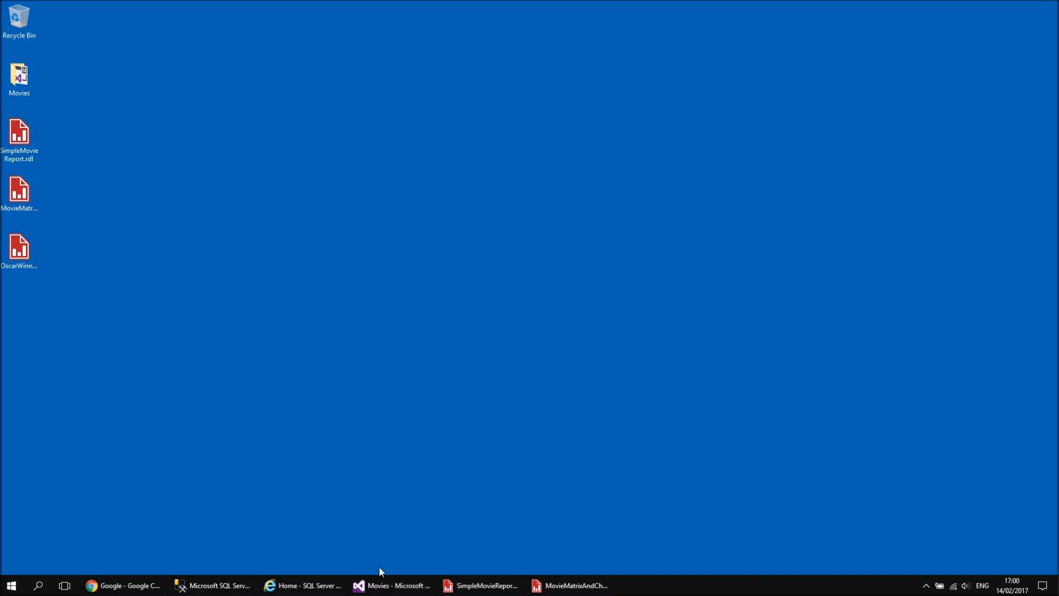
- Preview SimpleMovieReport in Visual Studio, and run the same report in Report Builder
click(390, 586)
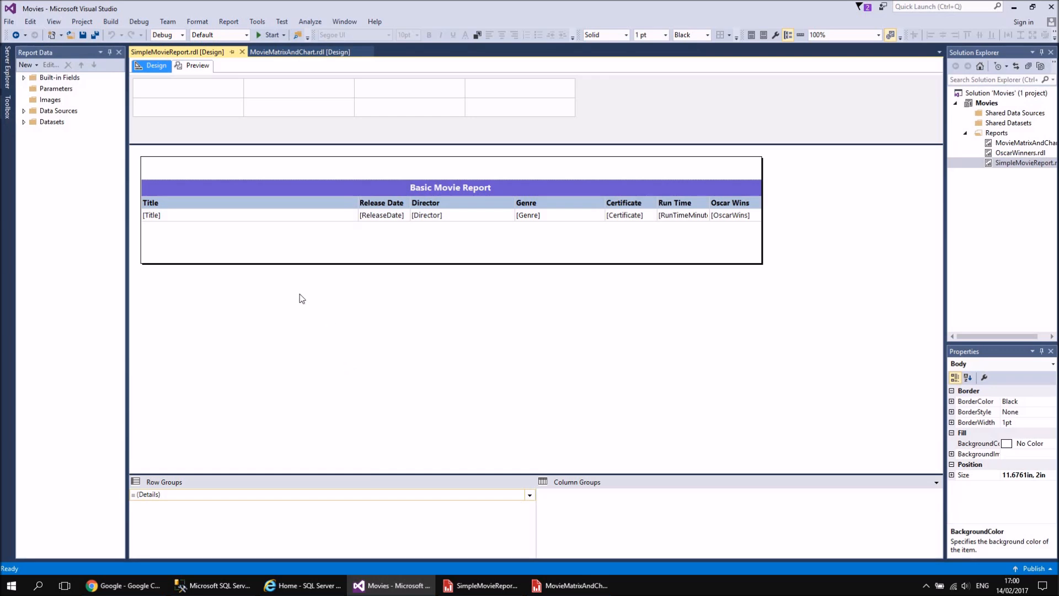
click(193, 67)
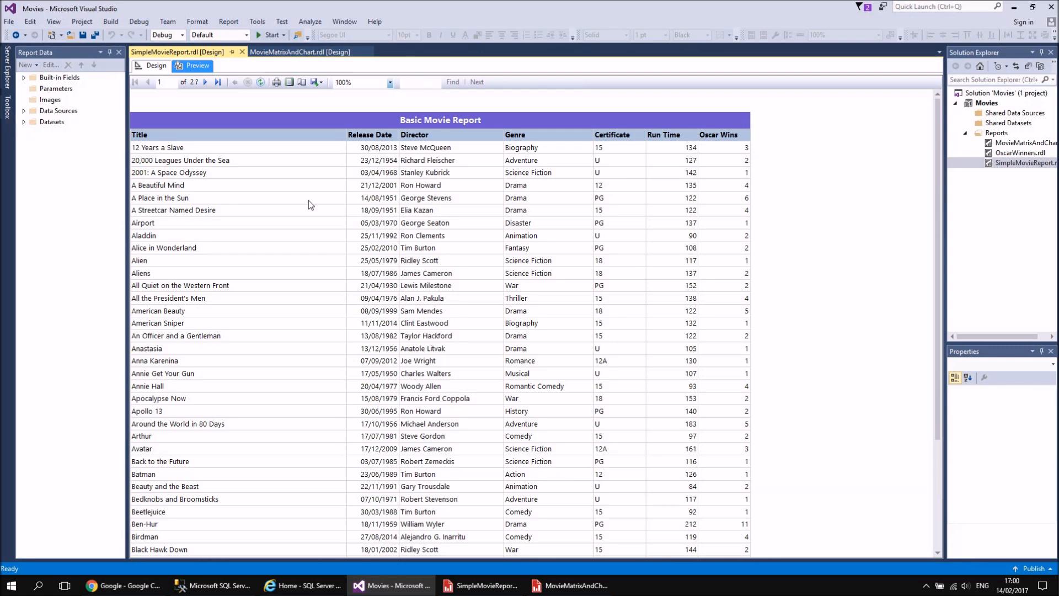
click(486, 588)
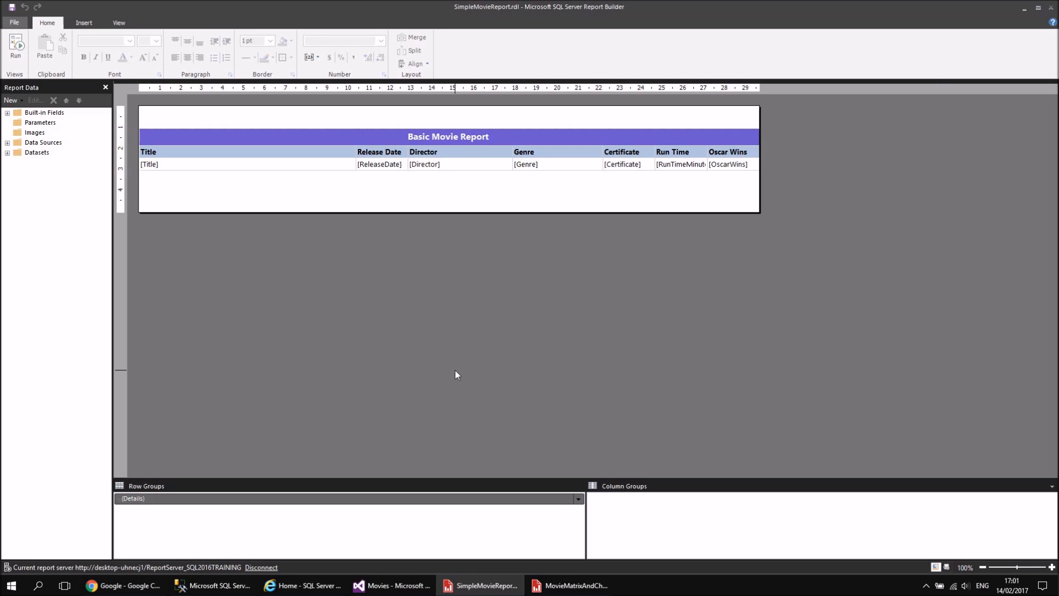
click(16, 47)
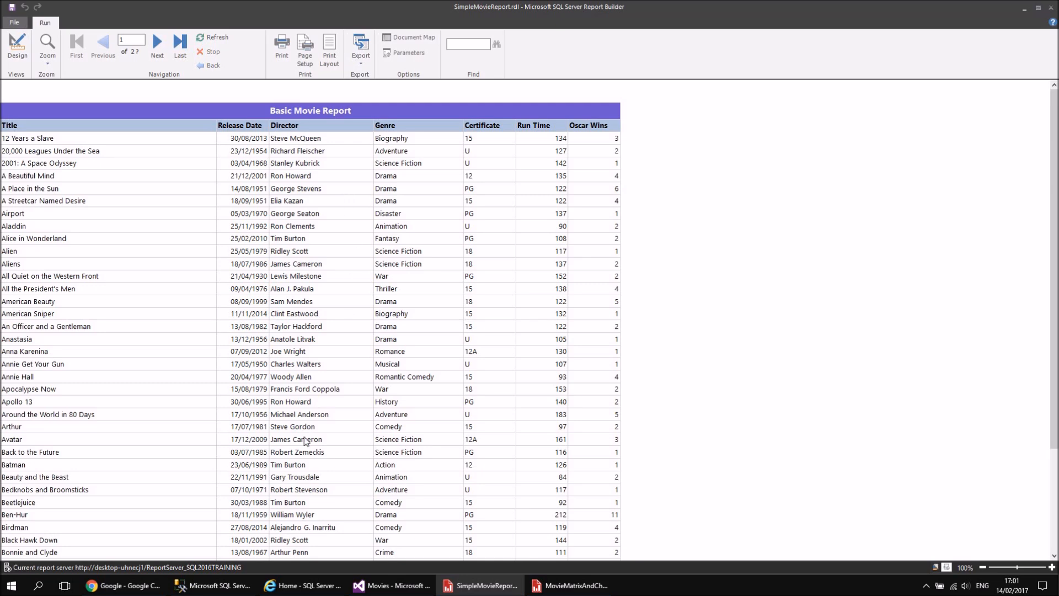
- Switch to the SQL Server Reporting Services web portal and open SimpleMovieReport from the Movies folder
click(305, 584)
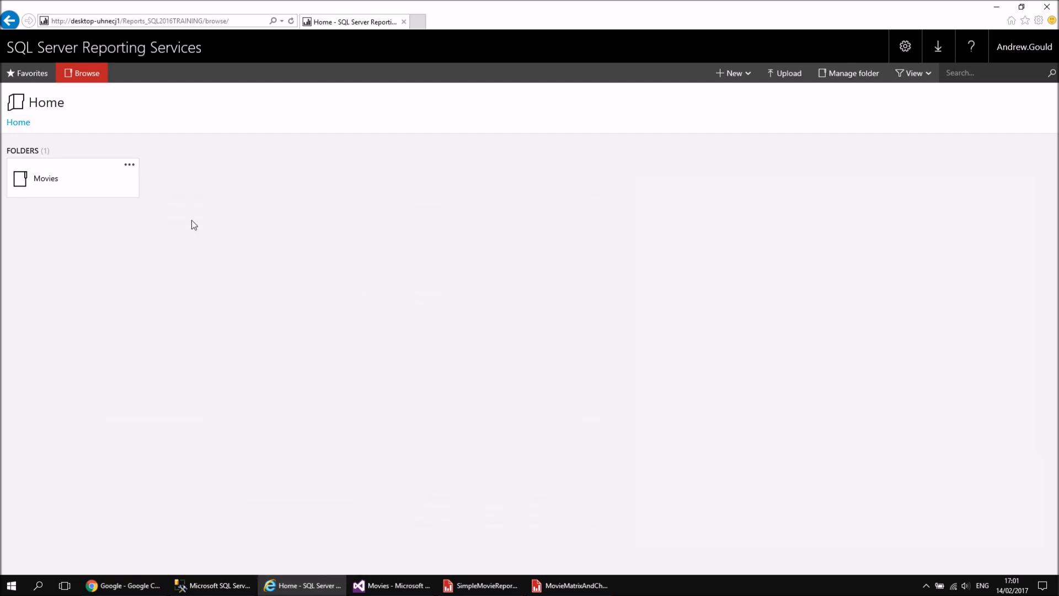
click(42, 183)
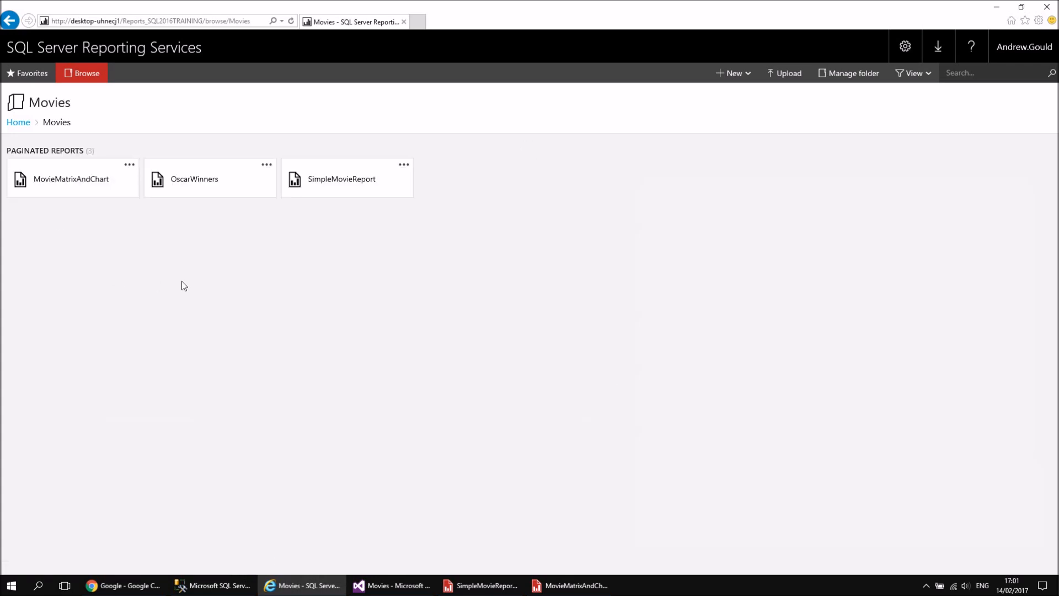
click(328, 183)
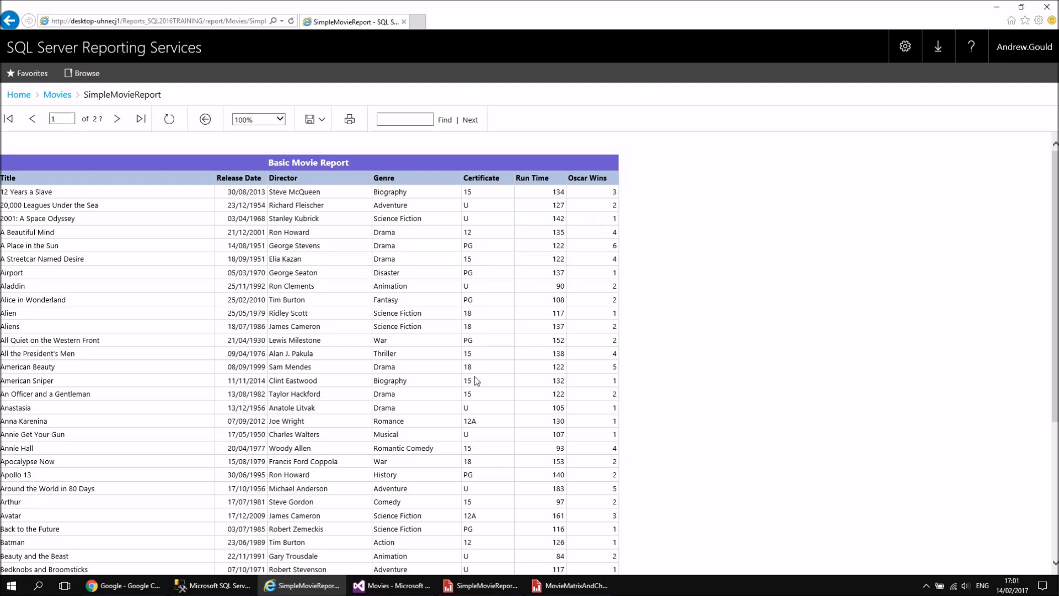
- Switch to Visual Studio and preview MovieMatrixAndChart, viewing both the matrix and the chart
click(380, 586)
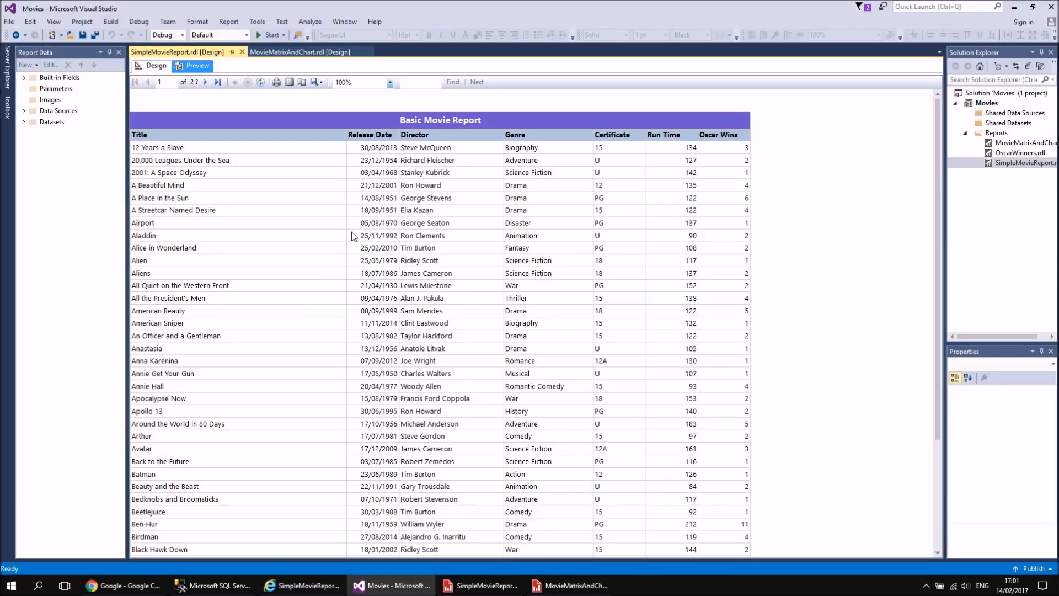
click(292, 53)
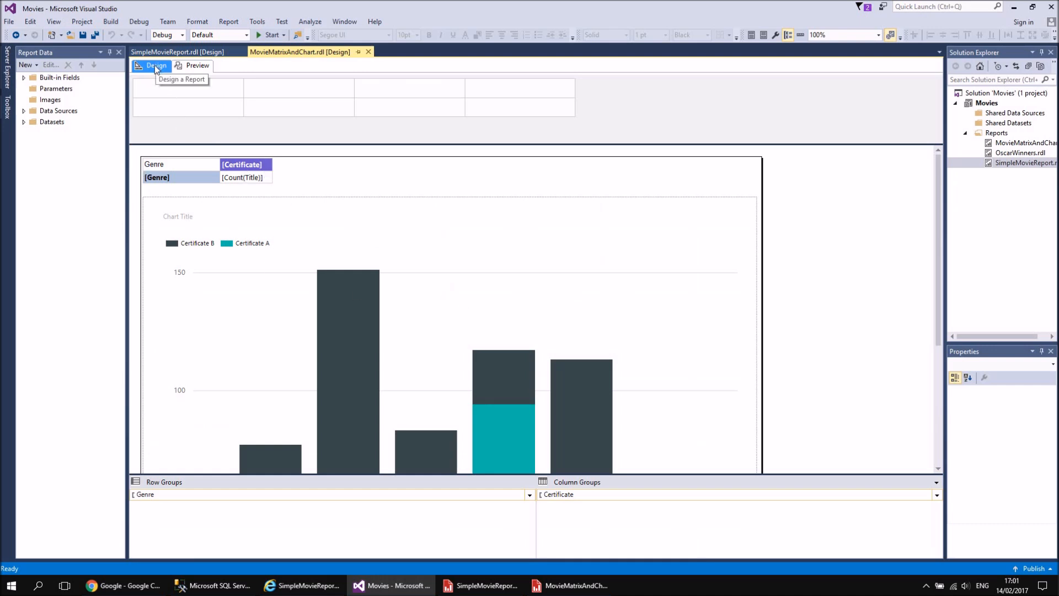
click(190, 66)
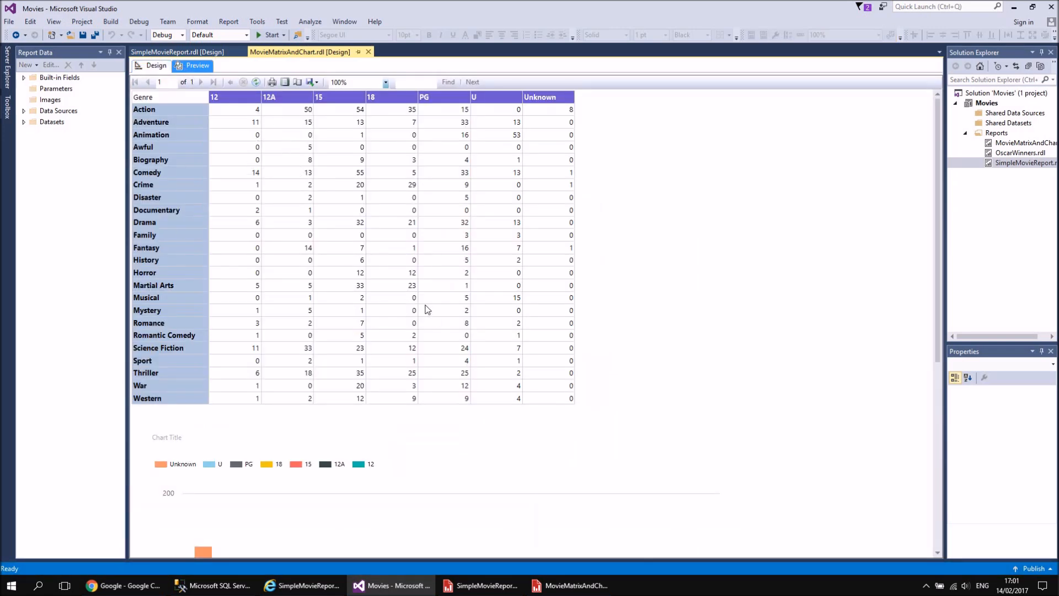
scroll(714, 310, down, 6)
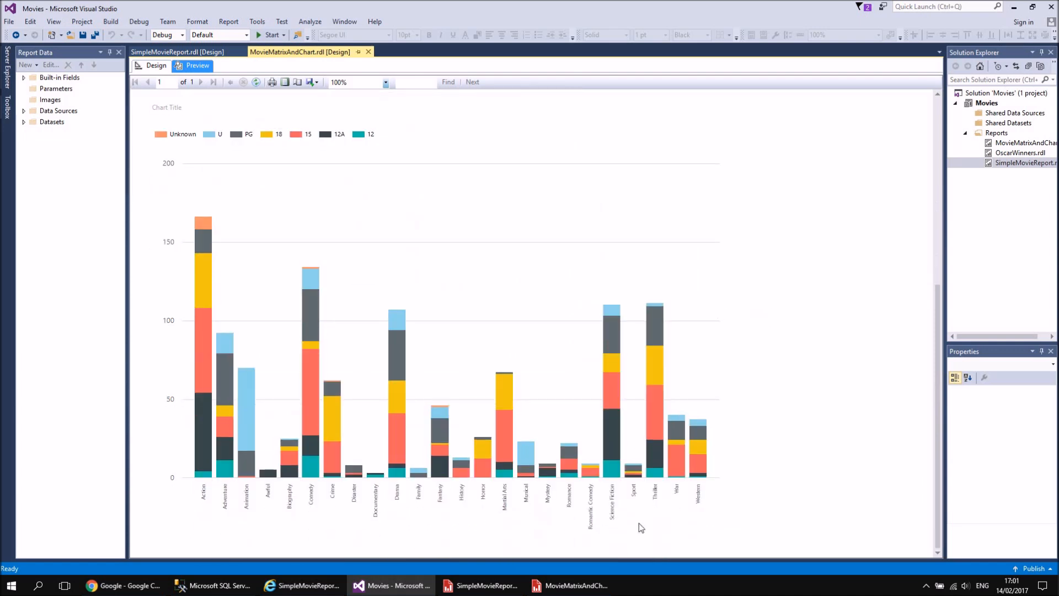
- Switch to Report Builder and run MovieMatrixAndChart to view its matrix and chart
click(575, 588)
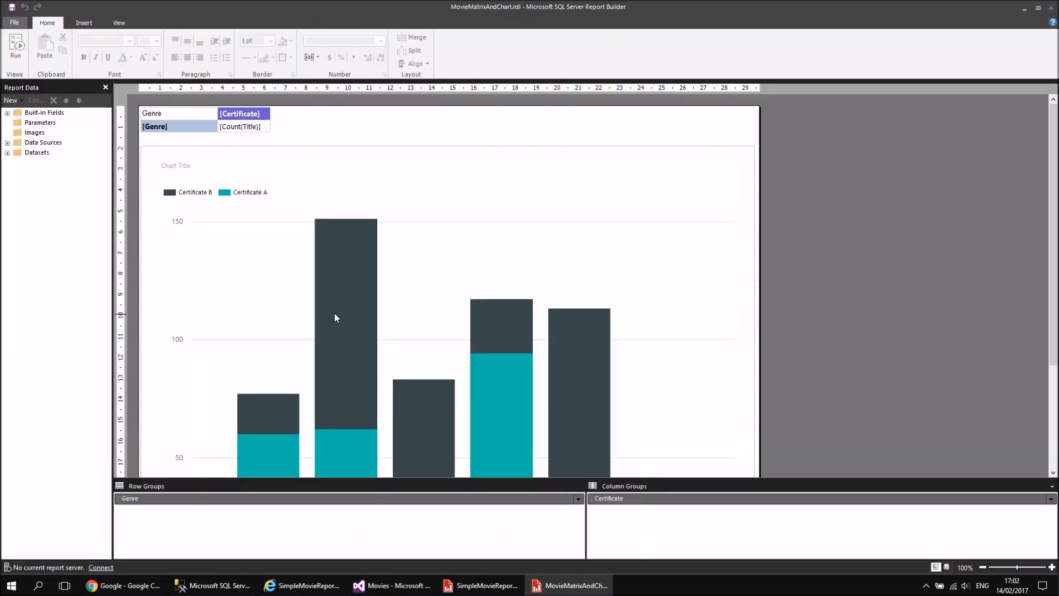
key(F5)
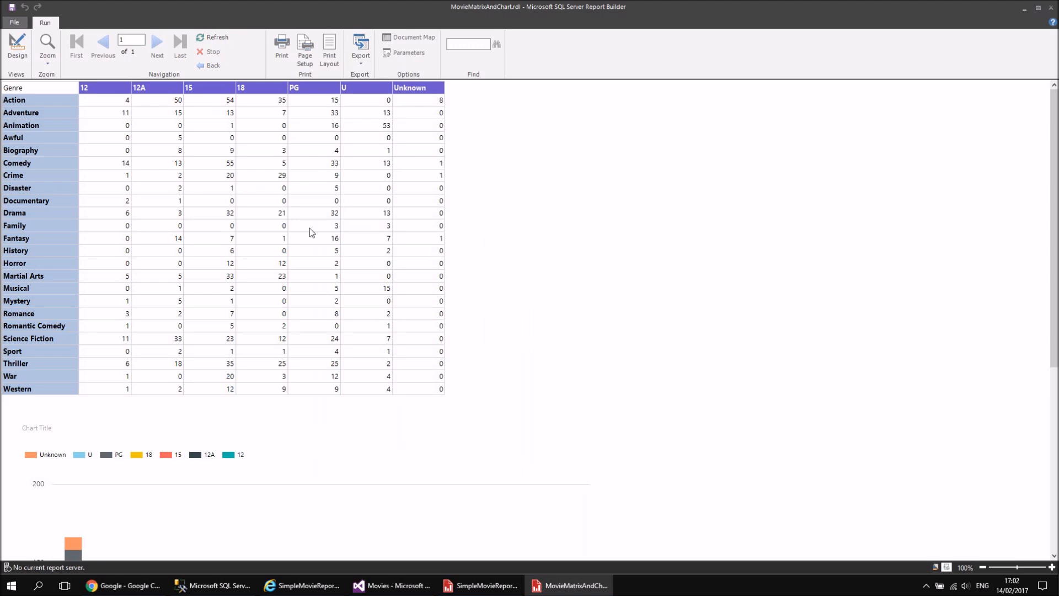
drag(1053, 141, 1053, 237)
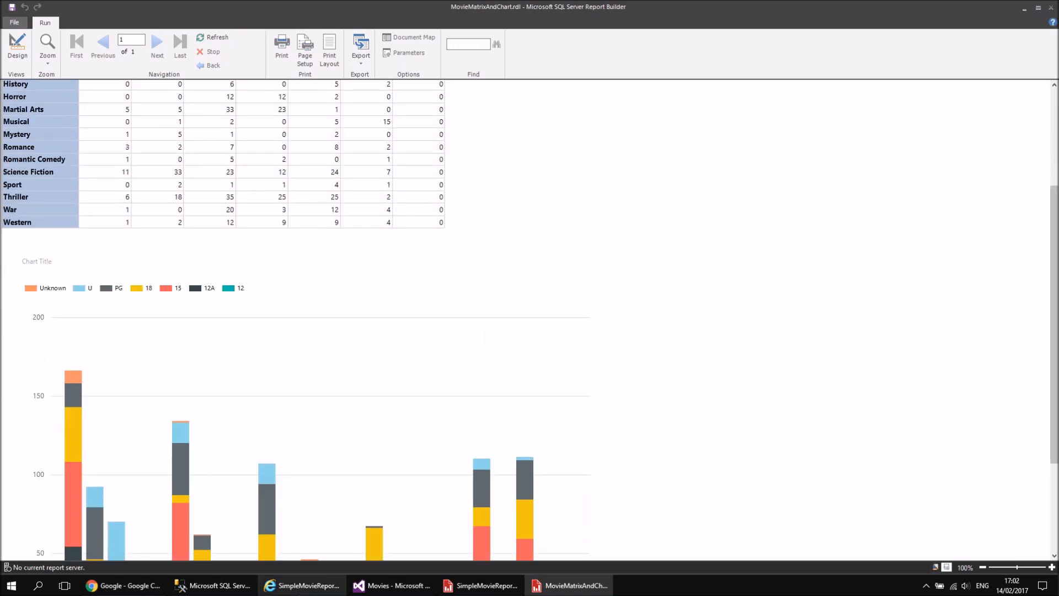
- Switch to the Reporting Services web portal and view MovieMatrixAndChart from the Movies folder down to its chart
click(302, 586)
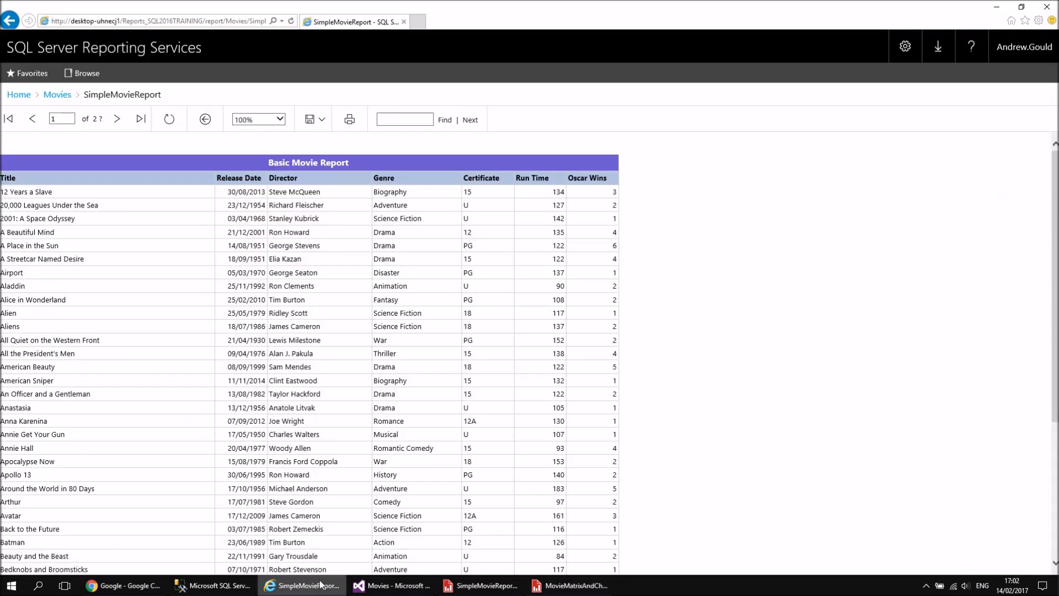
click(56, 97)
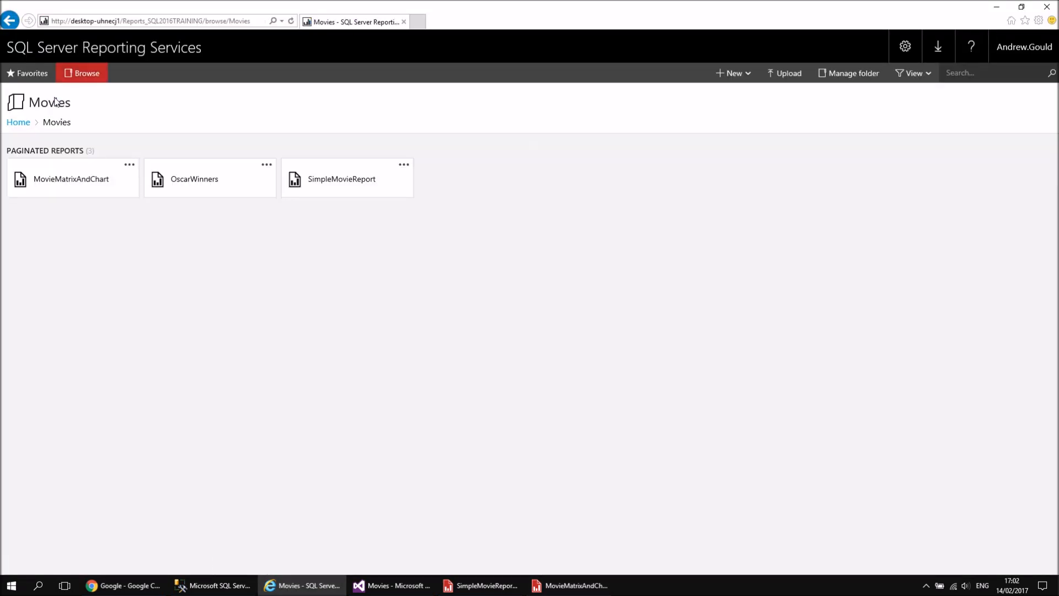
click(74, 186)
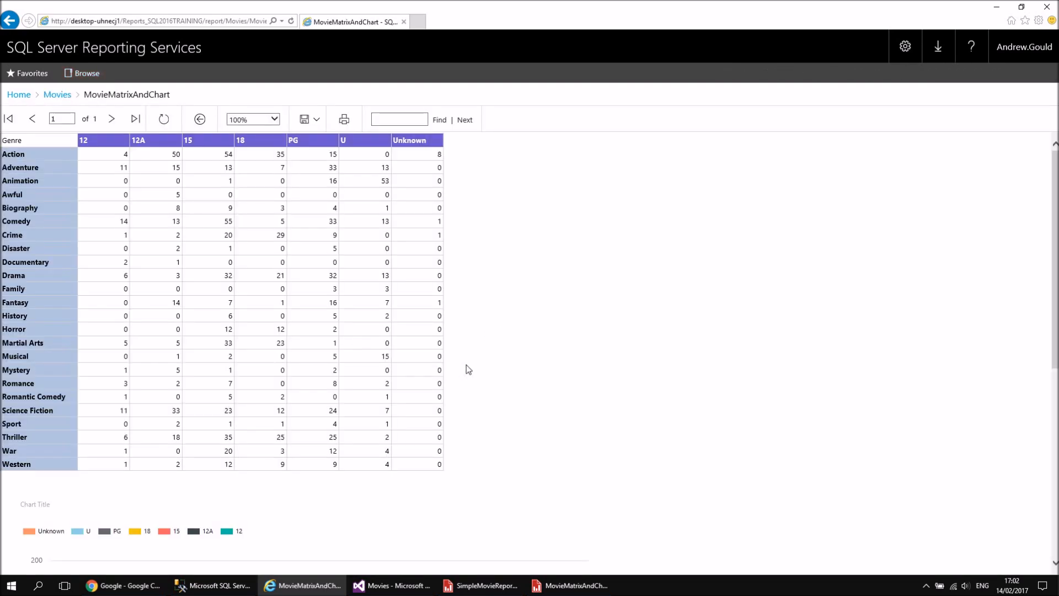
scroll(465, 365, down, 5)
scroll(779, 374, down, 2)
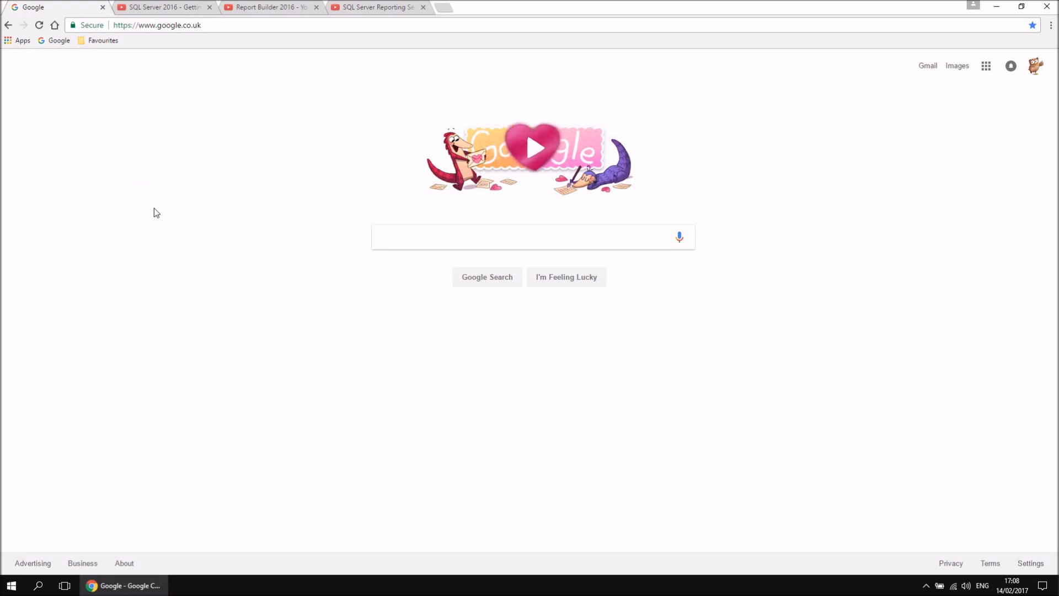
- Search Google for "report builder 2016" and open Microsoft's official SQL Server 2016 Report Builder download page
click(397, 239)
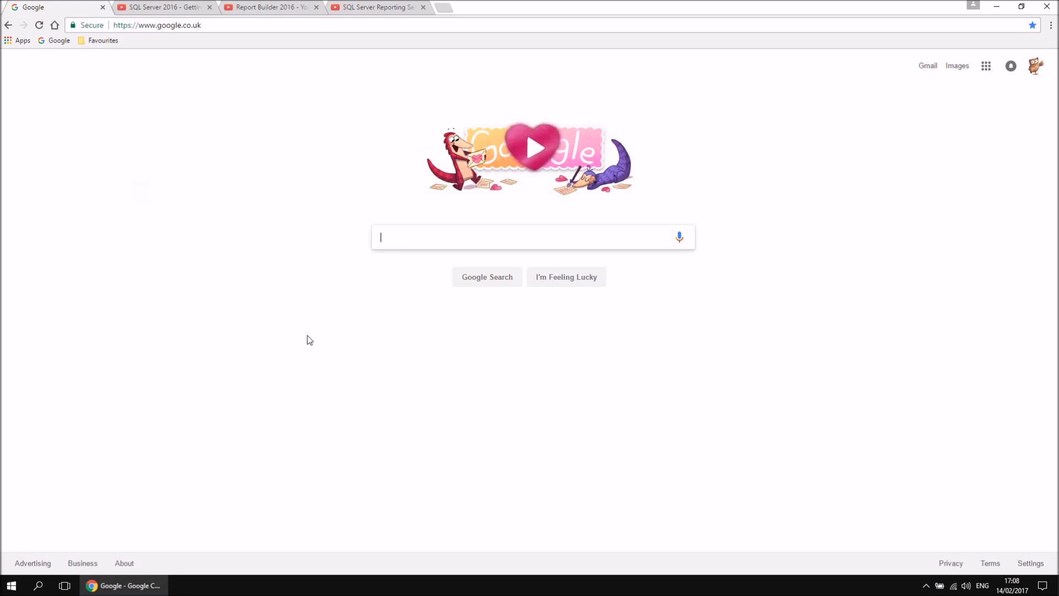
text(report)
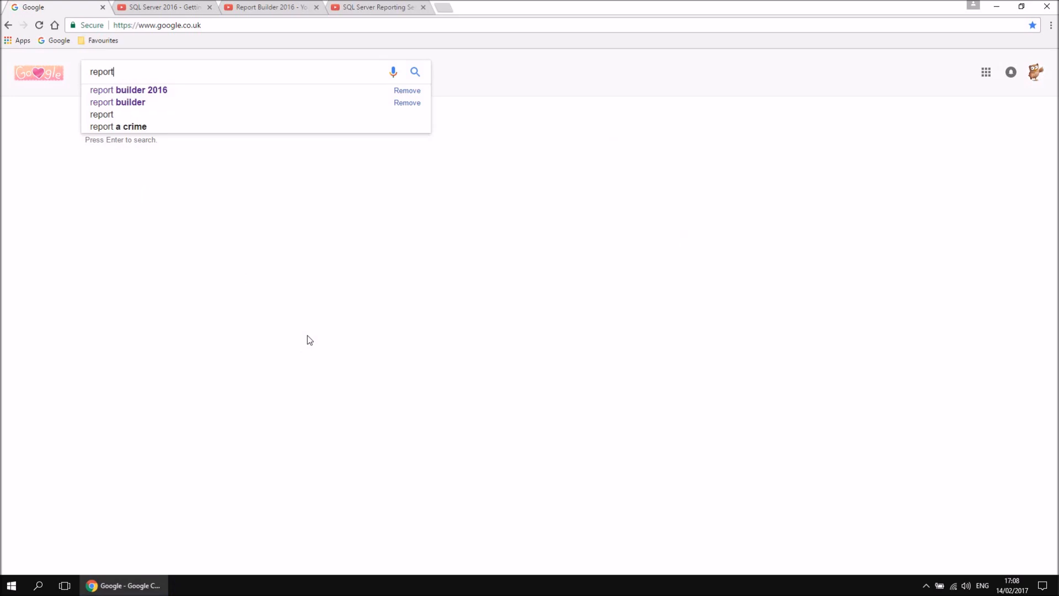
key(Down)
key(Return)
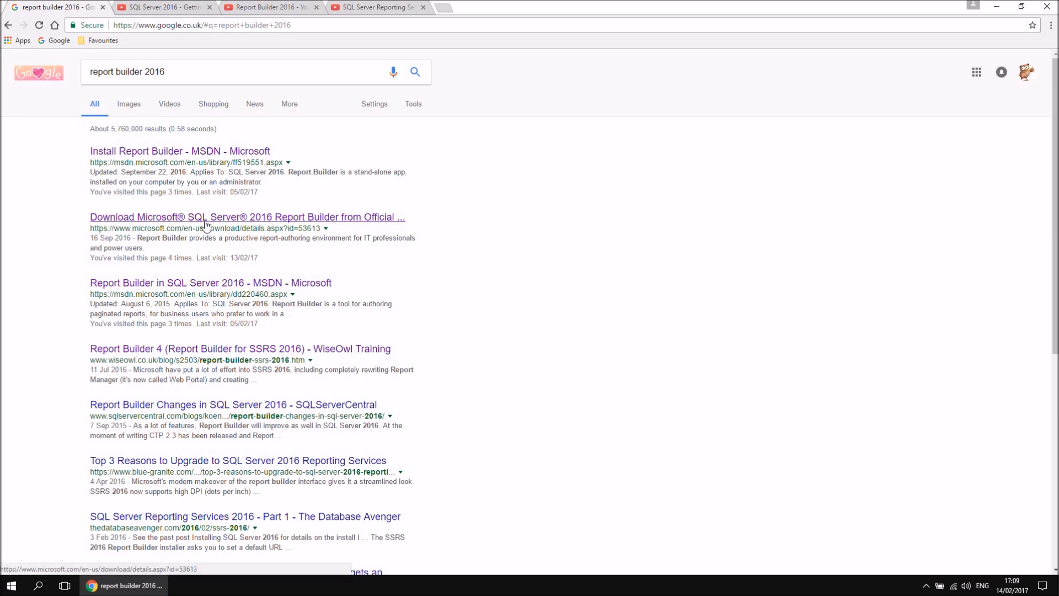
click(319, 221)
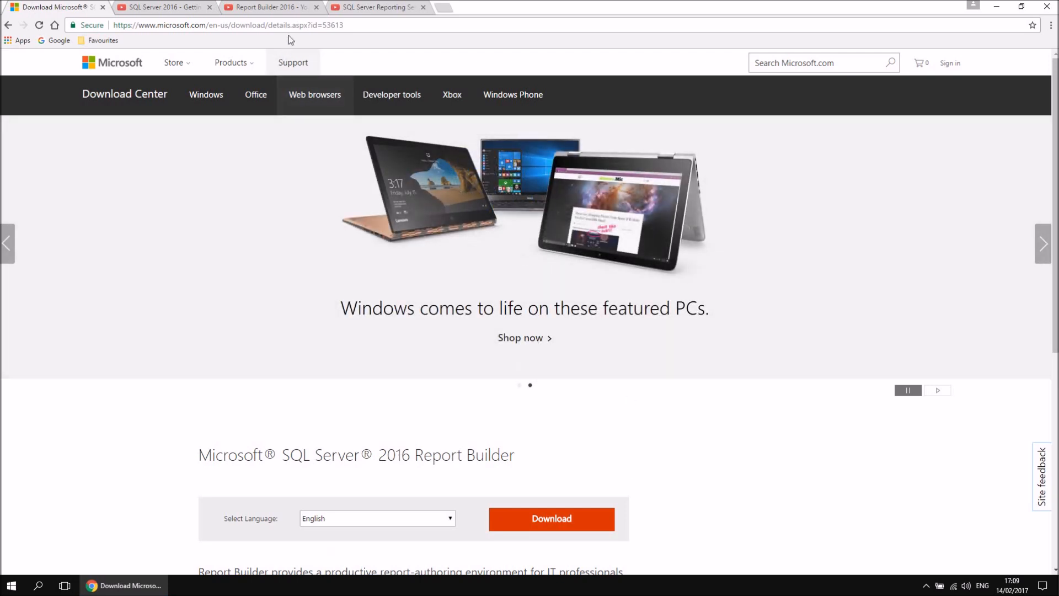
- View the Report Builder 2016 YouTube playlist, and expand the Details section on the Report Builder download page
click(274, 8)
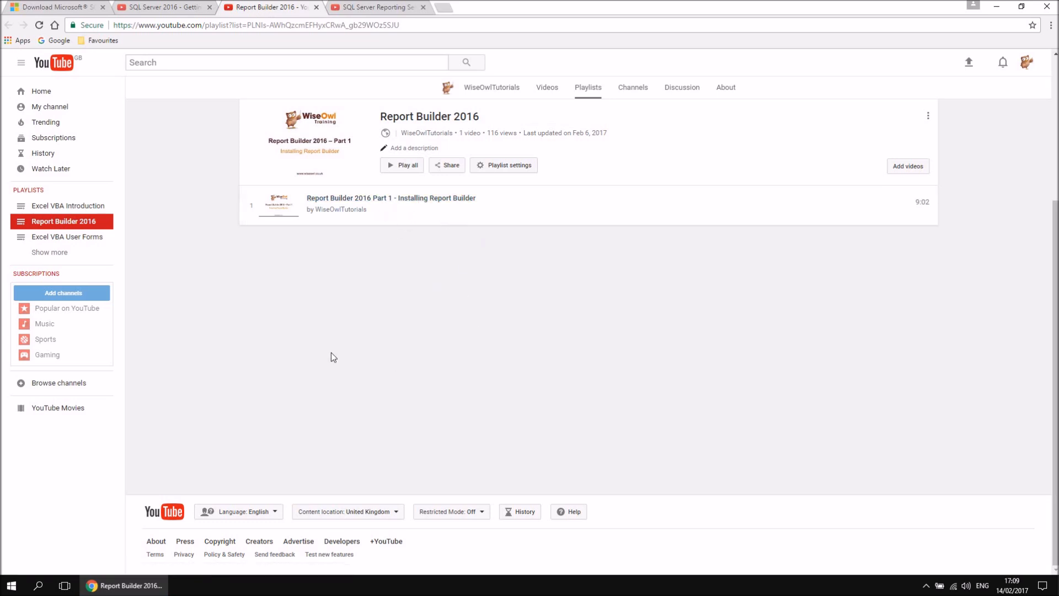
click(61, 7)
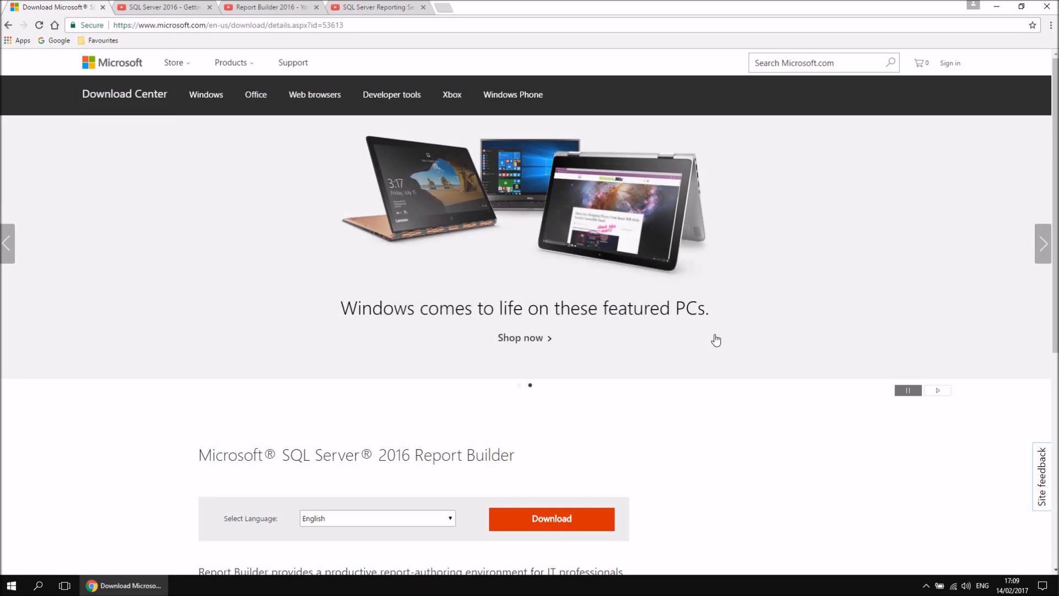
scroll(717, 343, down, 3)
scroll(722, 347, down, 2)
click(205, 344)
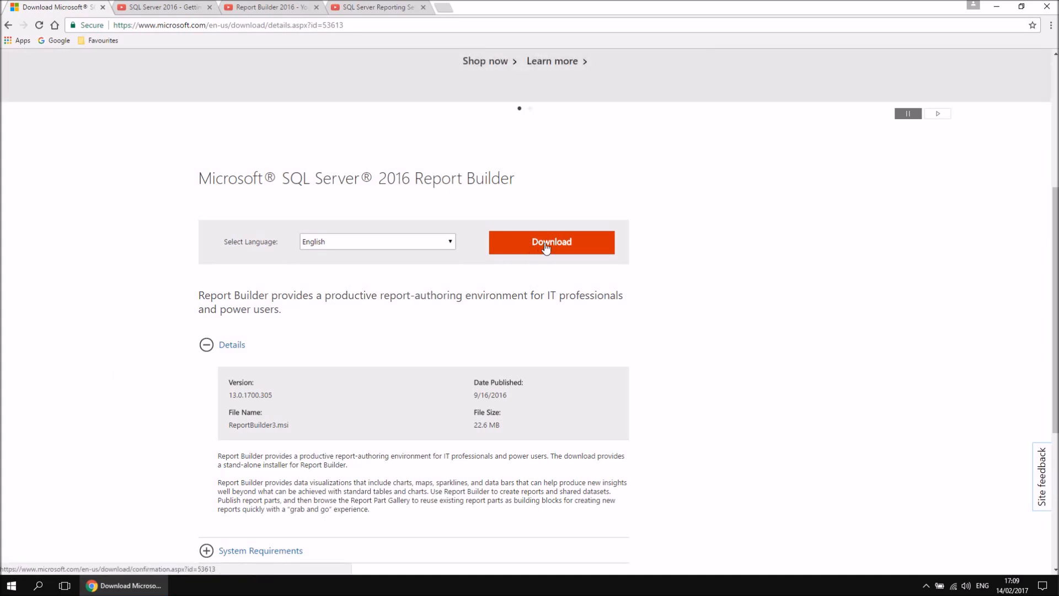
- Launch Report Builder from its Microsoft SQL Server 2016 program folder
click(10, 588)
scroll(78, 499, down, 10)
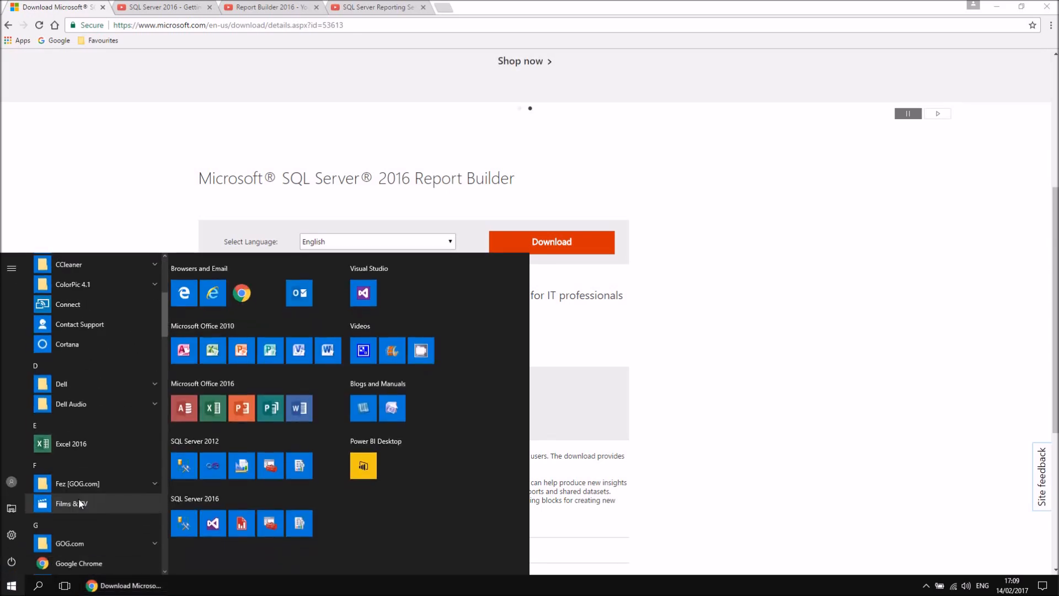
scroll(80, 495, down, 8)
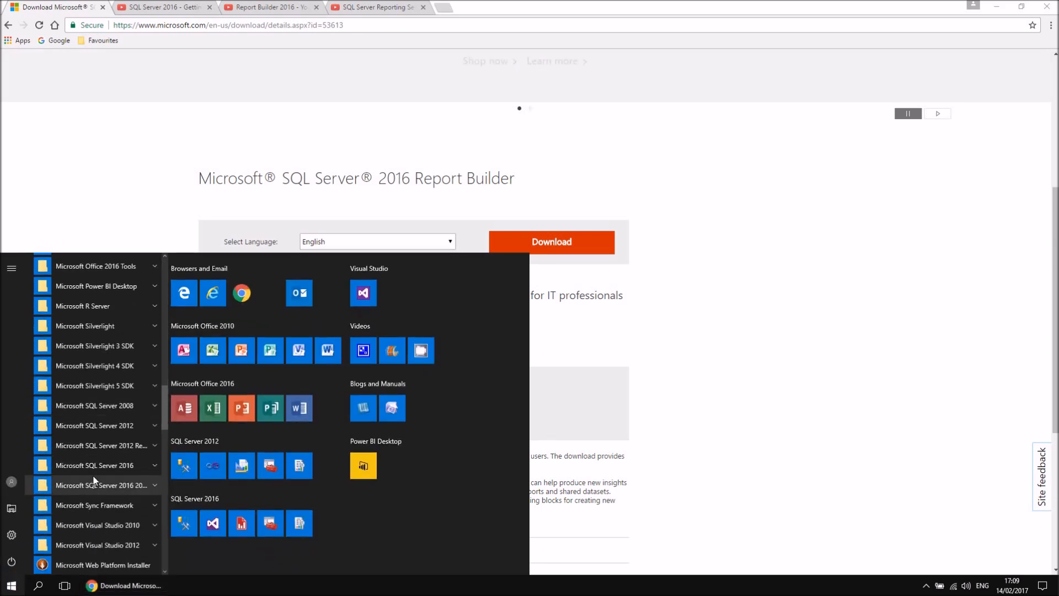
scroll(93, 474, down, 2)
click(150, 438)
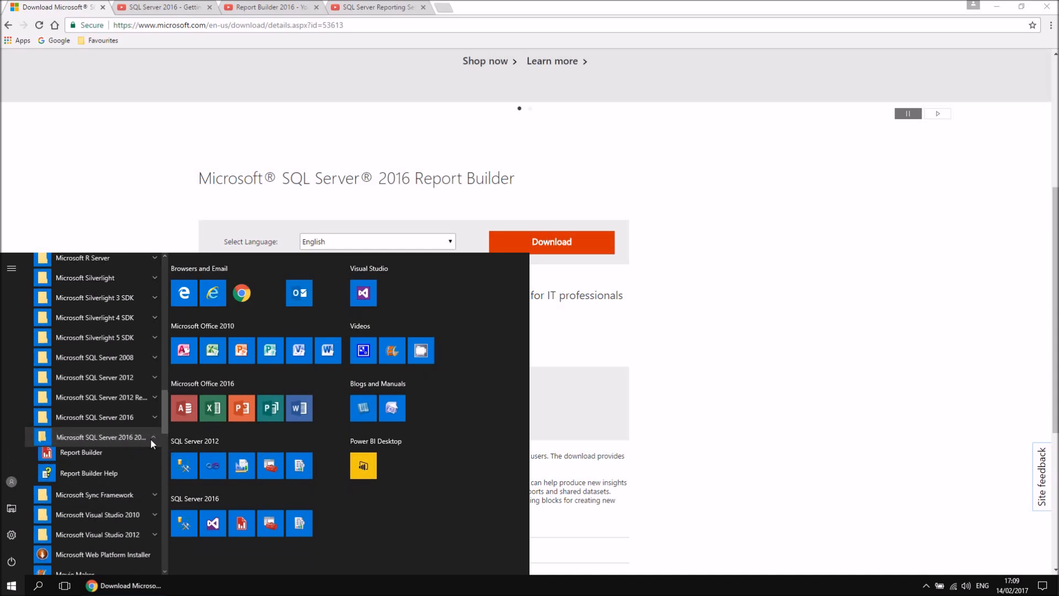
click(95, 458)
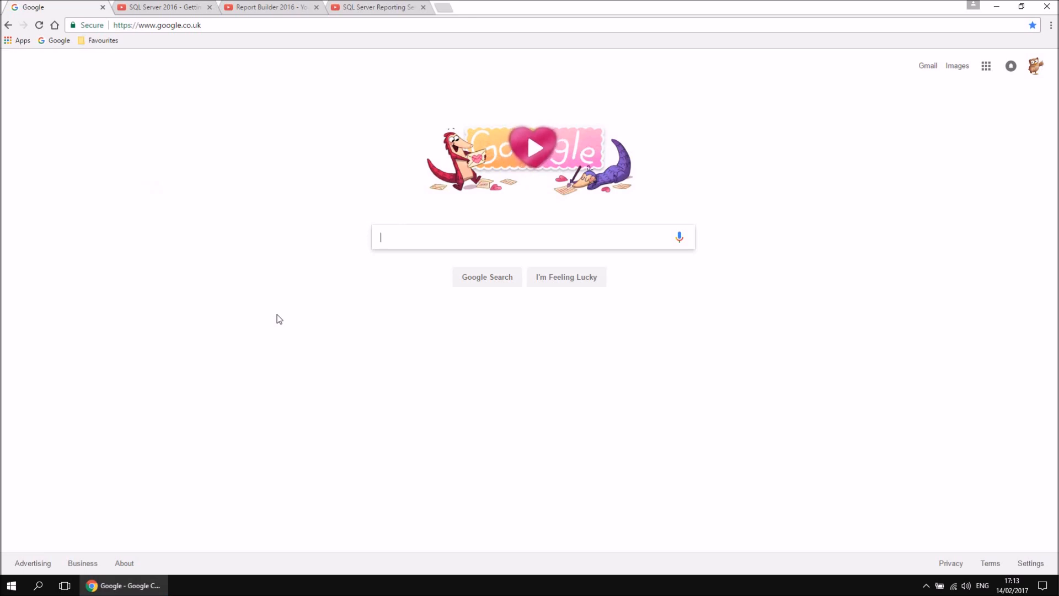
- Search Google for "sql server data tools 2016" and open the Microsoft Docs page for downloading SSDT
text(l )
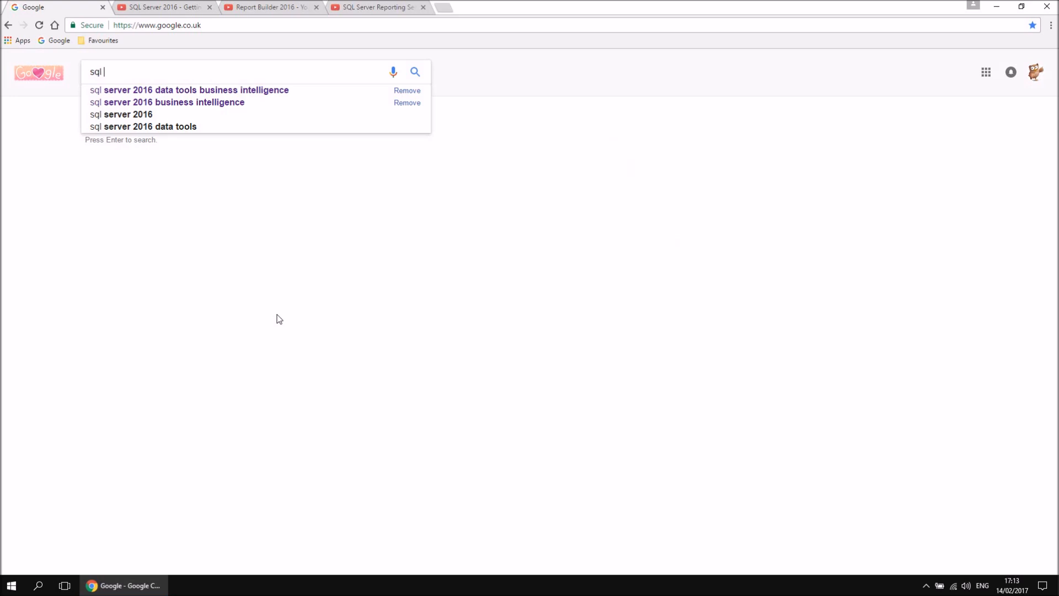
text(server data tools)
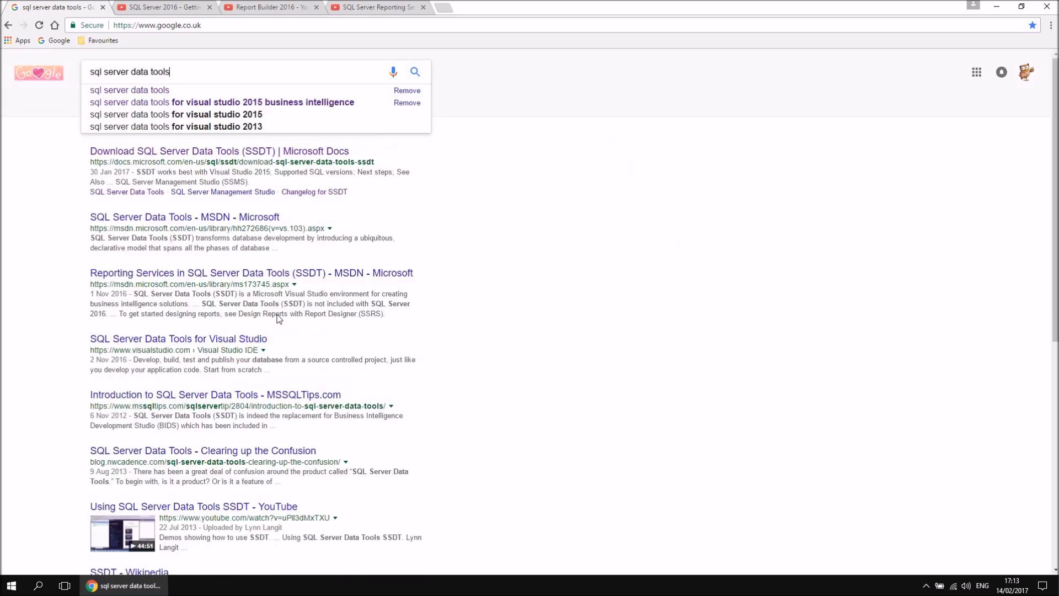
text( 2016)
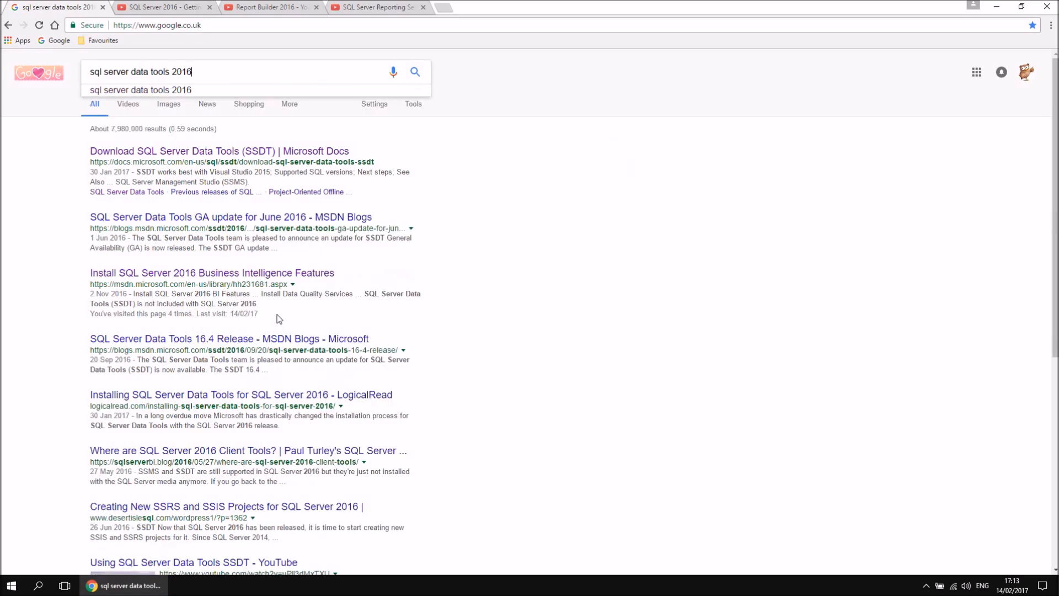
key(Return)
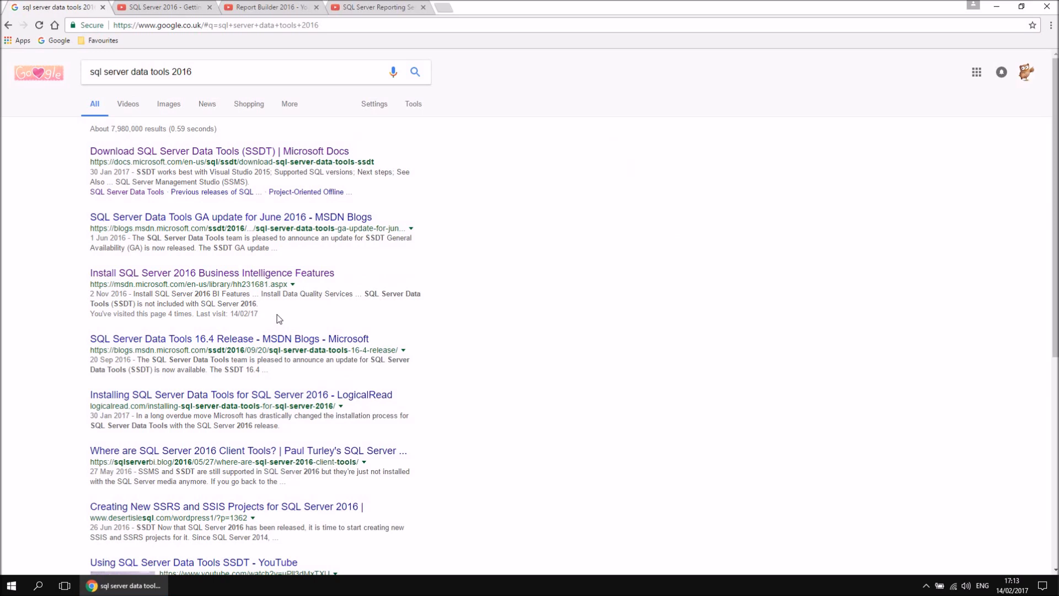
click(261, 155)
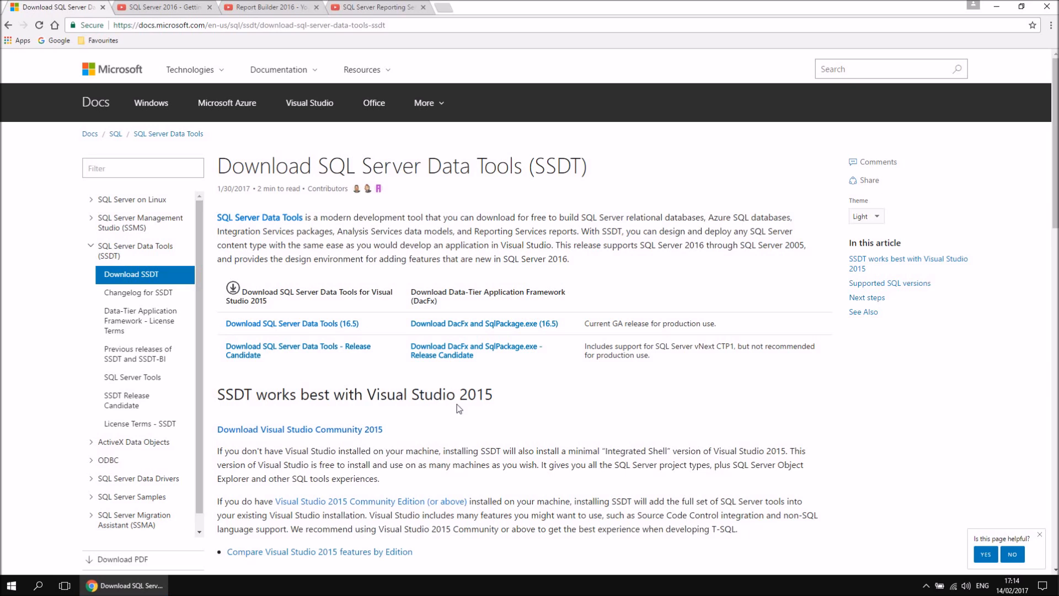
- View the SQL Server 2016 - Getting Started playlist on YouTube
click(171, 9)
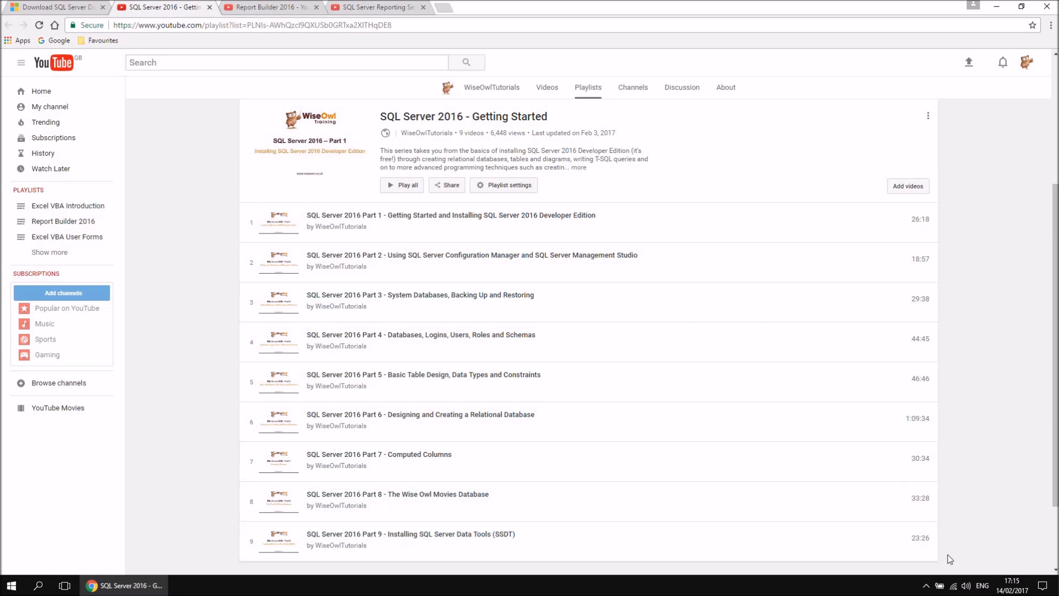
- Return to the Download SQL Server Data Tools page, and browse the list of installed programs for Visual Studio
click(28, 6)
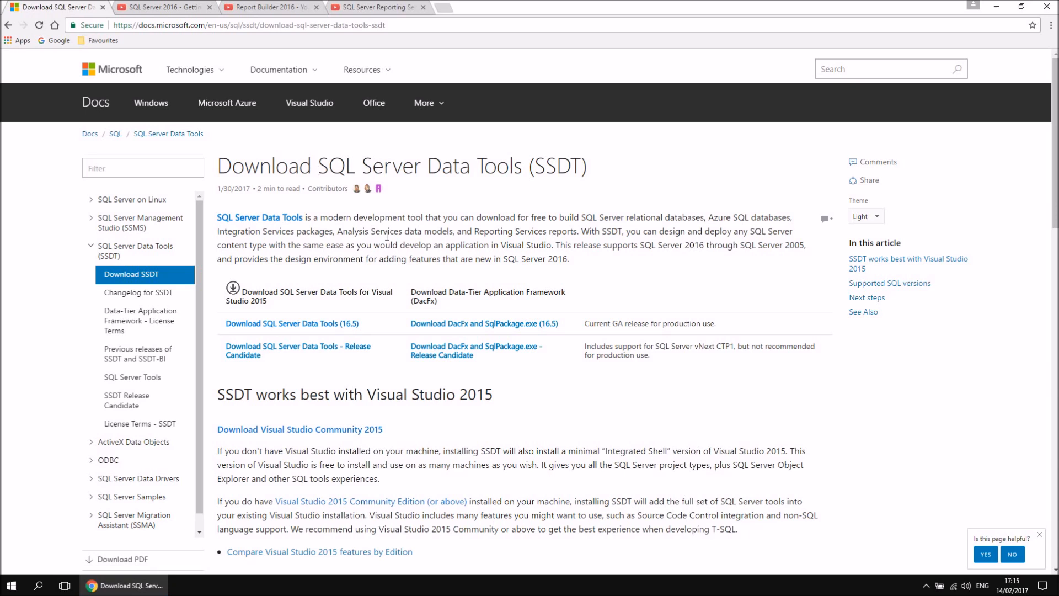
click(10, 588)
scroll(105, 420, down, 3)
scroll(107, 424, down, 10)
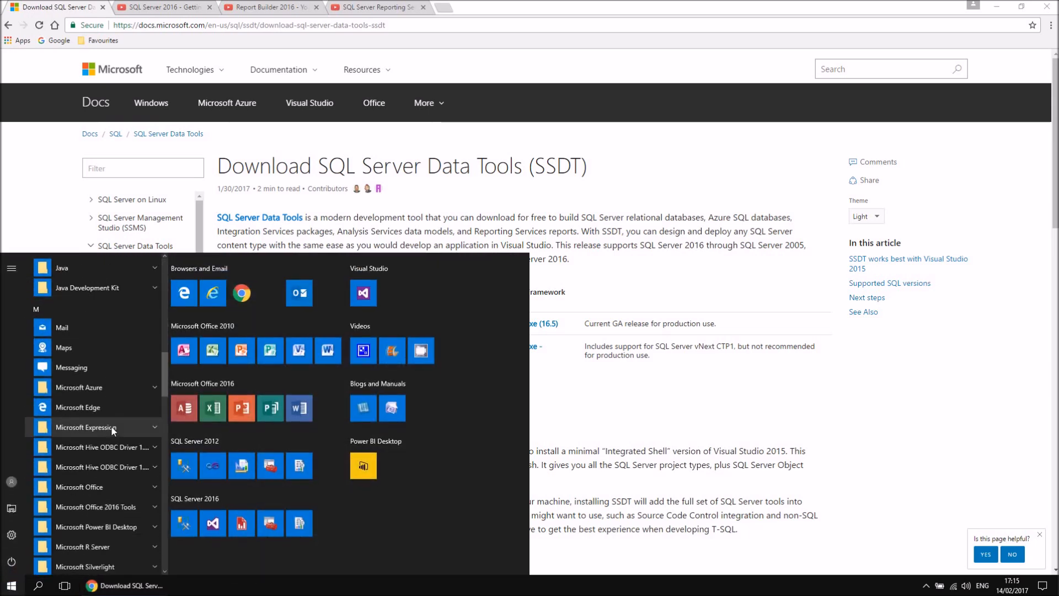
scroll(111, 425, down, 8)
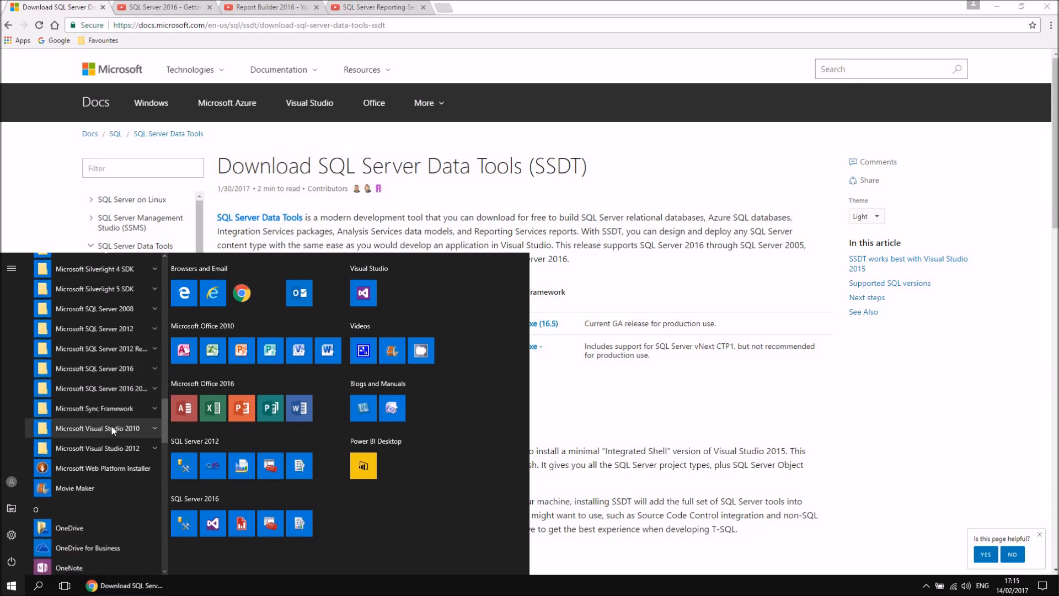
scroll(111, 427, down, 8)
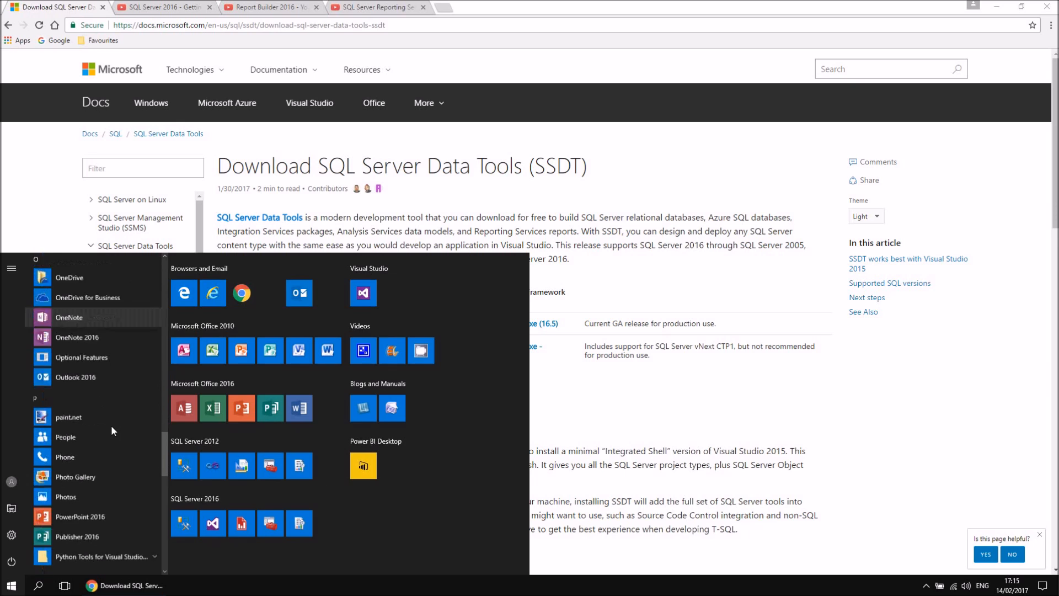
scroll(111, 425, down, 10)
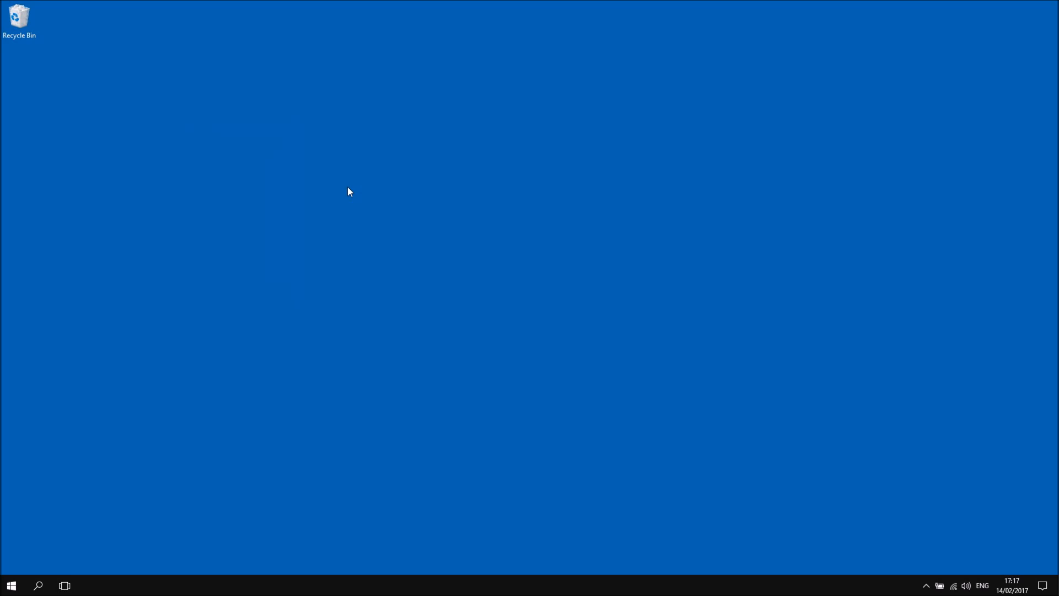
- Launch Report Builder from the SQL Server 2016 program group and dismiss the Getting Started dialog
click(7, 589)
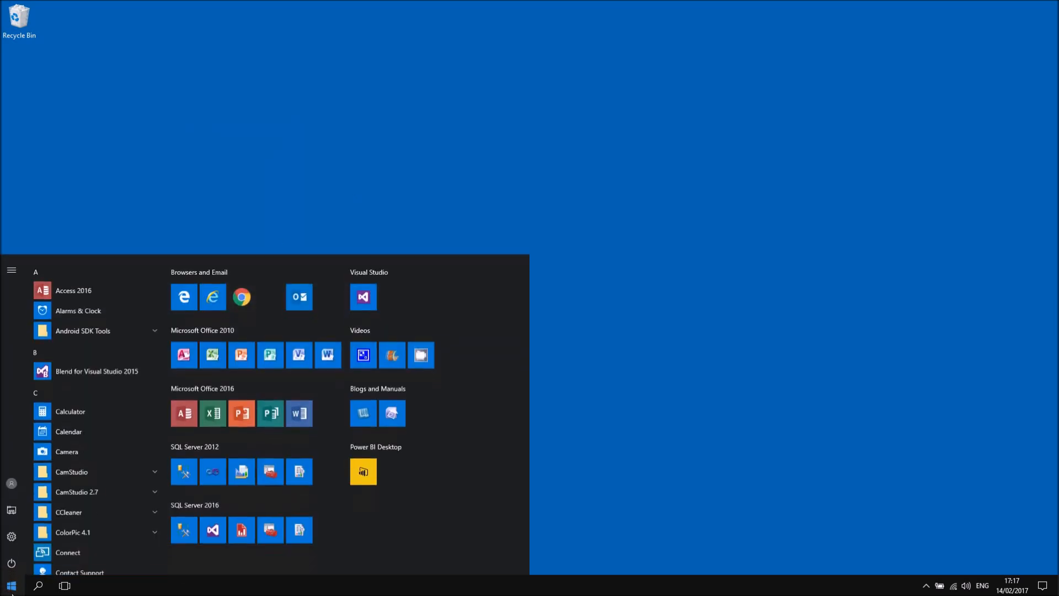
click(243, 528)
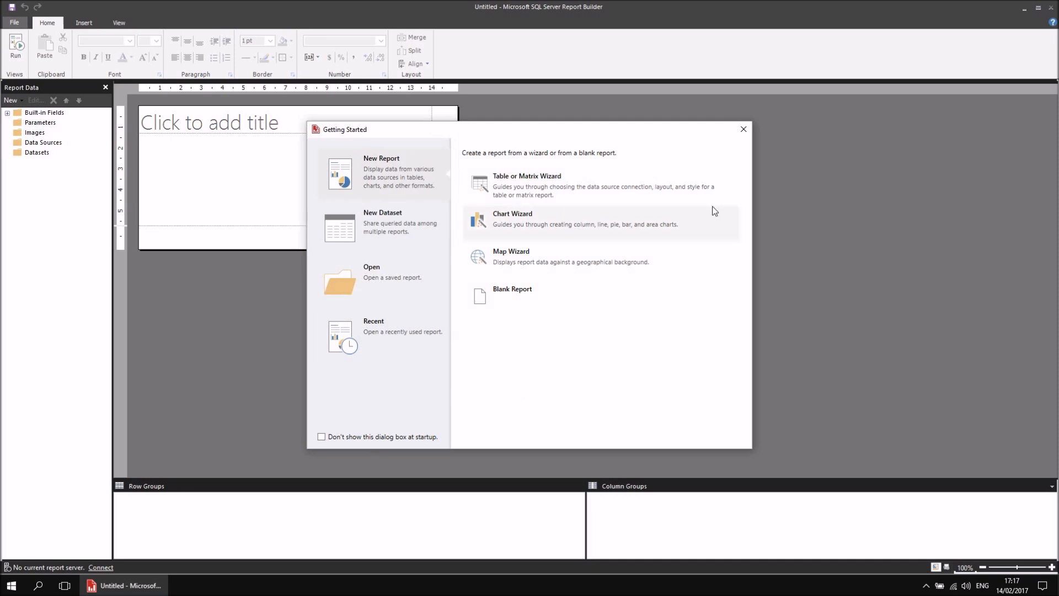
click(744, 130)
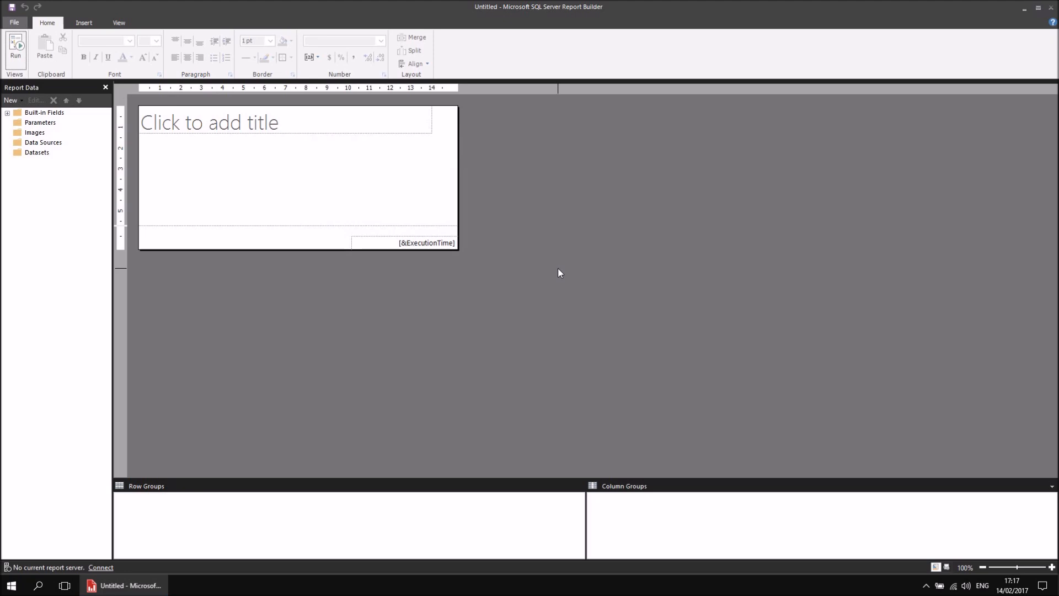
- Launch Visual Studio 2015 and create a Business Intelligence Report Server Project named Movies
click(12, 585)
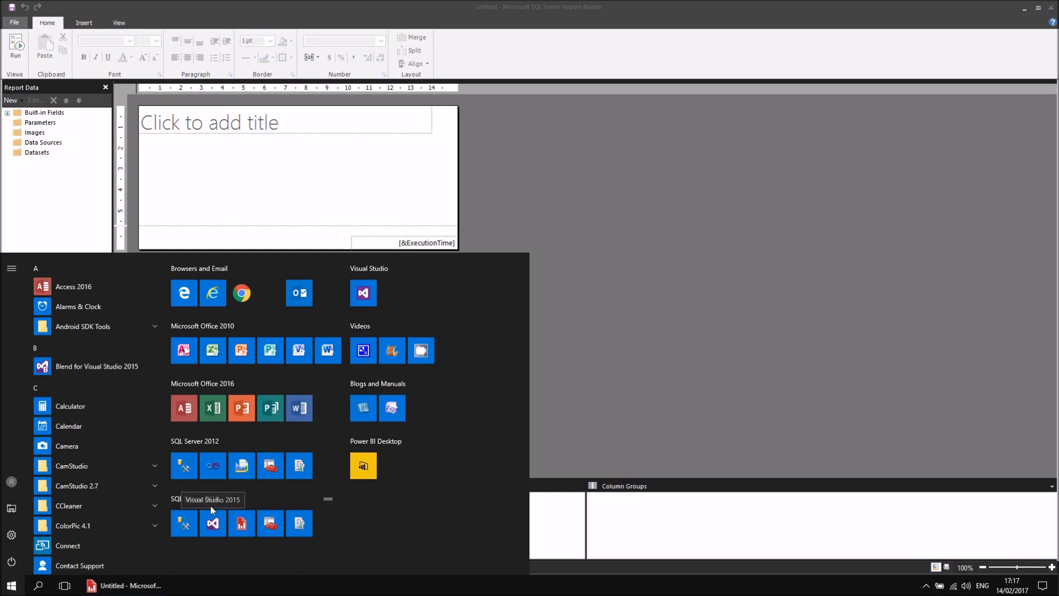
click(212, 524)
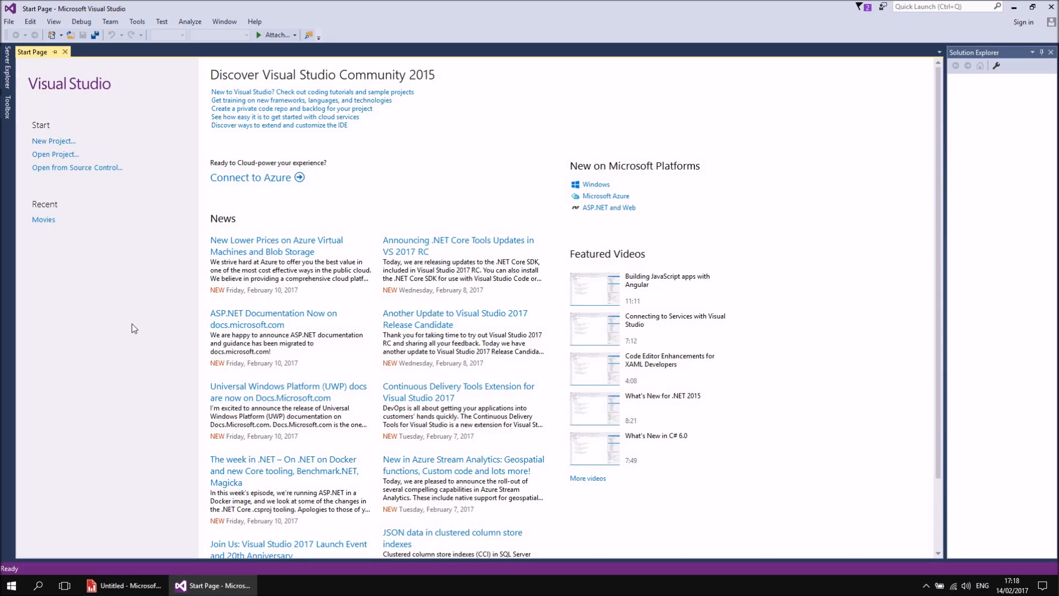
click(60, 142)
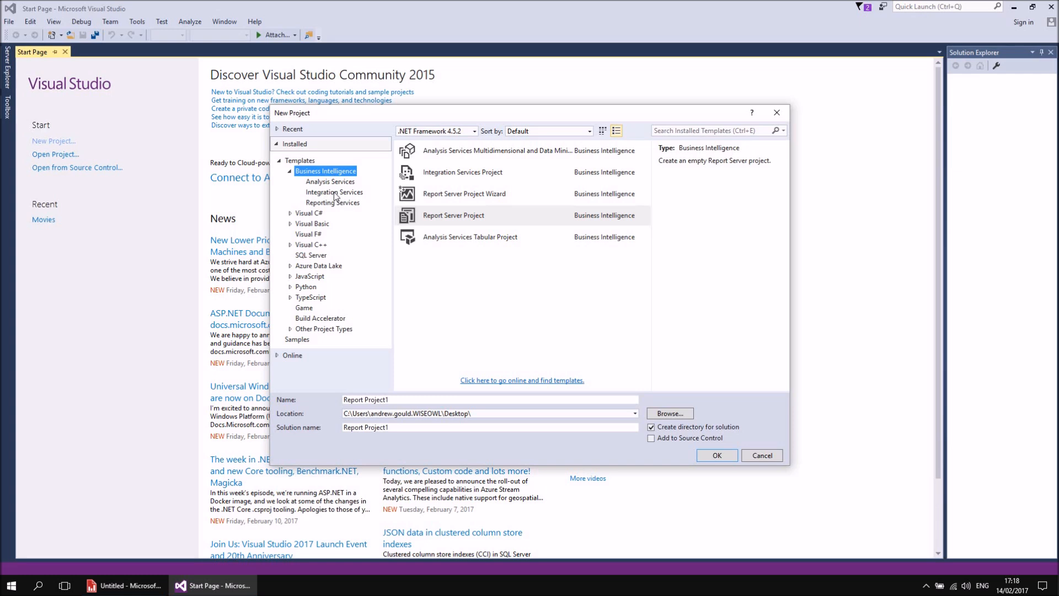
click(447, 219)
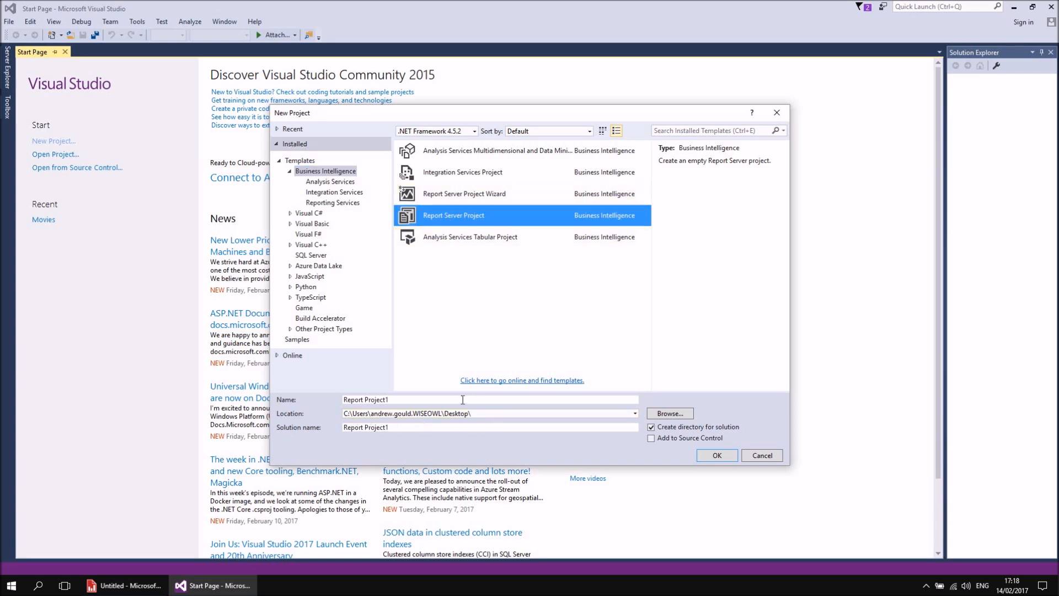
drag(399, 400, 330, 397)
text(Movies)
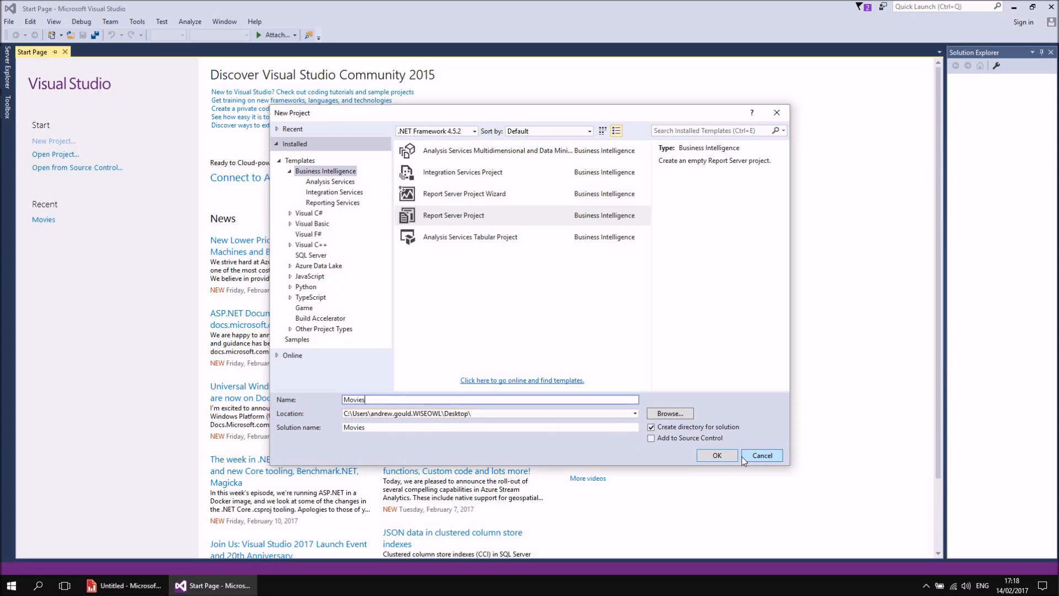
click(718, 456)
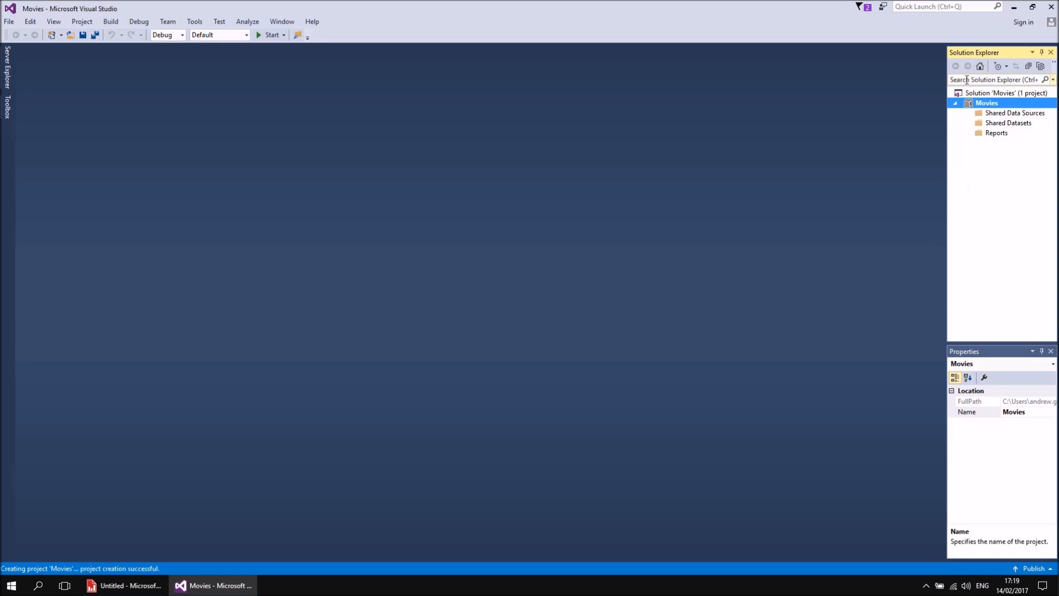
- Add a new empty report to the Reports folder of the Movies project using the Report template
right_click(993, 135)
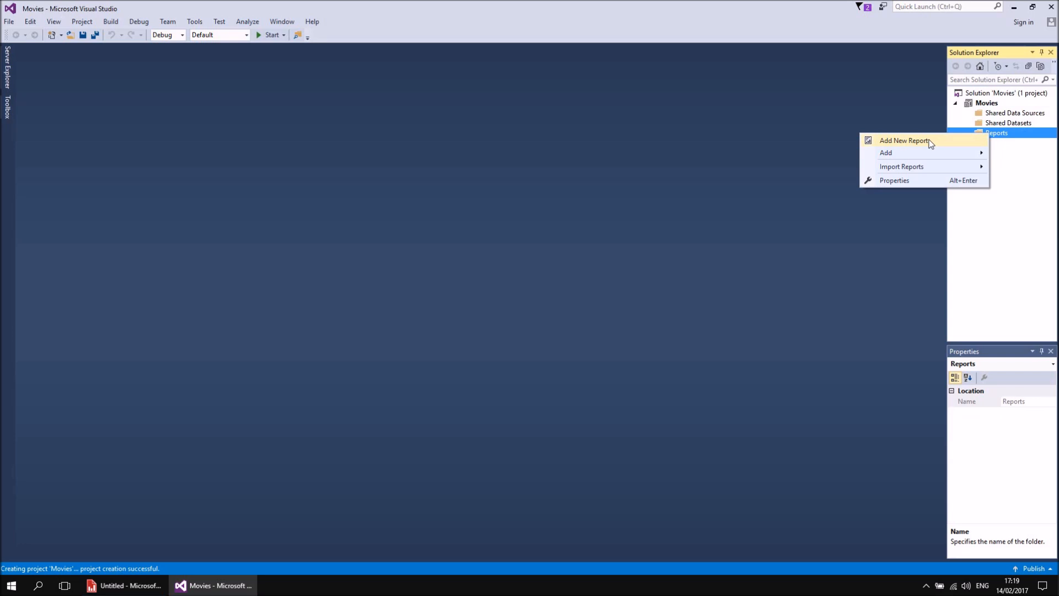
mouse_move(923, 153)
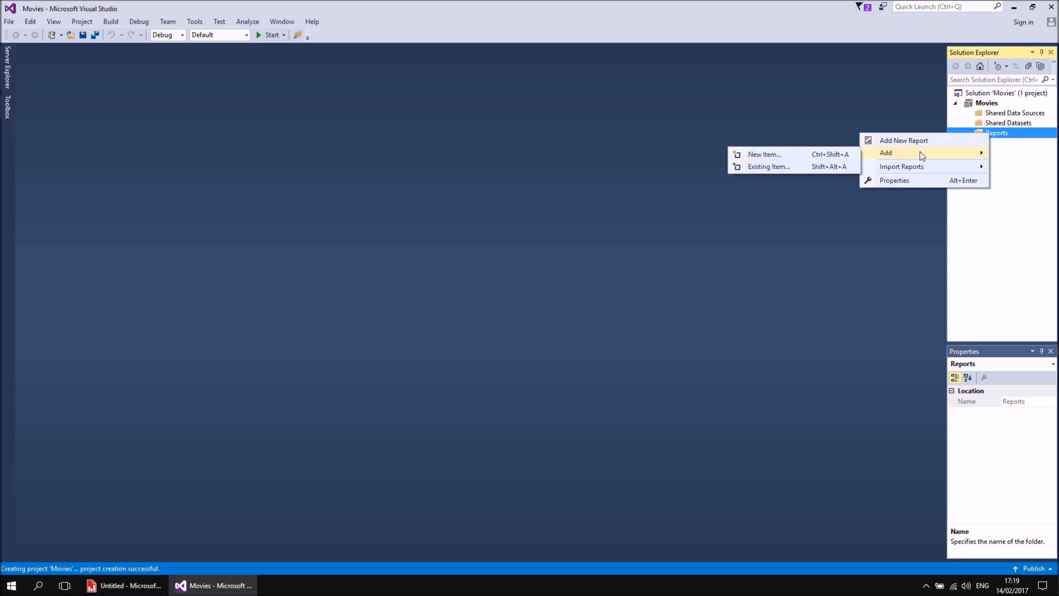
click(773, 154)
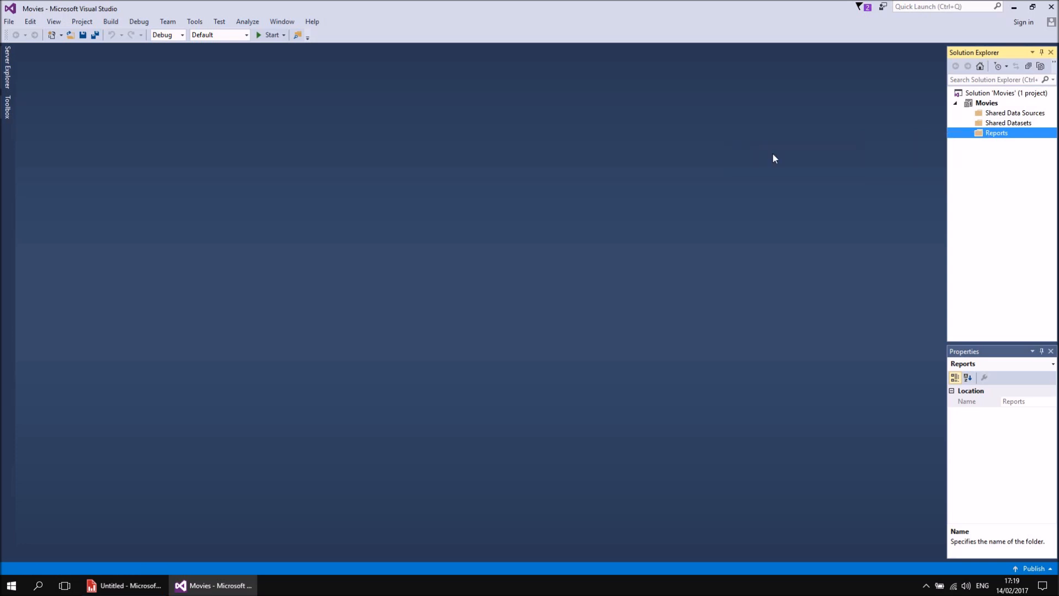
click(433, 173)
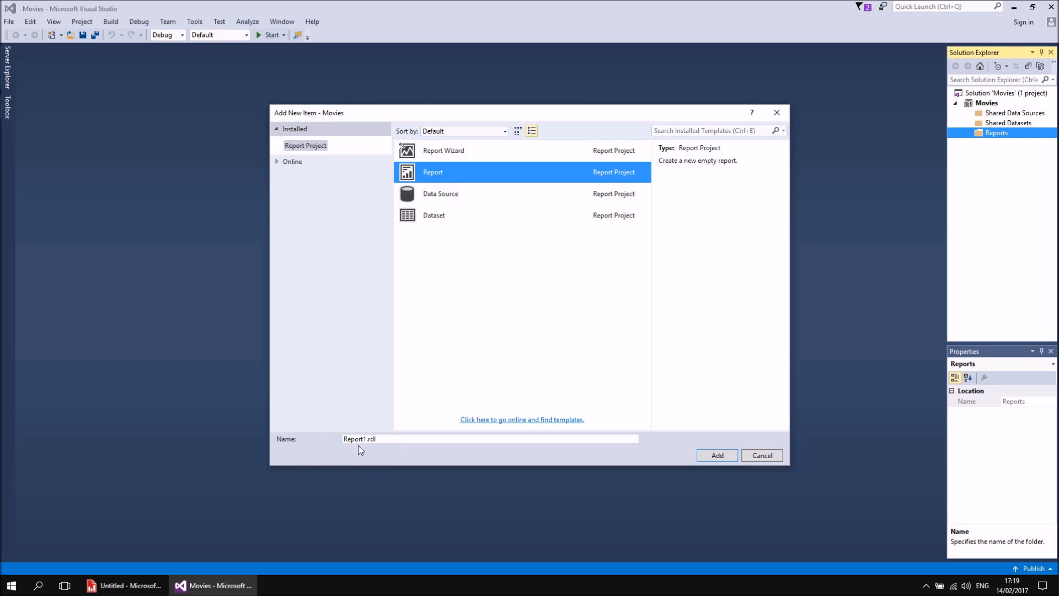
click(726, 457)
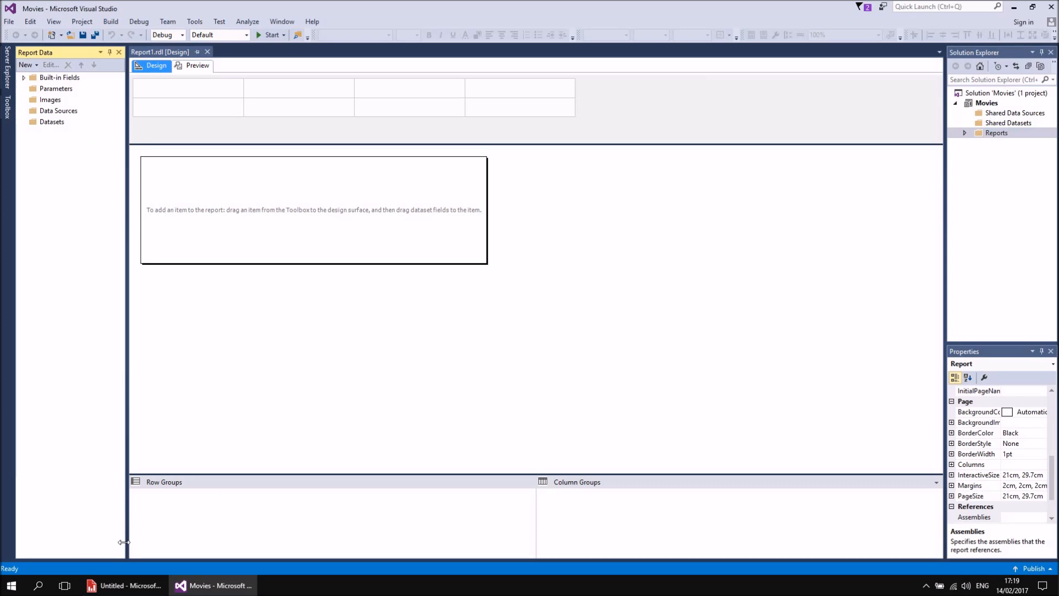
- Compare the blank report in Report Builder with the one in Visual Studio, and examine Report Builder's View, File and Home commands
click(116, 586)
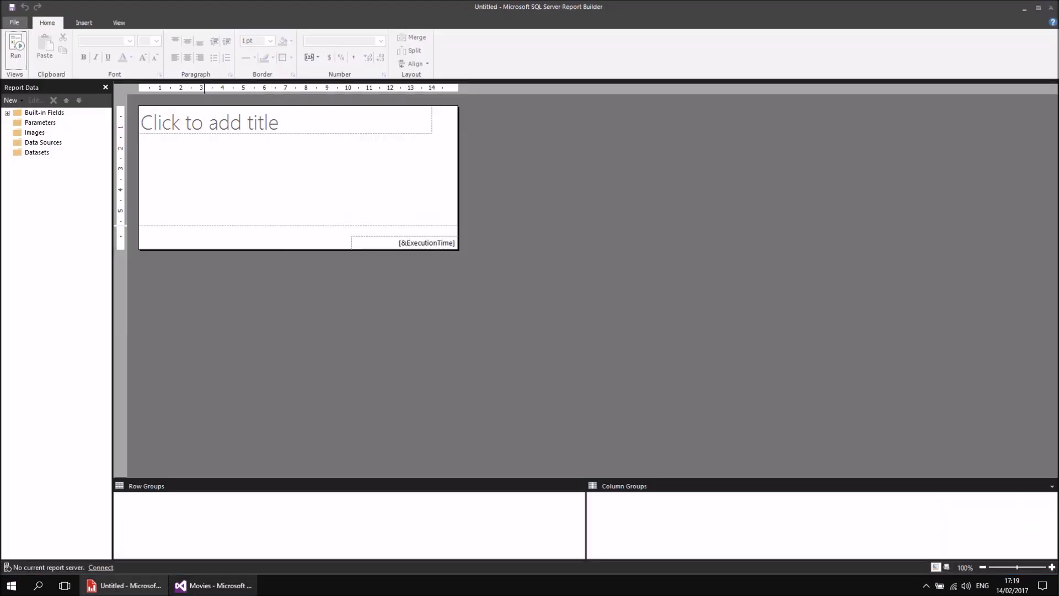
click(214, 585)
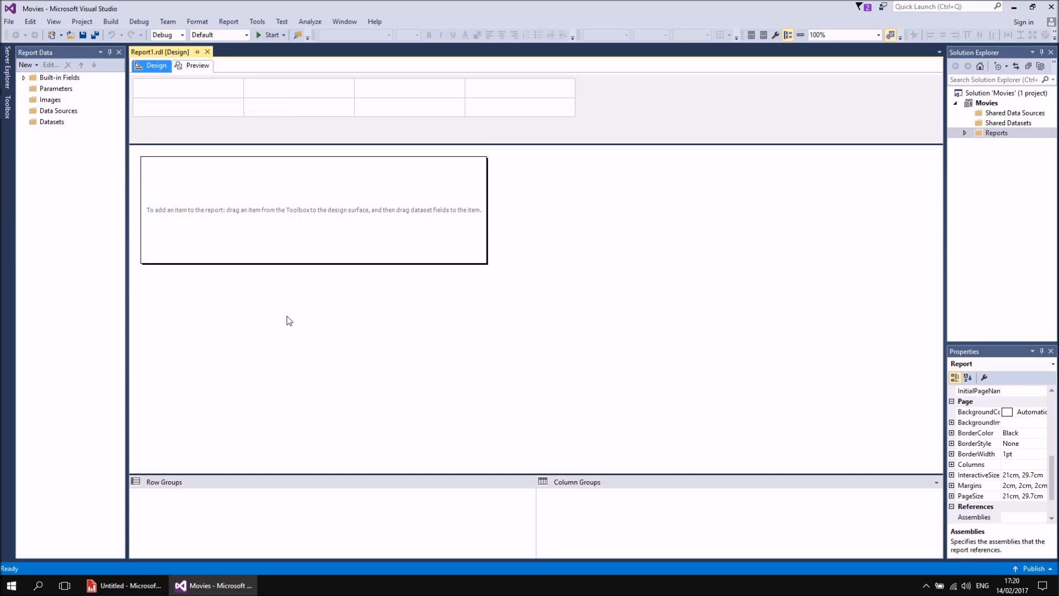
click(117, 587)
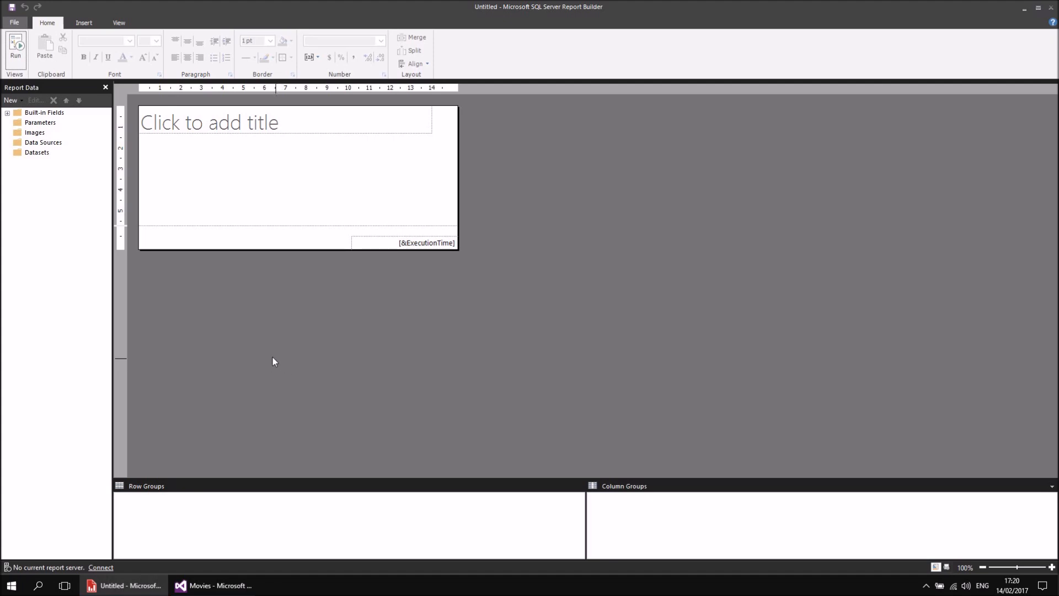
click(83, 24)
click(118, 23)
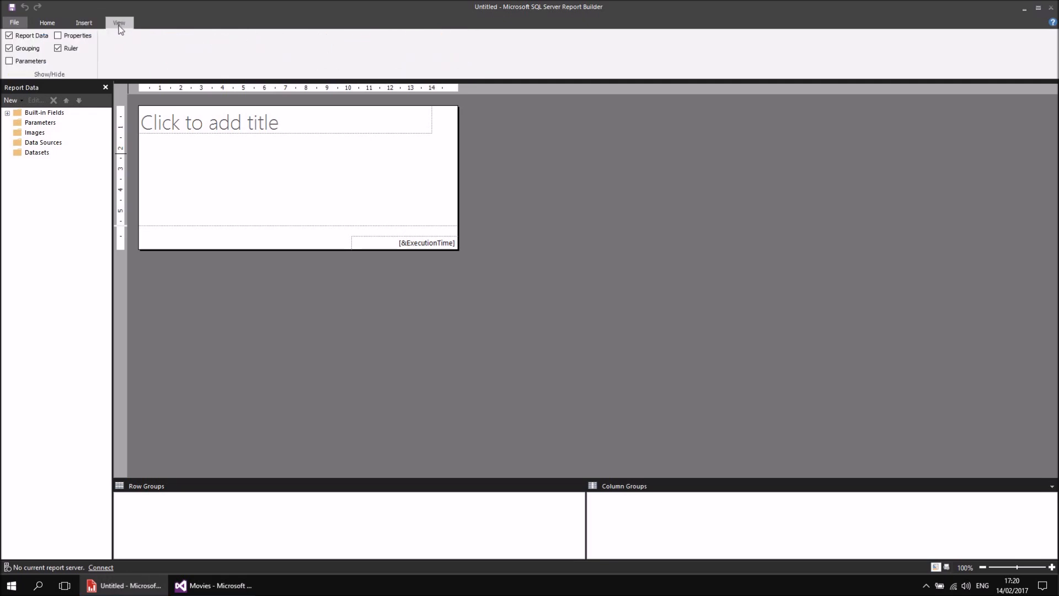
click(16, 25)
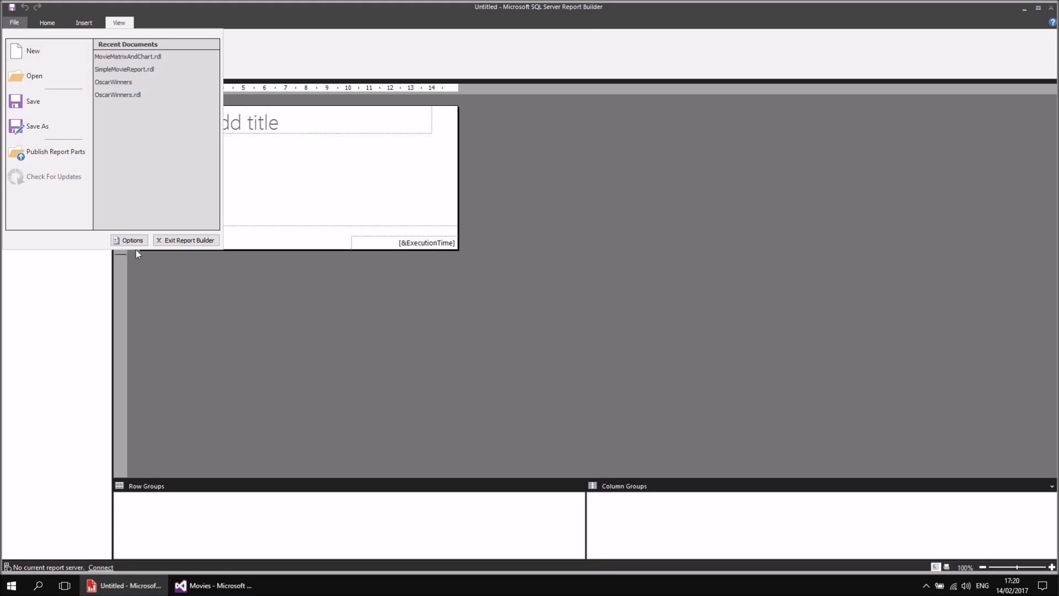
click(293, 193)
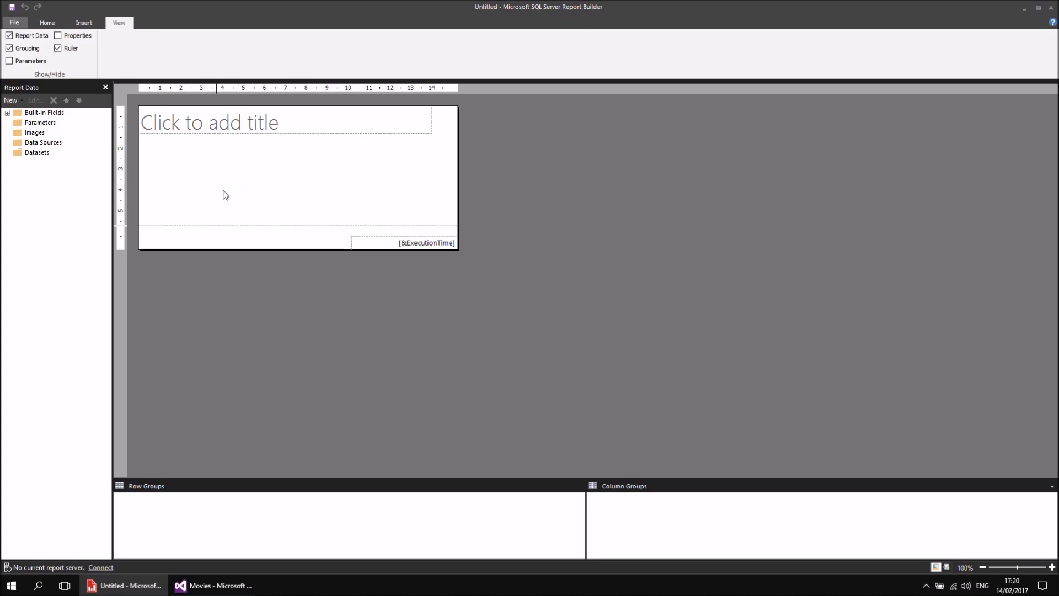
click(47, 23)
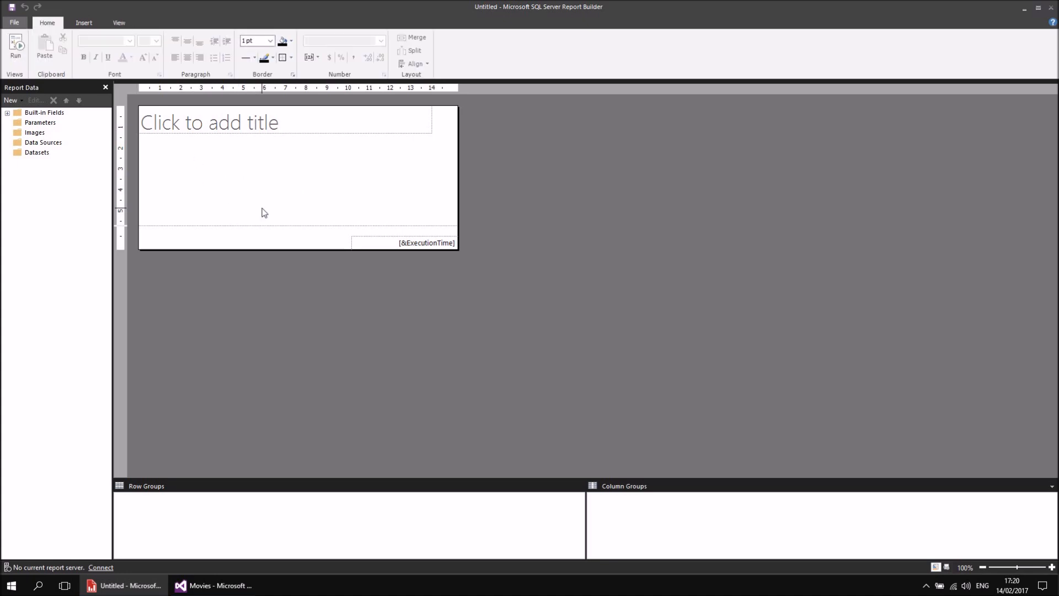
- Switch to Visual Studio and examine its Solution Explorer, Properties and Report Data windows and the Project and Test commands
click(227, 593)
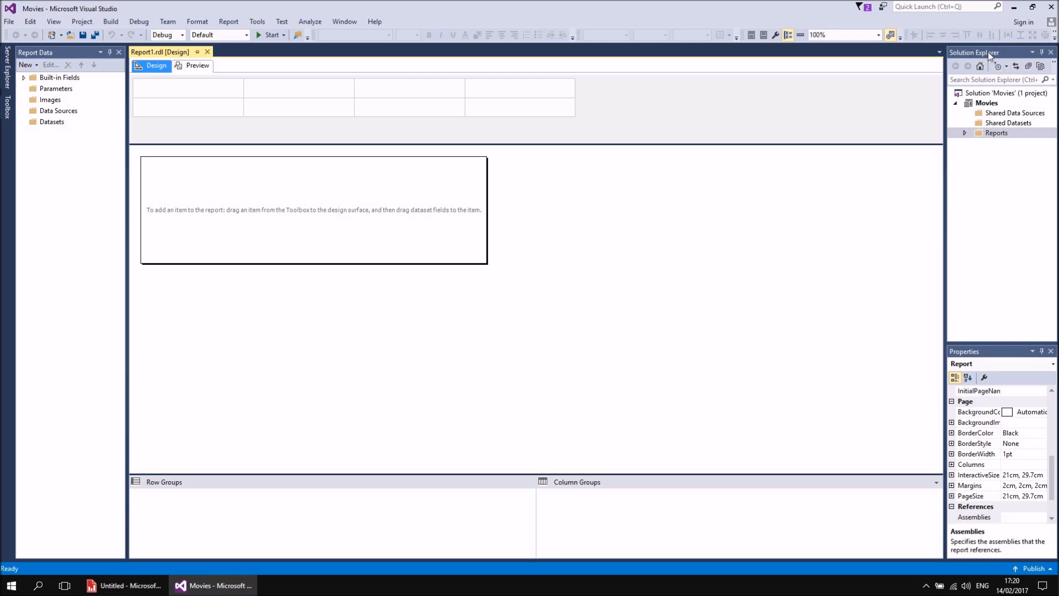
click(987, 52)
click(975, 353)
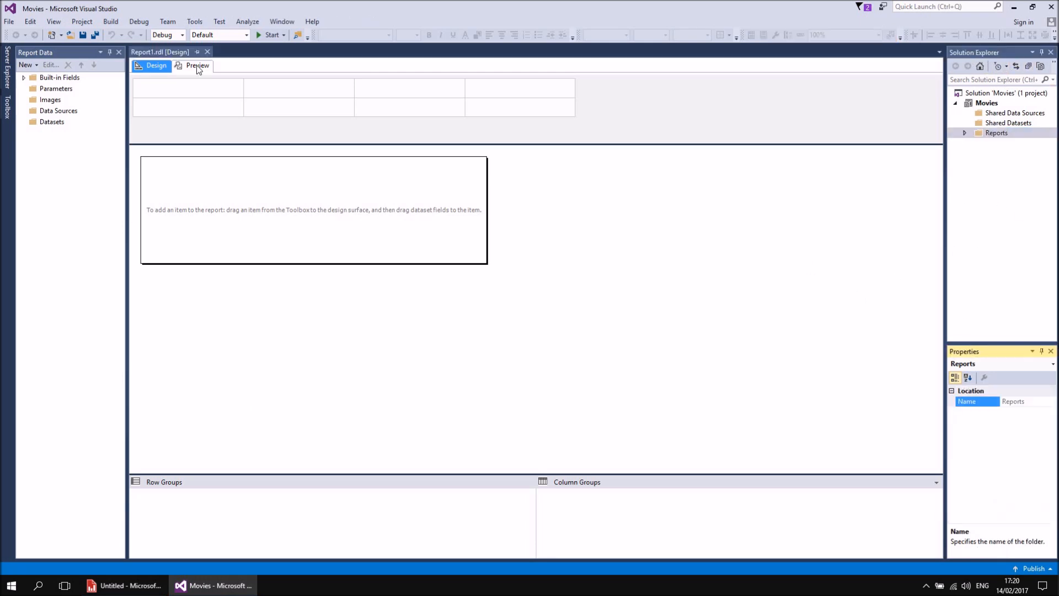
click(38, 52)
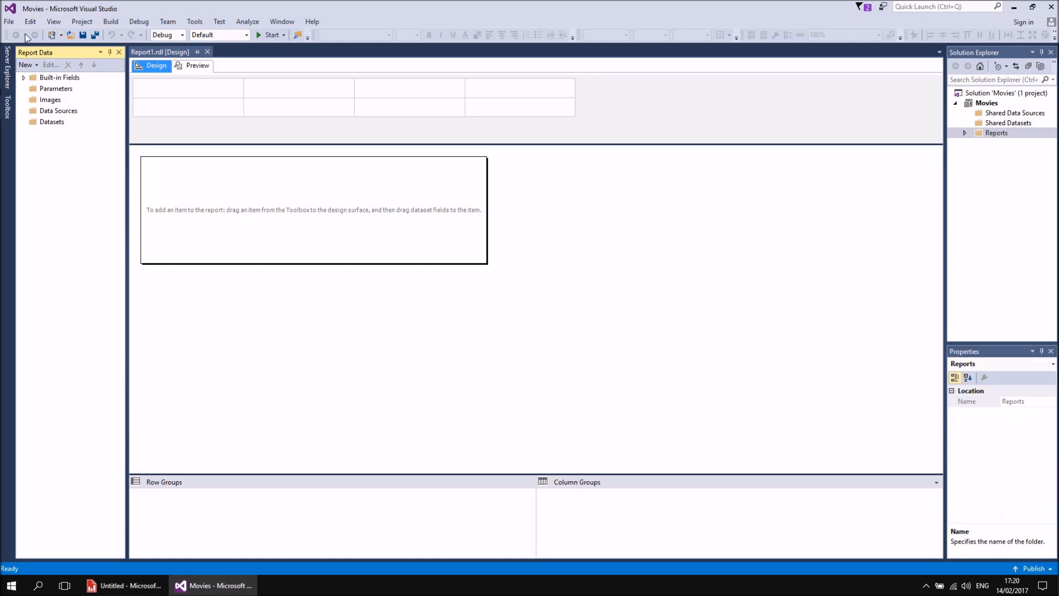
click(53, 21)
mouse_move(80, 23)
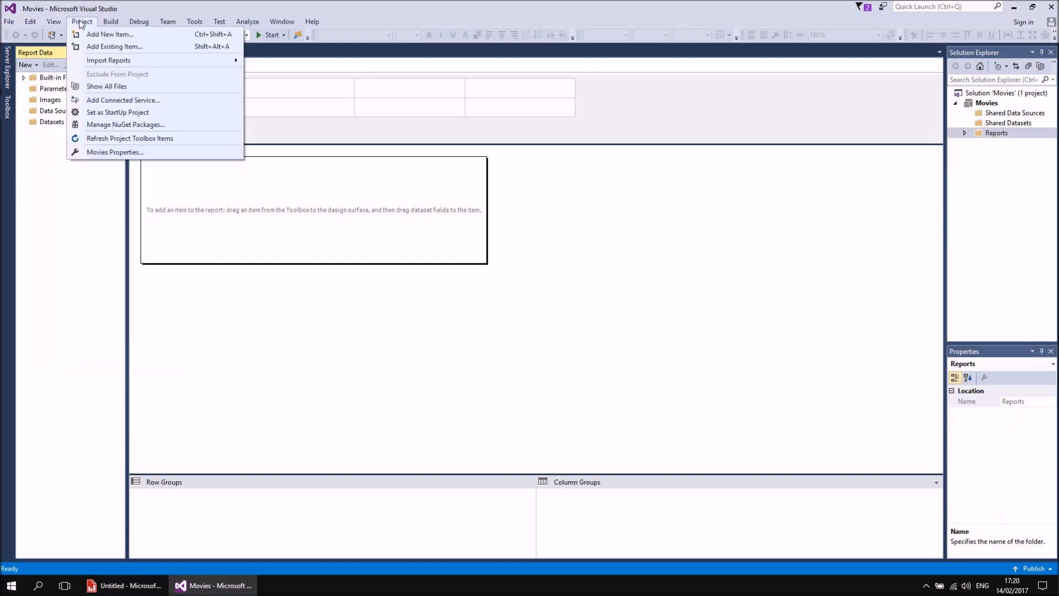
mouse_move(194, 23)
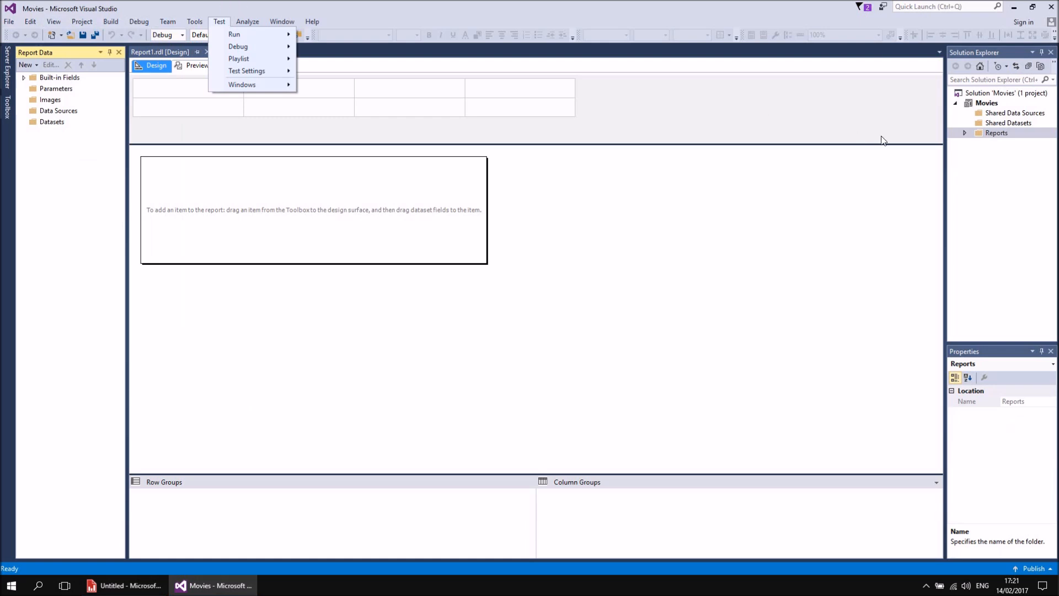
click(386, 373)
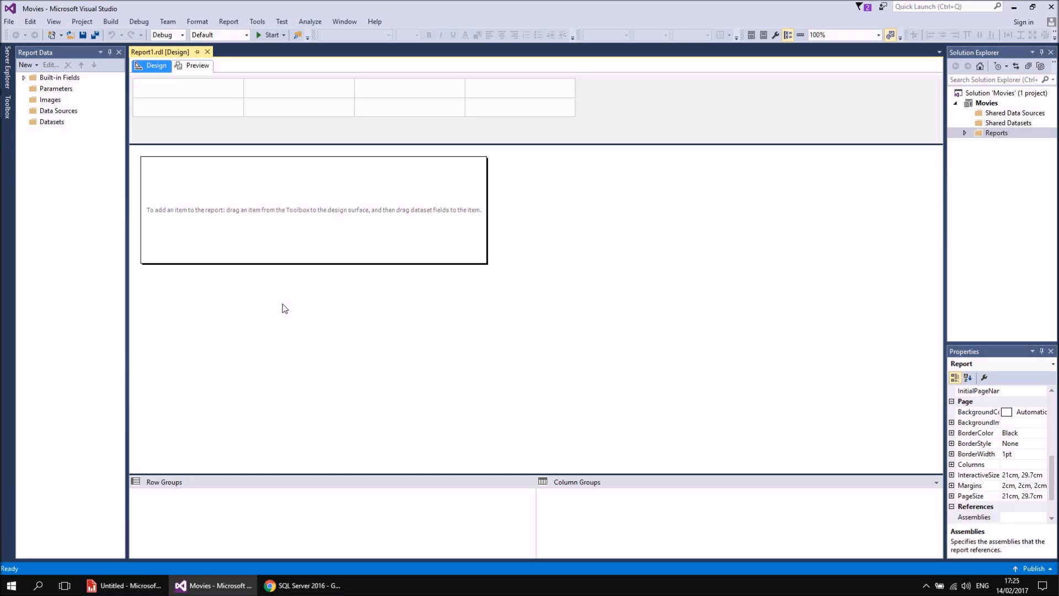
- Switch to Chrome and look through the videos in the SQL Server 2016 - Getting Started playlist
click(306, 585)
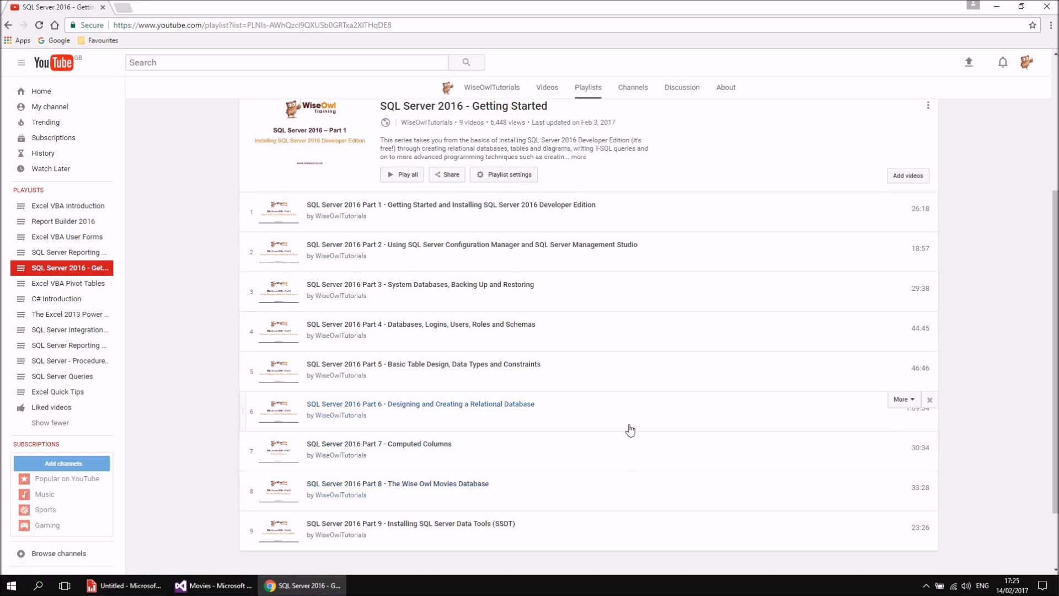
scroll(554, 314, up, 1)
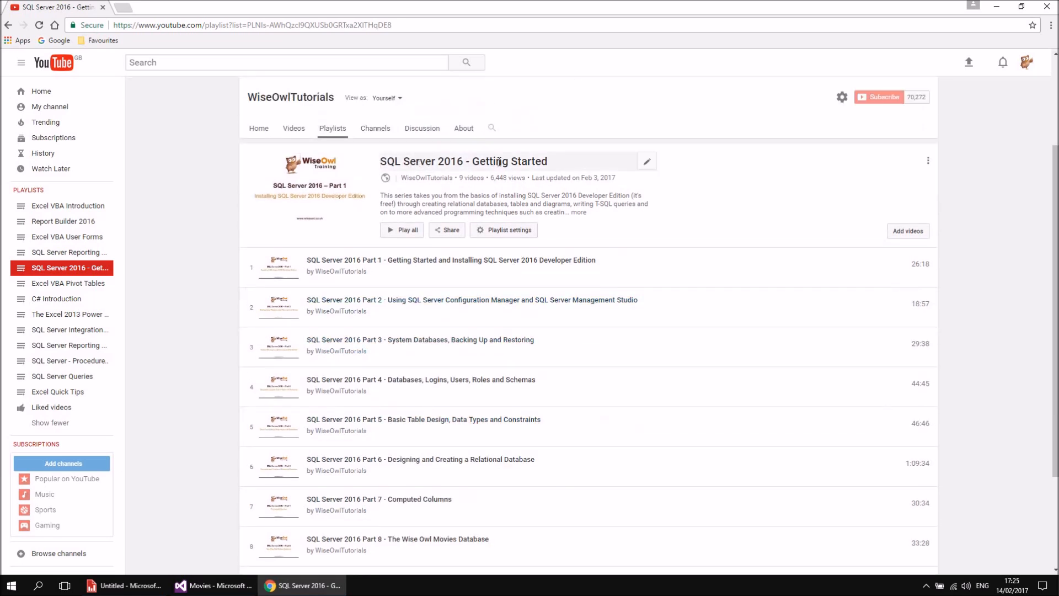
scroll(634, 314, down, 1)
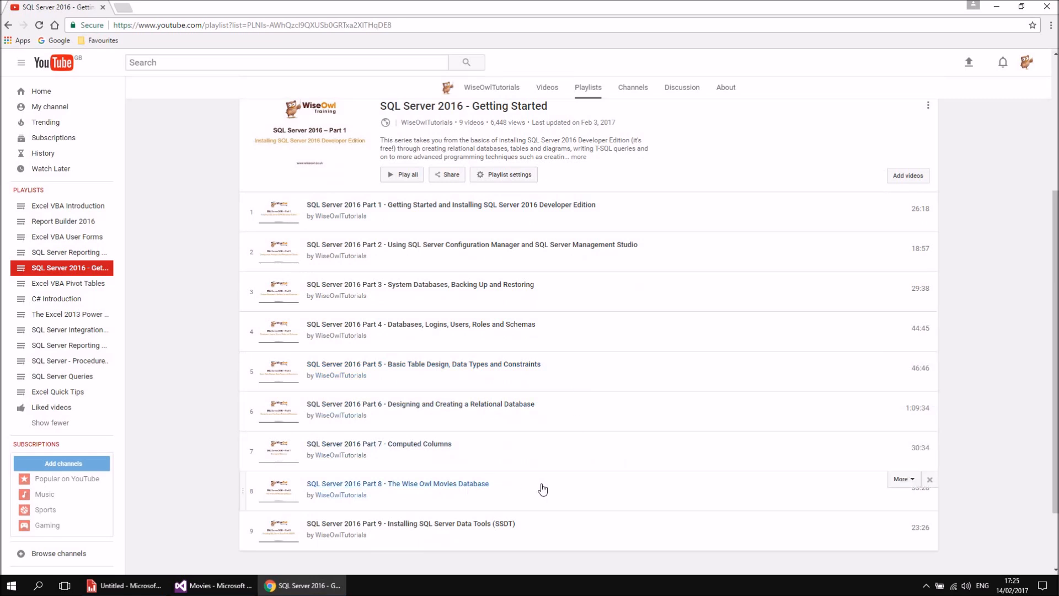
- Switch to Report Builder, hide the Report Data pane and show it again
click(115, 592)
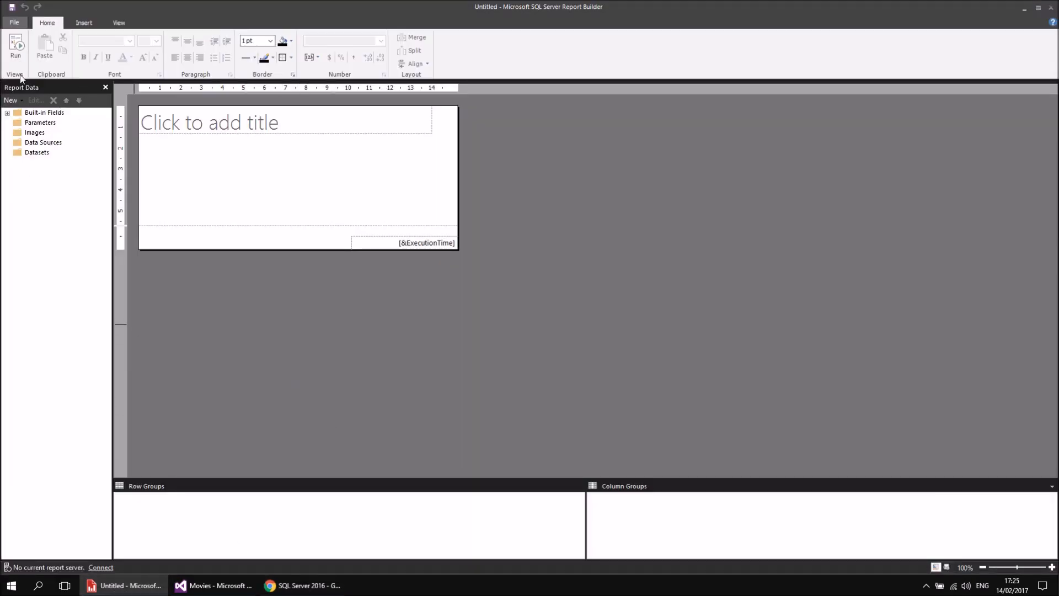
click(106, 87)
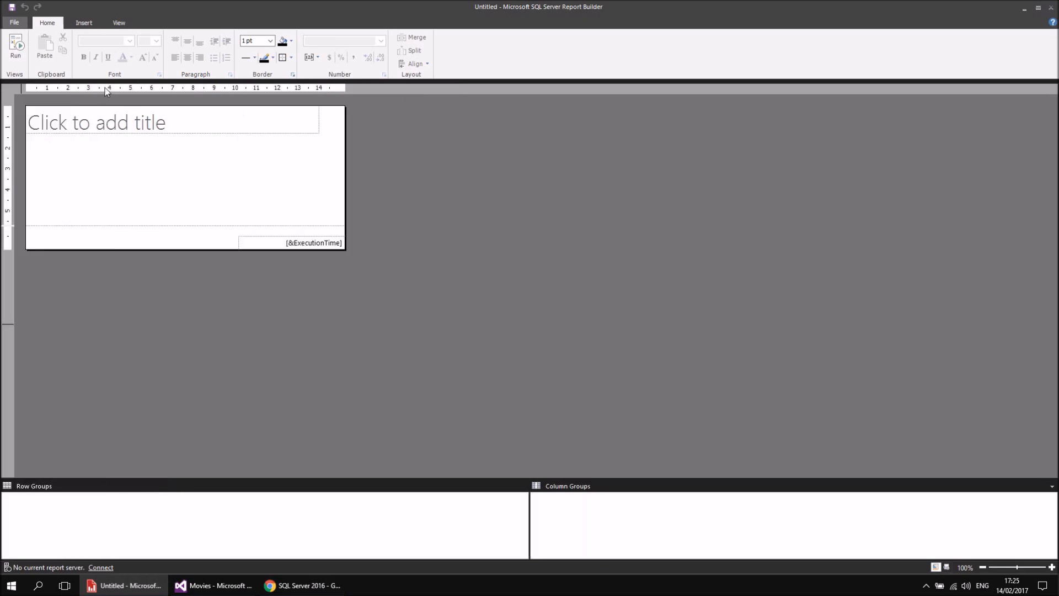
click(120, 25)
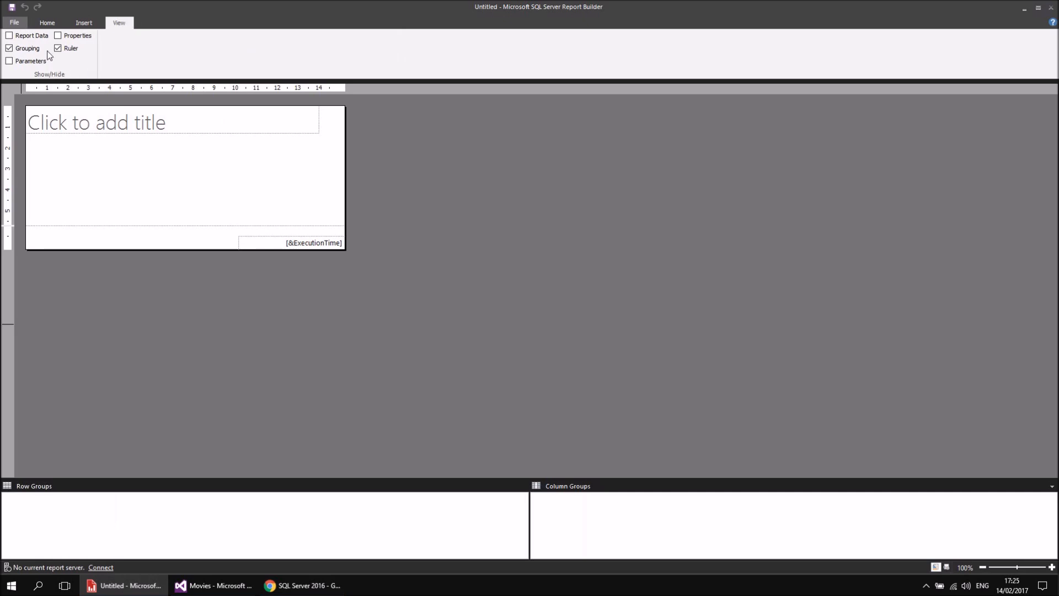
click(9, 37)
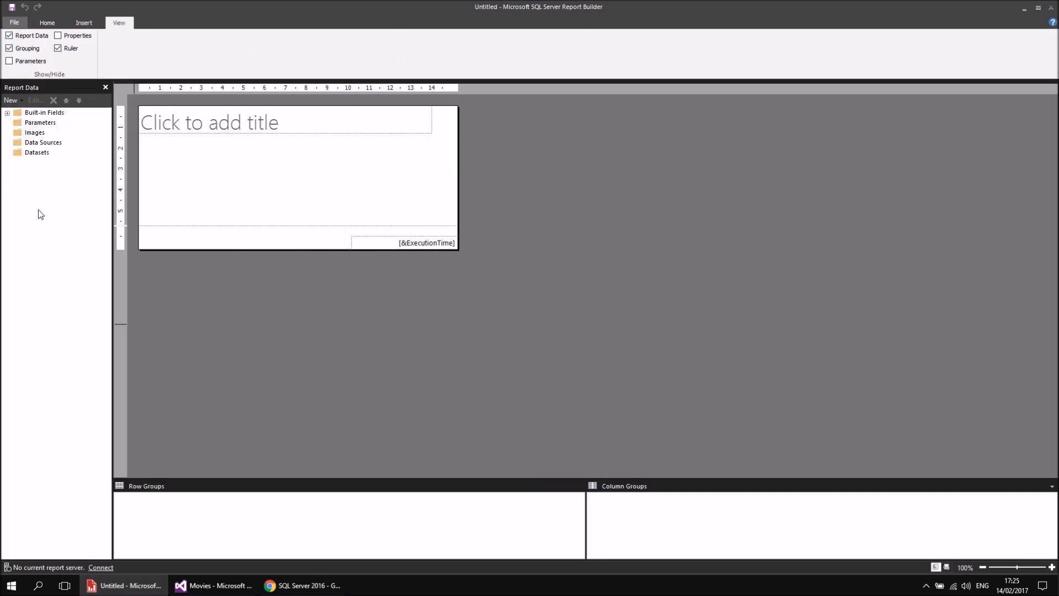
- Start a new data source named Movies that uses a connection embedded in the report
right_click(54, 145)
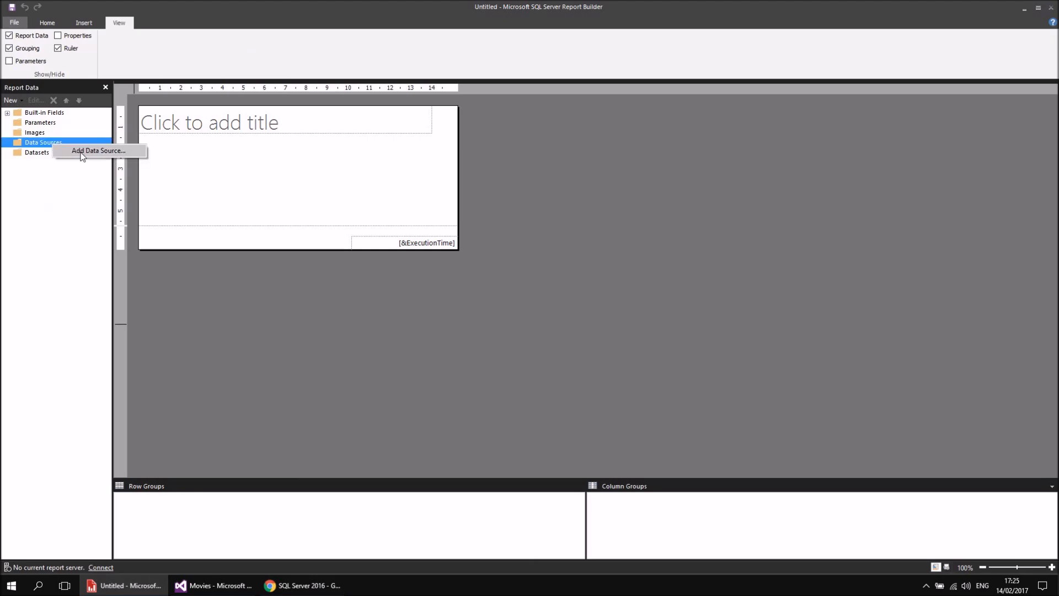
click(83, 151)
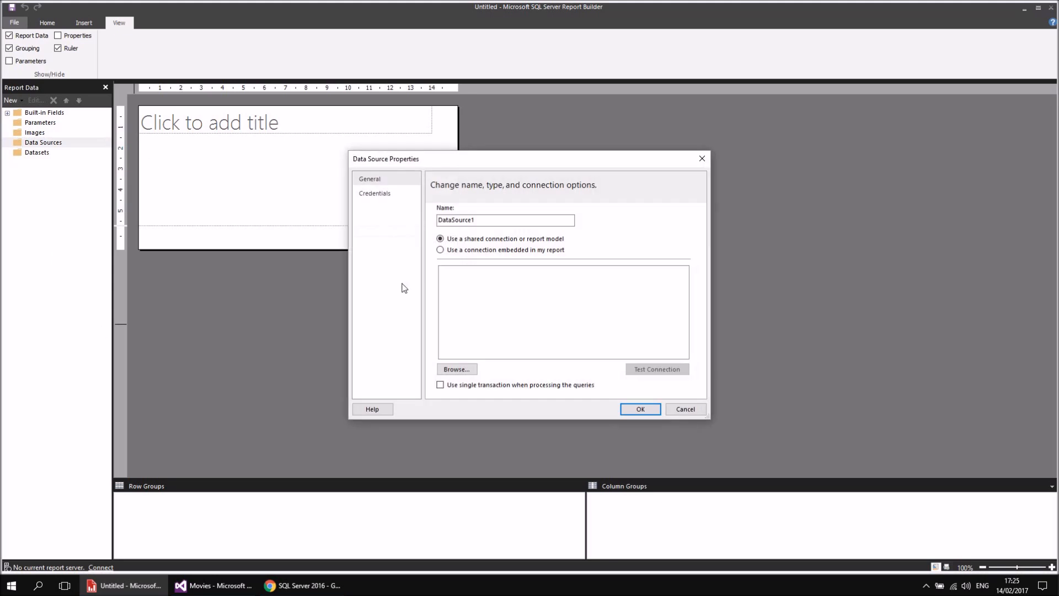
double_click(490, 219)
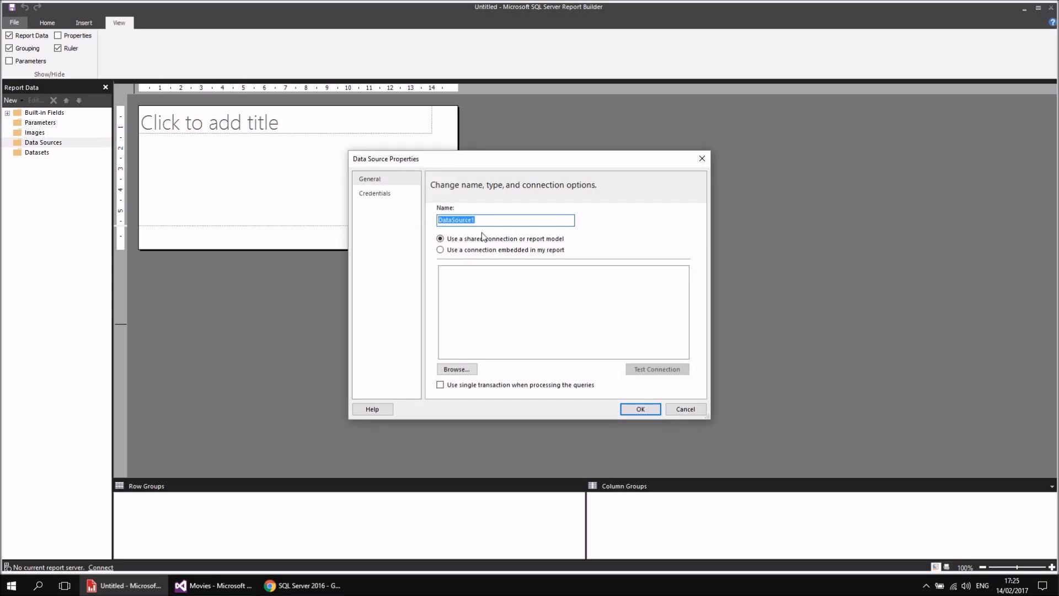
text(Movies)
click(440, 250)
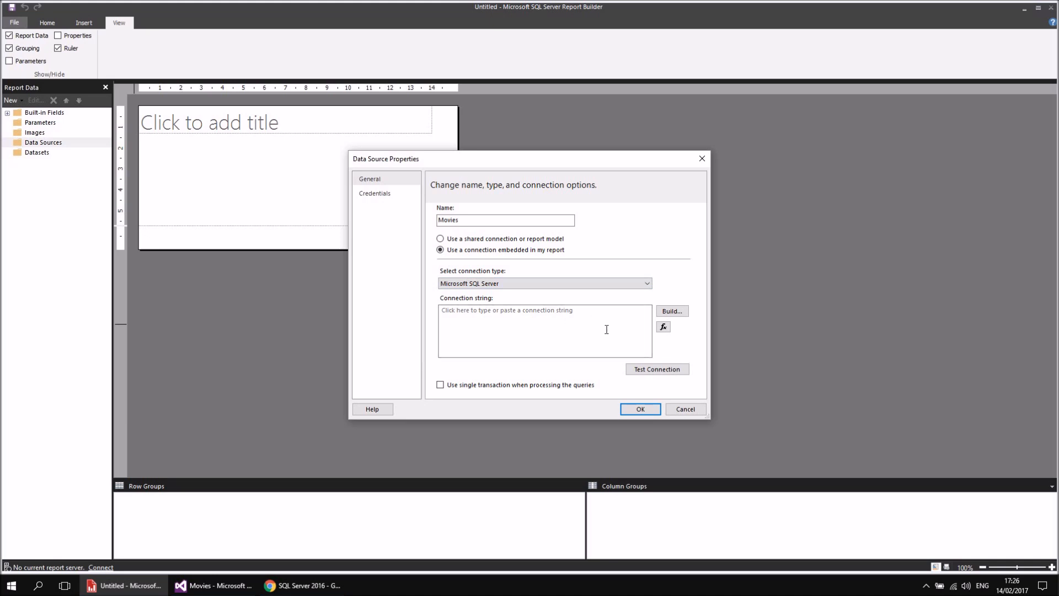
- Build the data source's connection to the Movies database on server .\sql2016training and save the data source
click(678, 312)
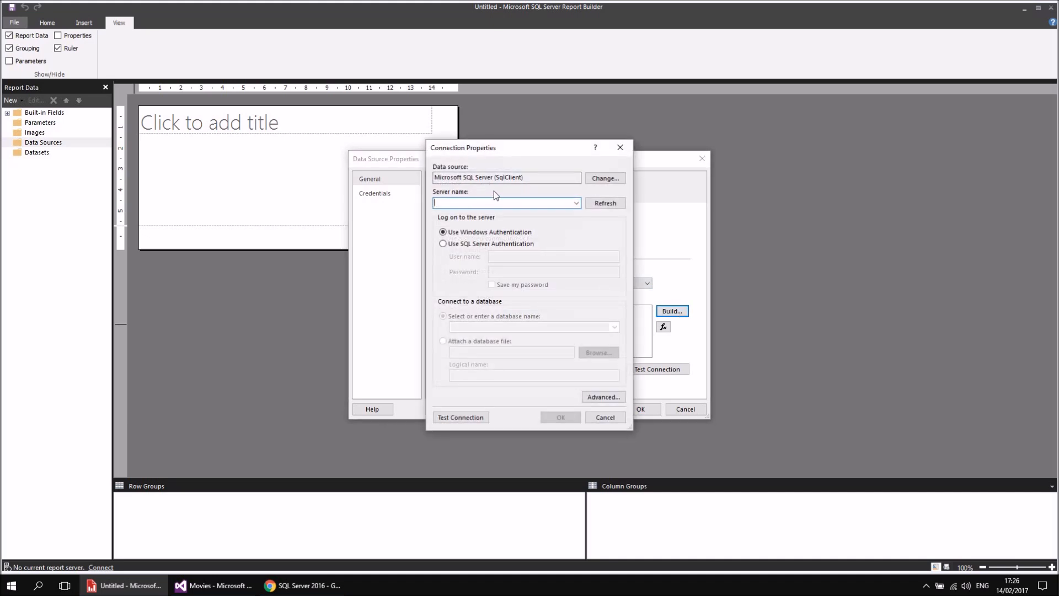
text(.)
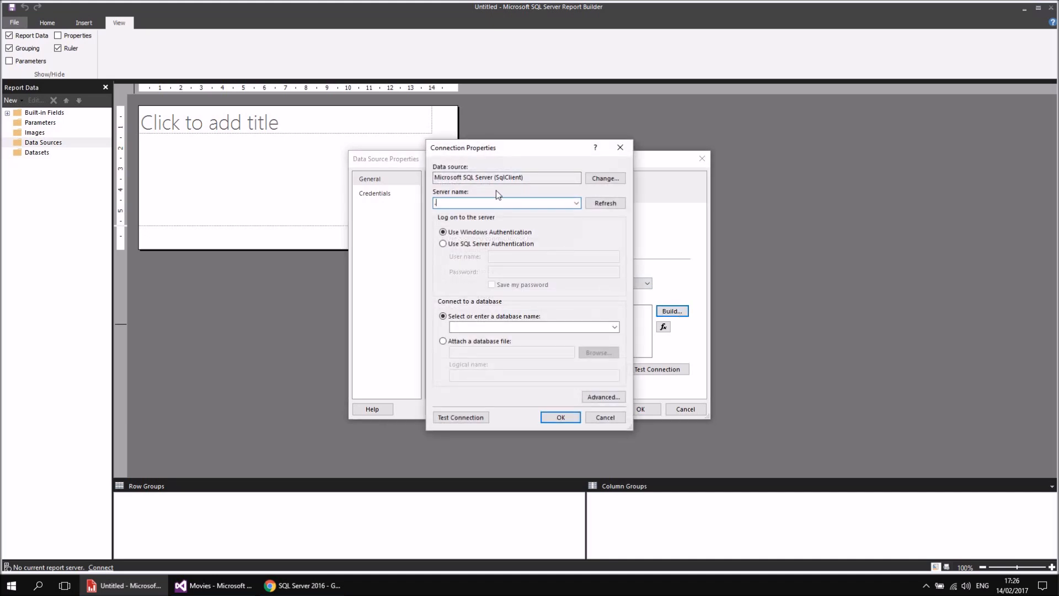
text(\sql2016training)
key(alt+Tab)
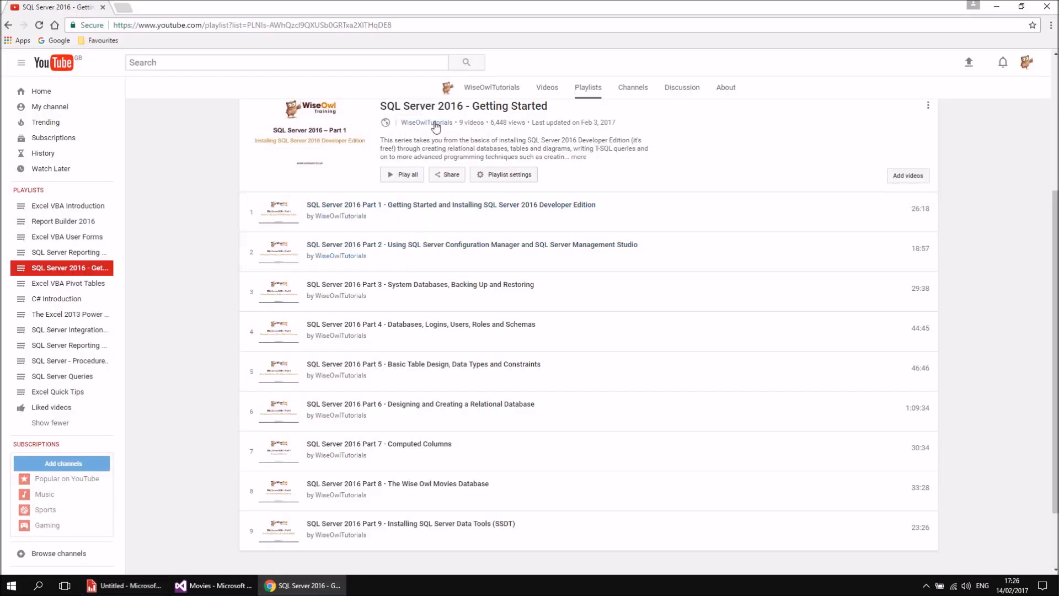
click(133, 586)
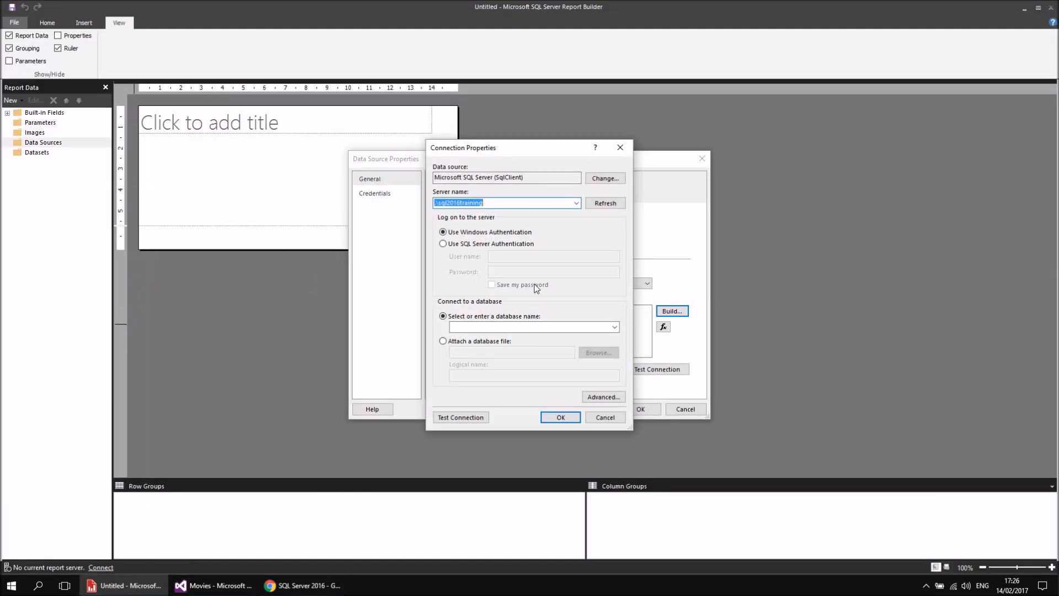
click(614, 327)
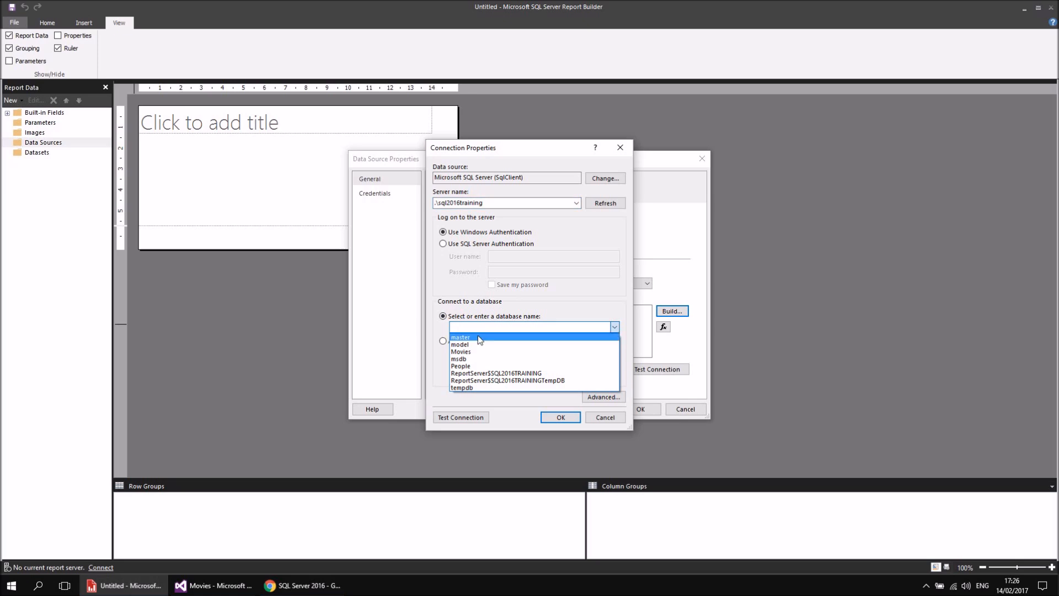
click(477, 352)
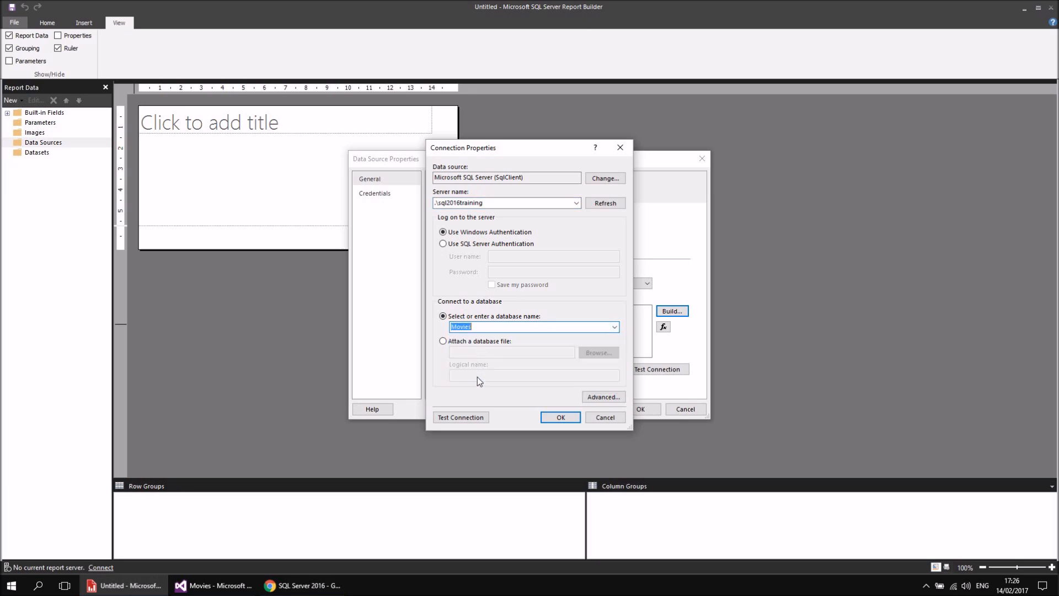
click(560, 418)
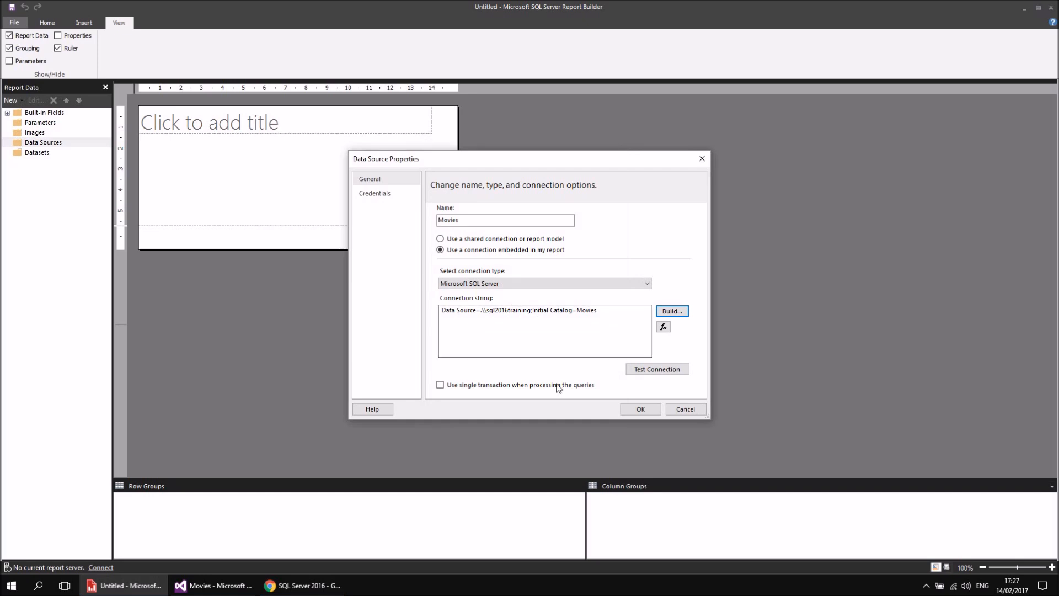
click(640, 408)
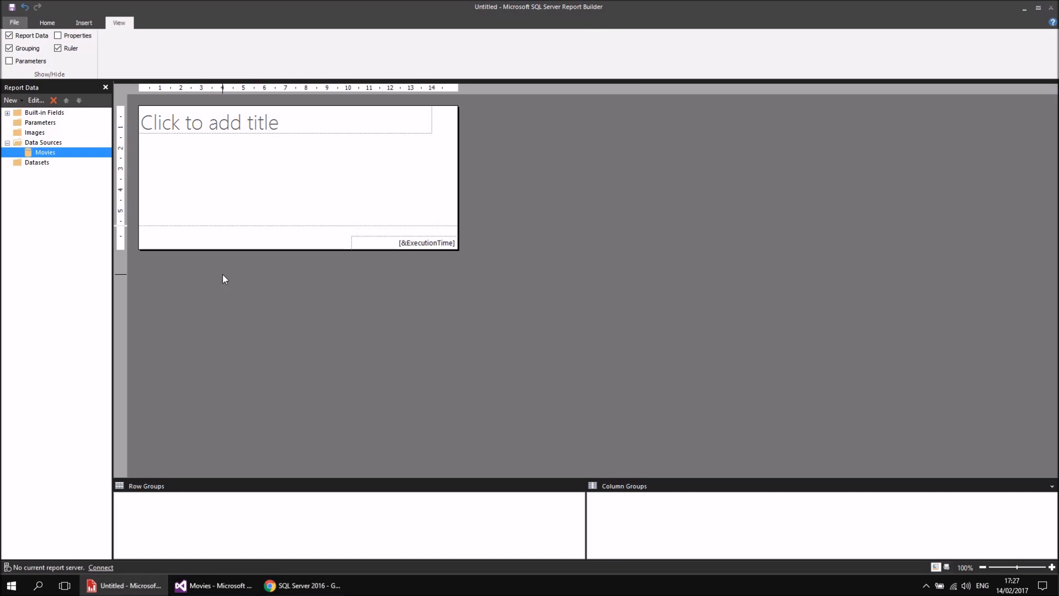
- Switch to Visual Studio, close the Report Data window and show it again
click(197, 586)
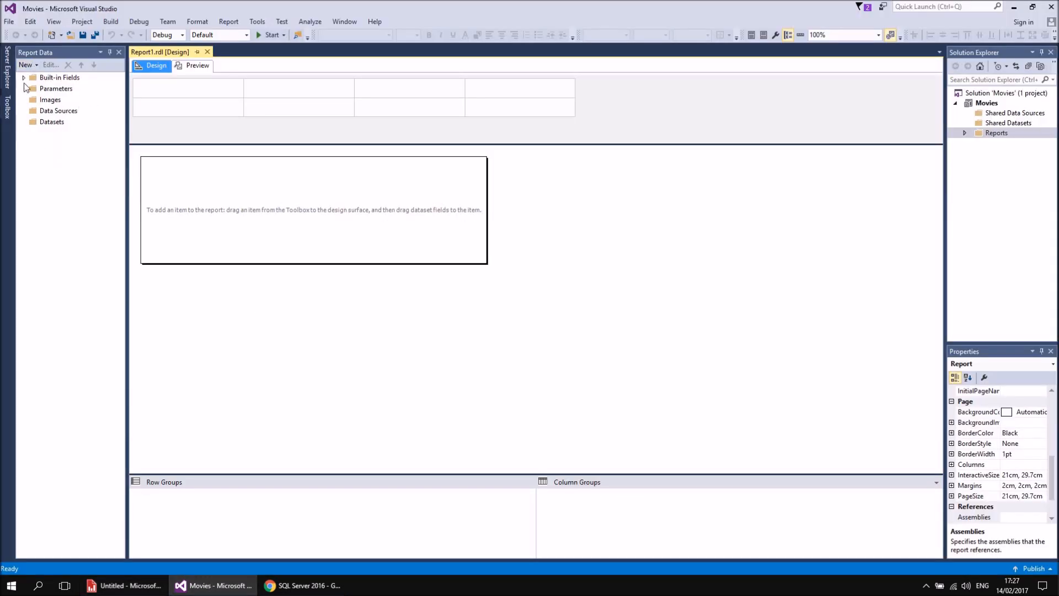
click(118, 52)
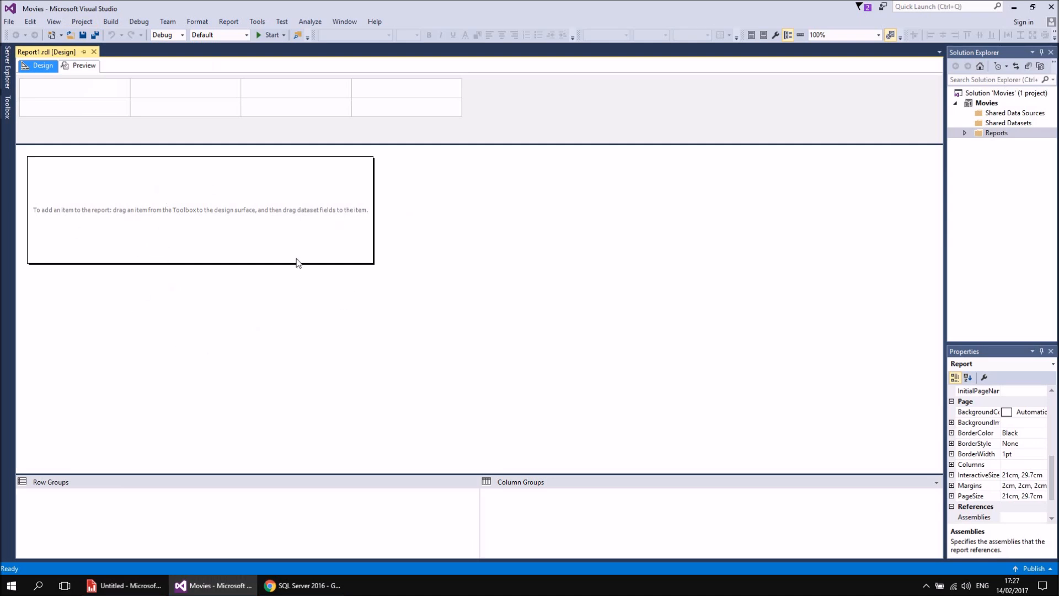
click(53, 21)
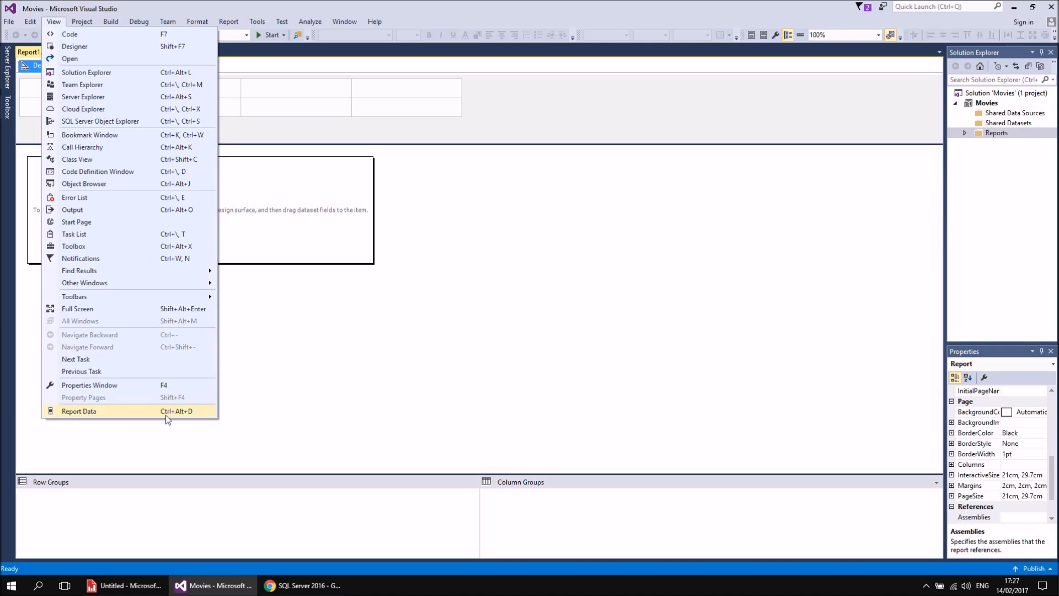
click(129, 413)
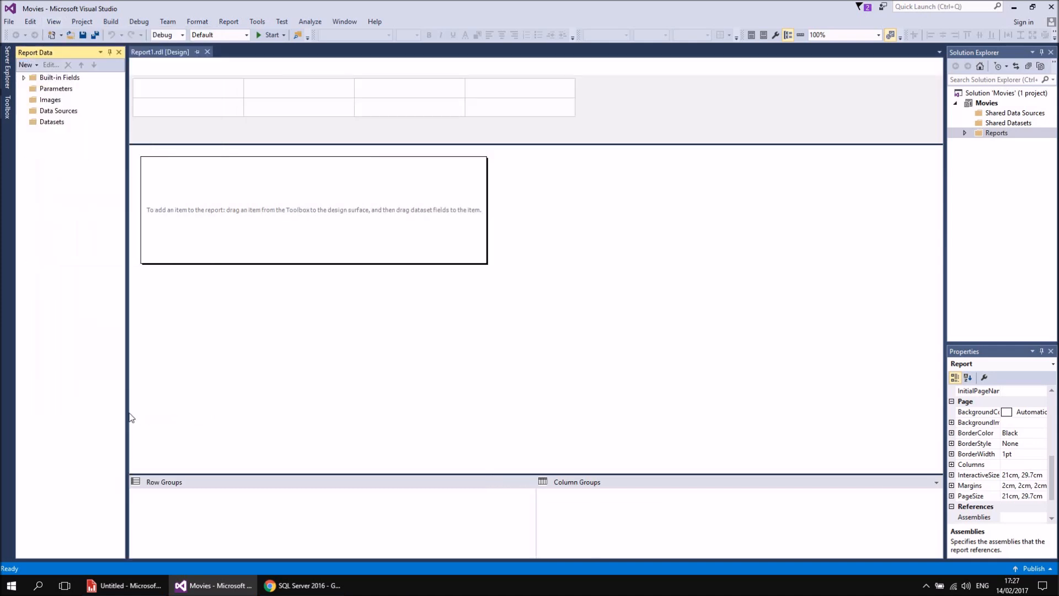
- Start a new data source named Movies for Report1, keeping the embedded connection option
right_click(71, 114)
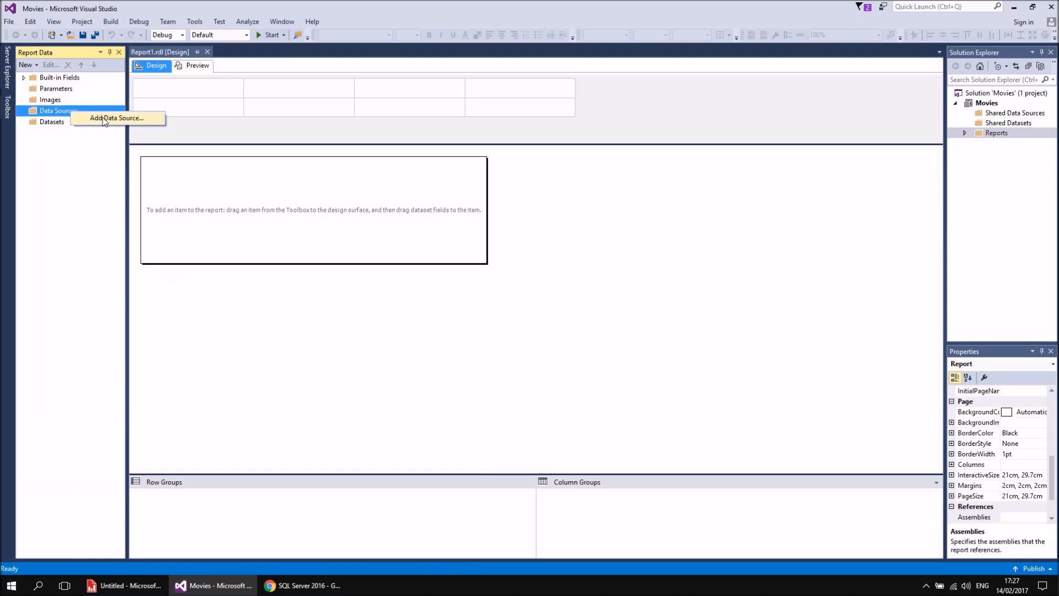
click(105, 121)
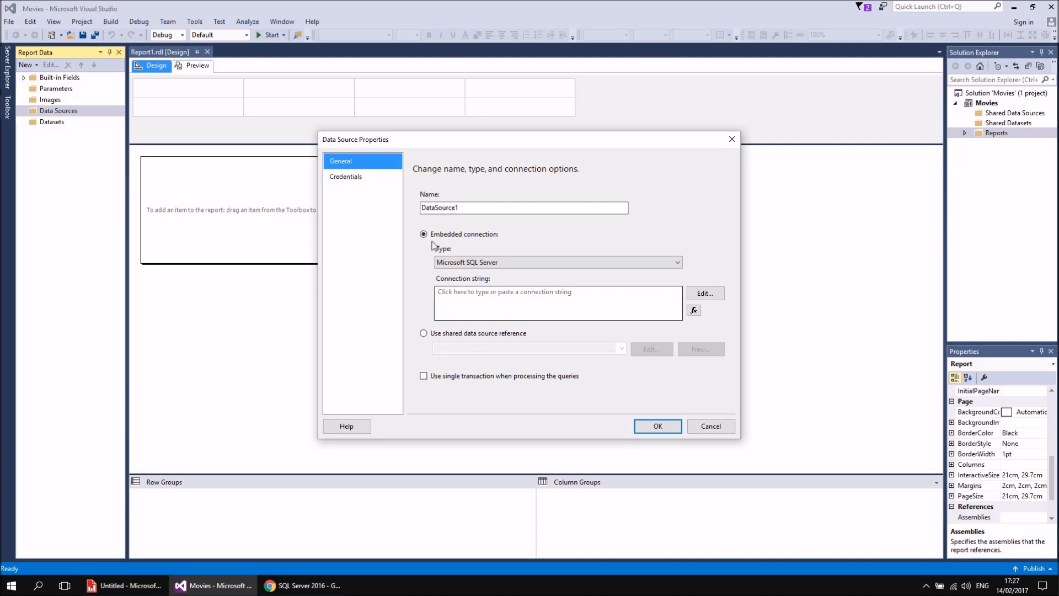
drag(470, 206, 413, 208)
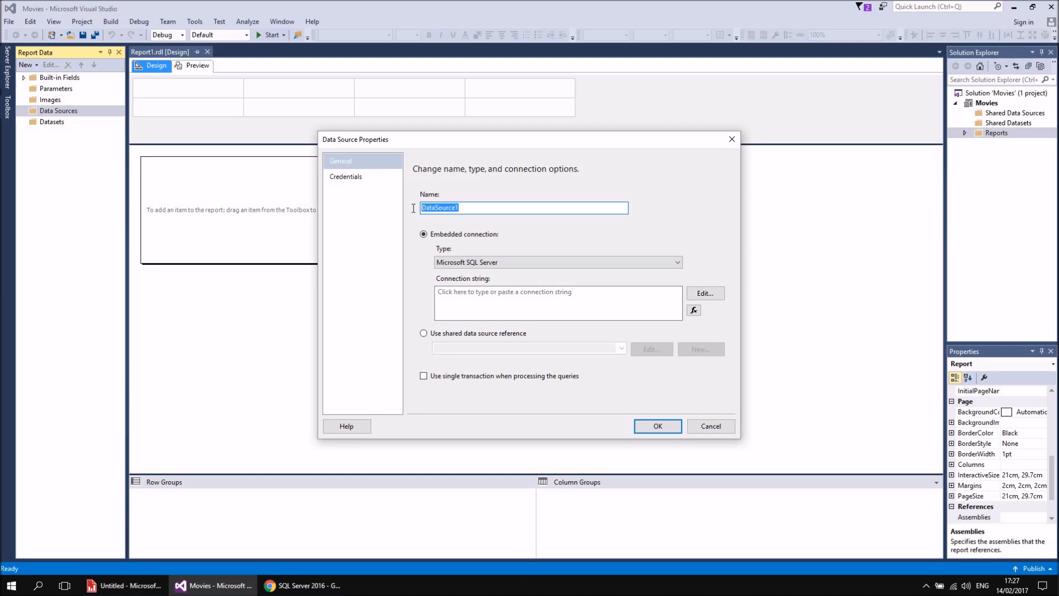
text(Movies)
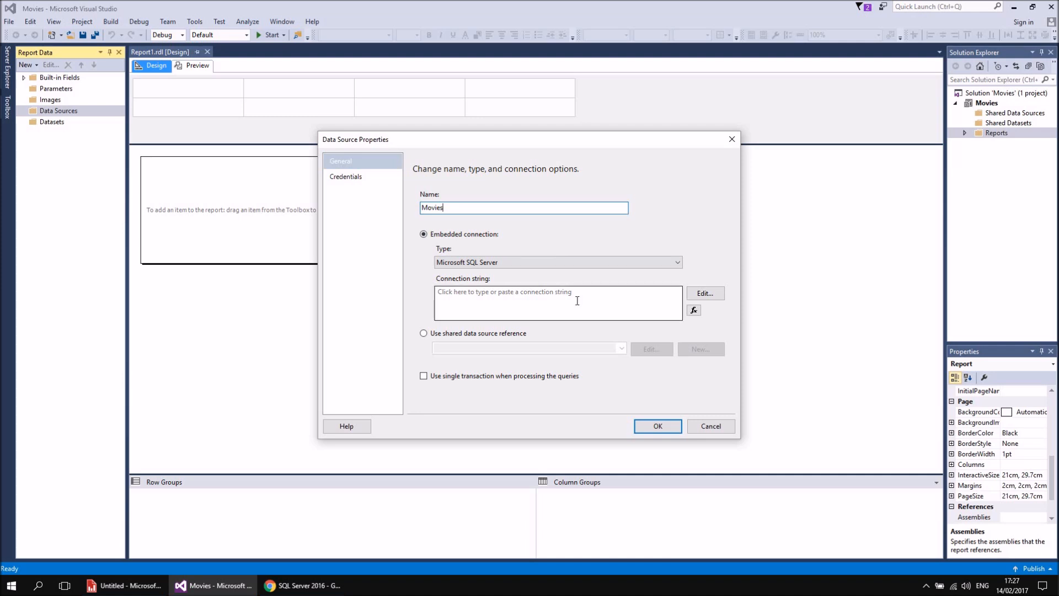
- Connect the new data source to the Movies database on server .\sql2016training with Windows Authentication and save it
click(715, 299)
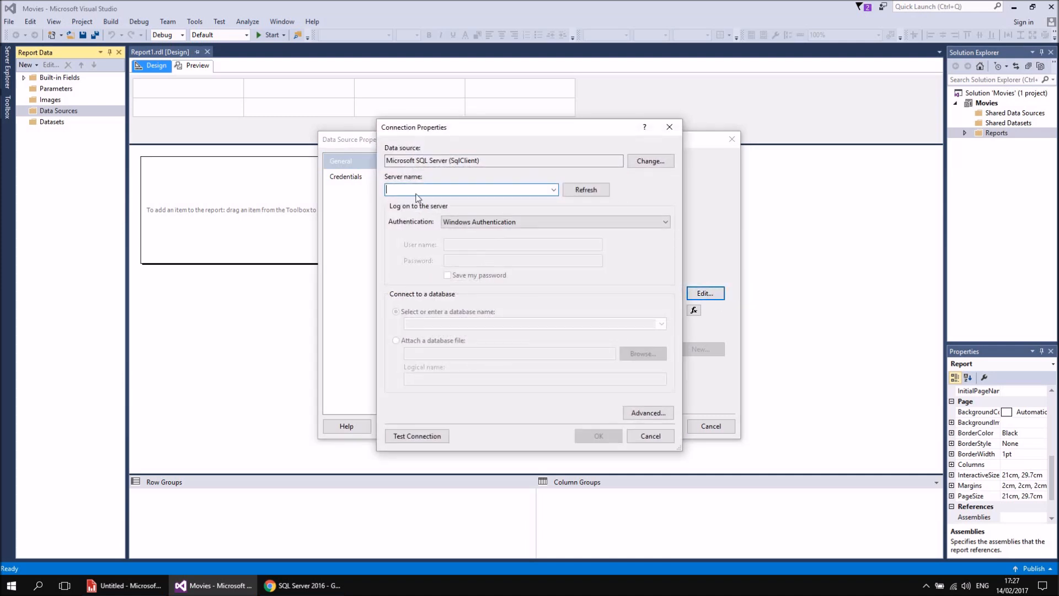
text(.\sql20)
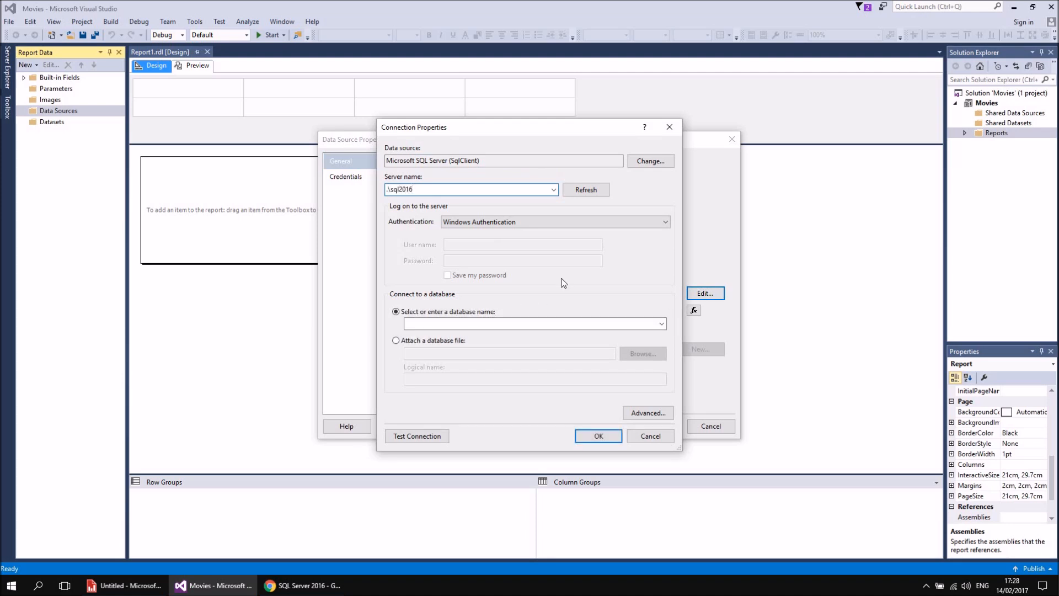
text(16training)
click(661, 323)
click(419, 357)
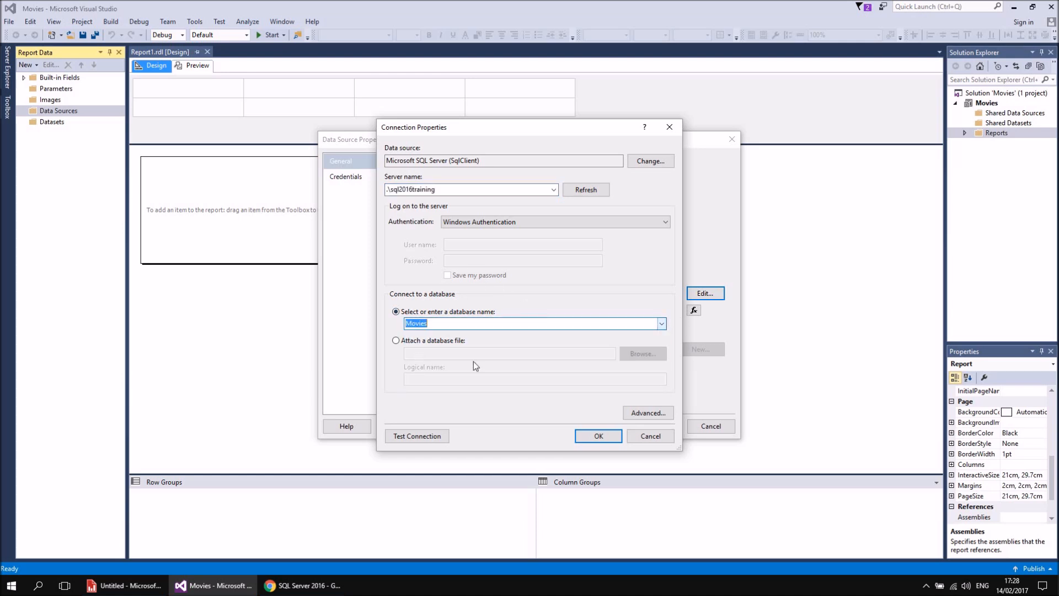
click(592, 436)
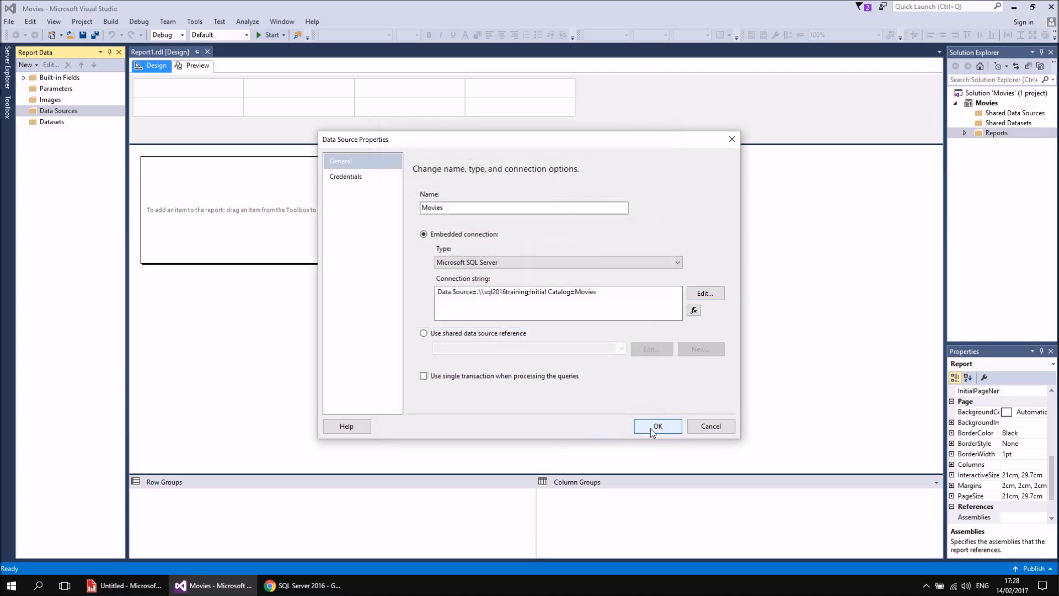
click(650, 428)
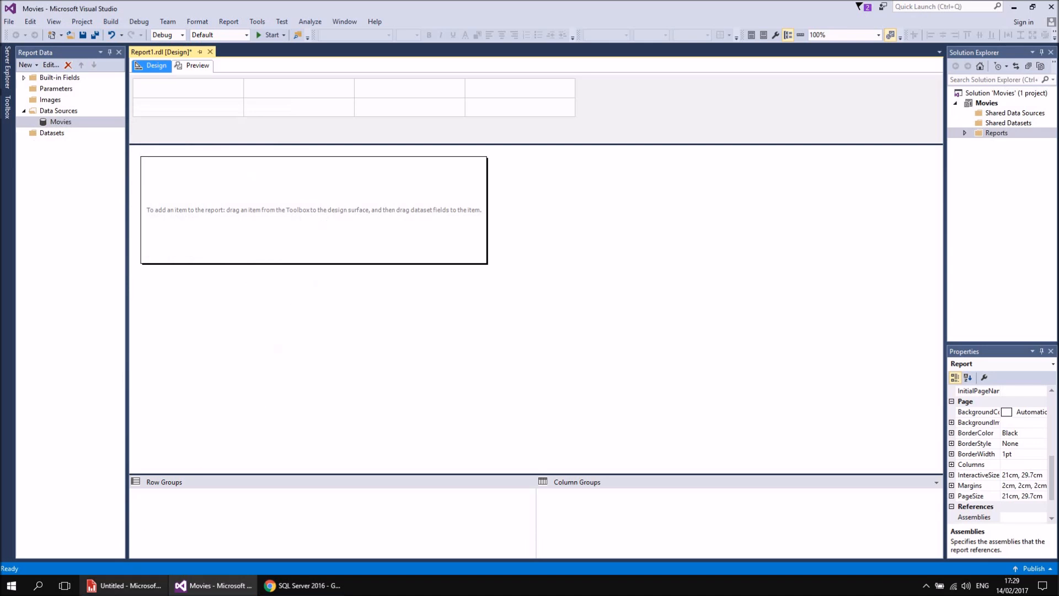
- Switch to Report Builder and look over the installed SQL Server 2016 programs
click(121, 588)
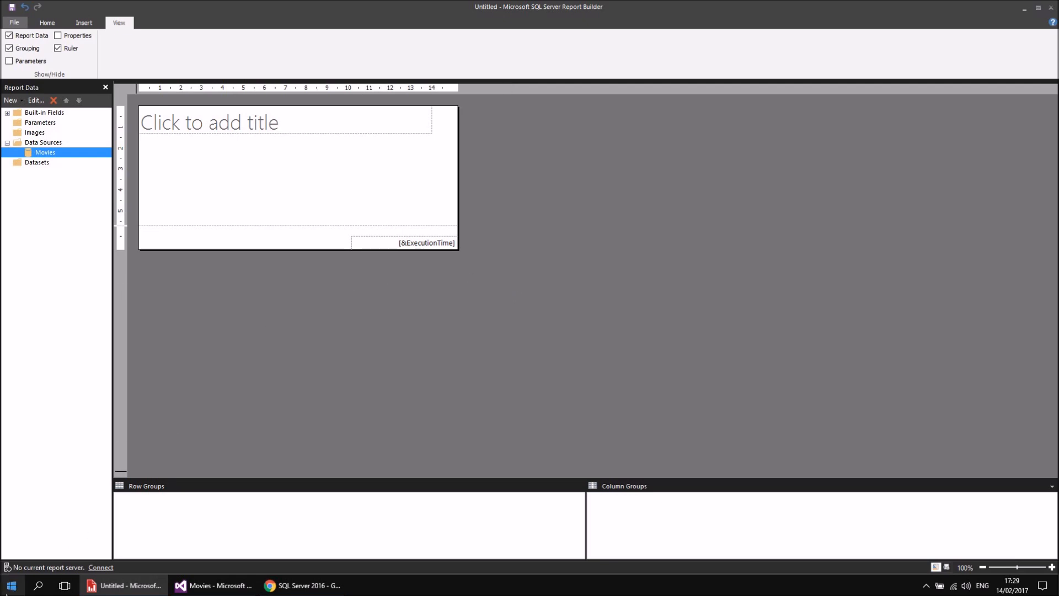
key(super)
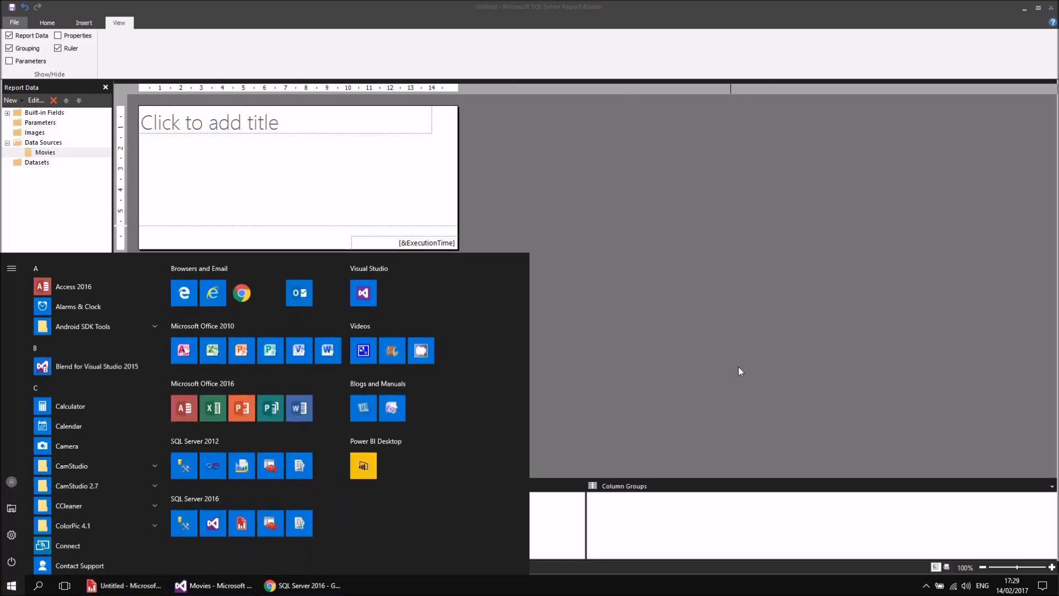
click(778, 288)
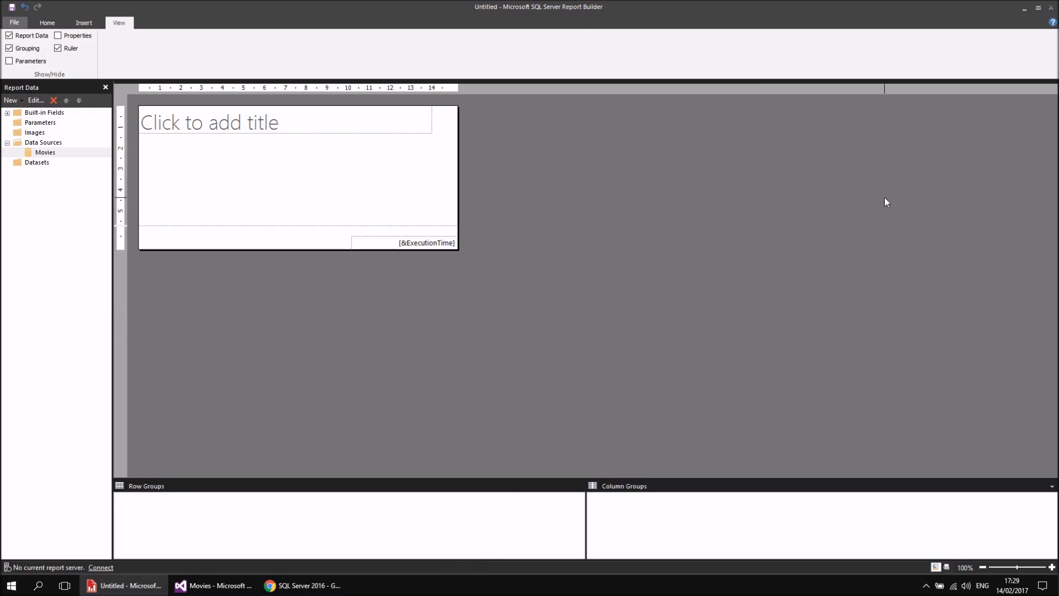
- Switch to Visual Studio and add a new blank report named Report2.rdl to the Reports folder of the Movies project
click(205, 592)
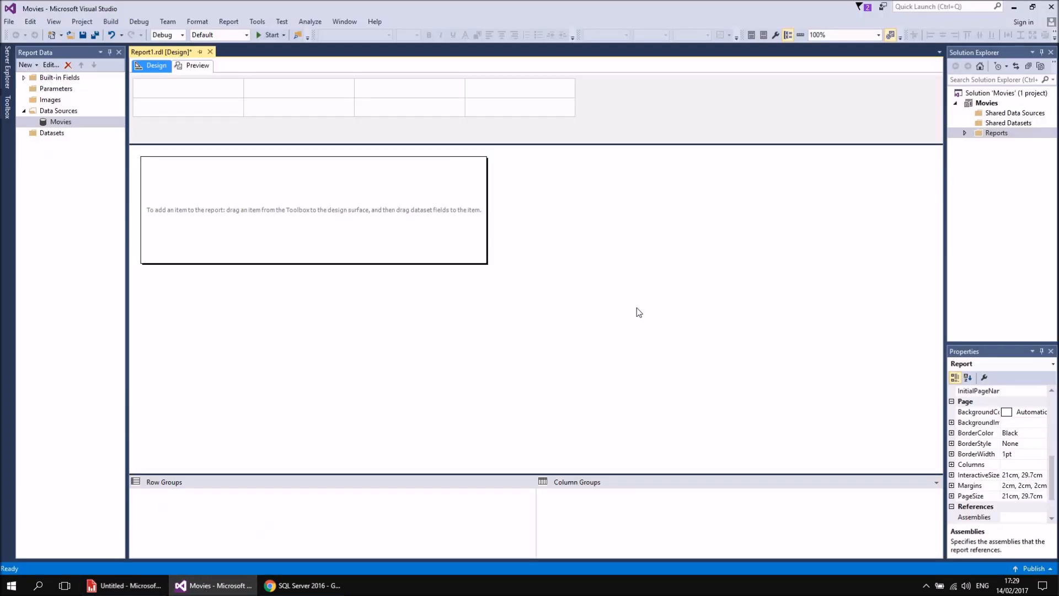
click(964, 133)
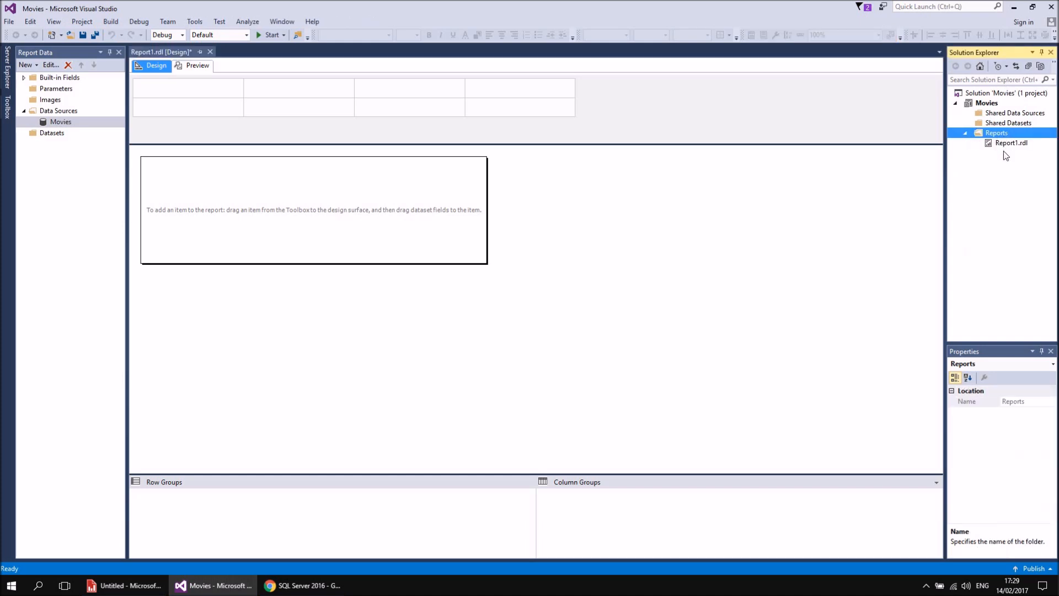
right_click(996, 133)
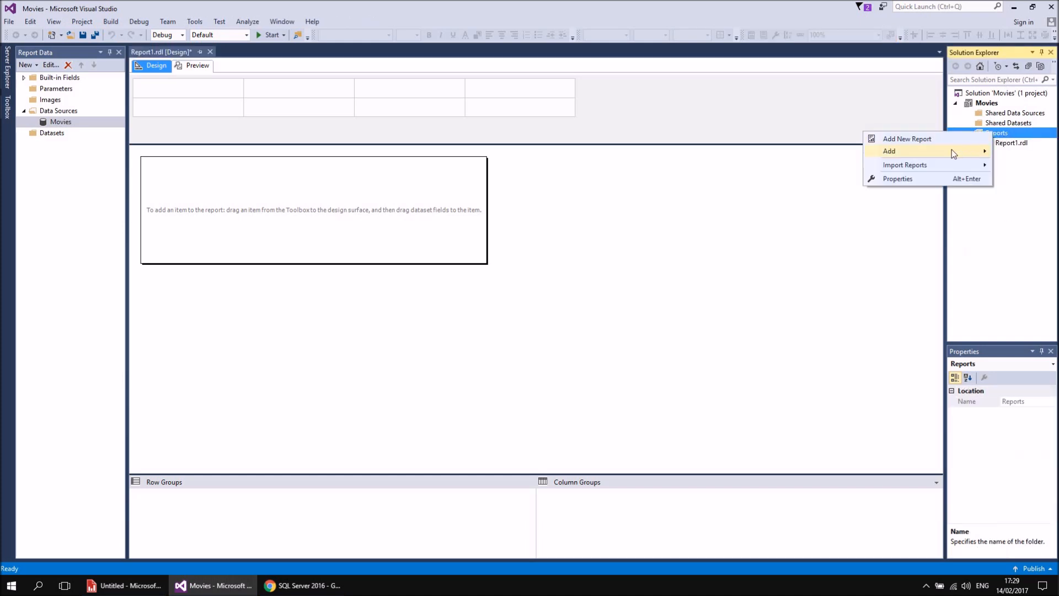
mouse_move(943, 151)
click(767, 153)
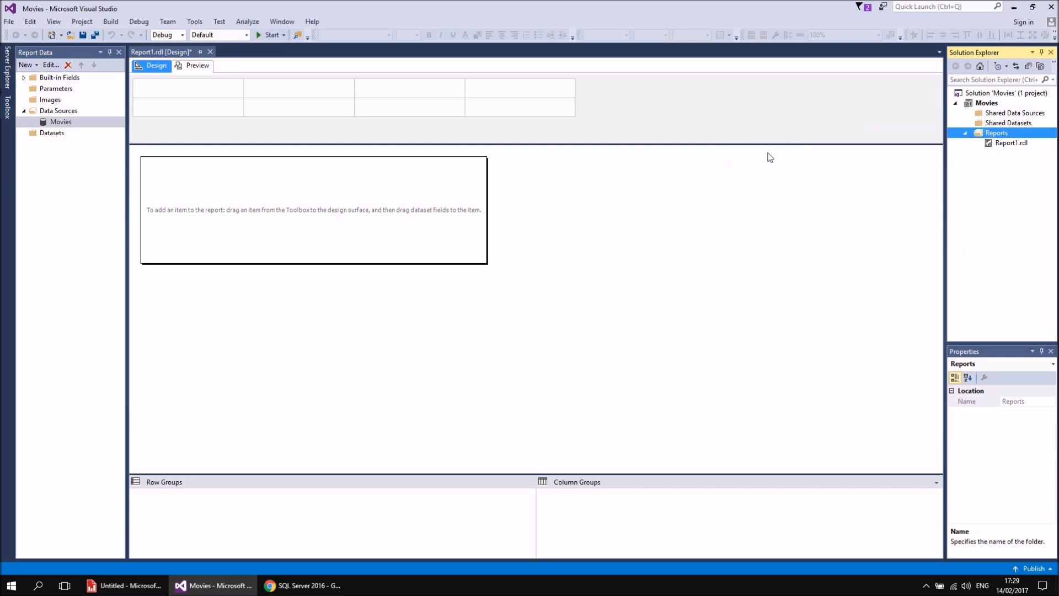
click(467, 171)
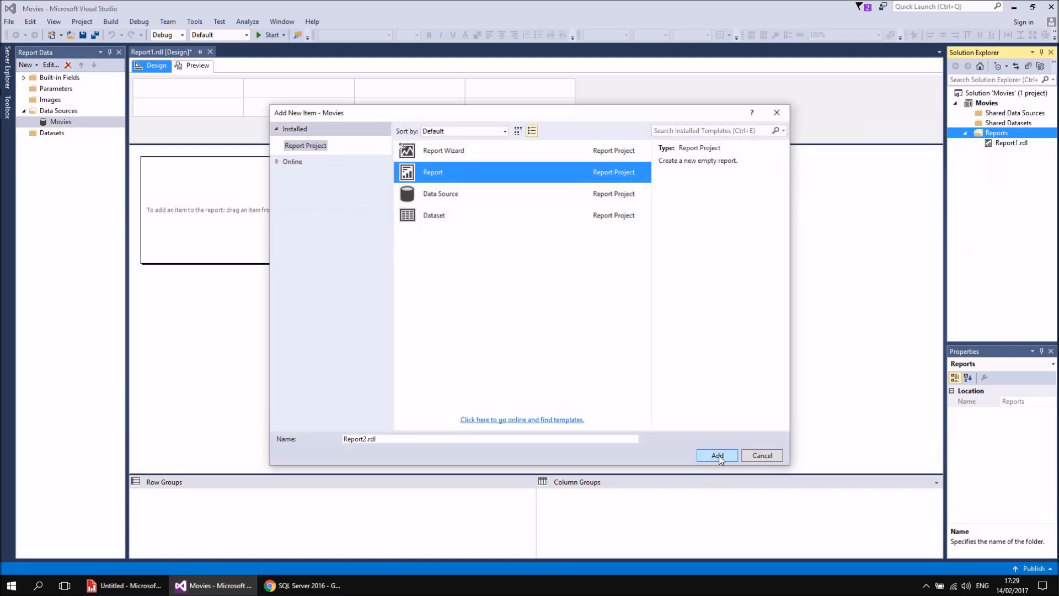
click(717, 455)
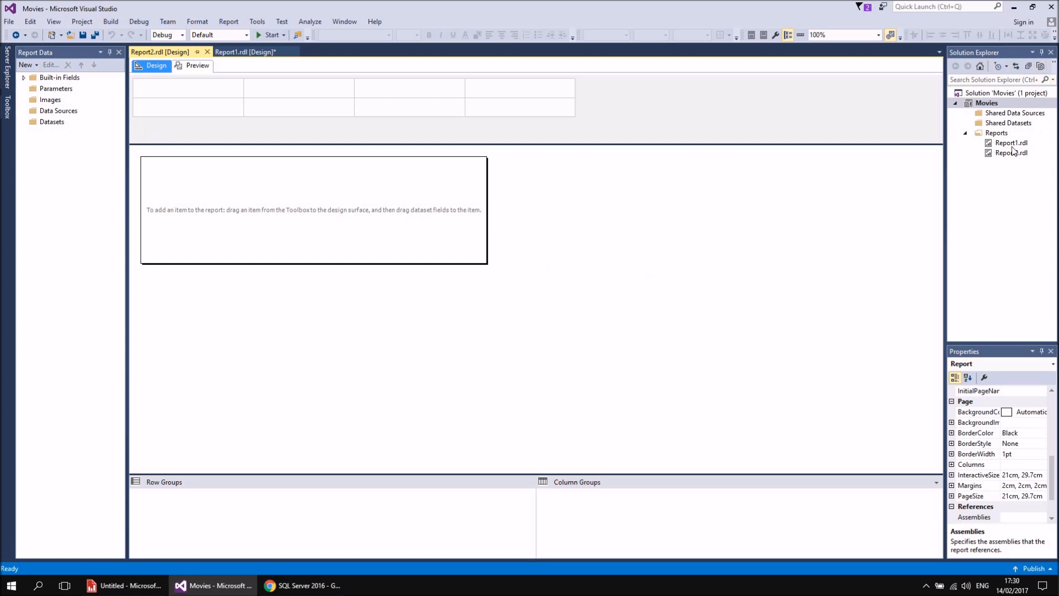
- Start a new shared data source in the Movies project and name it MoviesShared
right_click(1002, 117)
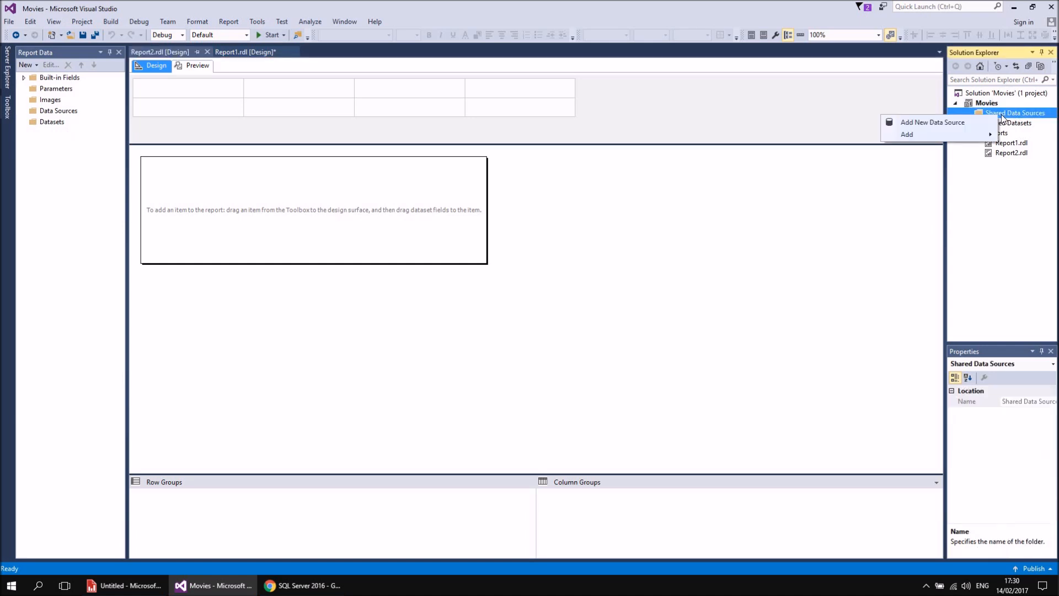
click(934, 126)
click(461, 208)
double_click(460, 208)
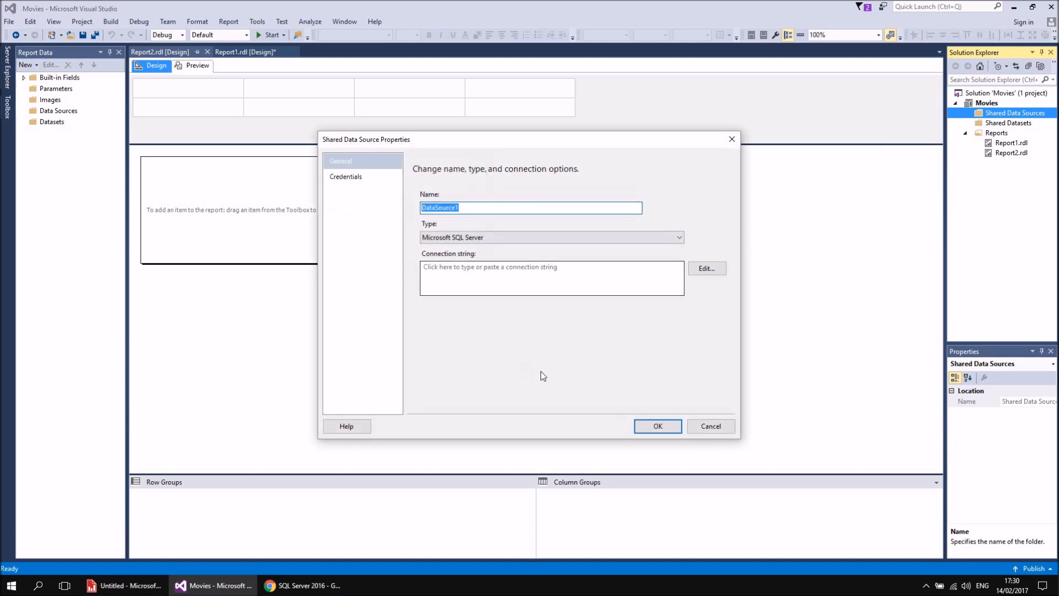
text(Mo)
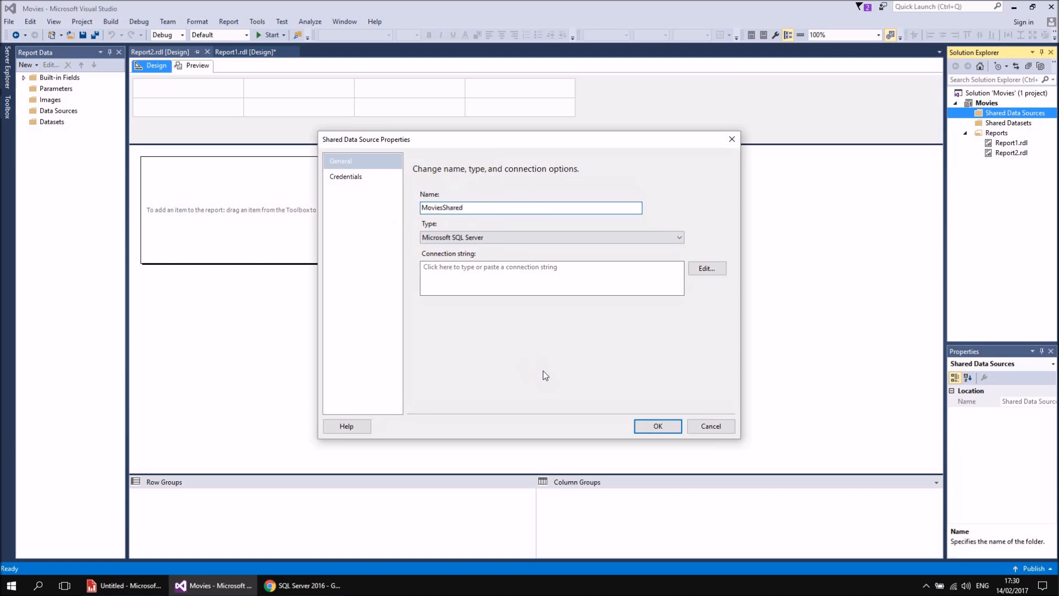
text(viesShared)
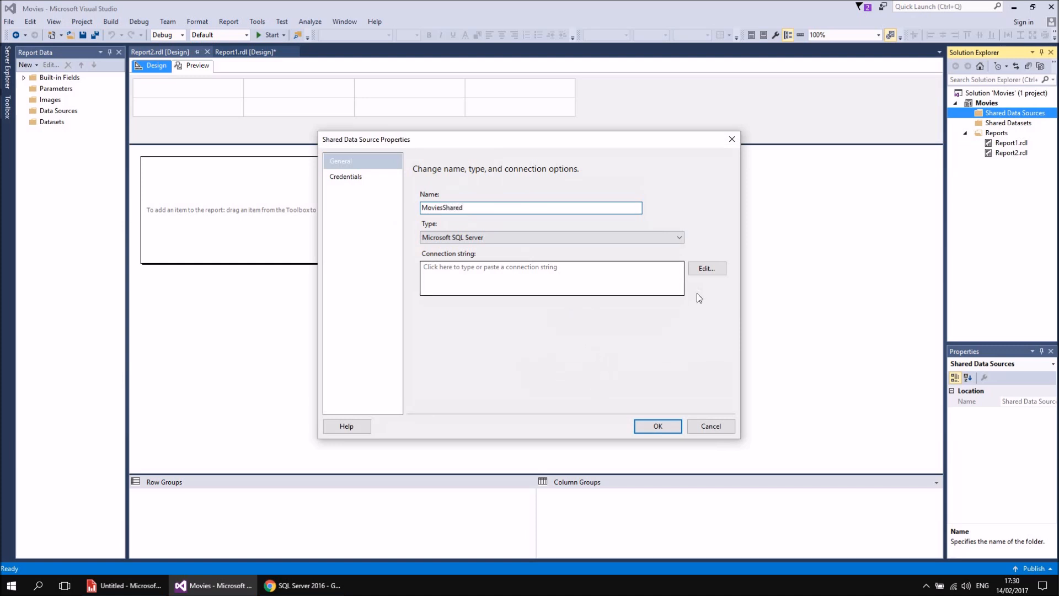
- Connect MoviesShared to the Movies database on server .\sql2016training, save it and expand the Shared Data Sources folder
click(708, 269)
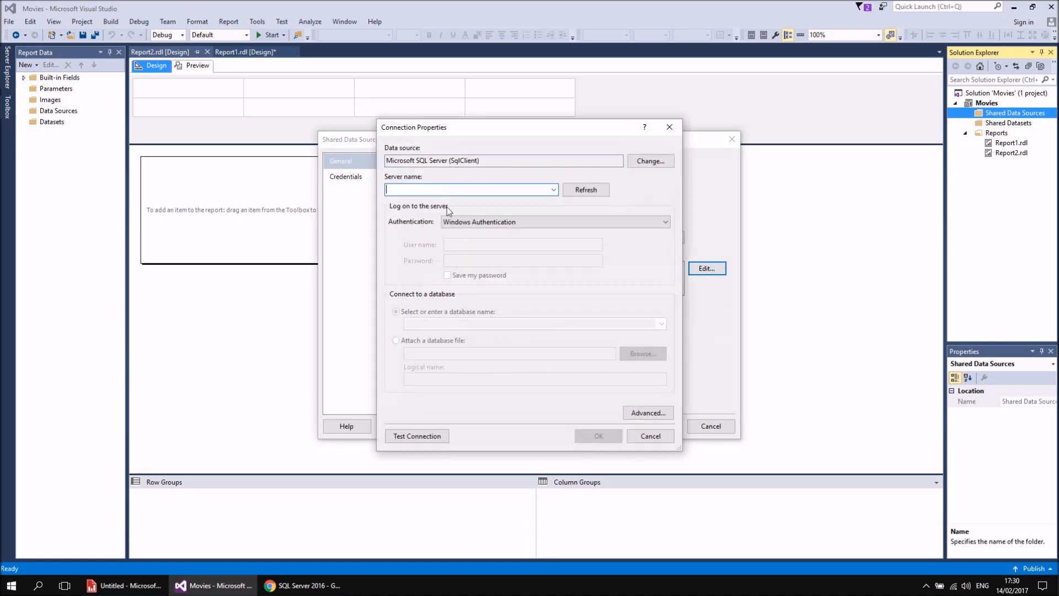
text(.\)
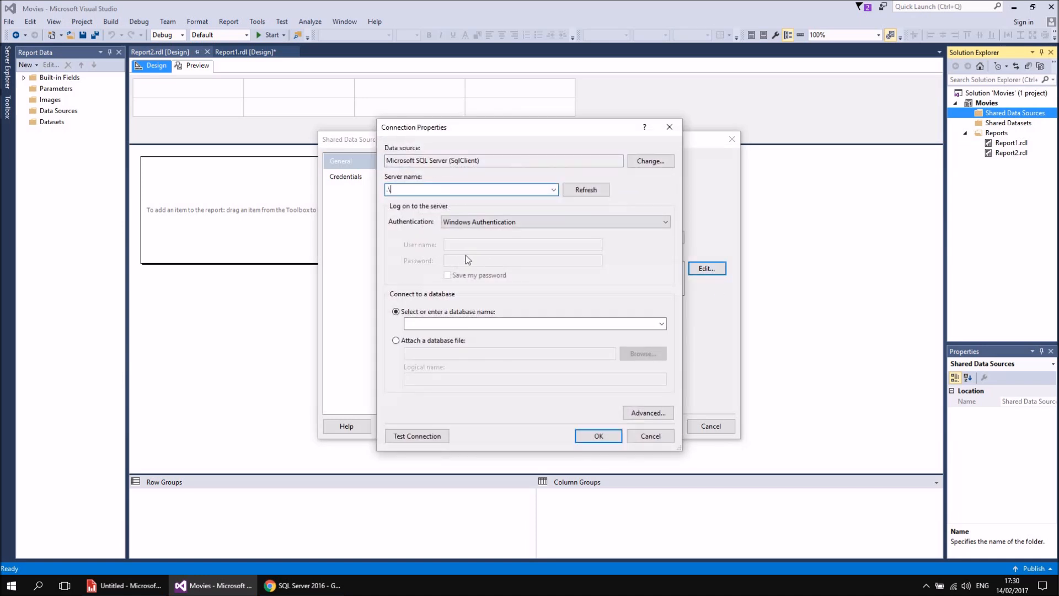
text(sql2016training)
click(662, 324)
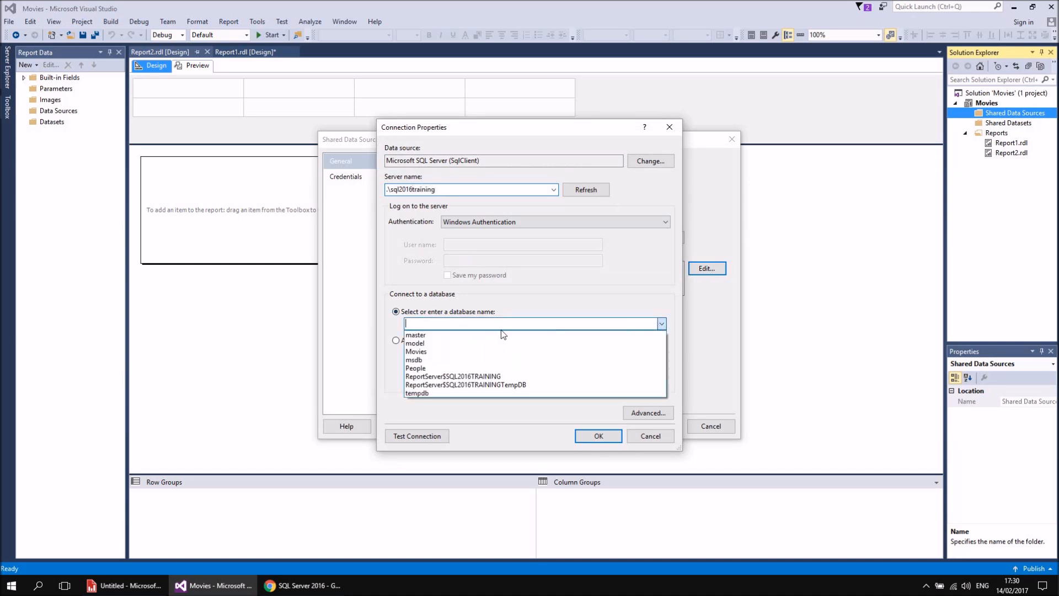
click(422, 352)
click(590, 436)
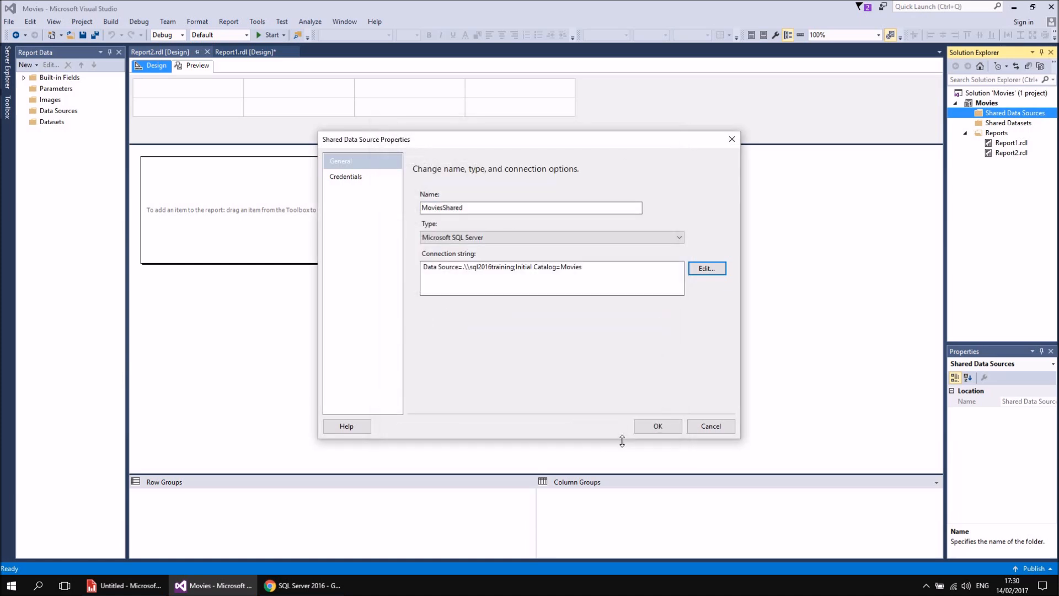
click(655, 428)
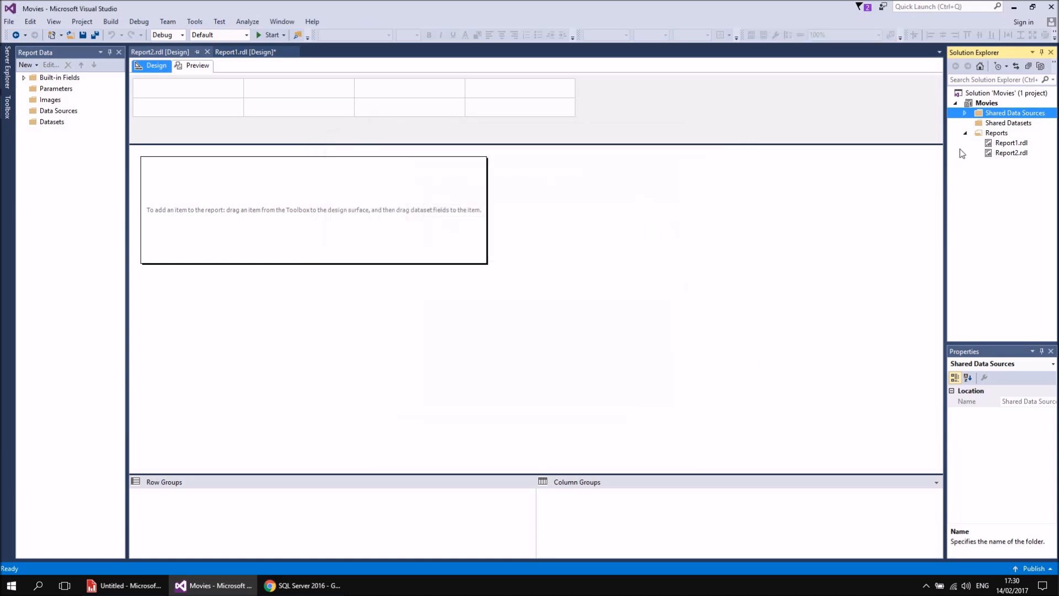
click(964, 114)
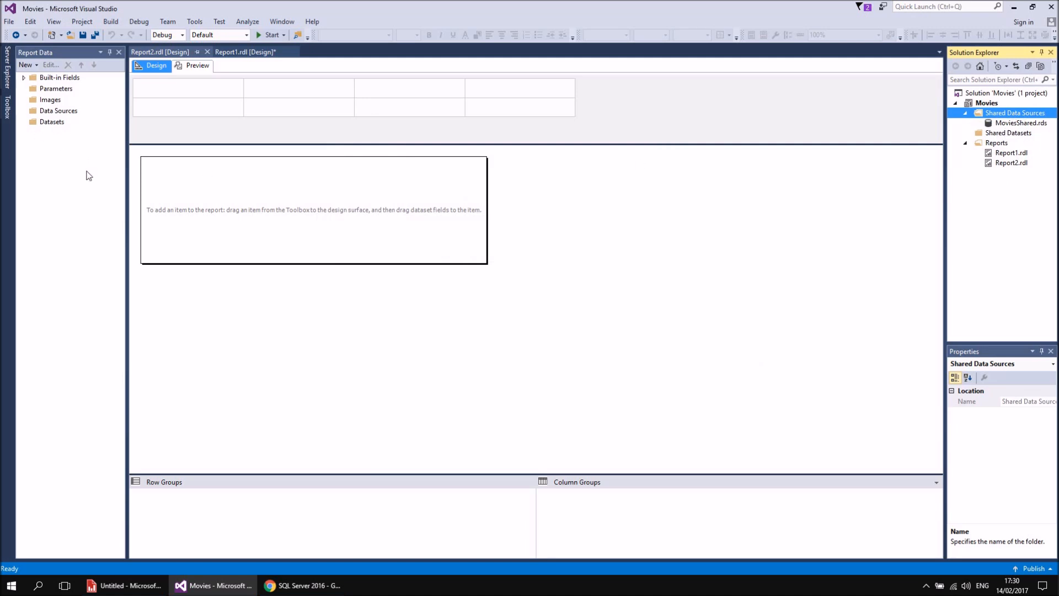
- Start a new data source named Movies for Report2
click(1002, 164)
click(155, 53)
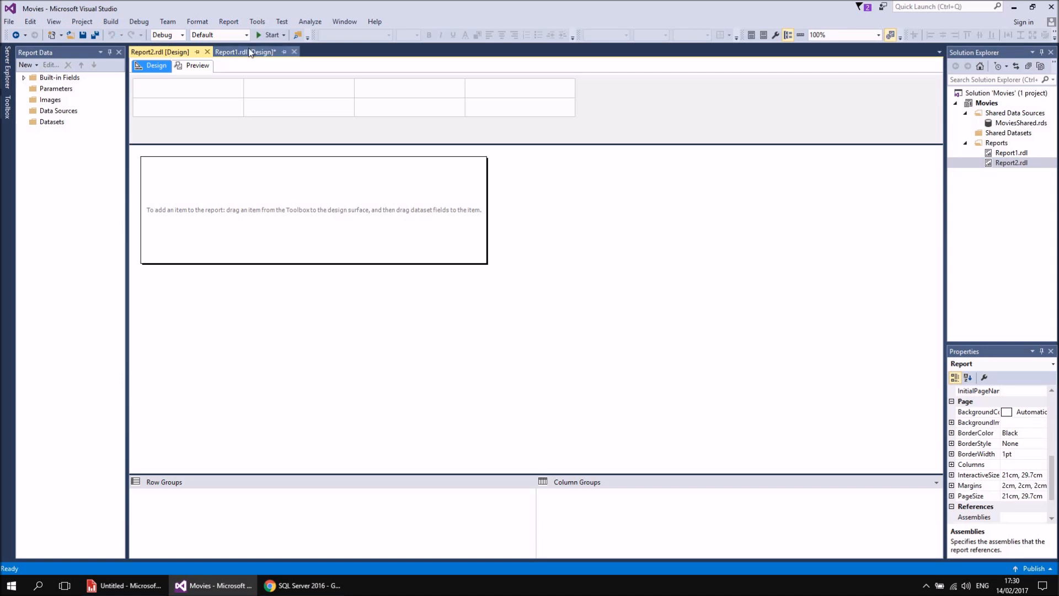
right_click(68, 116)
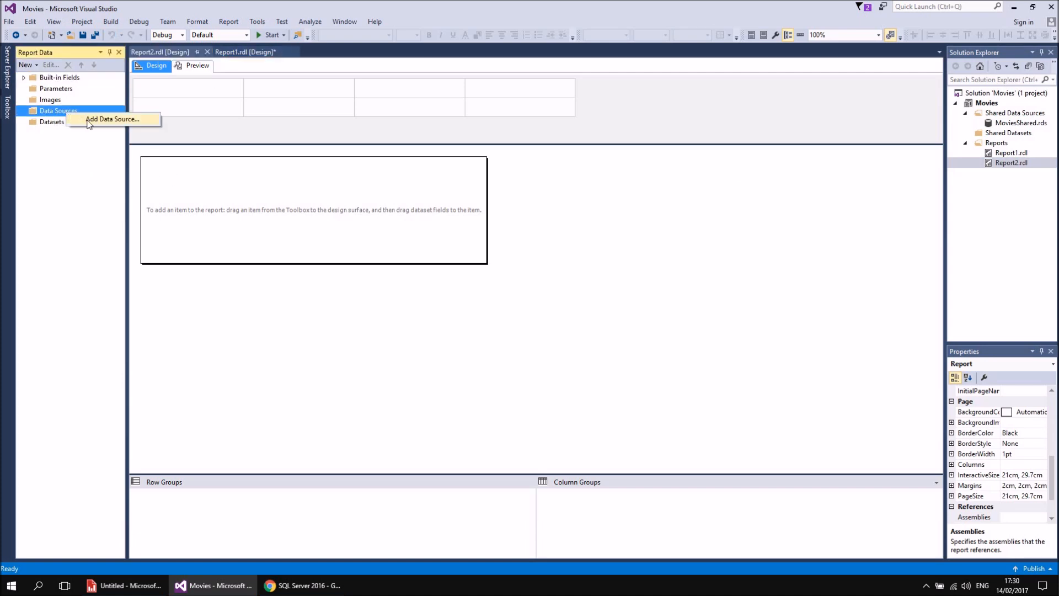
click(89, 123)
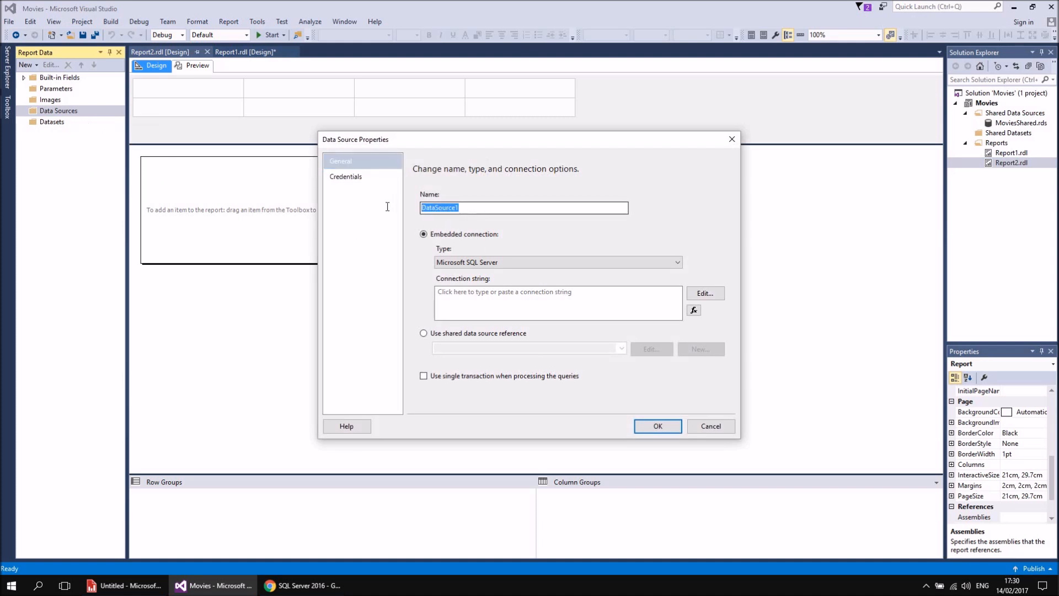
text(Movies)
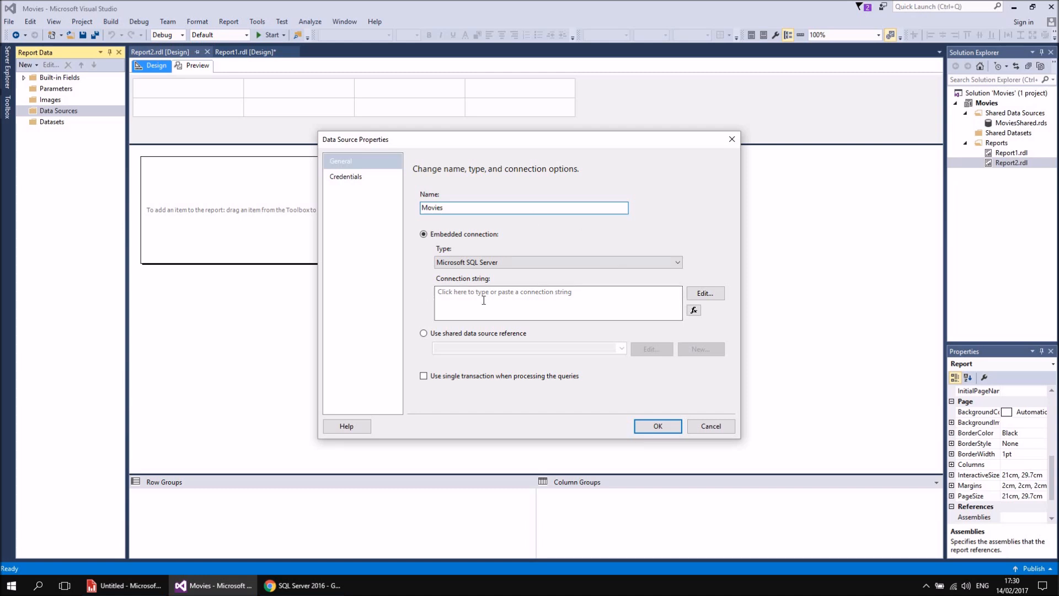
- Make Report2's data source reference the shared MoviesShared source, save it, and inspect MoviesShared's connection properties without changes
click(423, 334)
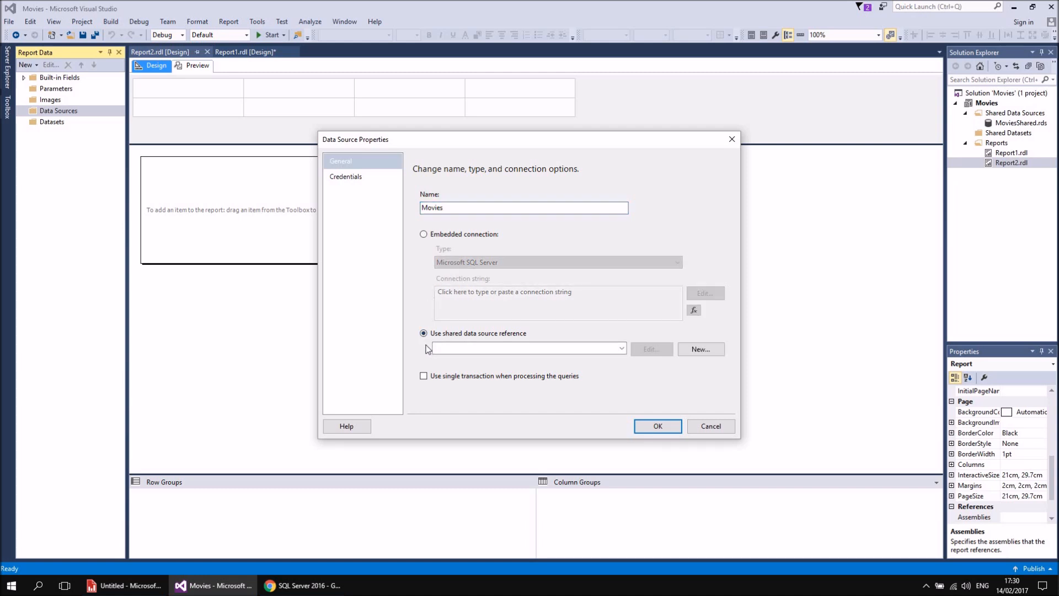
click(622, 349)
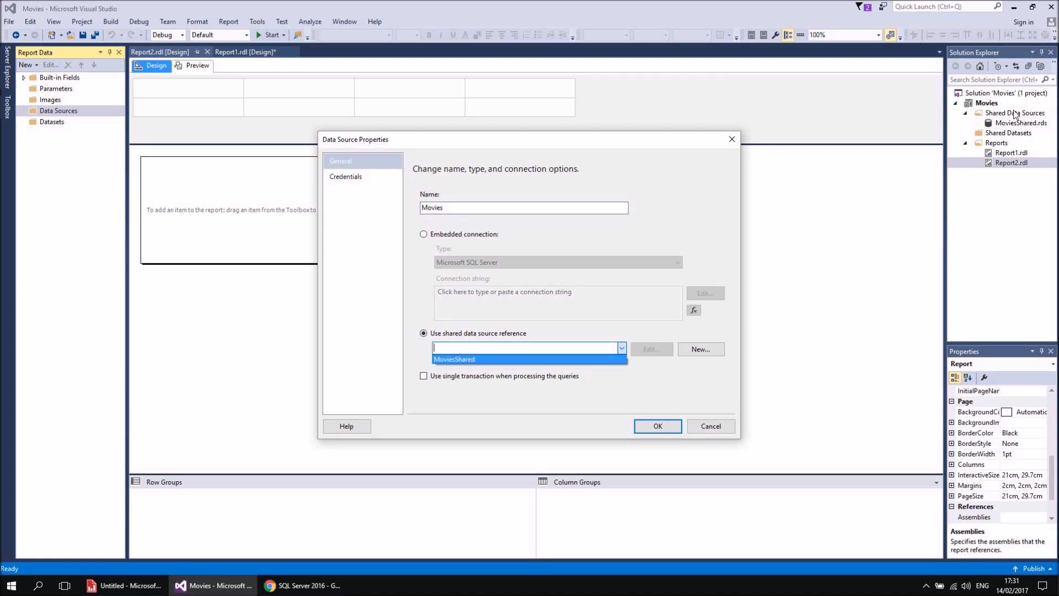
click(453, 359)
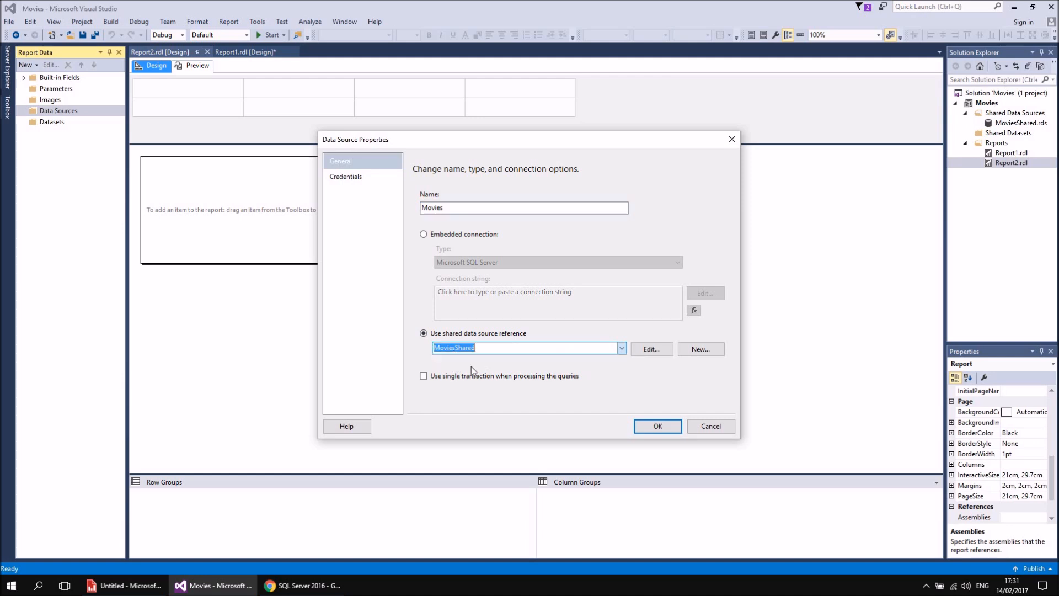
click(657, 429)
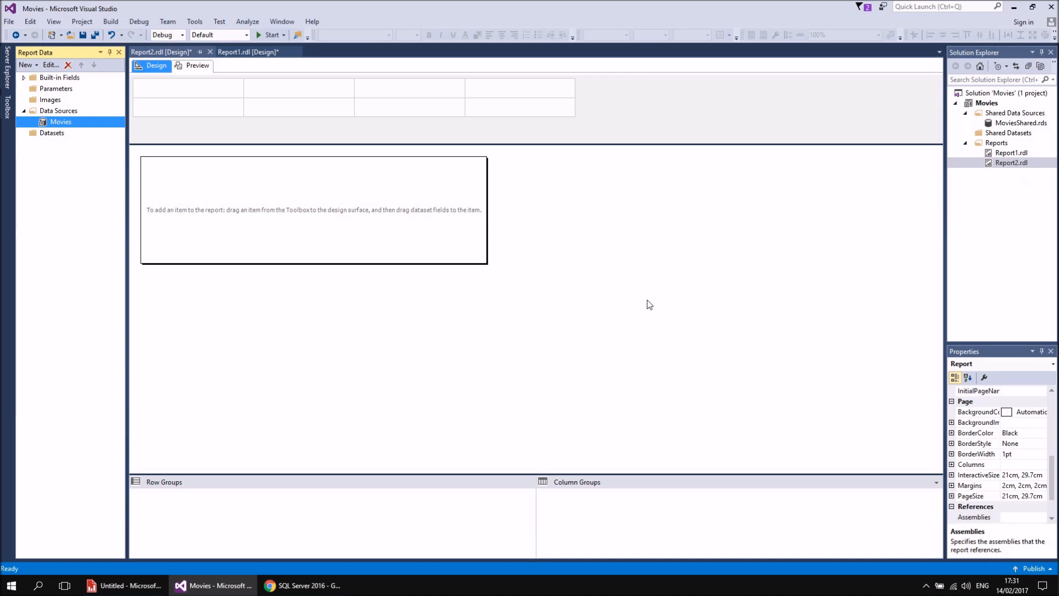
double_click(1002, 123)
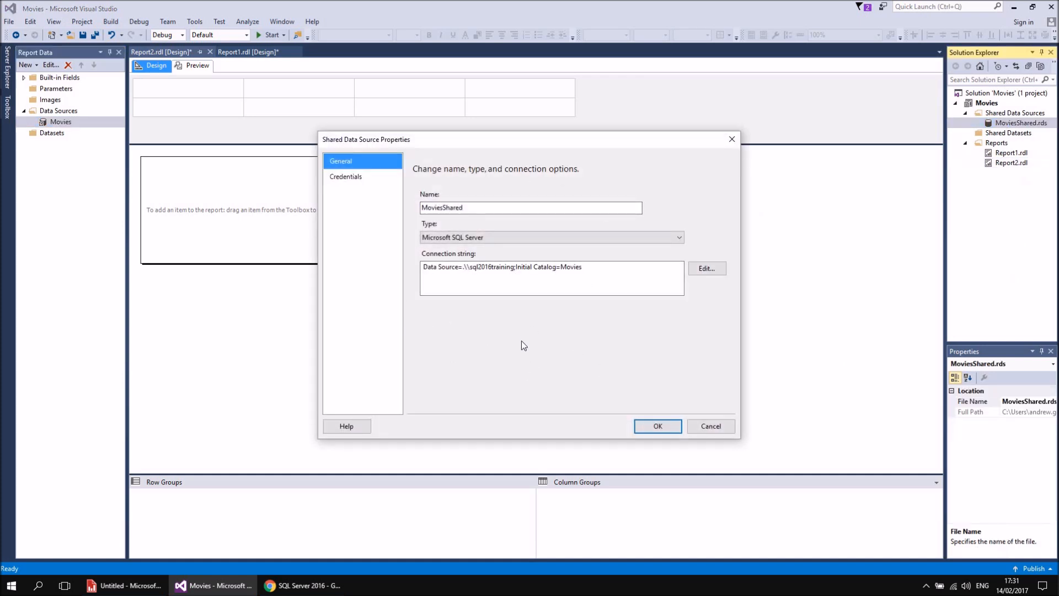
click(713, 428)
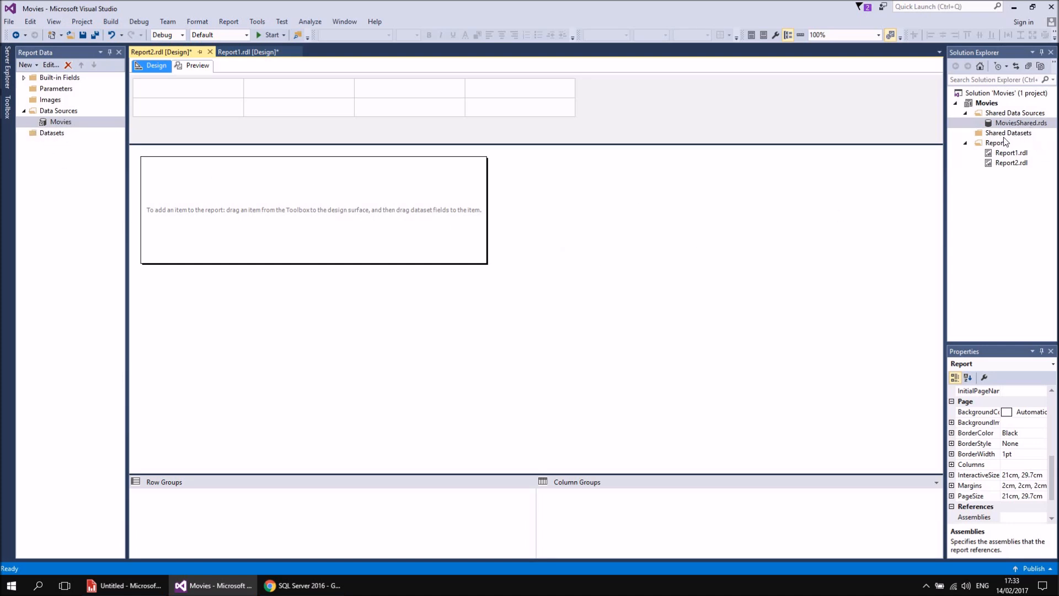
- Switch to Report Builder and start an embedded dataset named MovieData based on the Movies data source
click(124, 586)
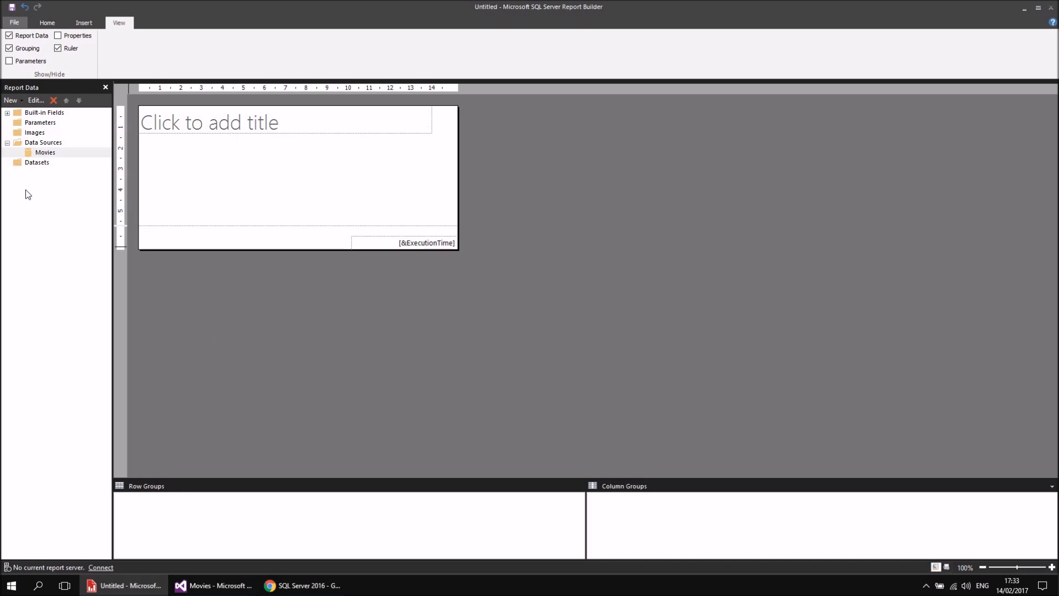
right_click(56, 157)
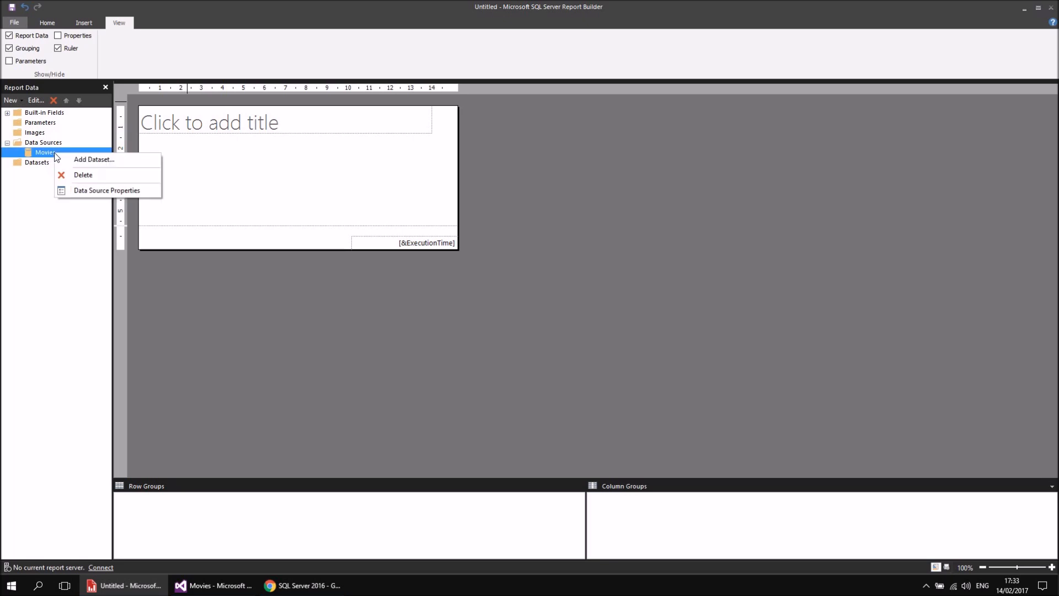
click(87, 160)
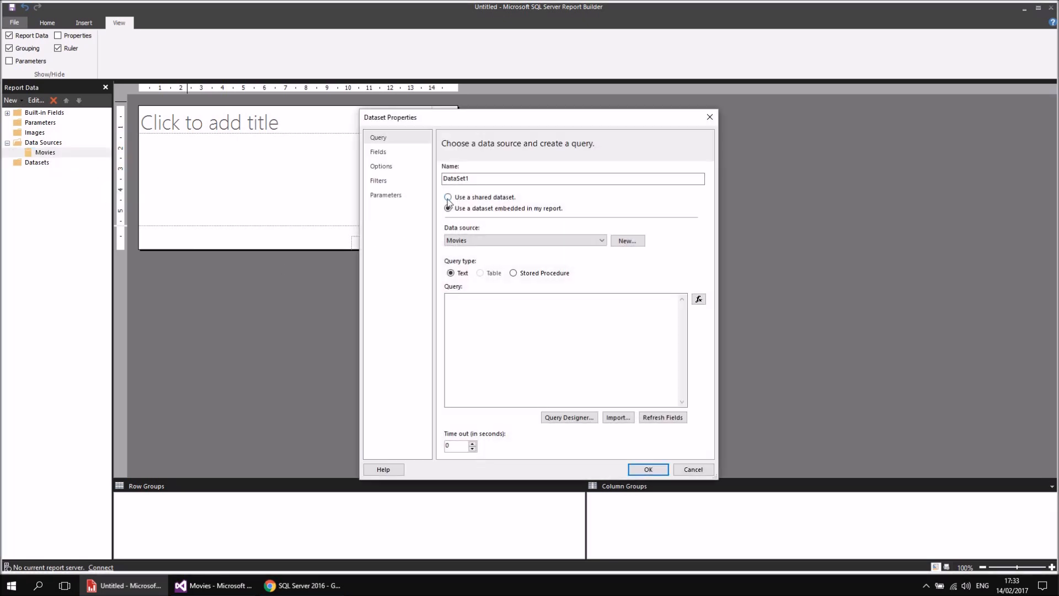
drag(469, 180, 444, 178)
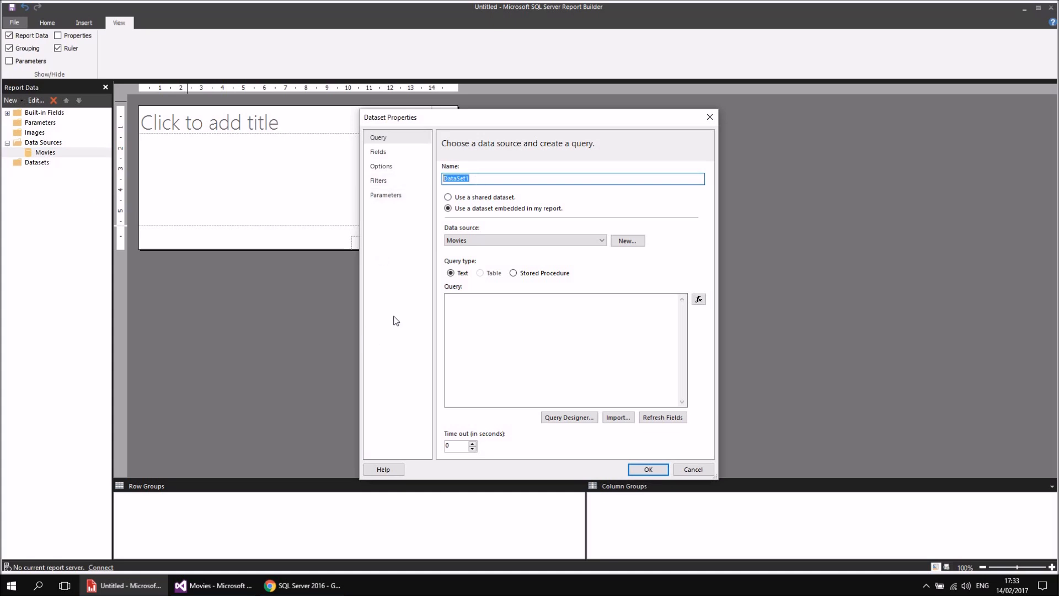
text(Movie)
click(520, 329)
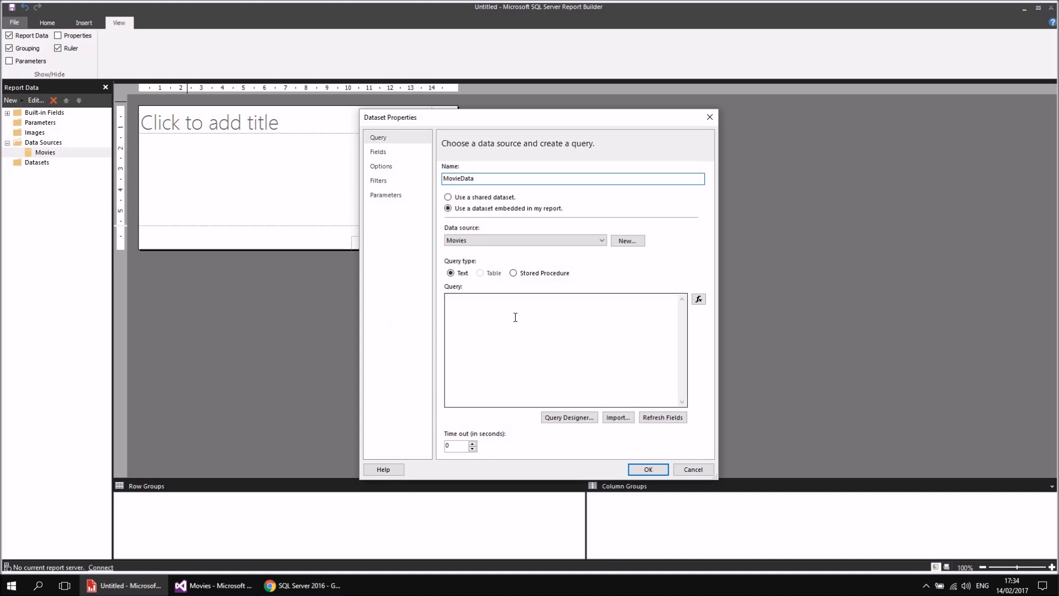
- Look over the stored procedures offered for the MovieData query and return the query type to Text
click(474, 308)
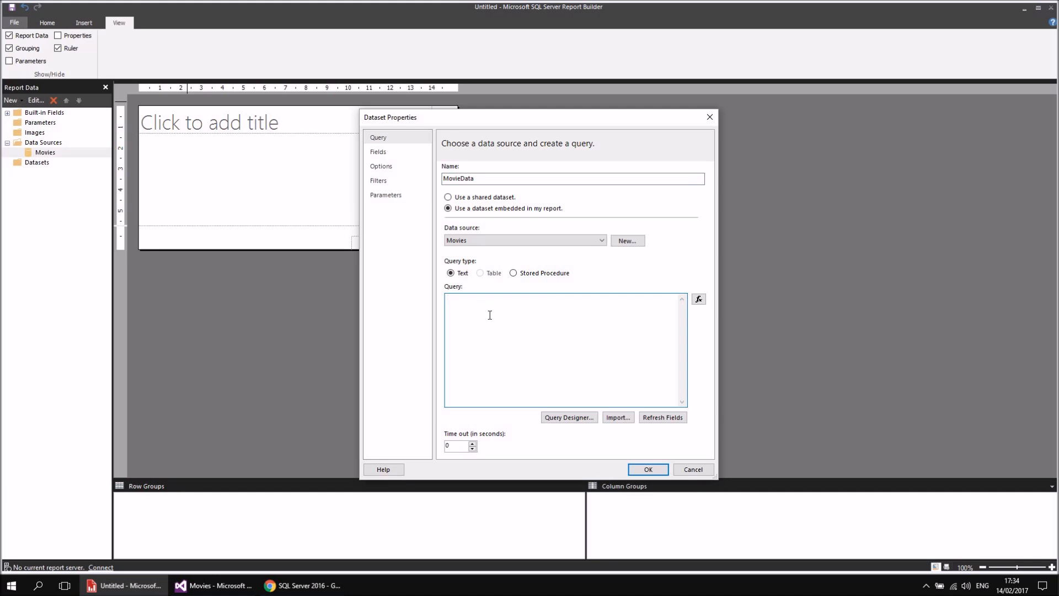
key(BackSpace)
key(BackSpace)
key(BackSpace)
key(BackSpace)
key(BackSpace)
click(513, 273)
click(682, 299)
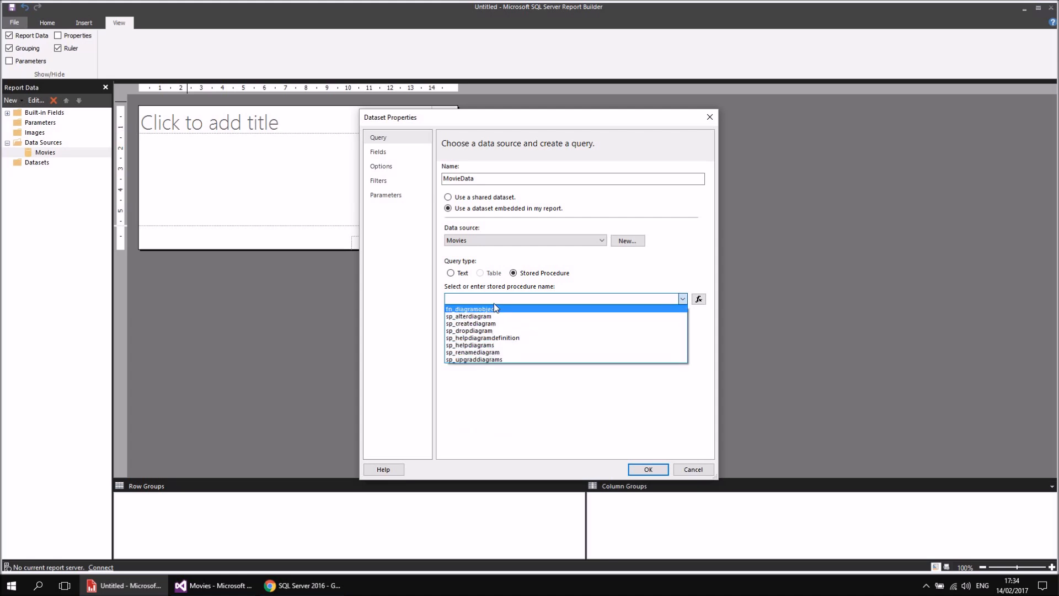
click(451, 274)
click(451, 273)
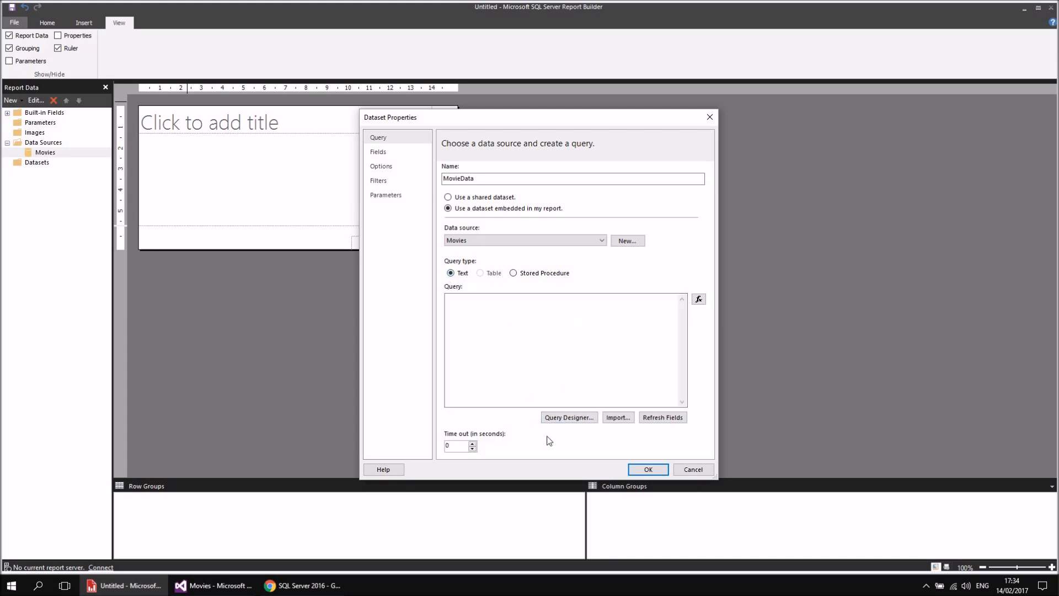
- In the MovieData query designer, add Certificate from the Certificate table, Country from the Country table and FullName from the Director table
click(578, 420)
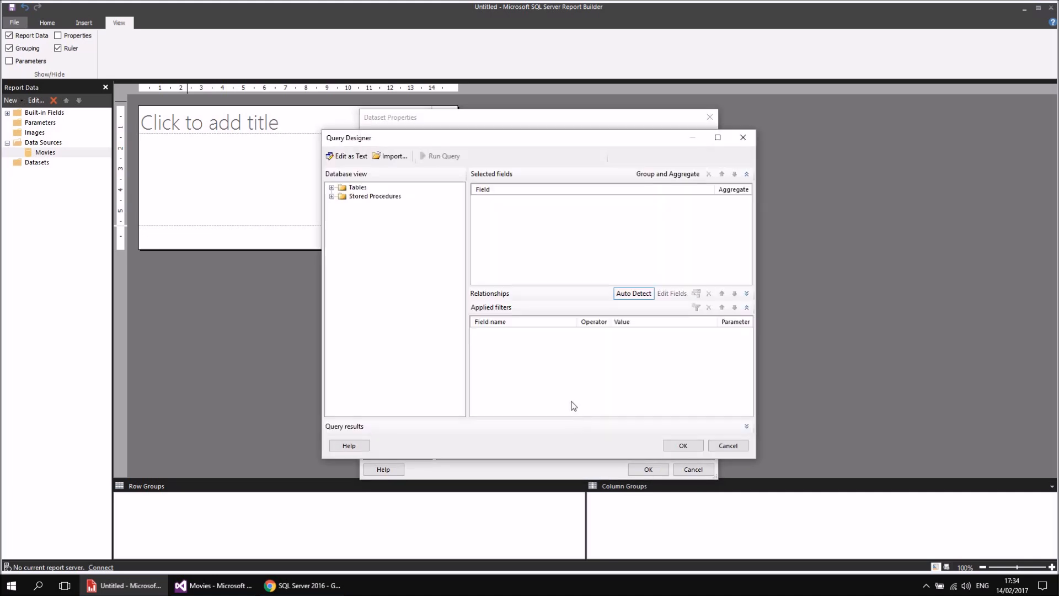
click(331, 187)
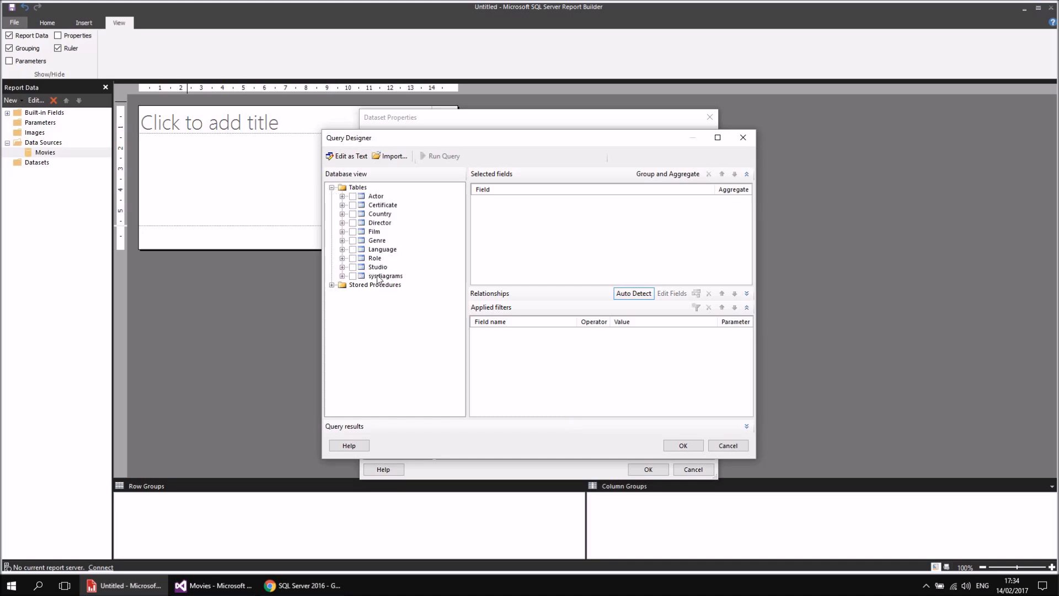
click(342, 196)
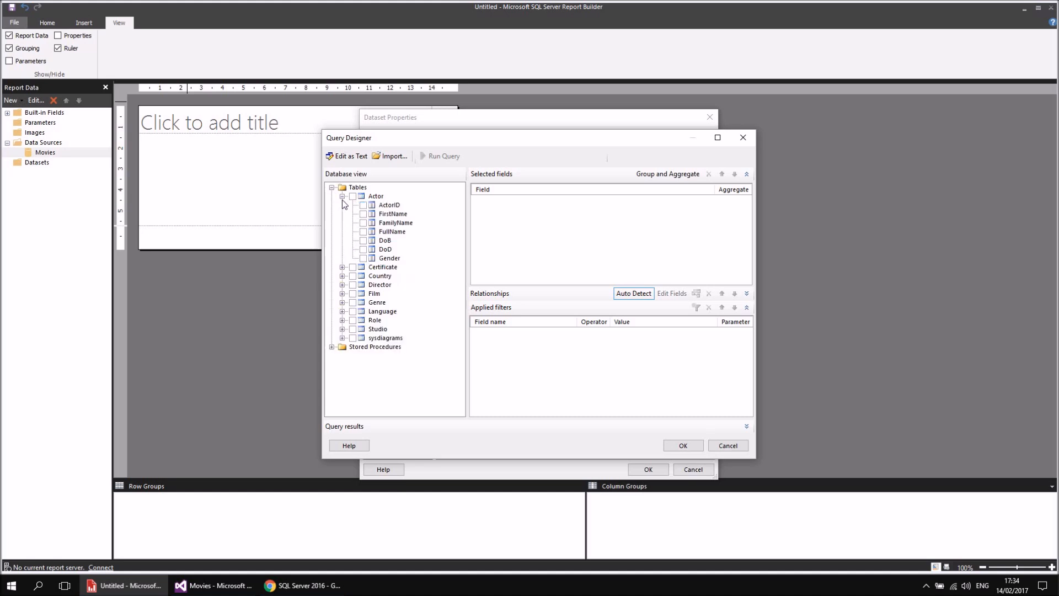
click(342, 267)
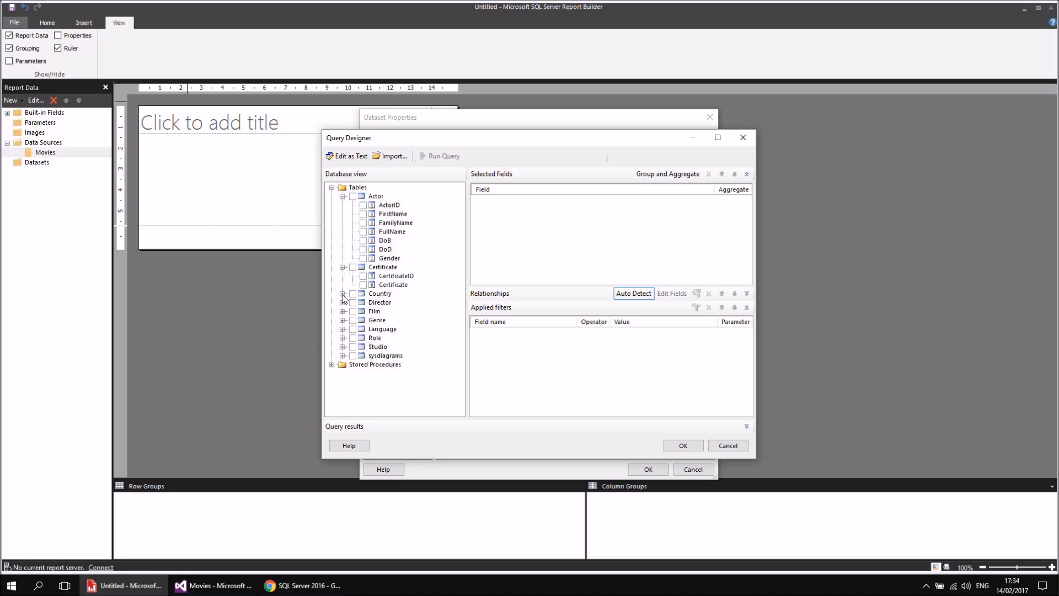
click(341, 294)
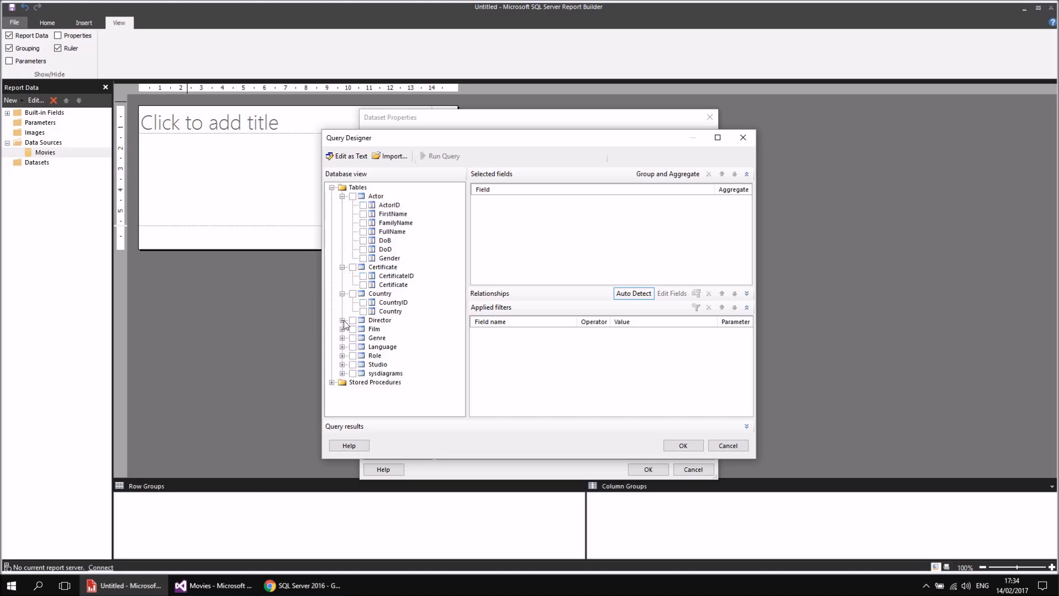
click(342, 197)
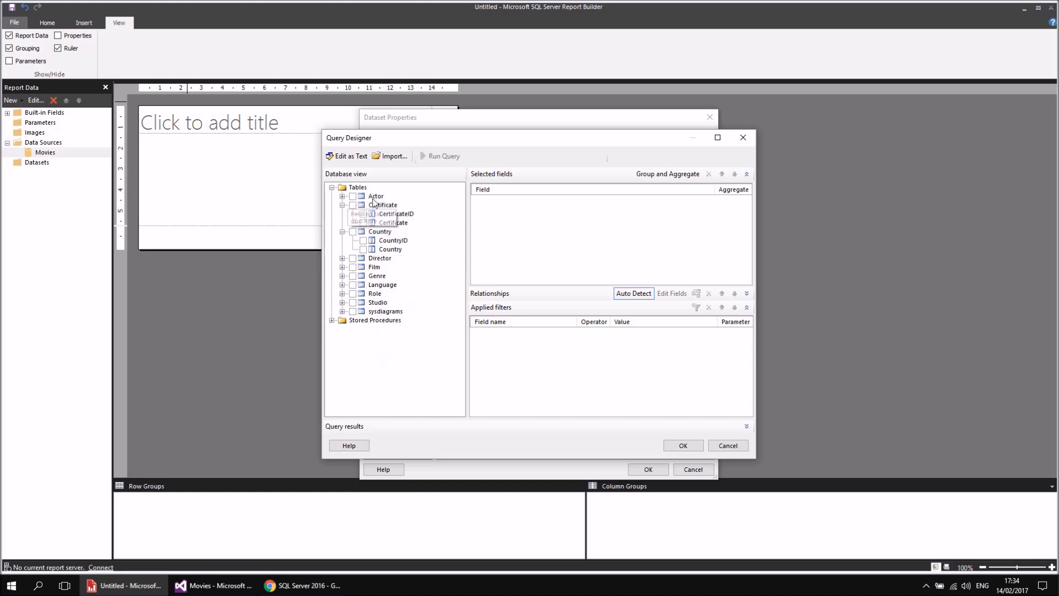
click(363, 222)
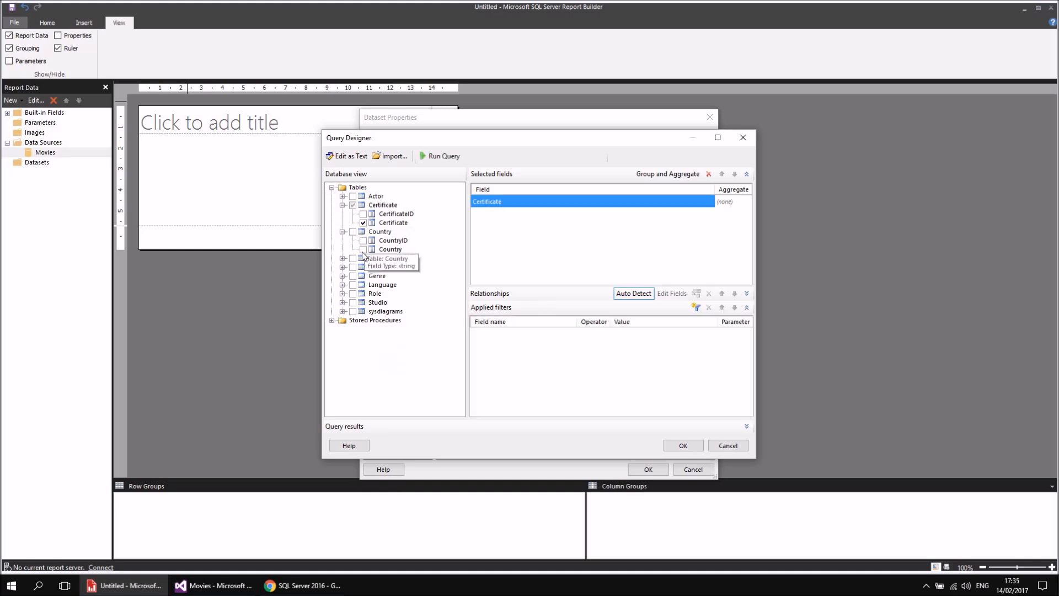
click(363, 249)
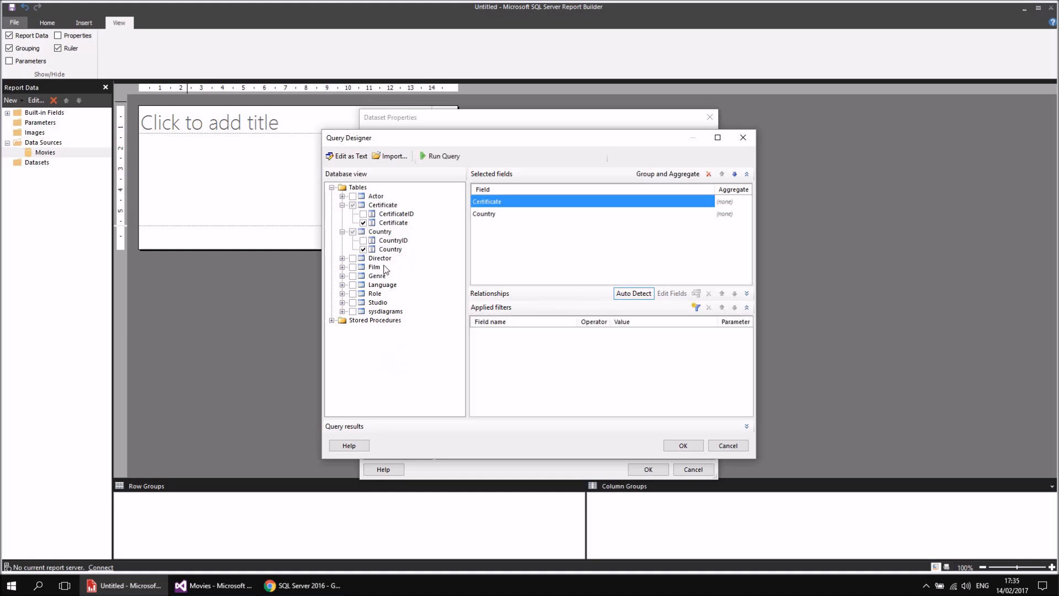
click(341, 258)
click(363, 294)
- Add Title, ReleaseDate, RunTimeMinutes and OscarWins from the Film table and Genre from the Genre table to the query
click(342, 329)
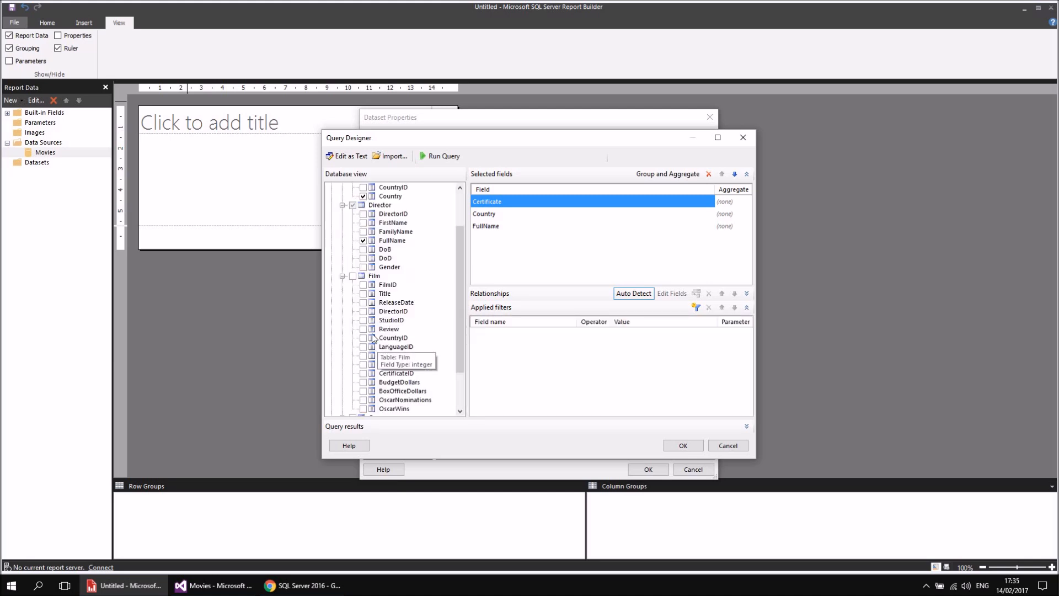
click(363, 293)
click(363, 303)
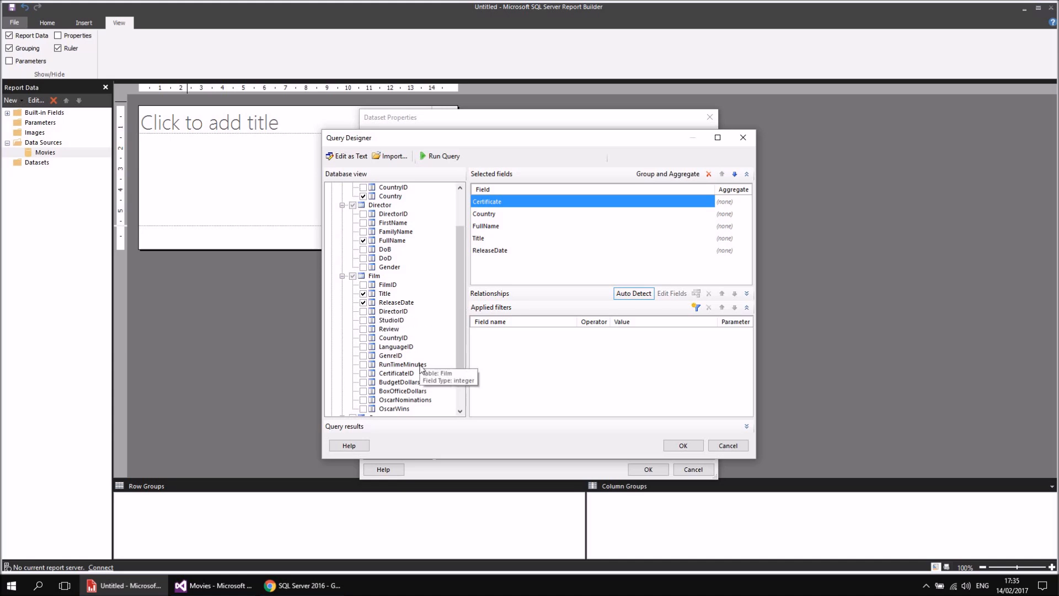
click(363, 365)
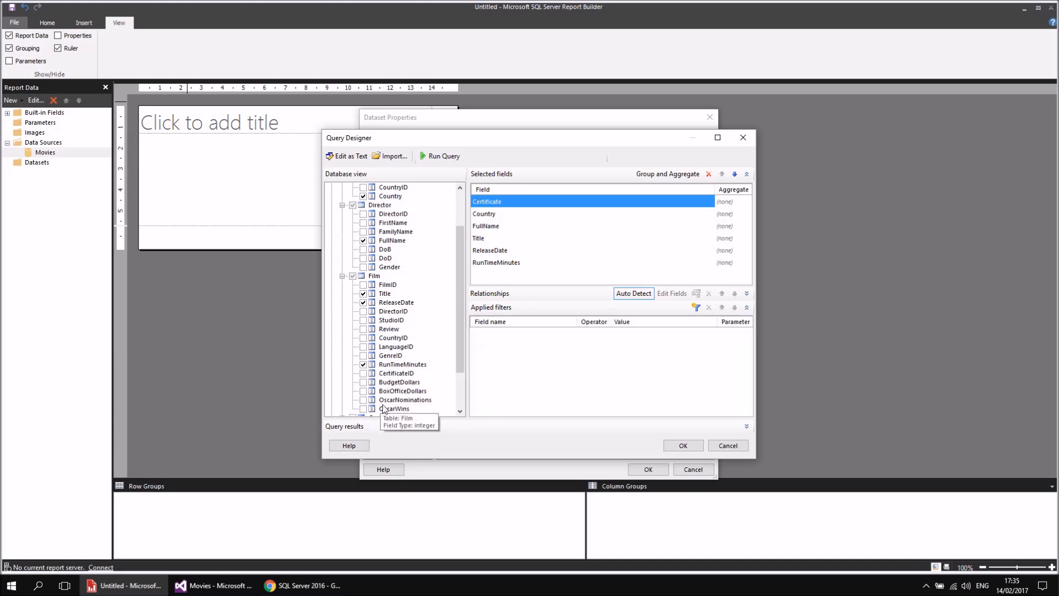
click(362, 409)
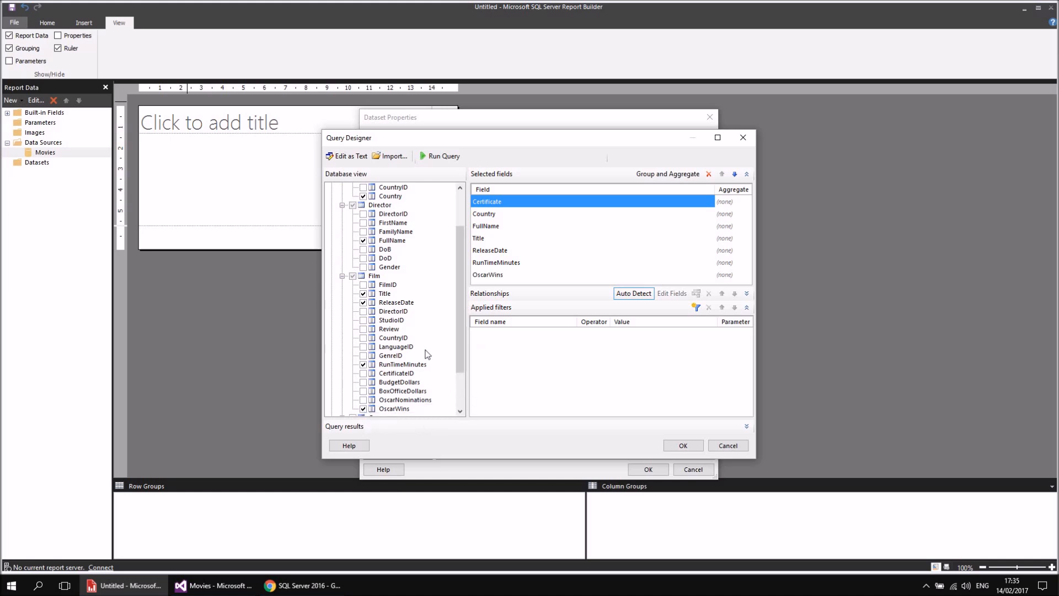
scroll(410, 346, down, 2)
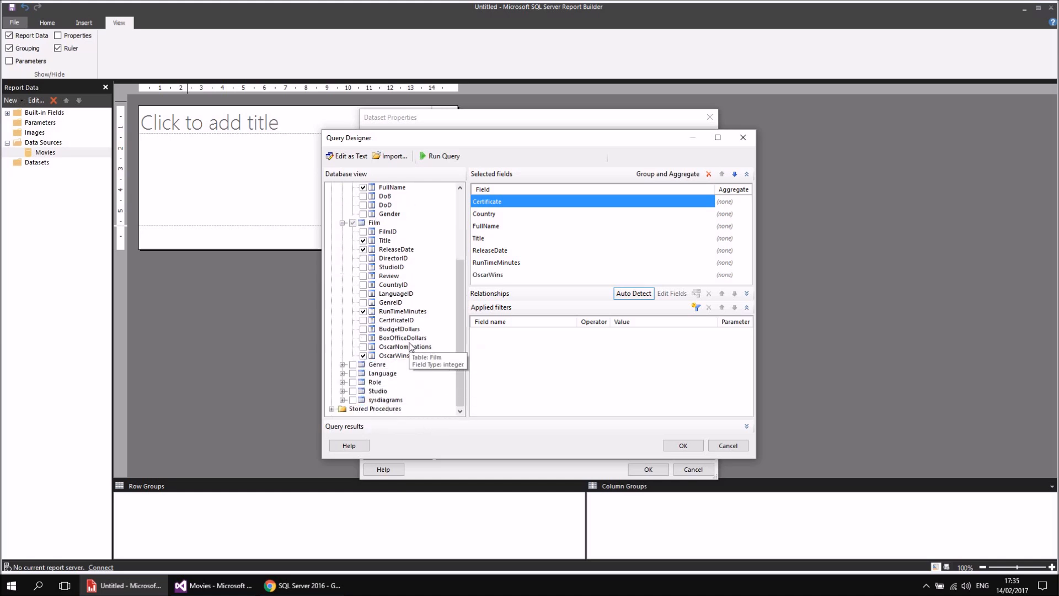
click(342, 365)
click(363, 382)
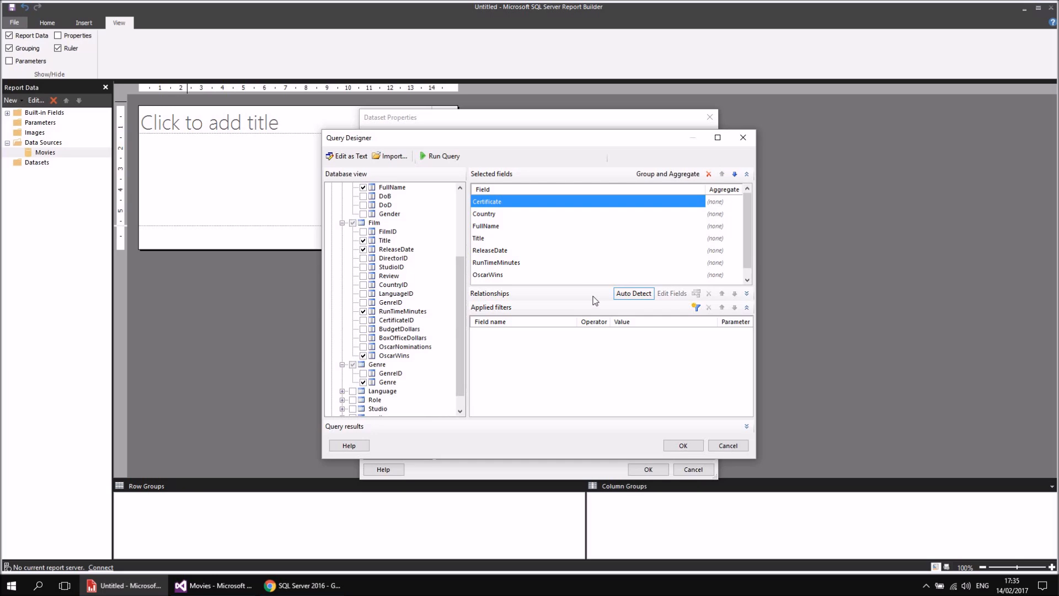
- Switch to Chrome to look at the SQL Server 2016 Getting Started playlist, and return to Report Builder
click(315, 586)
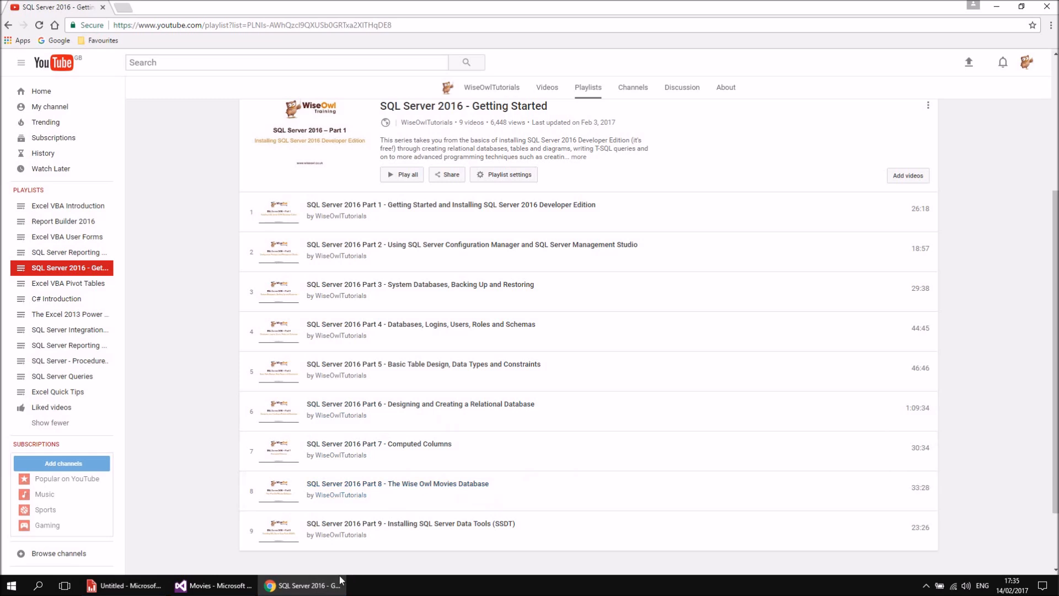
click(139, 592)
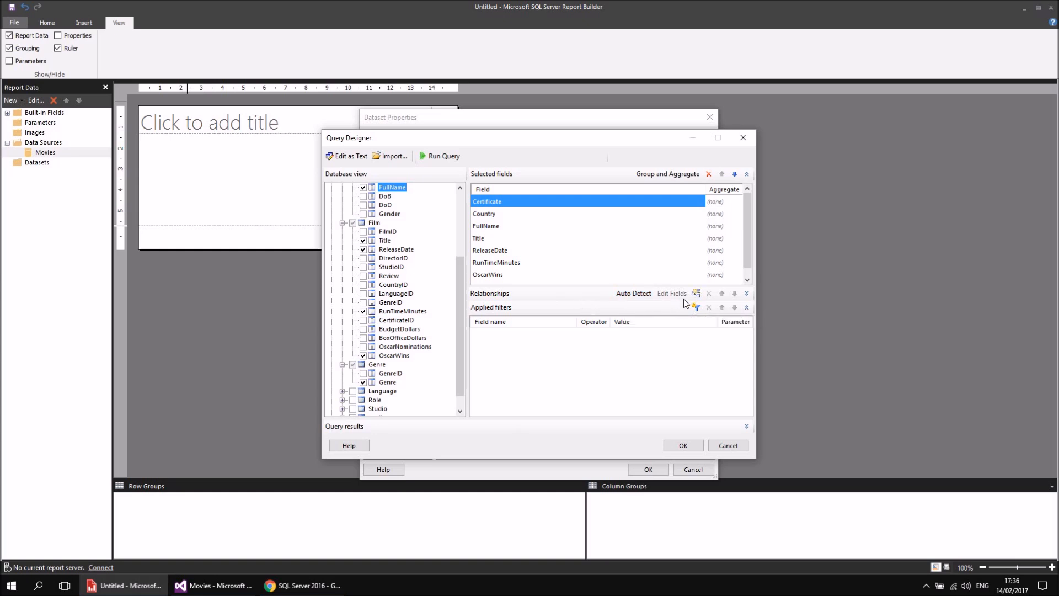
- Reveal the query's detected table relationships and enlarge the query designer enough to read all their join fields
click(747, 294)
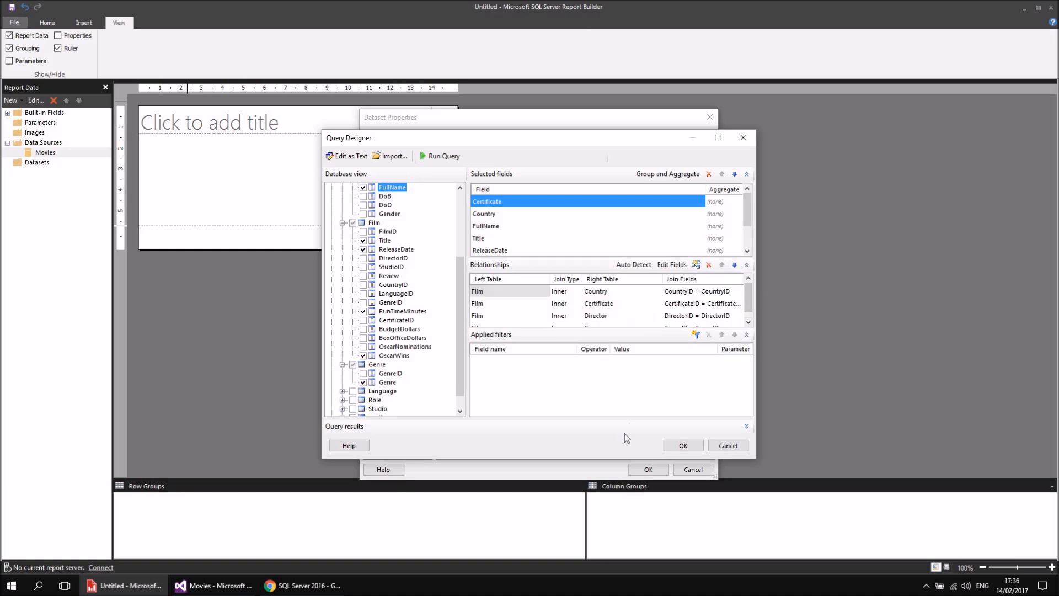
drag(594, 463, 595, 488)
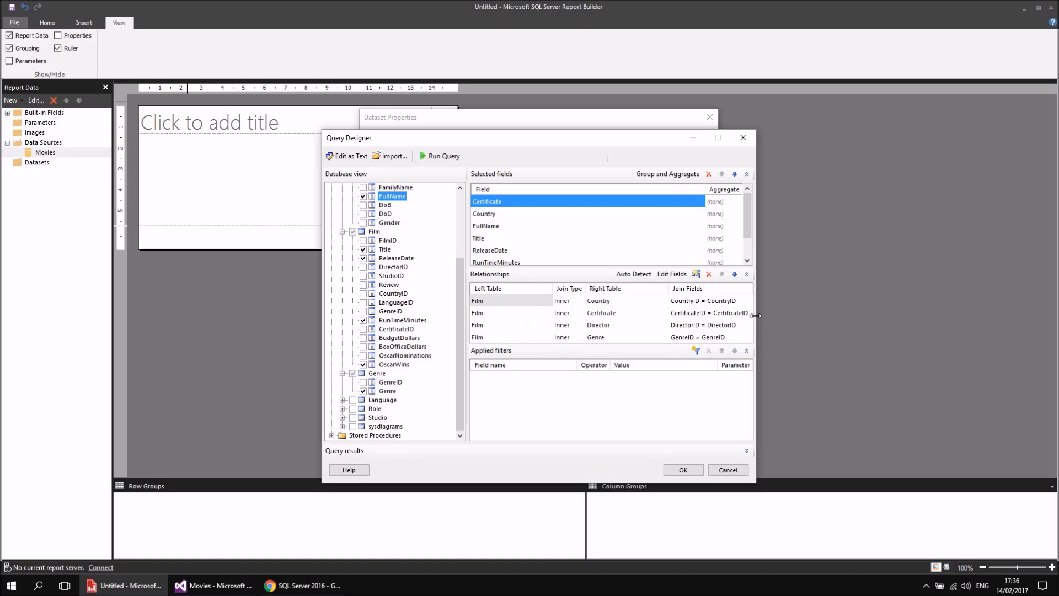
drag(756, 315, 777, 316)
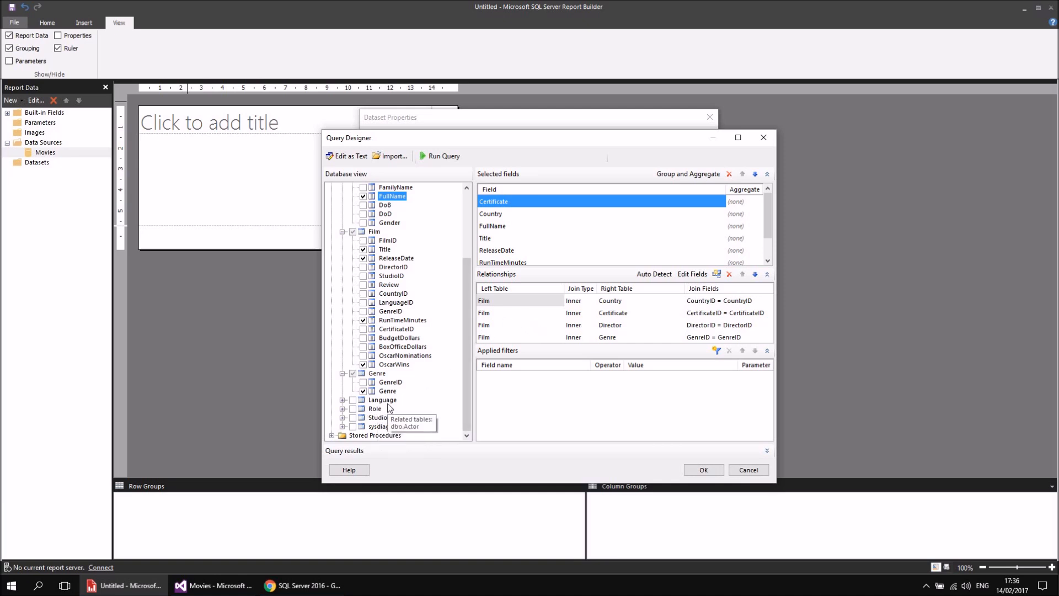
- Add the Studio field from the Studio table to the query and make the query designer taller
click(342, 418)
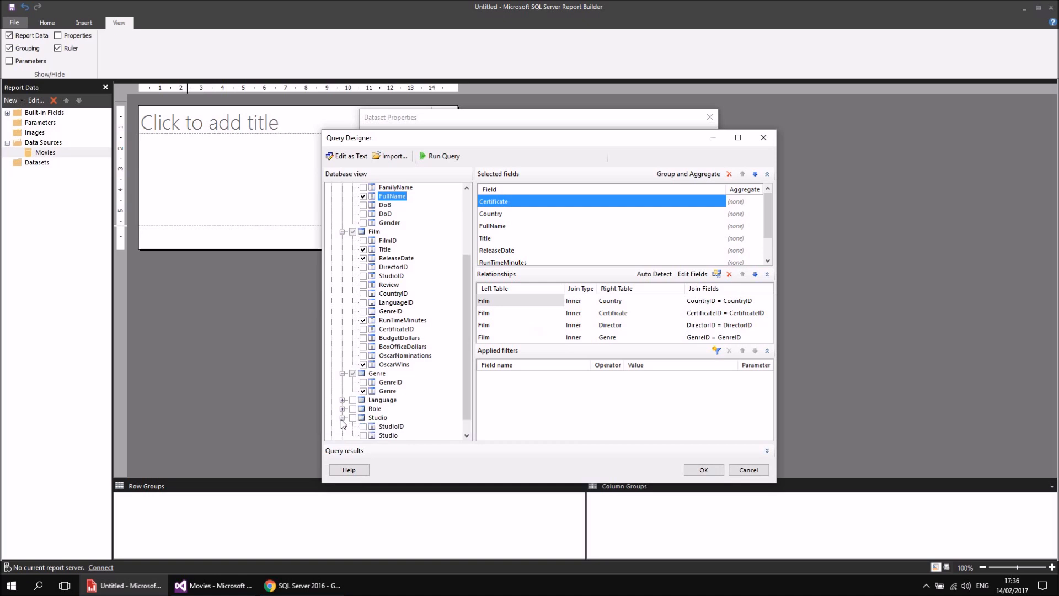
click(364, 436)
drag(546, 483, 551, 570)
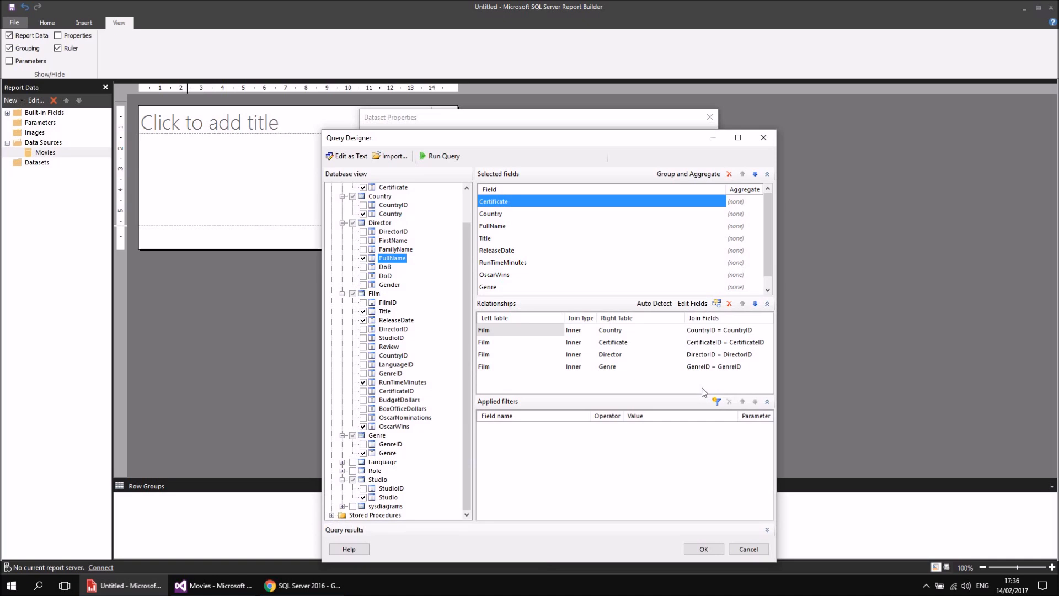
- Add an inner relationship to the query with Film as the left table and Studio as the right table
click(716, 304)
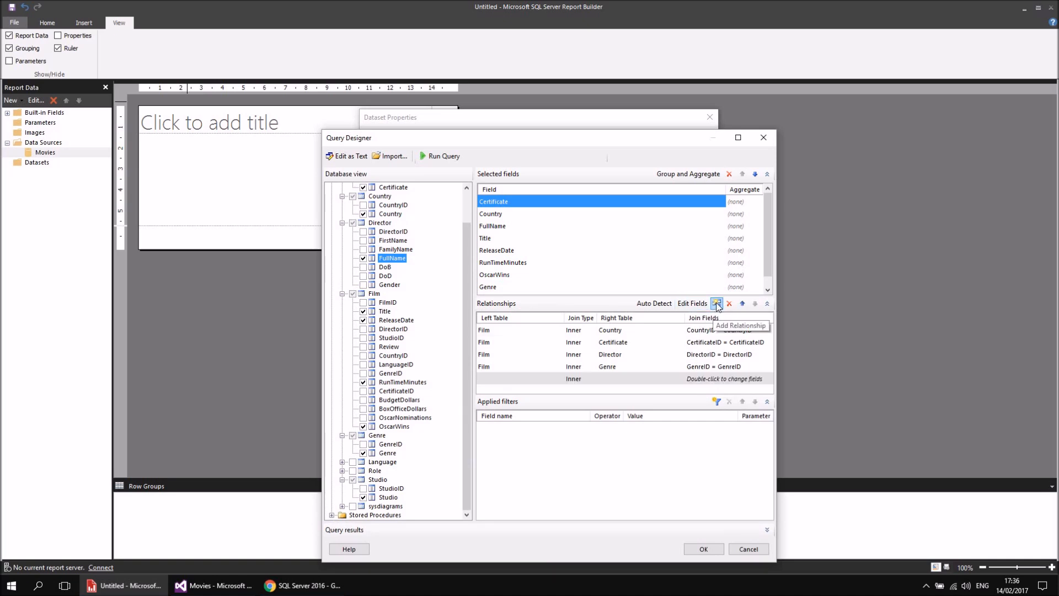
click(509, 378)
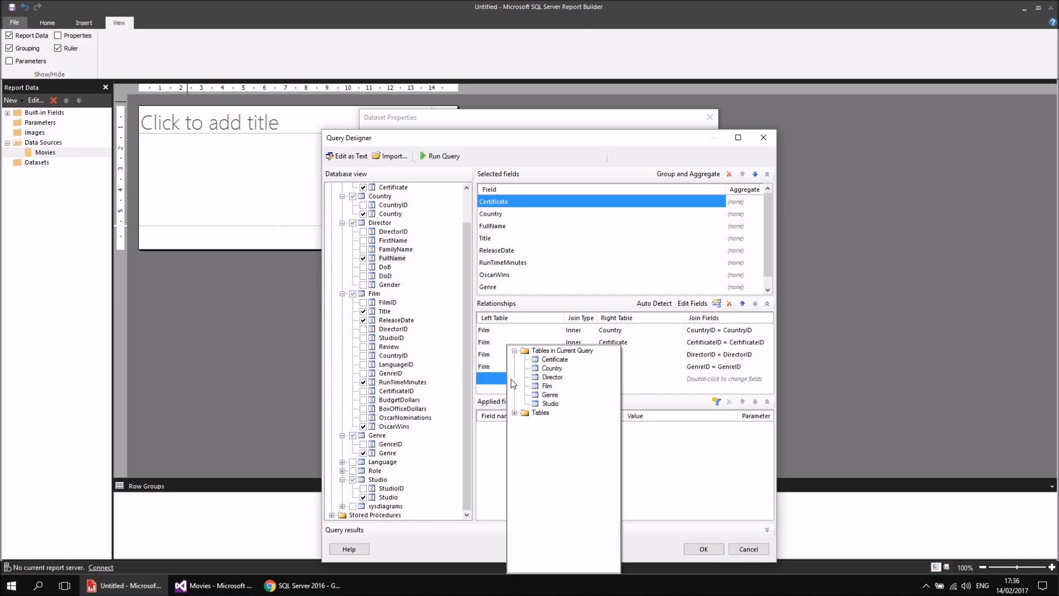
click(547, 387)
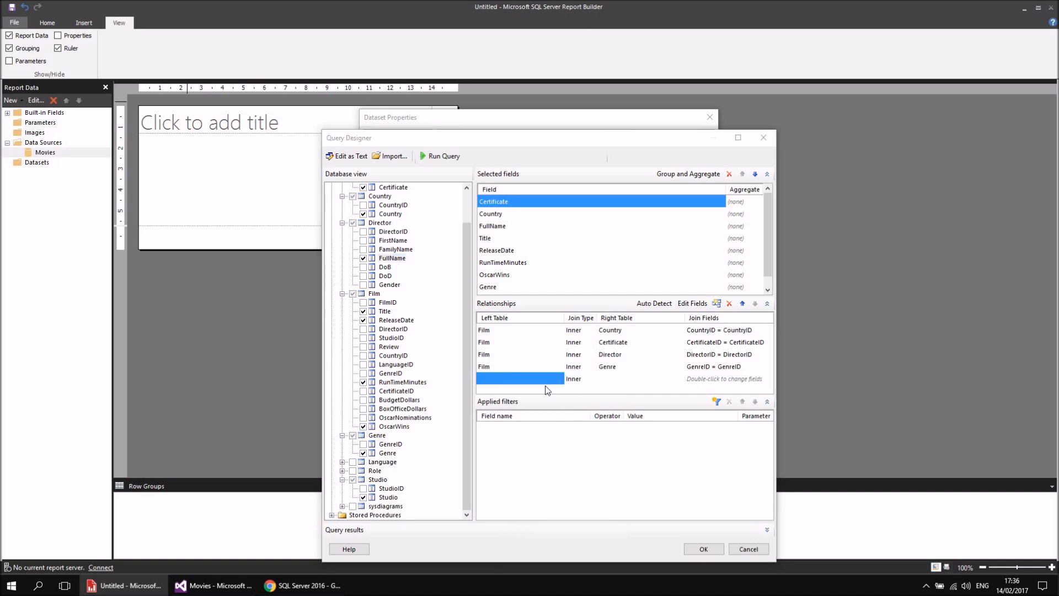
click(532, 378)
click(540, 384)
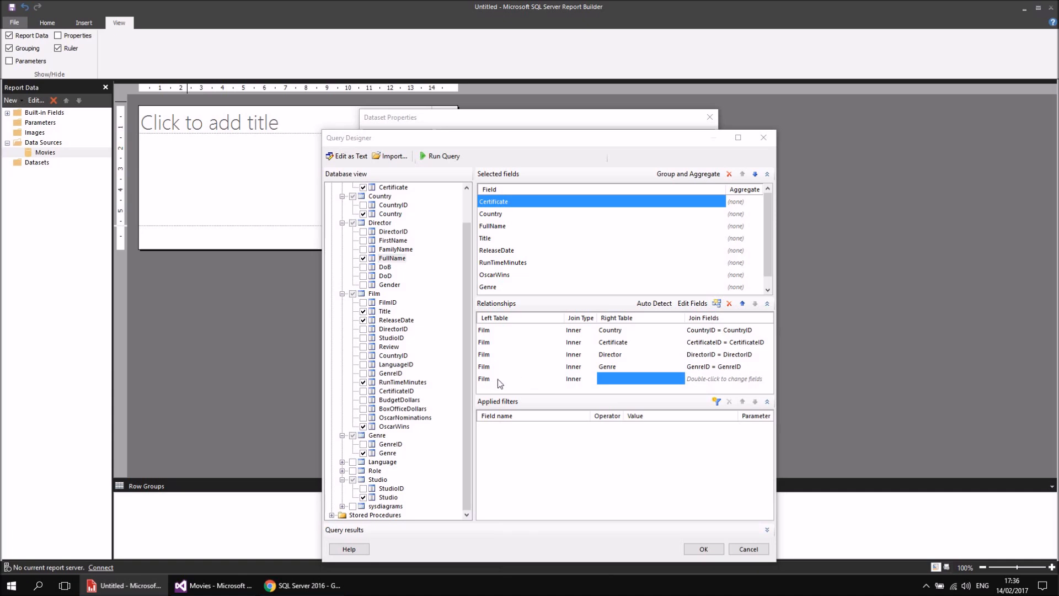
click(508, 379)
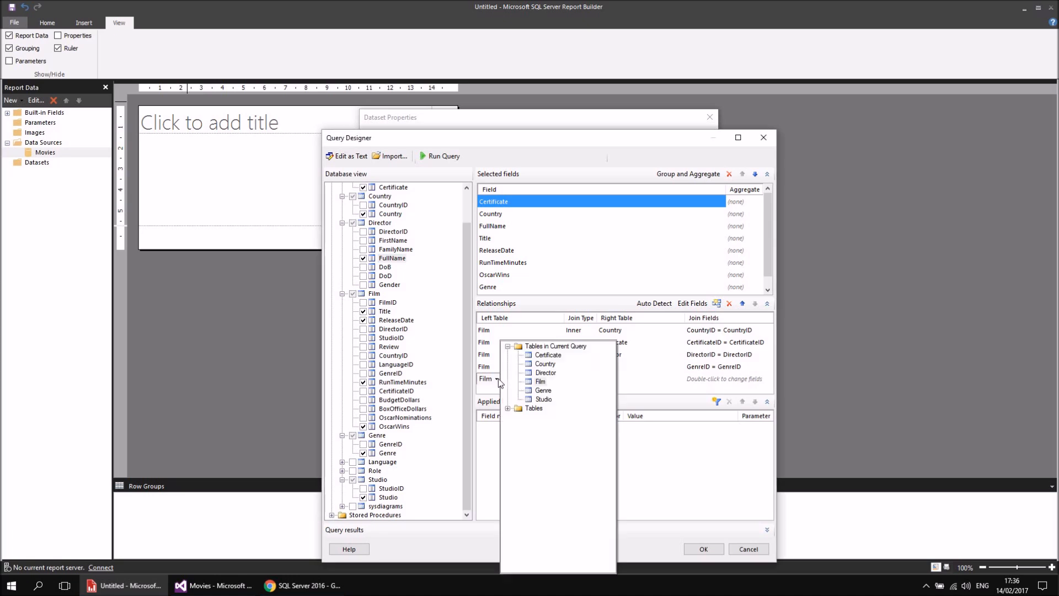
click(538, 383)
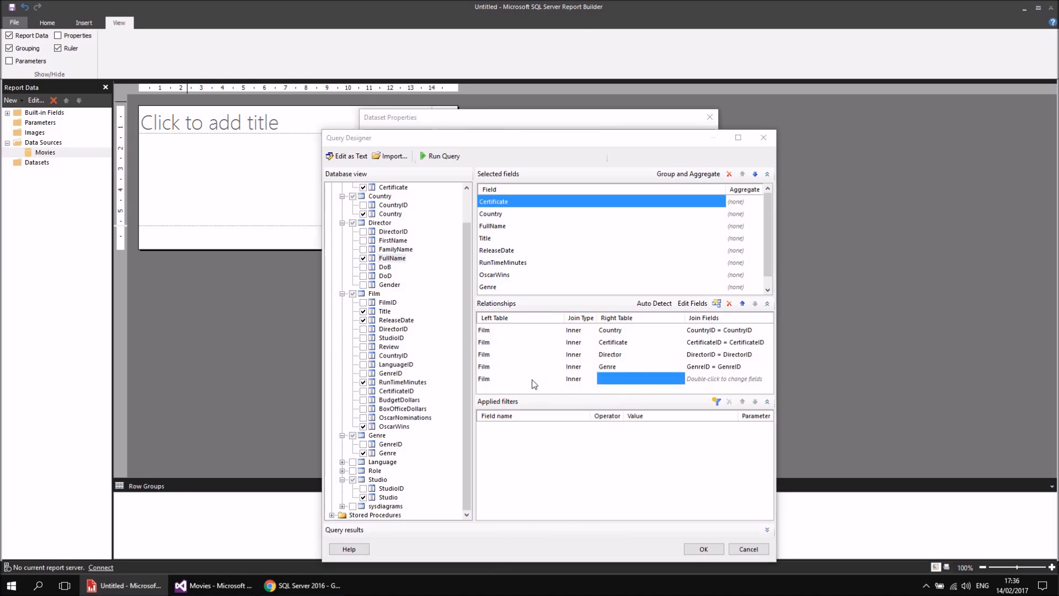
click(641, 380)
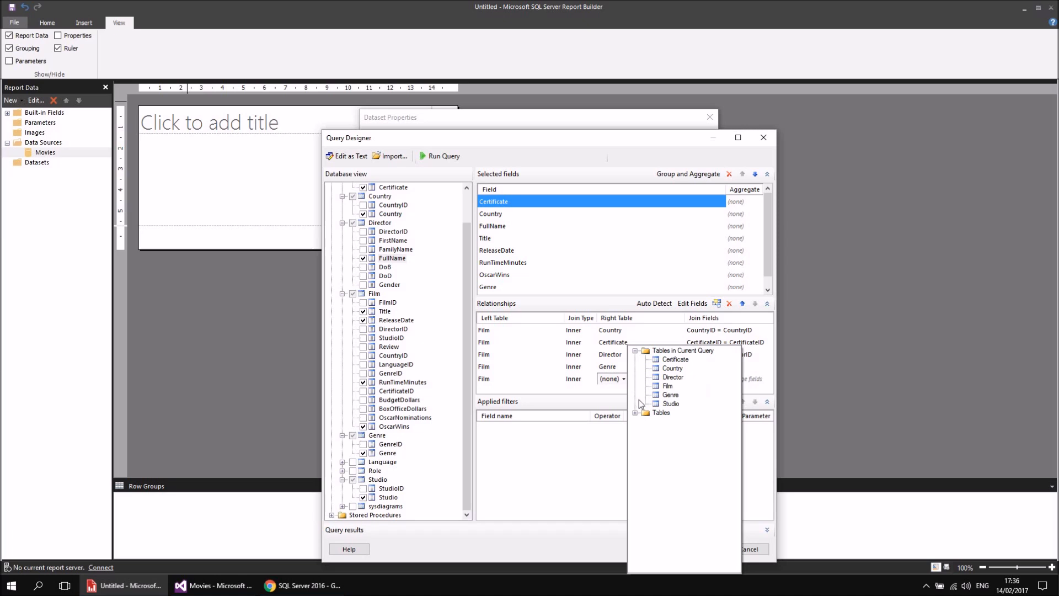
click(669, 404)
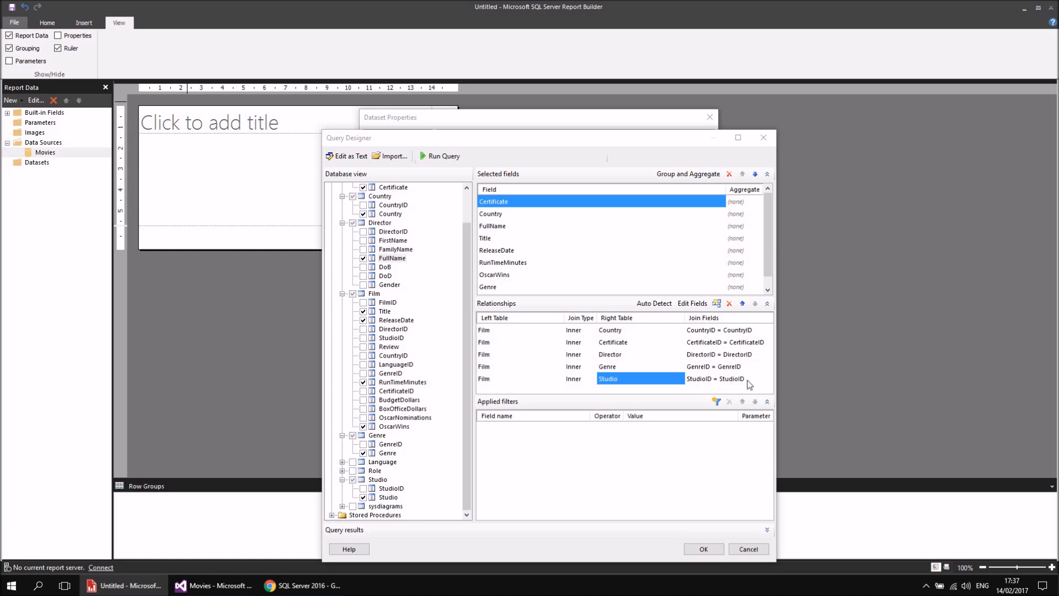
- Choose StudioID as the left join field of the Film–Studio relationship, and save the query and the MovieData dataset
click(694, 304)
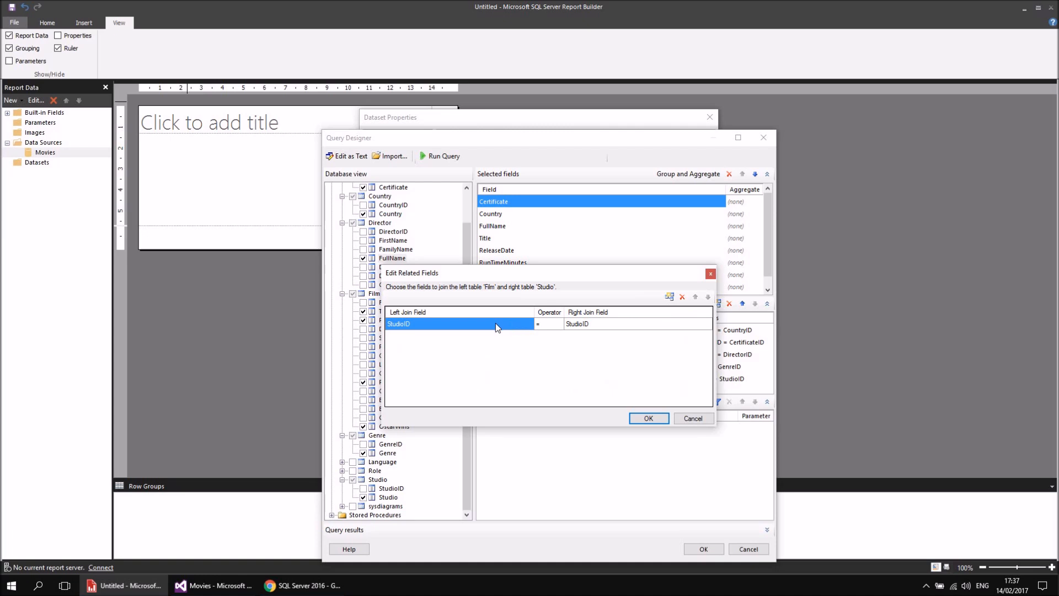
click(513, 323)
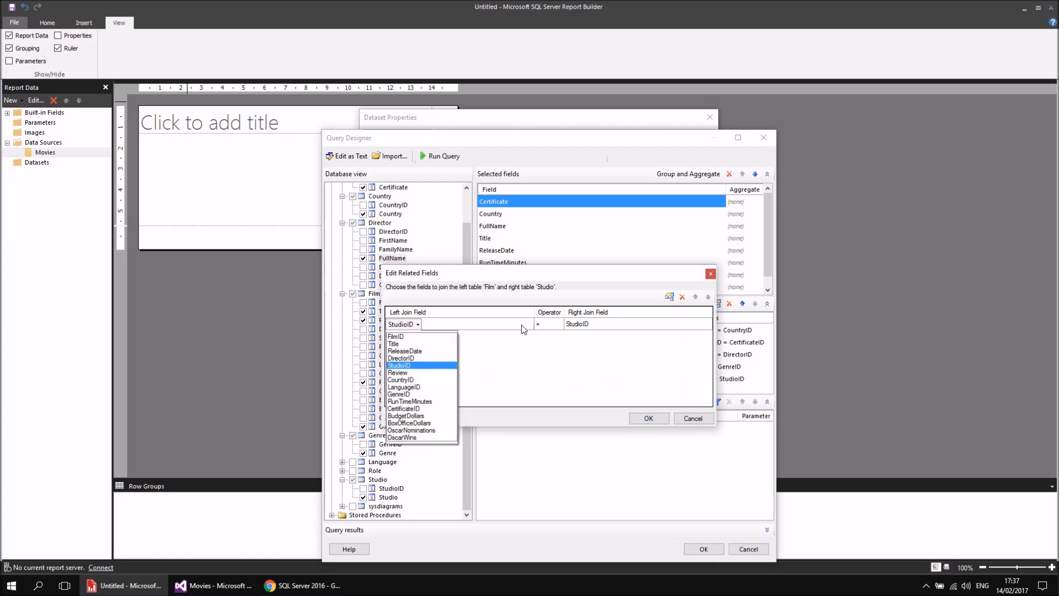
click(406, 366)
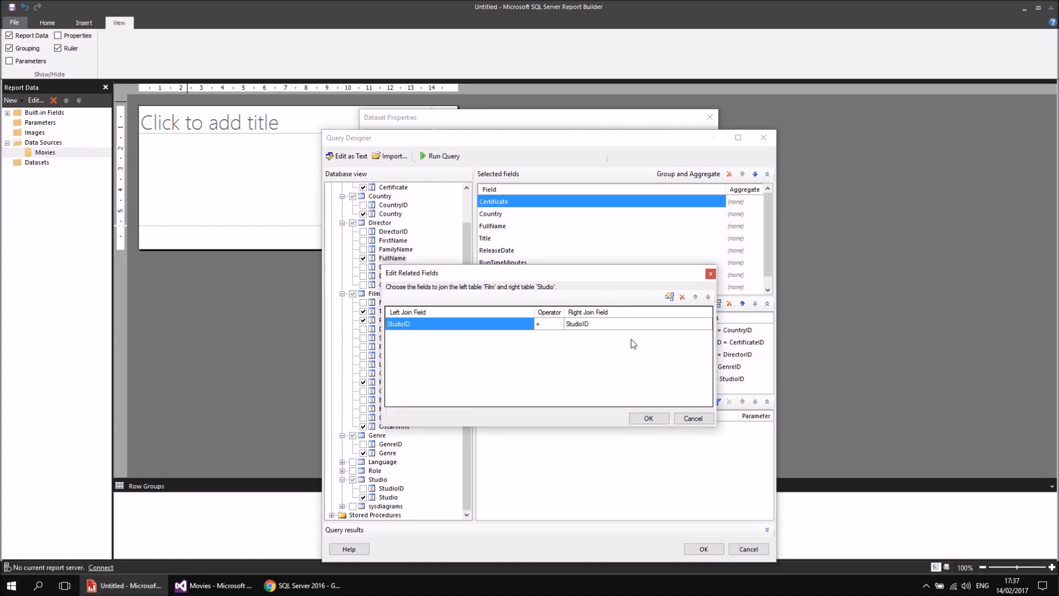
click(650, 418)
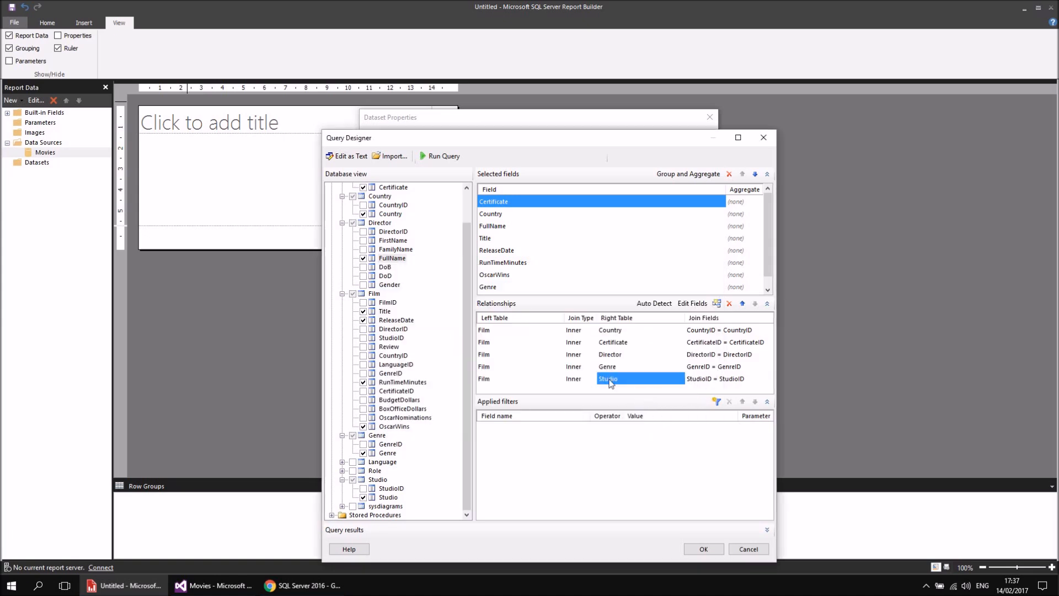
click(704, 550)
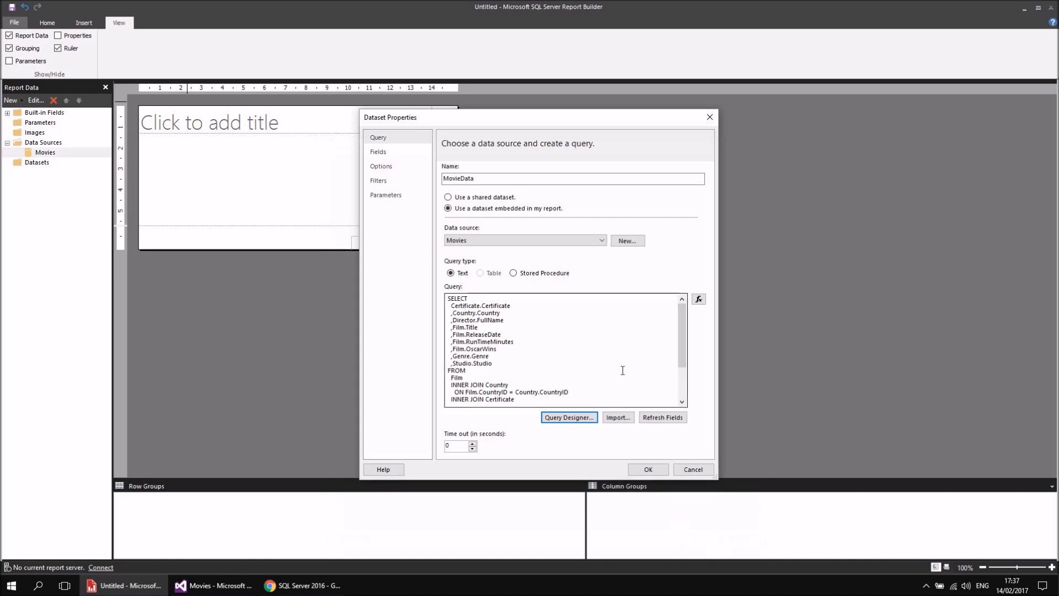
click(656, 471)
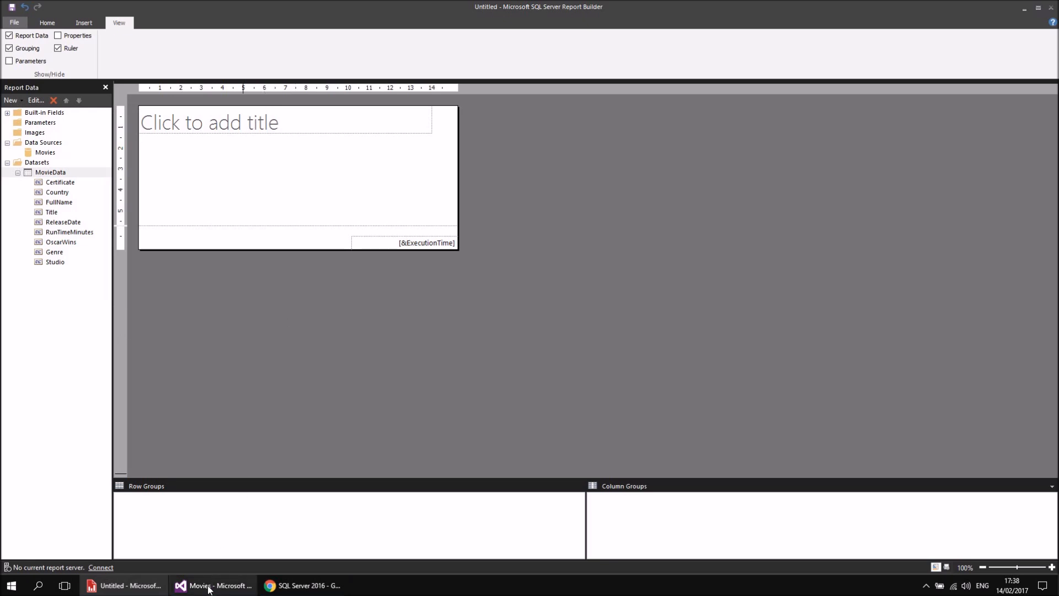
- Switch to Visual Studio and close Report2.rdl, leaving Report1.rdl open in the designer
mouse_move(212, 589)
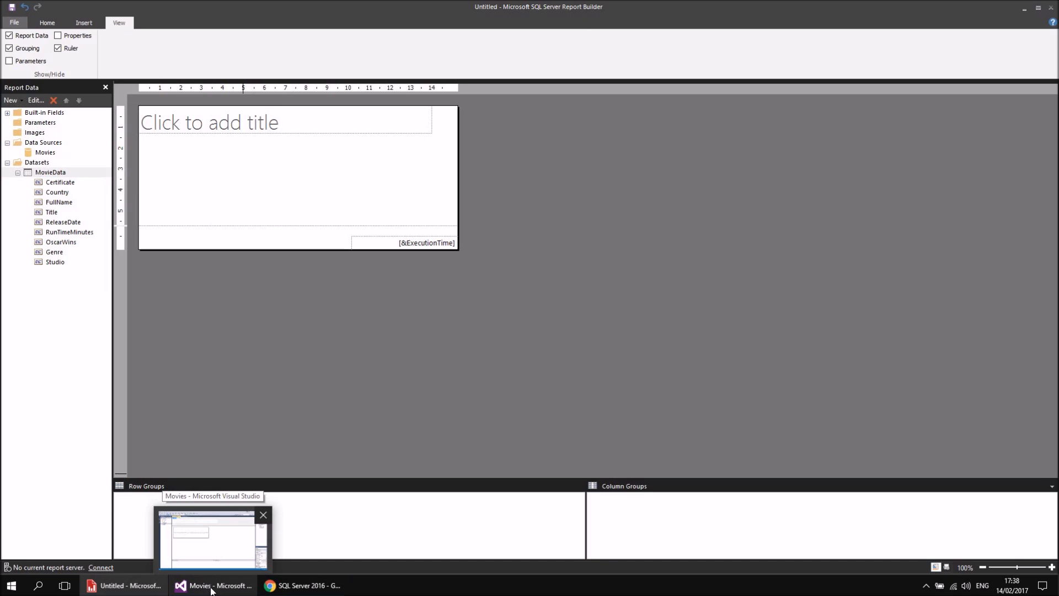
click(196, 588)
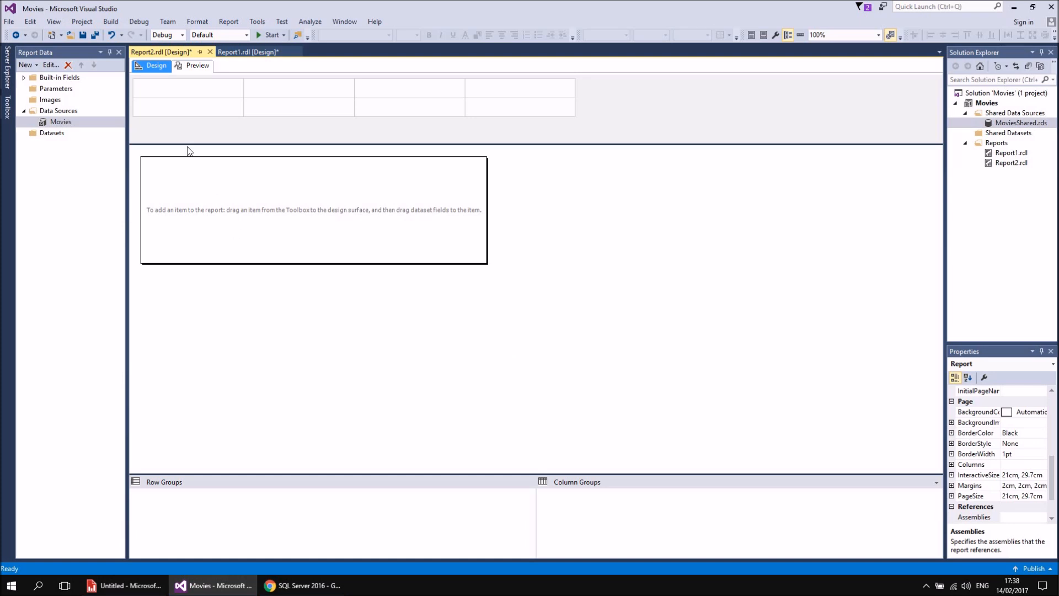
click(209, 51)
click(513, 360)
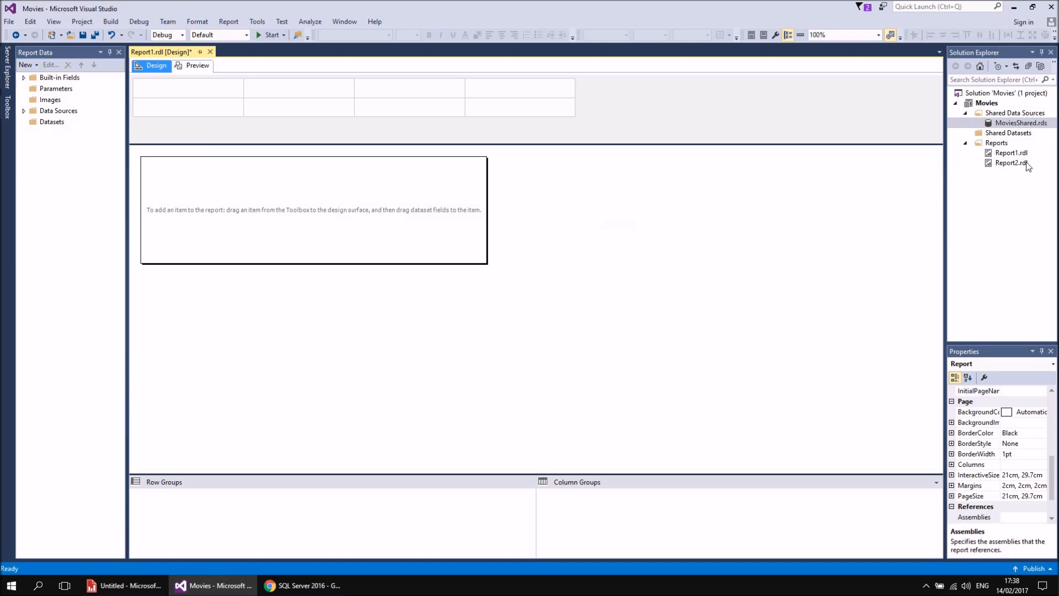
- Add an embedded dataset named MoviesData to Report1, based on the Movies data source
click(24, 111)
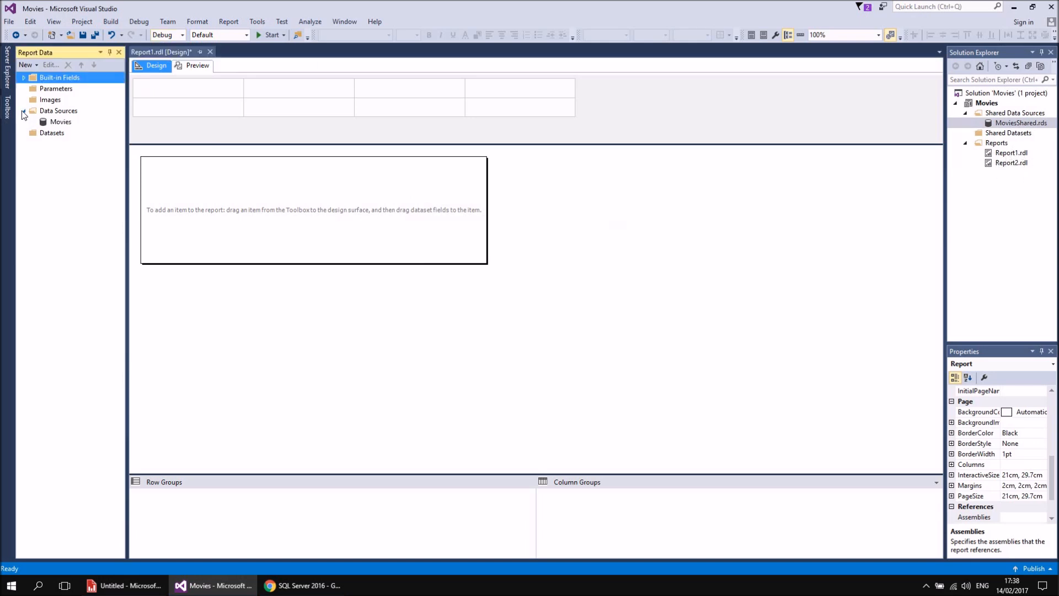
right_click(64, 125)
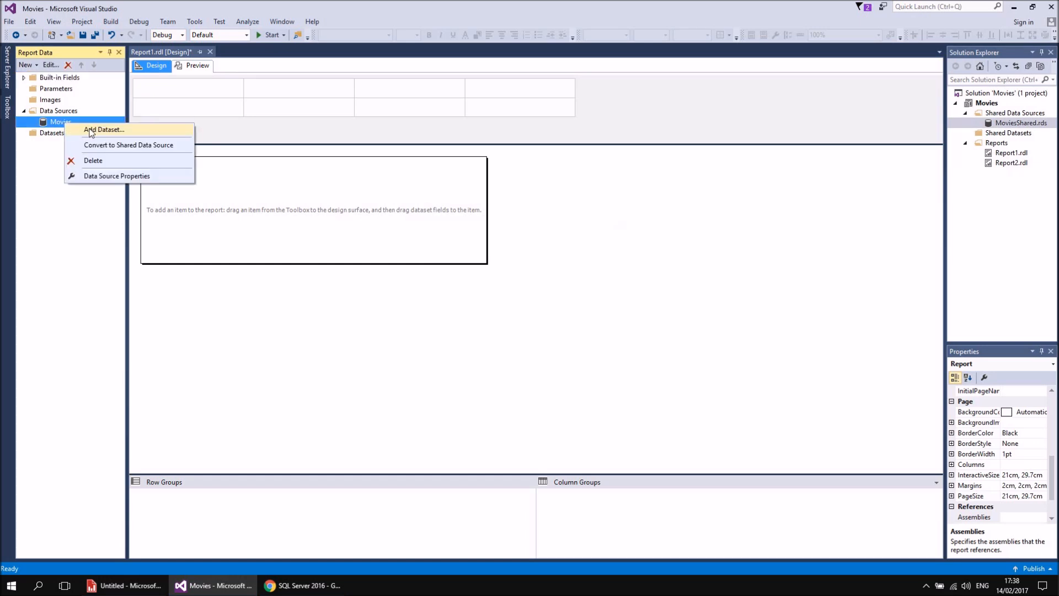
click(90, 130)
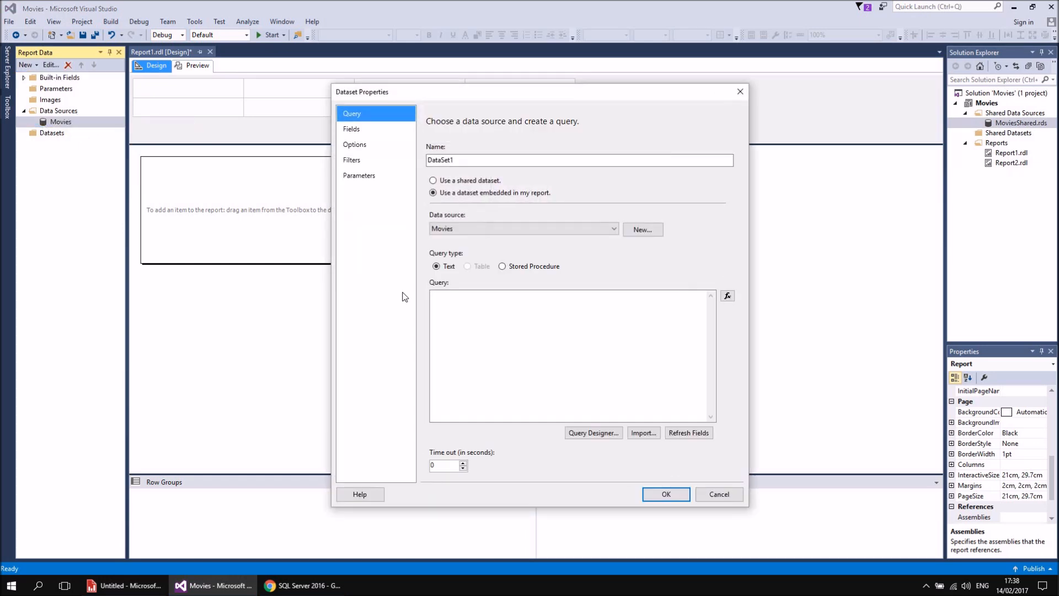
click(458, 160)
double_click(458, 160)
text(Movies)
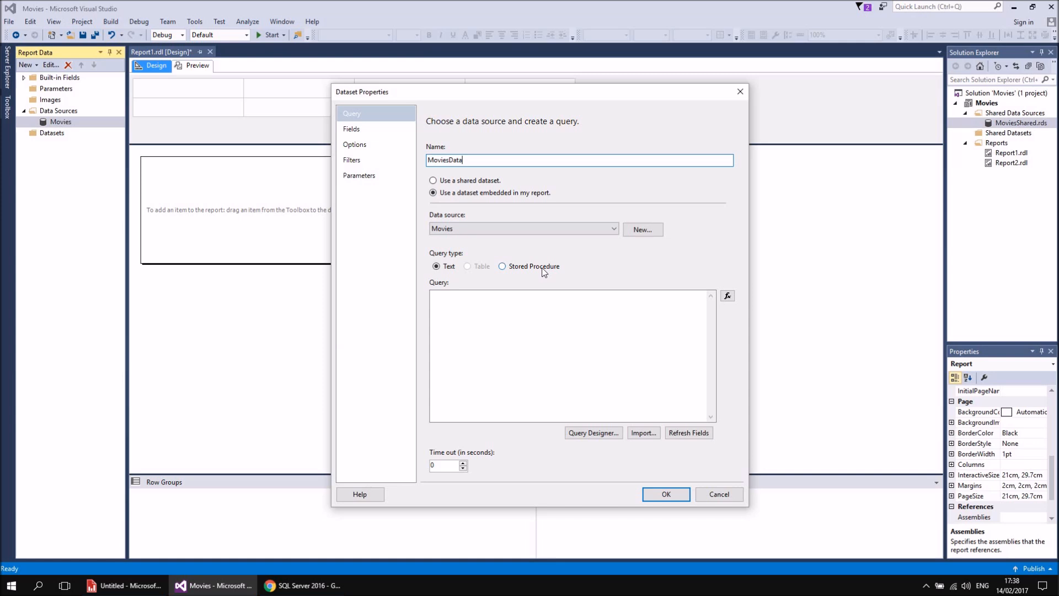
click(469, 314)
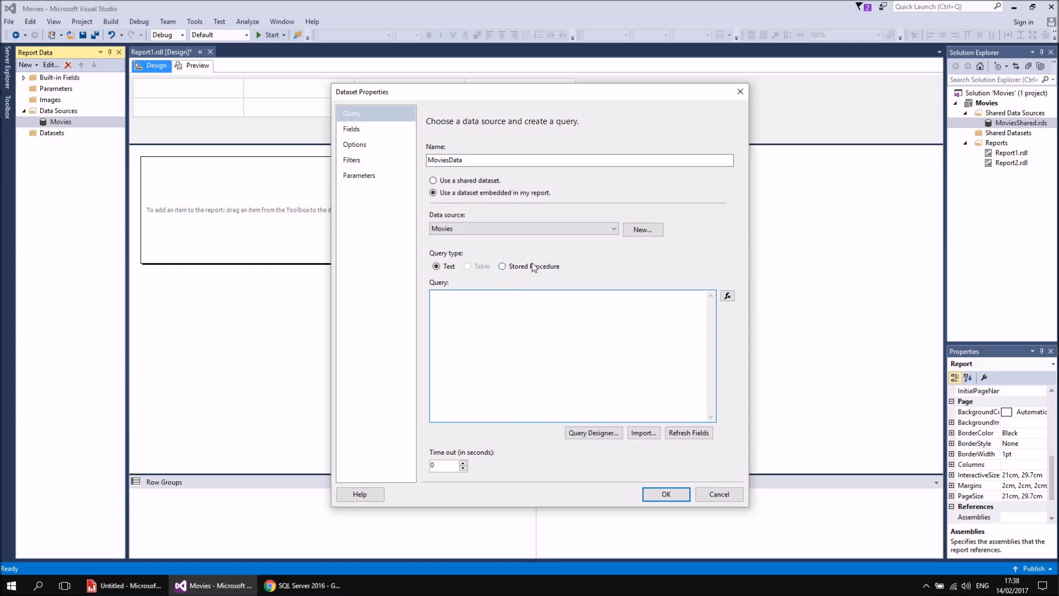
- Open the query designer for the MoviesData dataset and enlarge its window
click(596, 434)
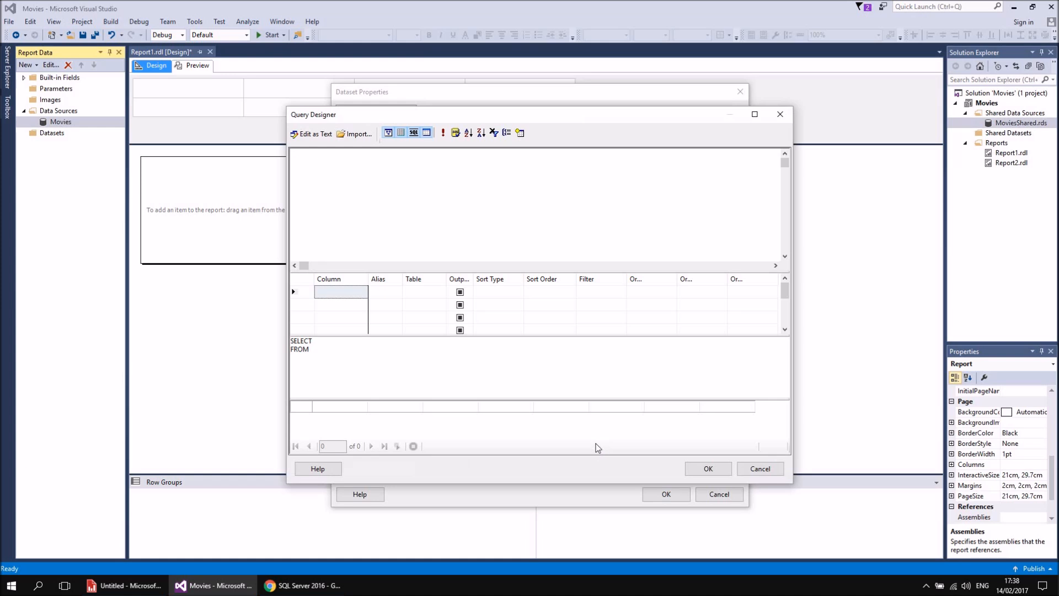
drag(369, 119, 274, 71)
drag(699, 436, 904, 560)
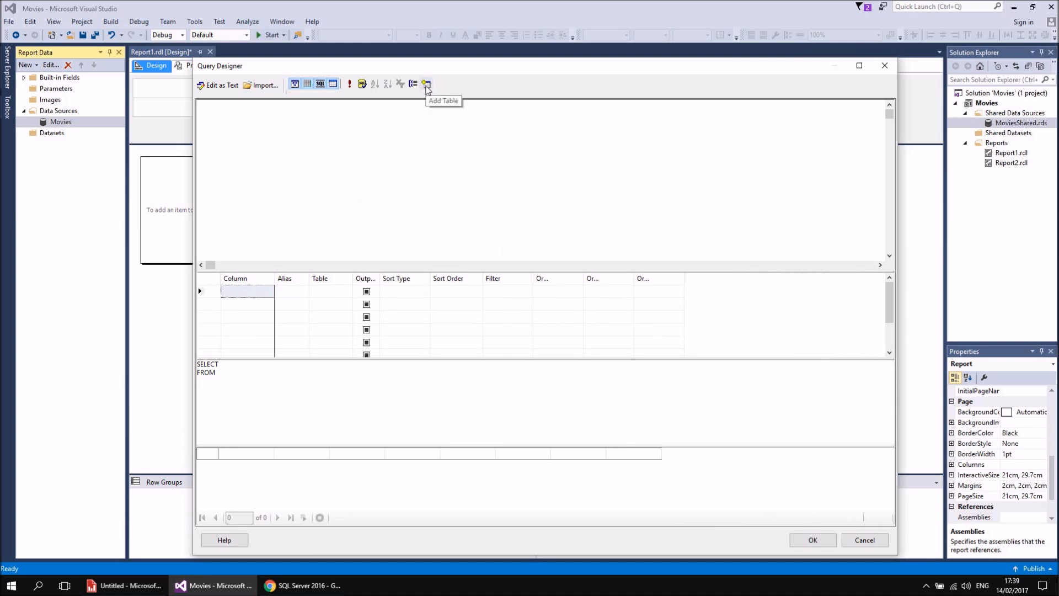
- Add the Certificate, Country, Director, Film, Genre and Studio tables to the query
click(426, 85)
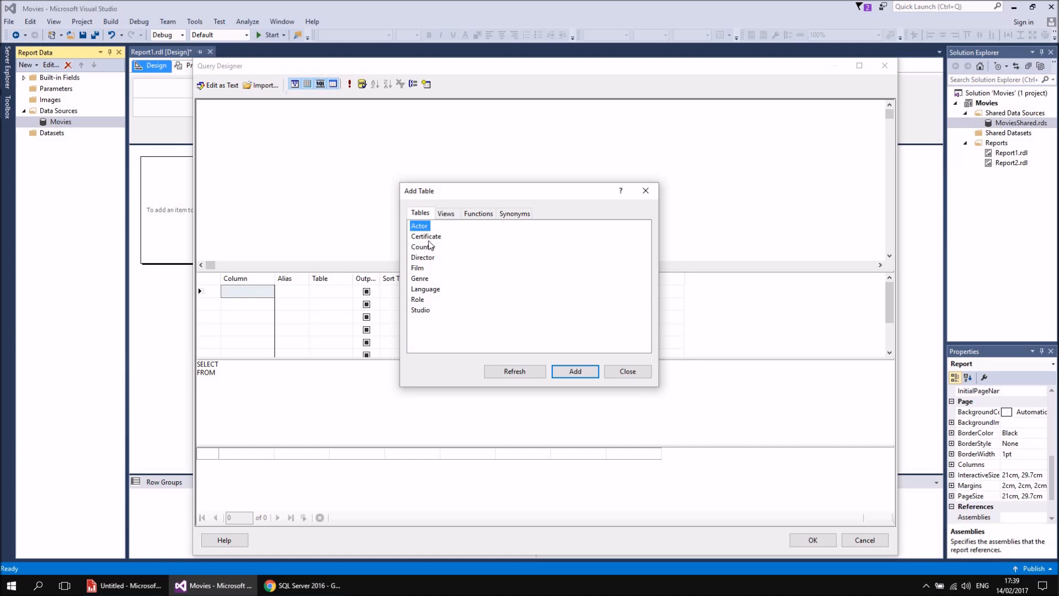
double_click(426, 237)
double_click(424, 246)
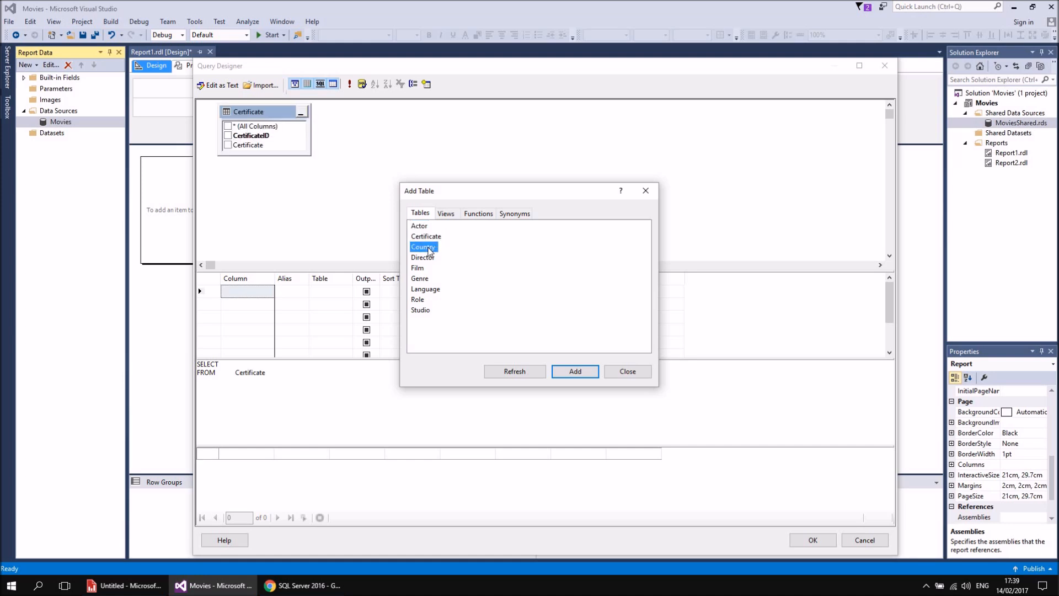
double_click(424, 257)
double_click(419, 268)
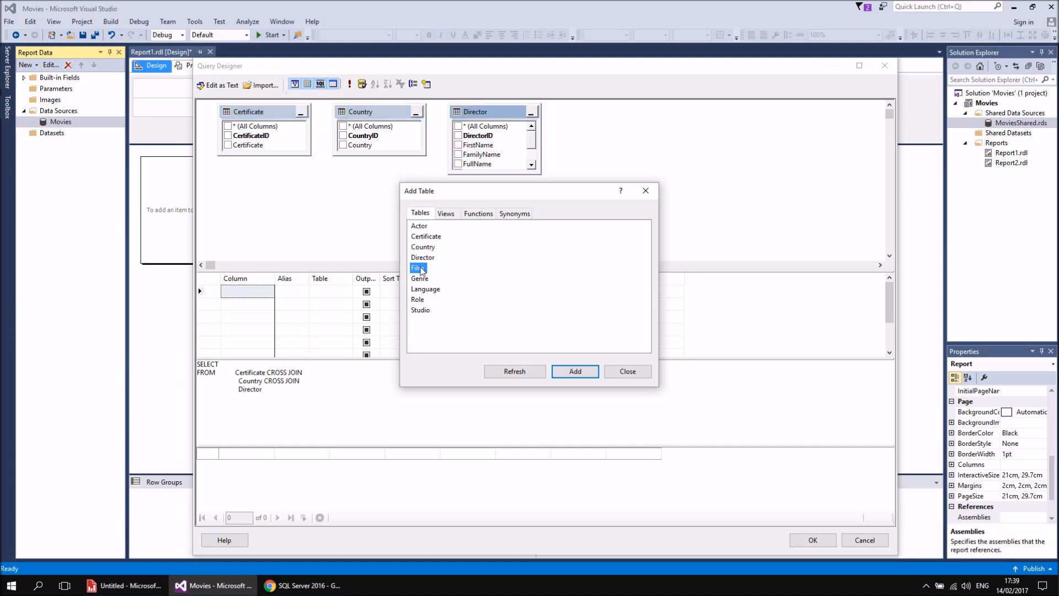
double_click(425, 279)
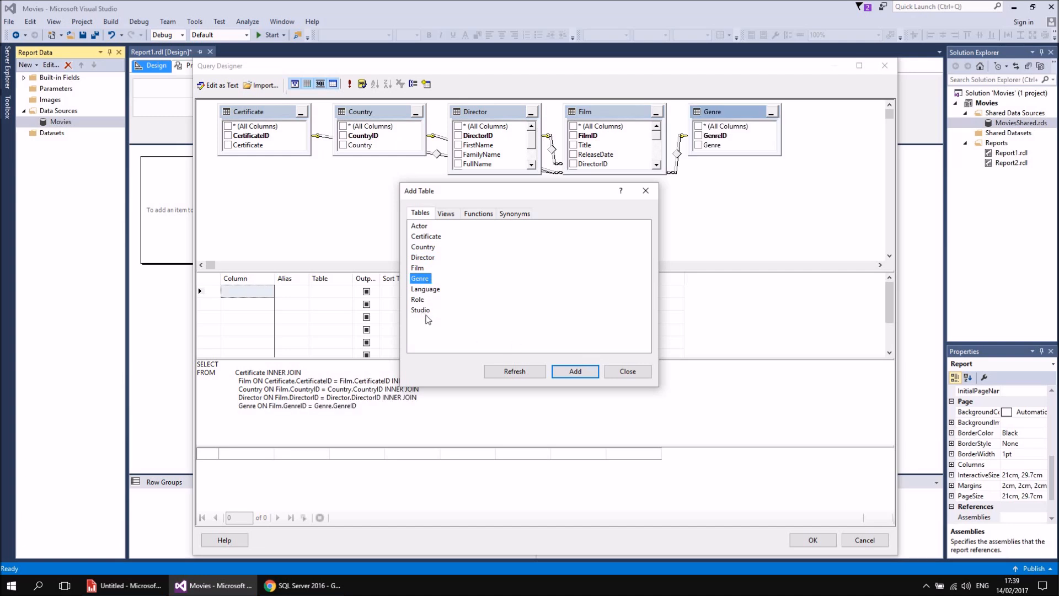
double_click(422, 311)
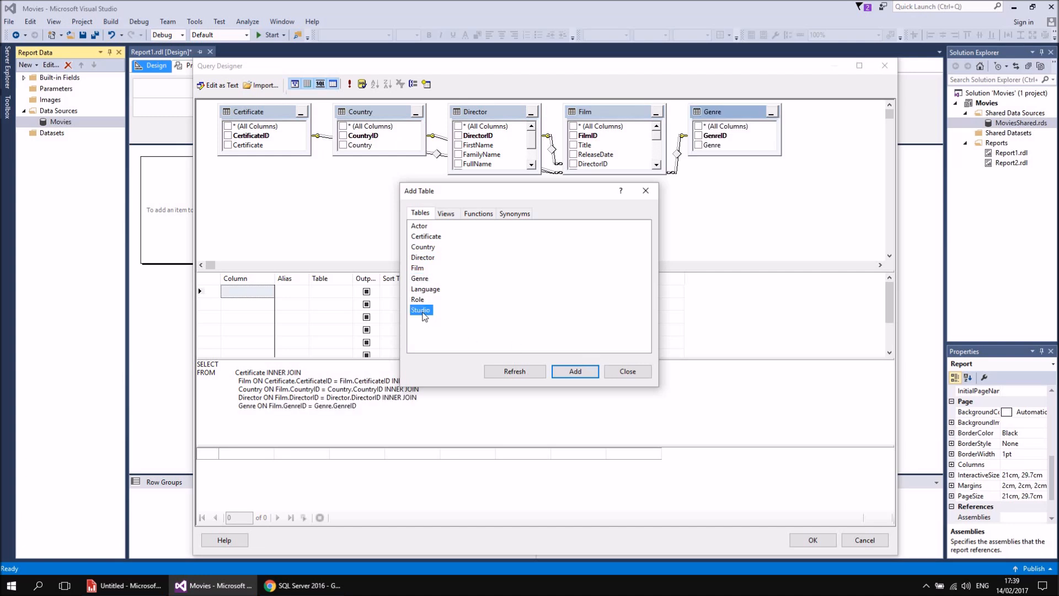
click(634, 373)
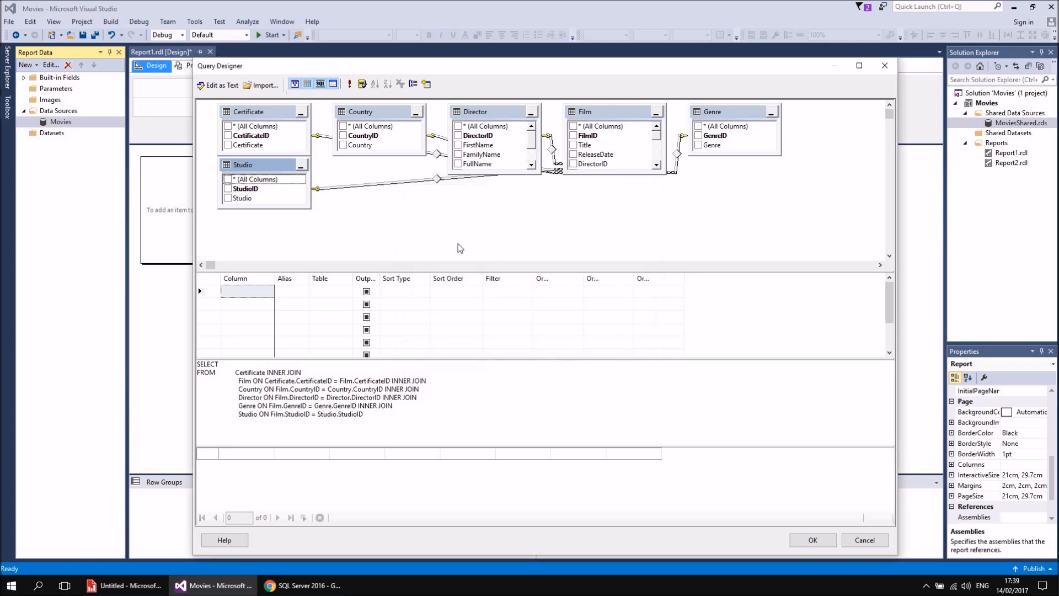
- Arrange the tables around a taller Film table, with Studio and Genre on one side and Certificate and Country on the other
drag(269, 166, 501, 206)
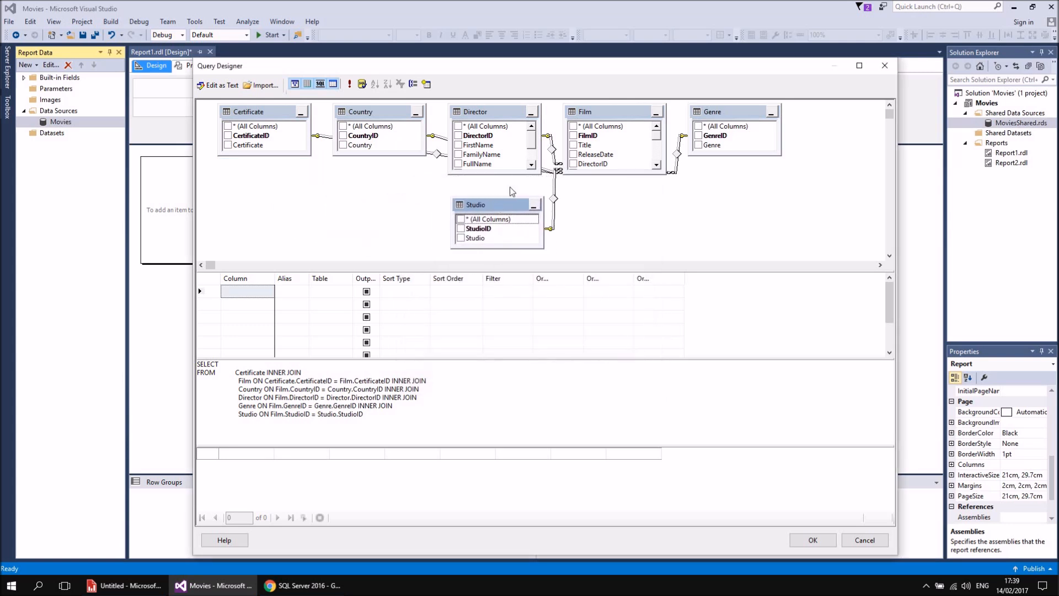
drag(614, 173, 613, 257)
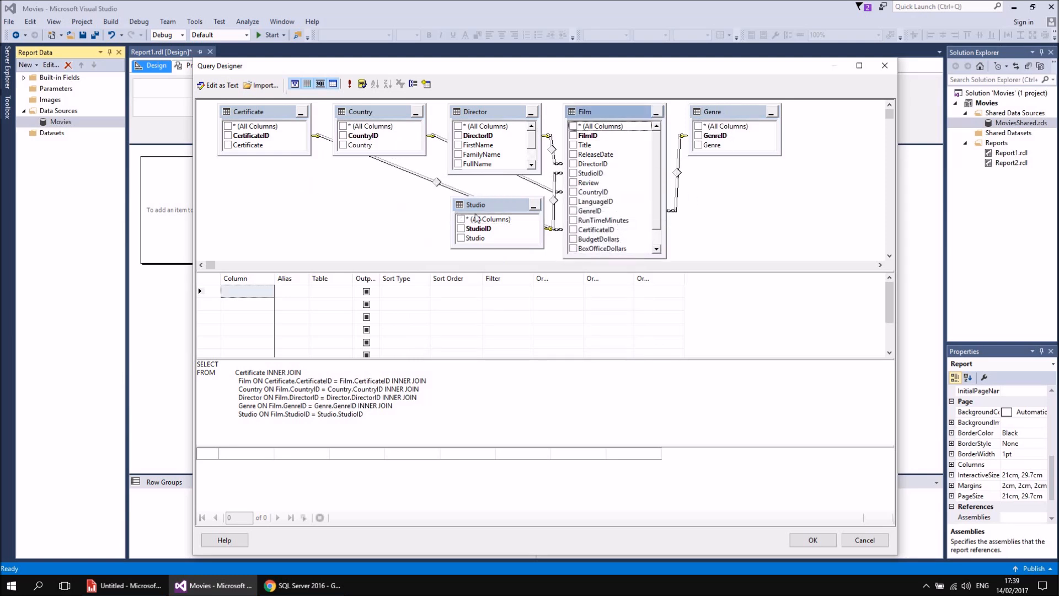
drag(482, 209, 727, 226)
drag(746, 115, 721, 121)
drag(265, 117, 292, 221)
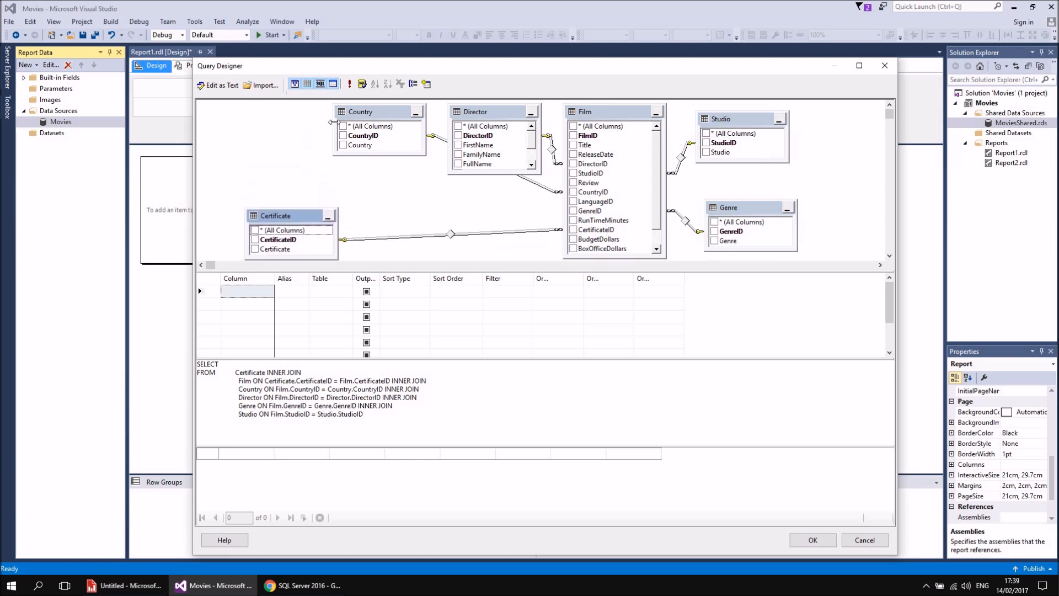
drag(369, 114, 380, 174)
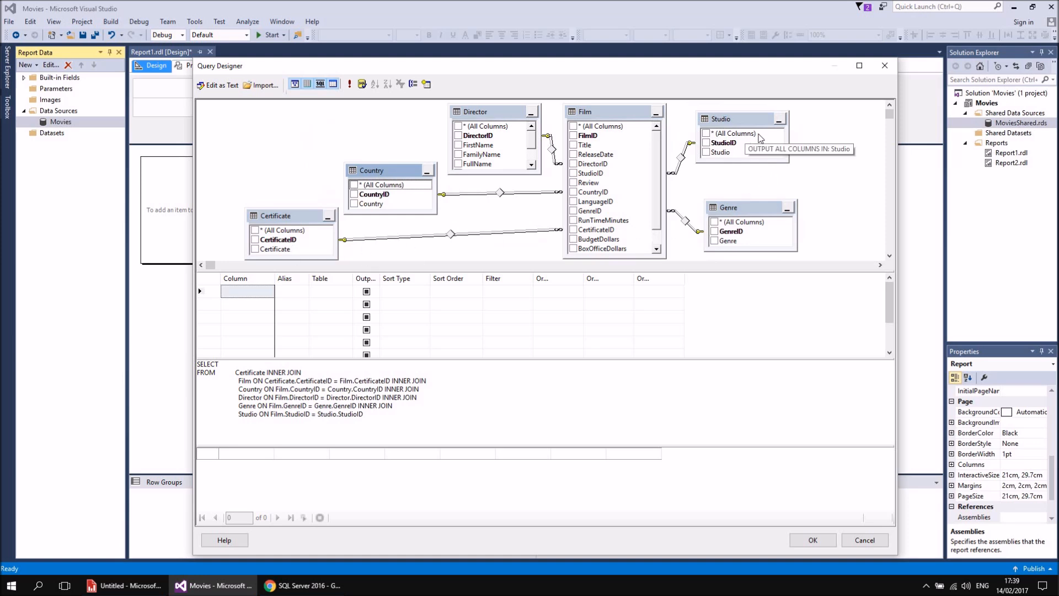
- Add Certificate, Country, the director's FullName, and the film's Title, ReleaseDate and RunTimeMinutes to the query output
click(255, 249)
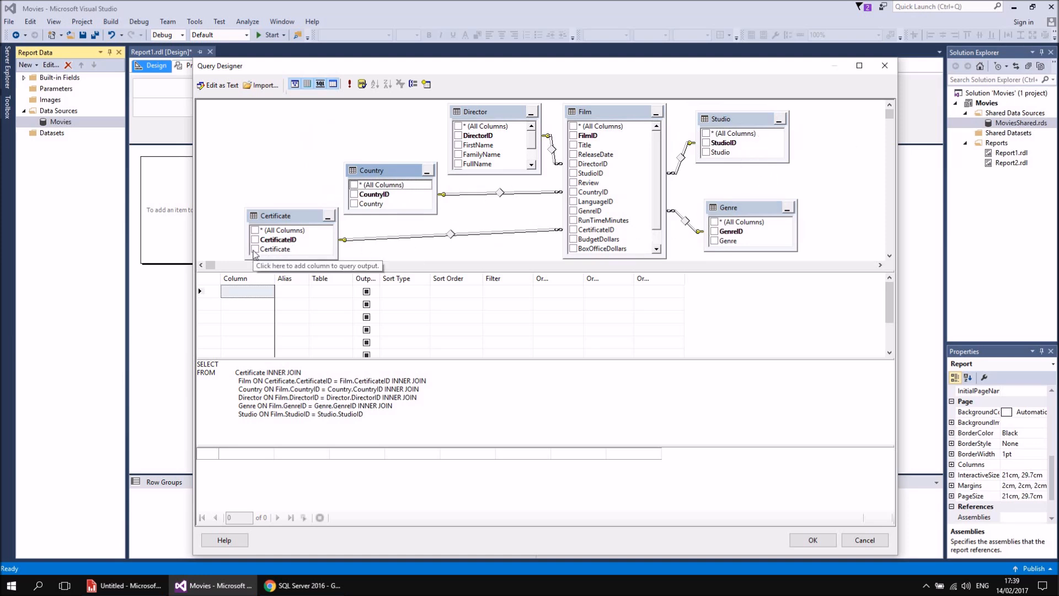
click(353, 203)
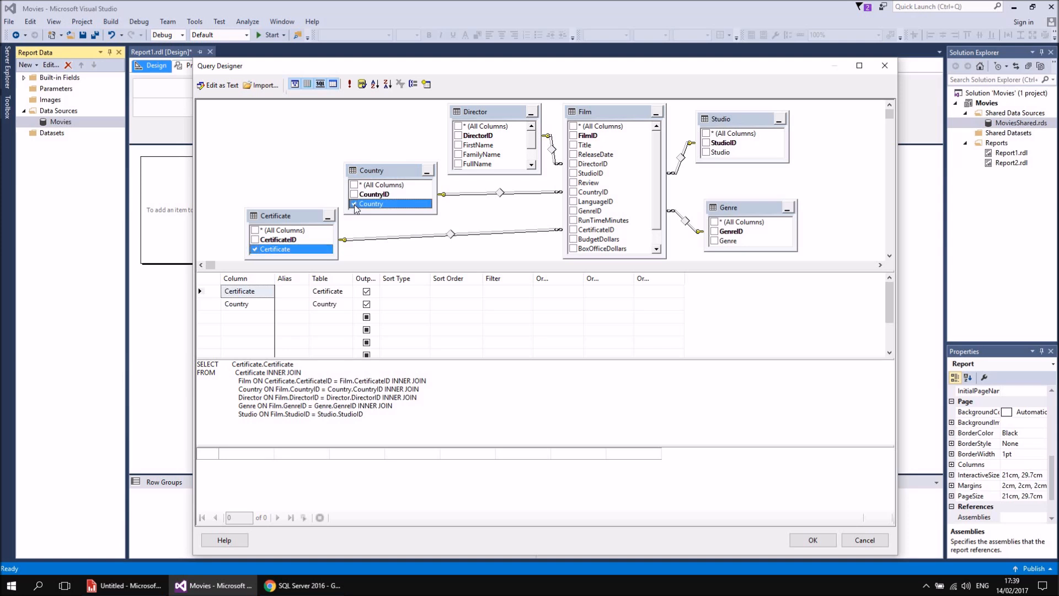
click(457, 164)
click(573, 144)
click(573, 154)
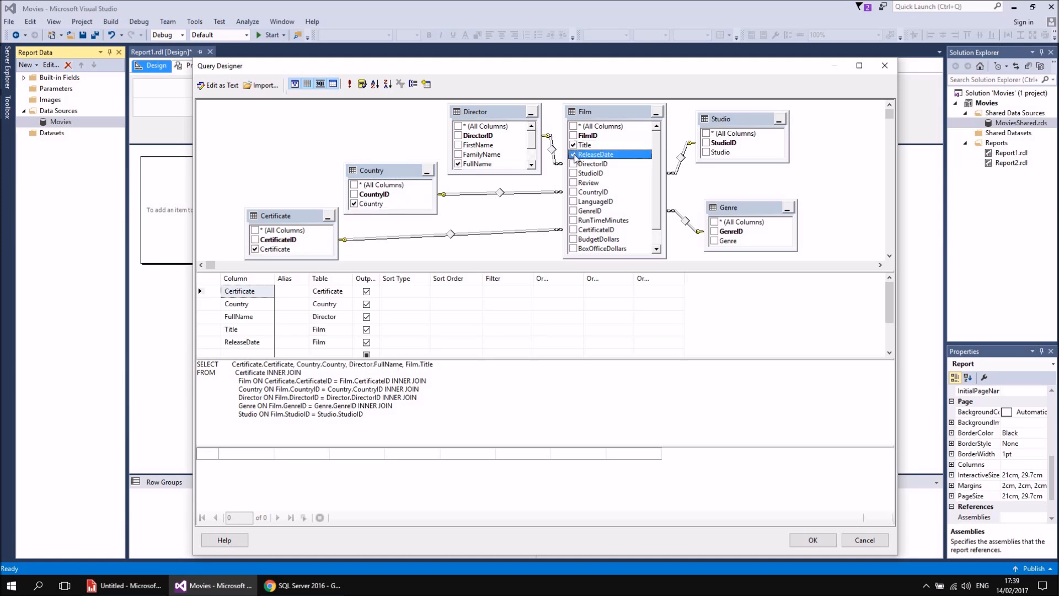
click(573, 220)
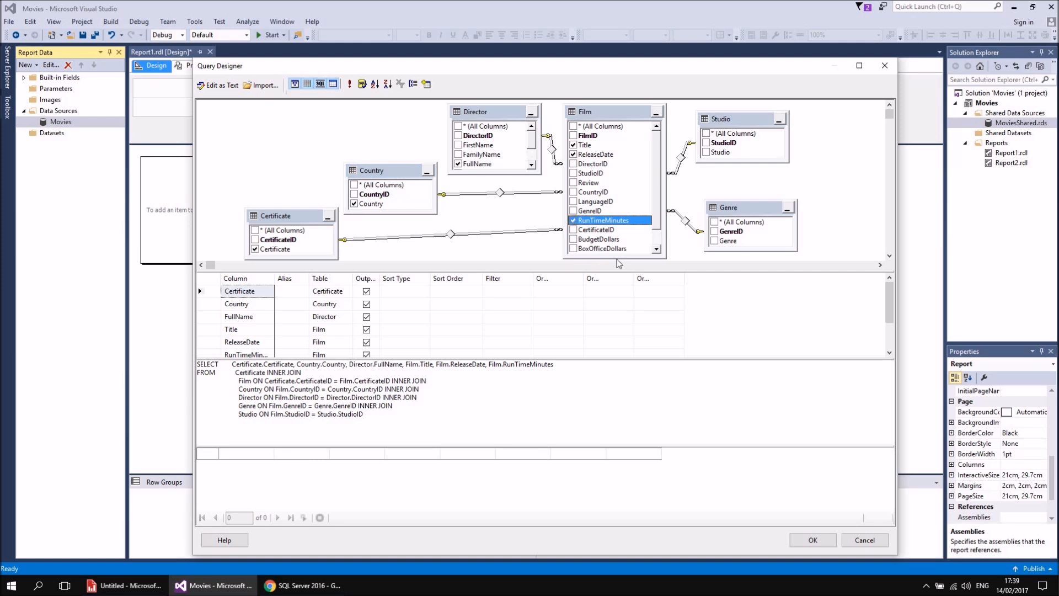
- Add the Film table's OscarNominations and OscarWins fields, plus the Studio and Genre fields, to the query output
scroll(660, 226, down, 1)
click(573, 239)
click(573, 248)
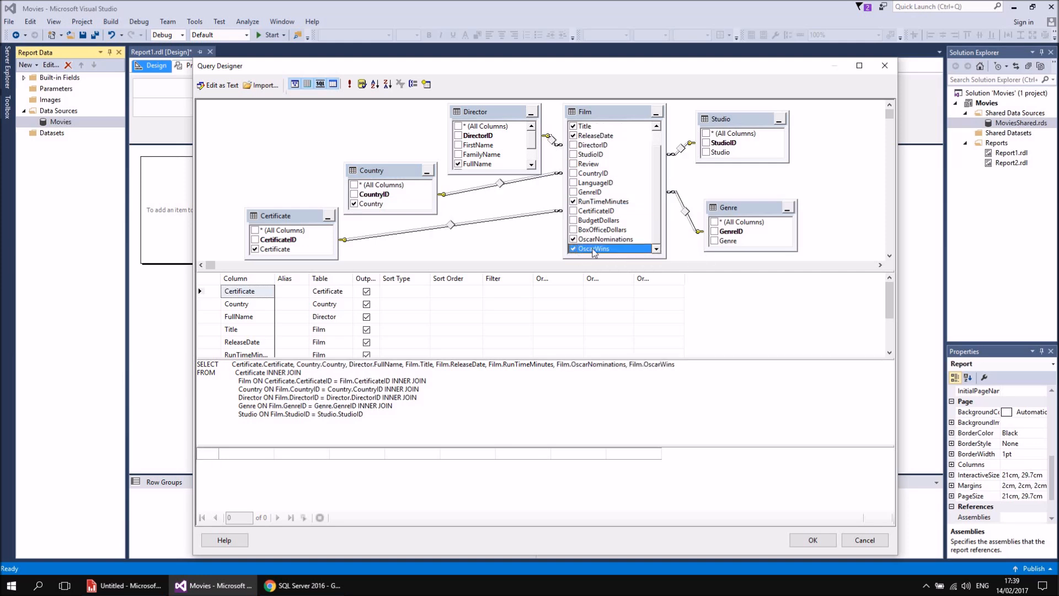
click(706, 153)
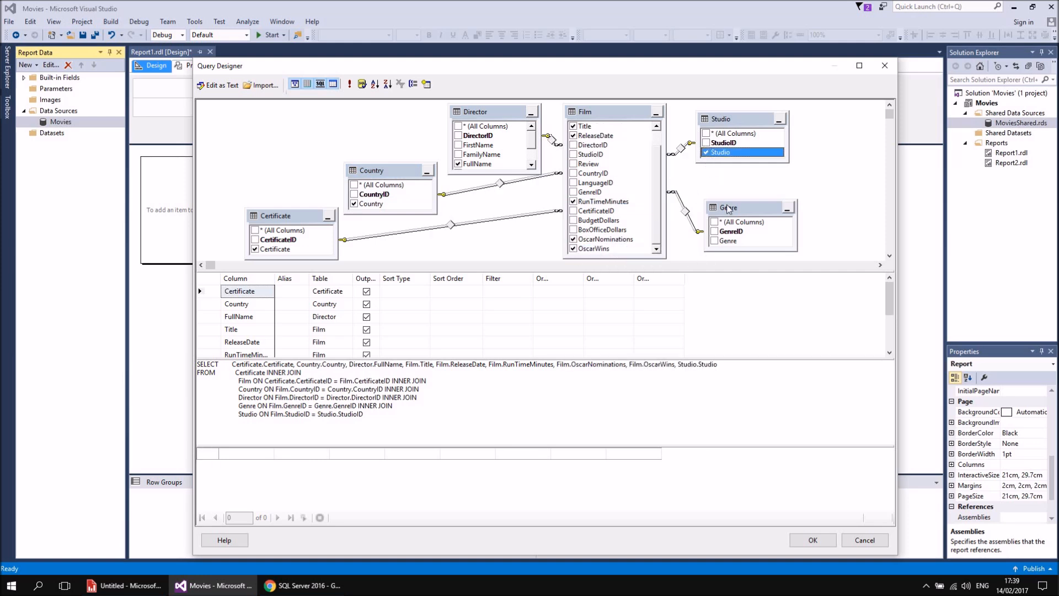
click(715, 241)
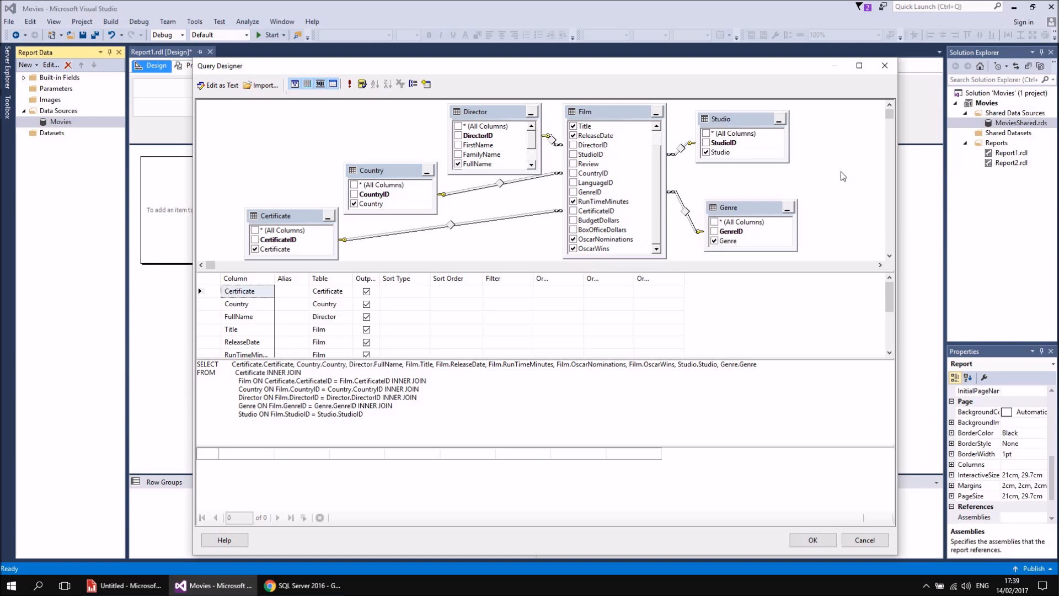
- Delete the join between Film and Studio, and recreate it by linking StudioID in Studio to StudioID in Film
click(737, 123)
drag(737, 122, 757, 114)
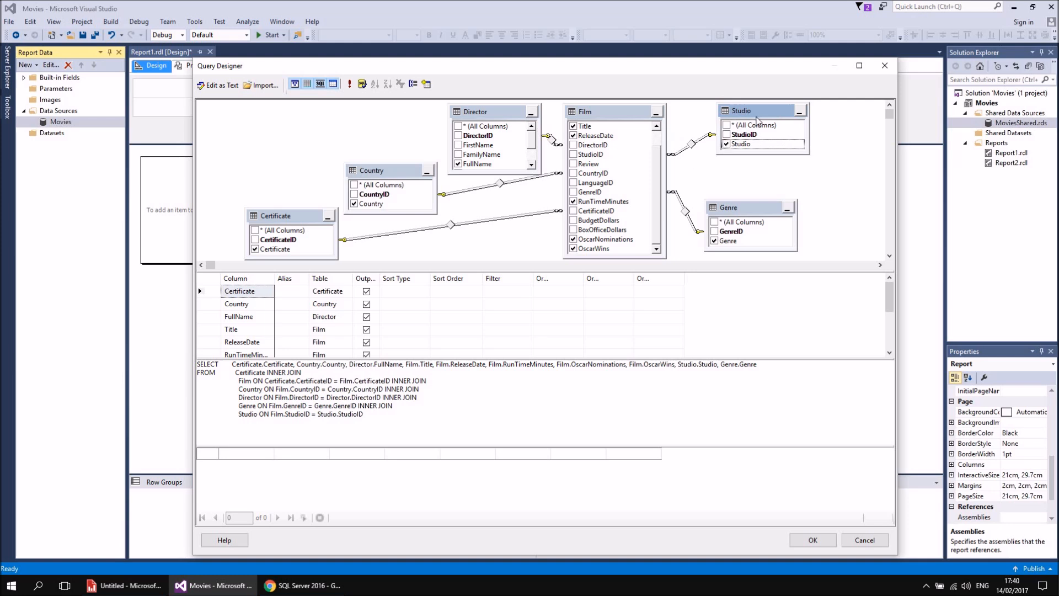
click(691, 144)
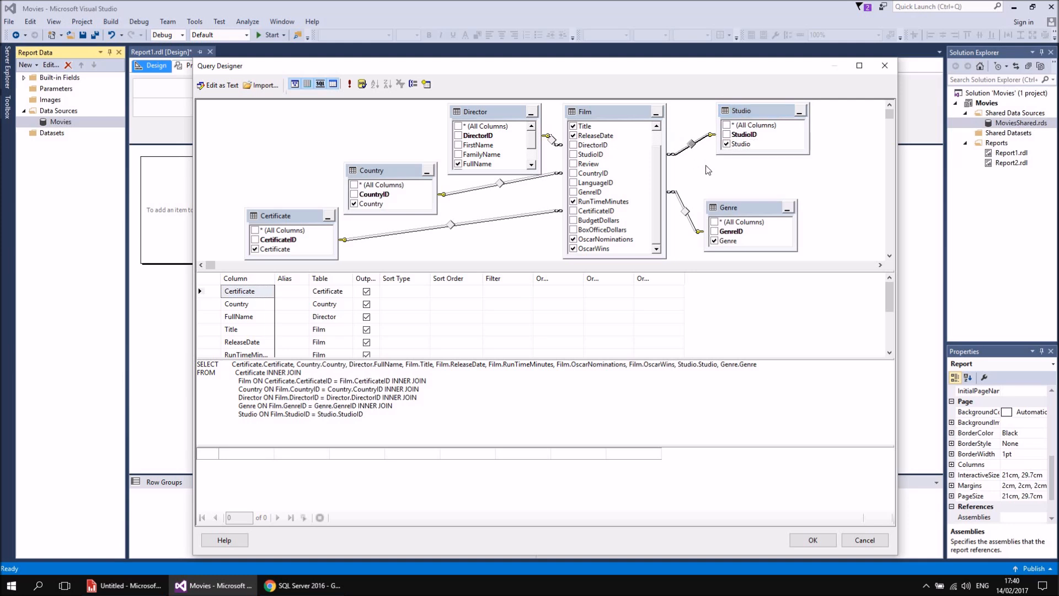
key(Delete)
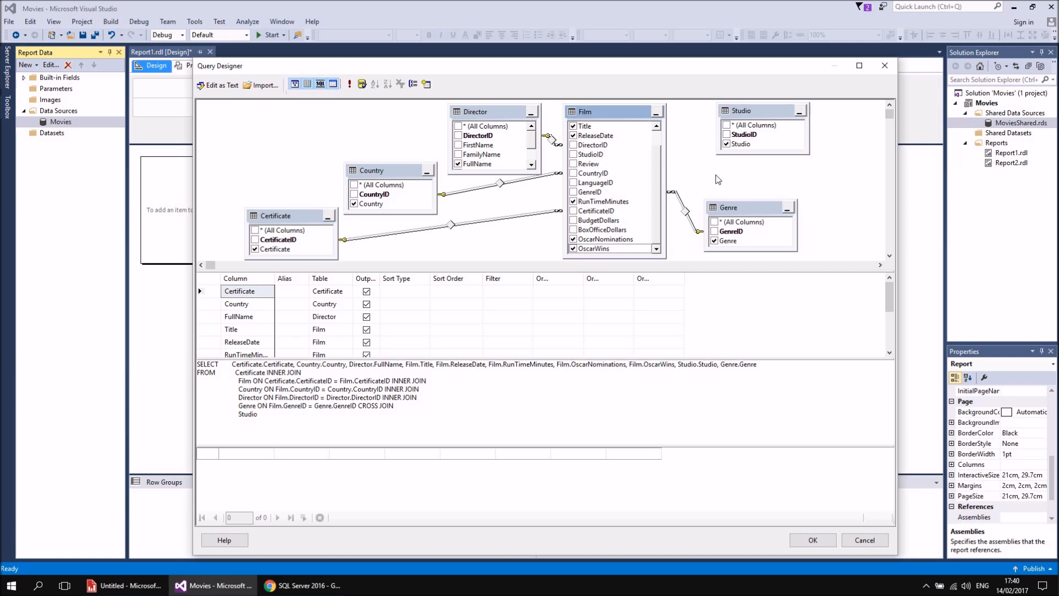
click(742, 135)
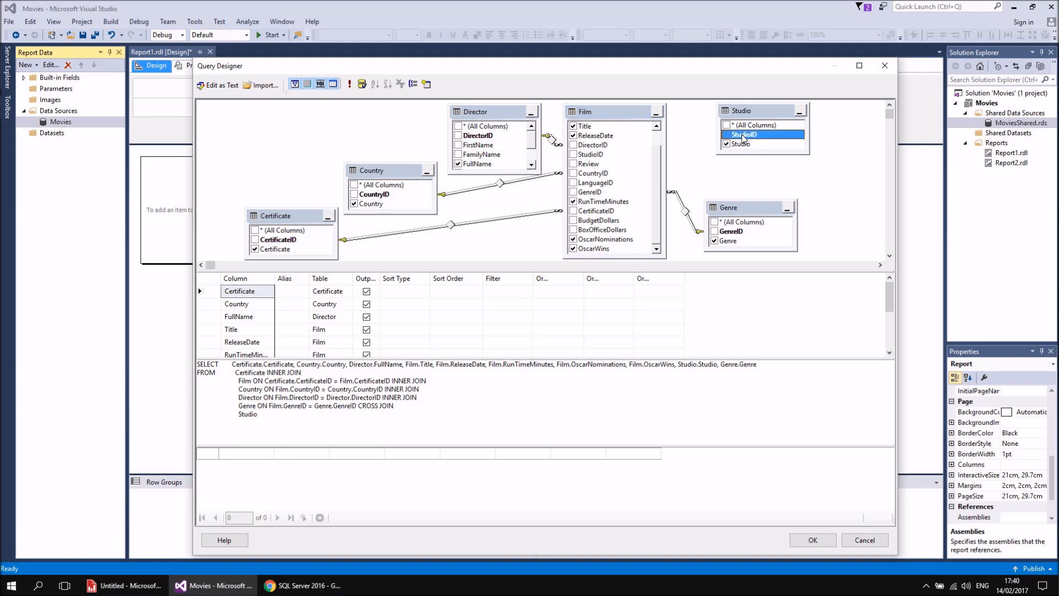
drag(743, 138, 599, 156)
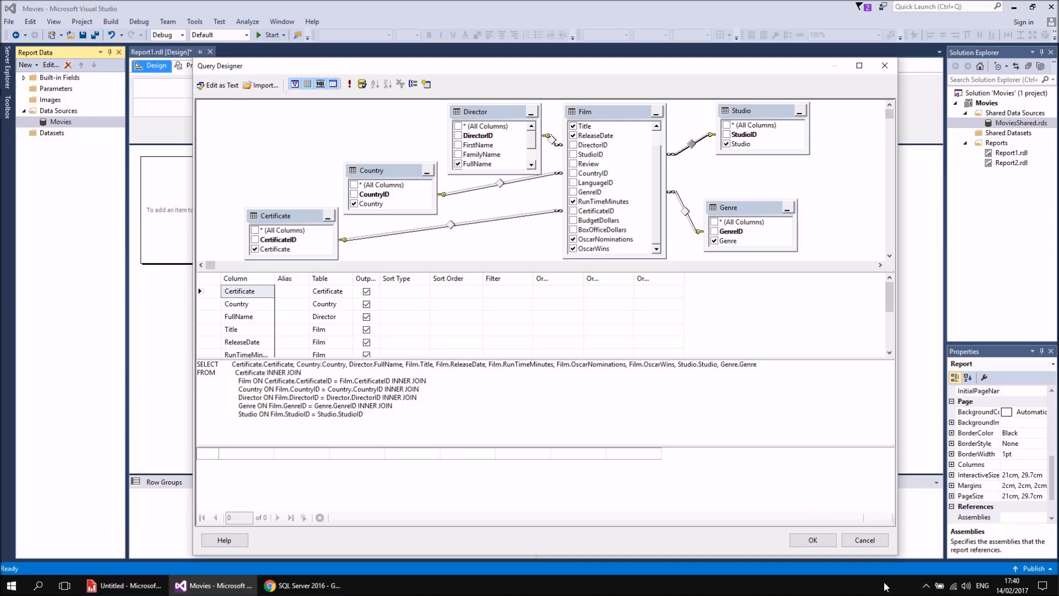
- Accept the designed query and save the MoviesData dataset in Report1
click(812, 540)
click(667, 491)
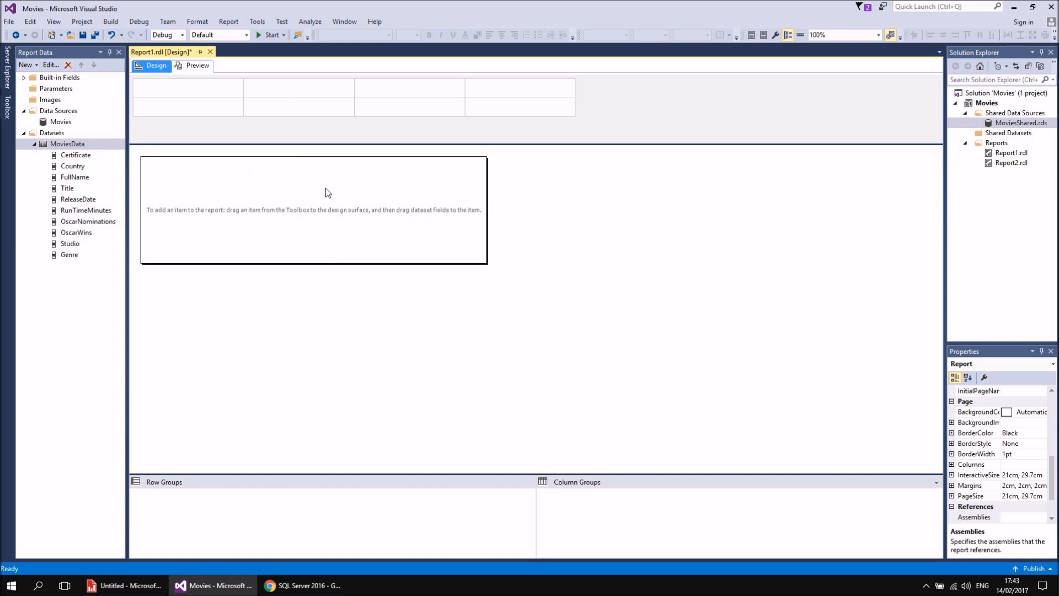
- Switch to Report Builder and display its commands for inserting report items
click(118, 586)
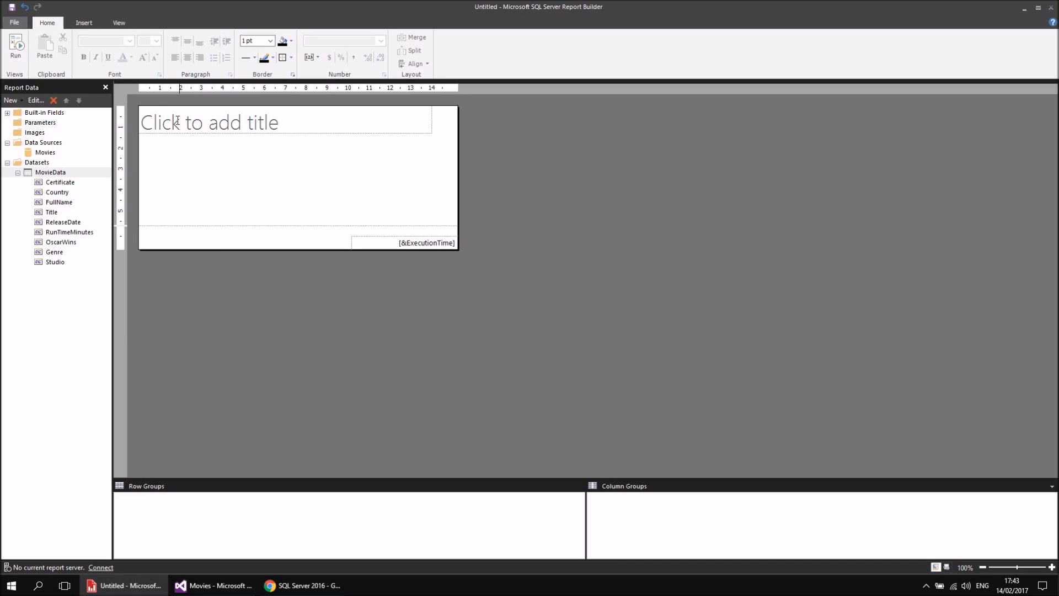
click(82, 26)
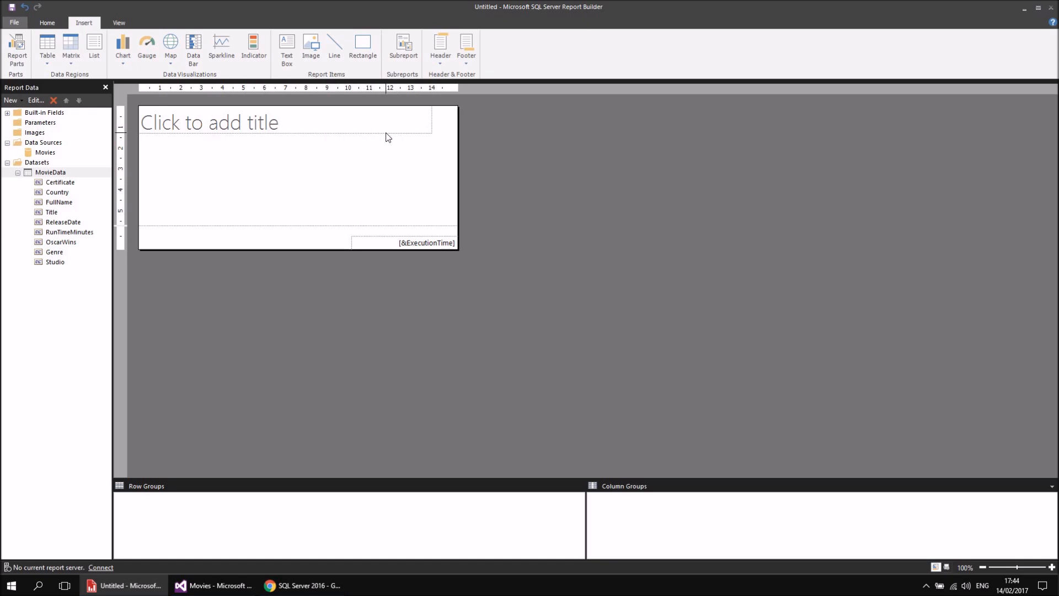
- Delete the default title text box from the report body
drag(413, 154, 371, 119)
click(378, 151)
click(379, 138)
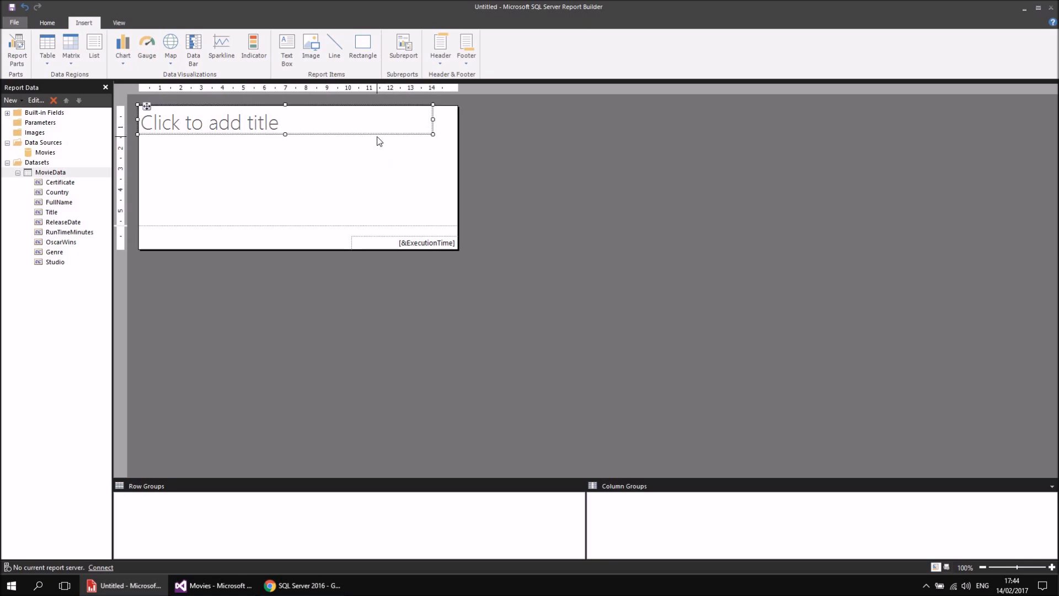
key(Delete)
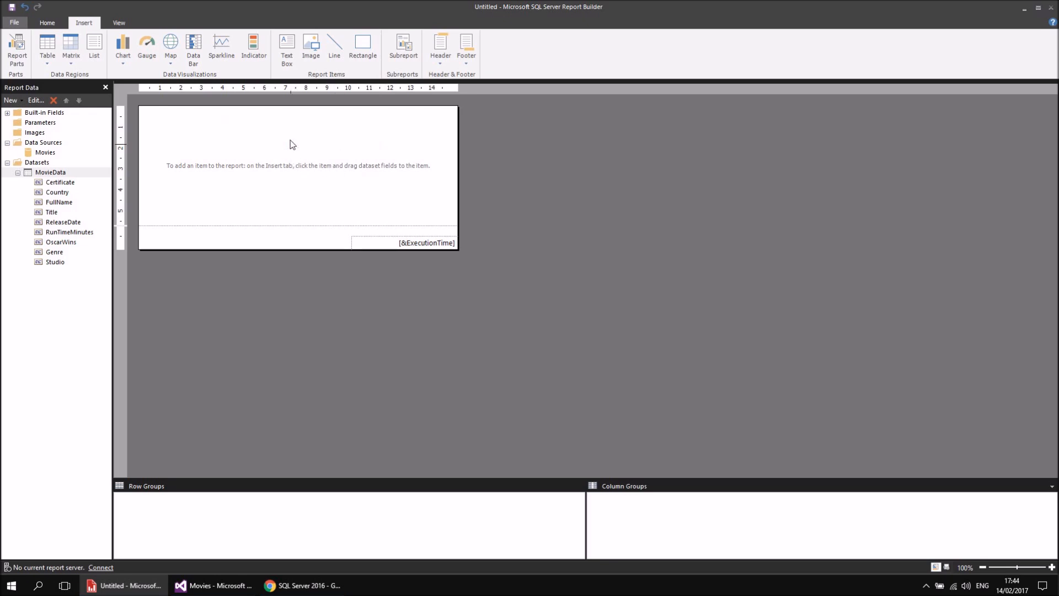
- Try adding a text box at default size and by drawing it freehand near the report body's upper-left corner, deleting each one
click(287, 50)
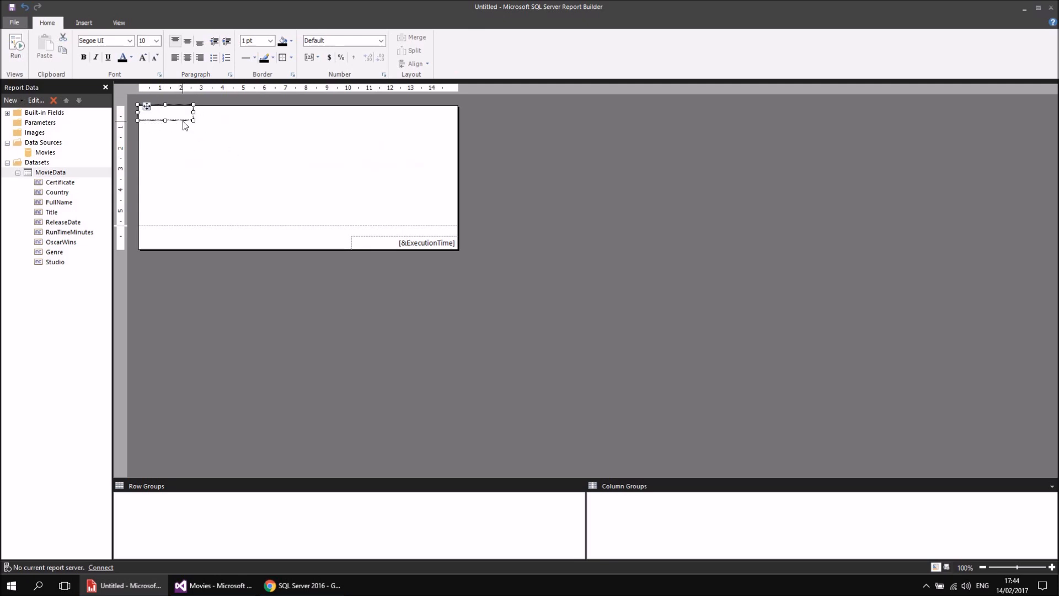
key(Delete)
click(84, 22)
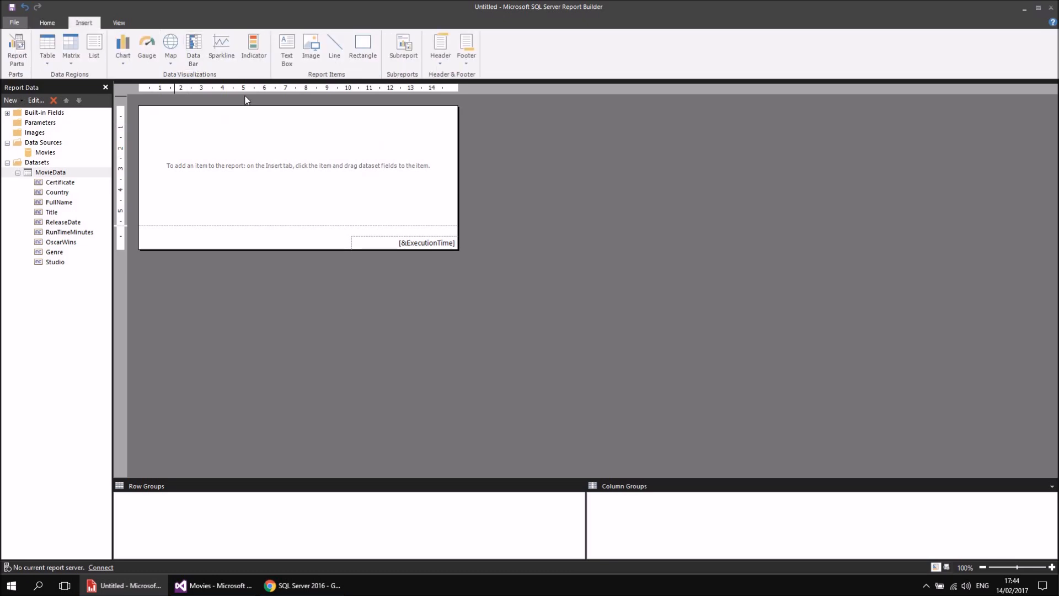
click(286, 47)
drag(144, 111, 197, 124)
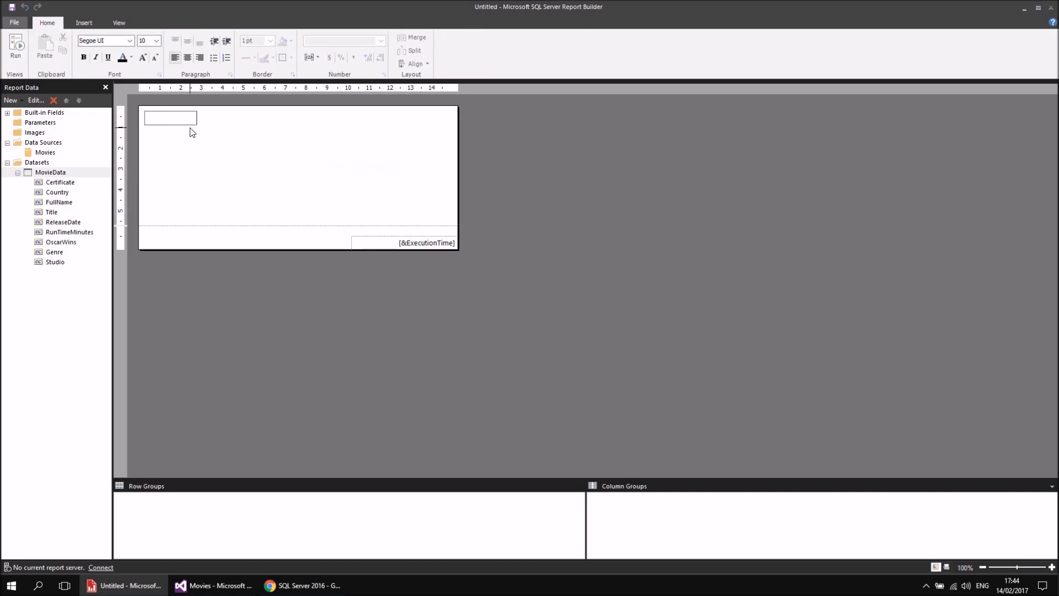
click(227, 165)
click(196, 123)
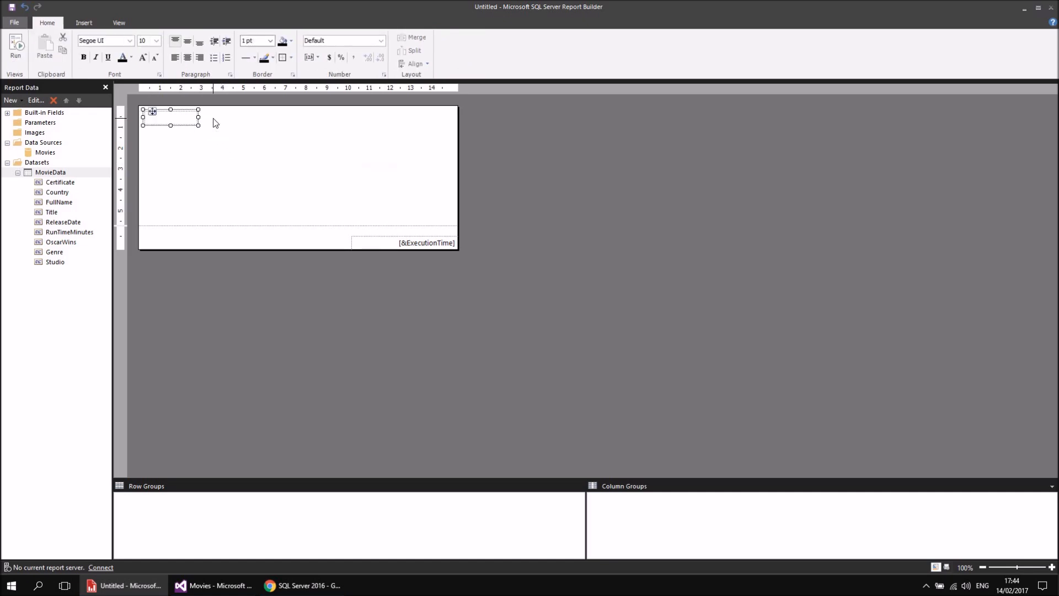
key(Delete)
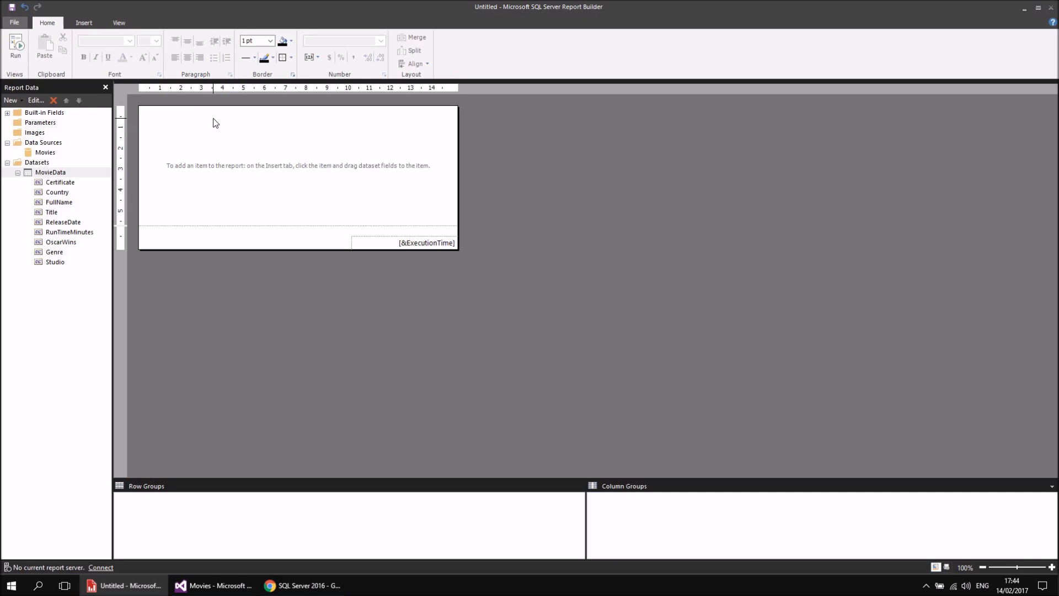
- Insert a text box spanning nearly the full width of the report body's upper edge and enter the title Simple Movie Report
click(84, 23)
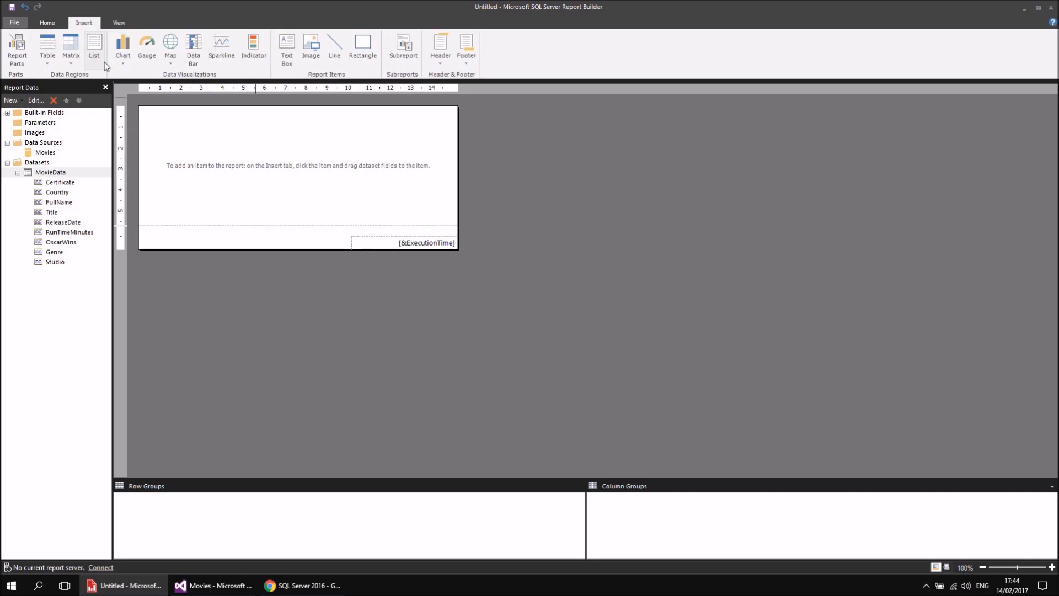
right_click(143, 111)
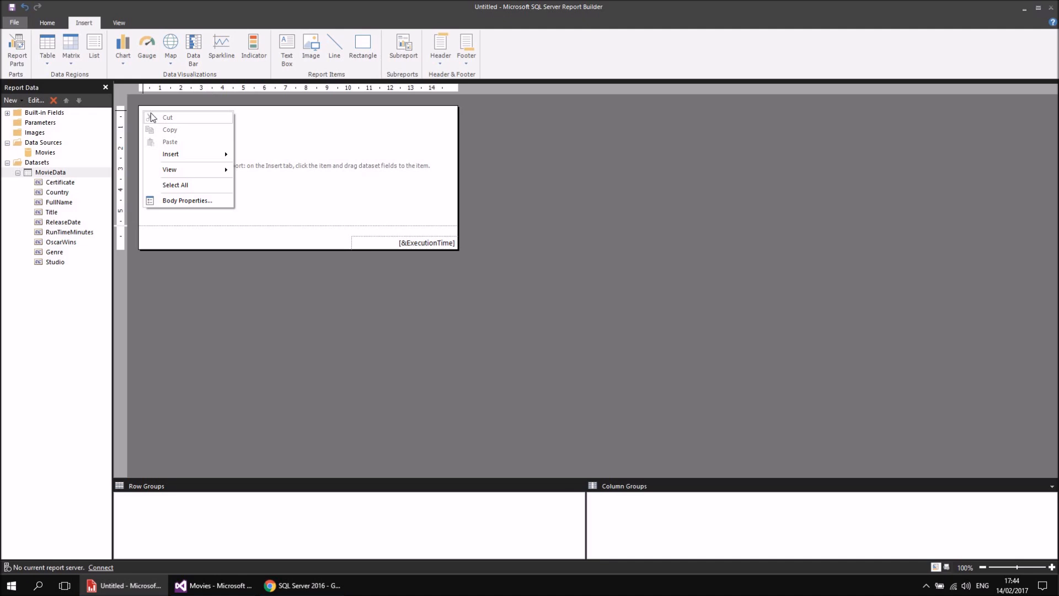
mouse_move(189, 154)
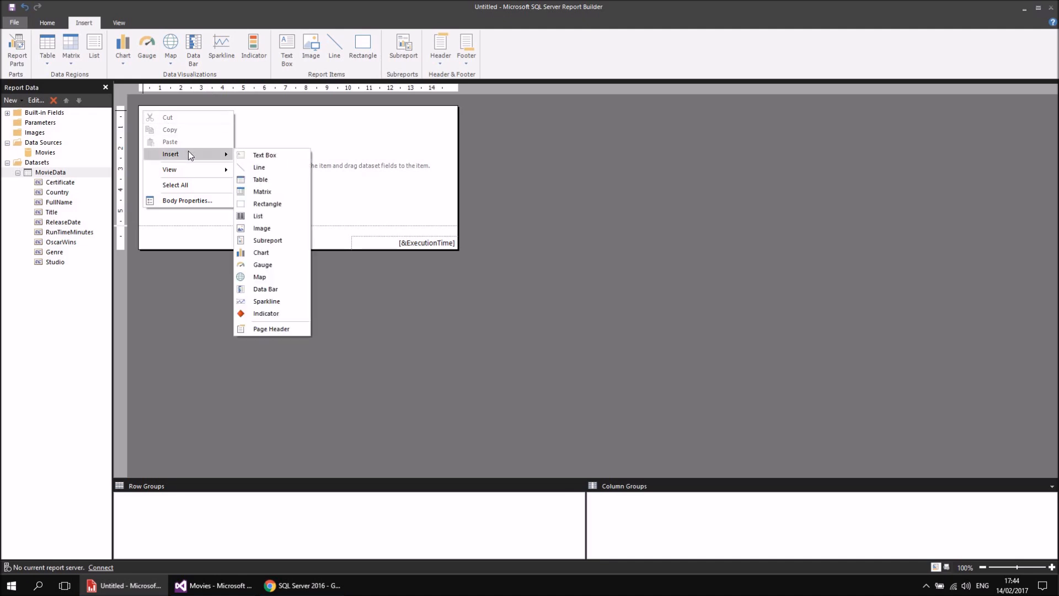
click(265, 156)
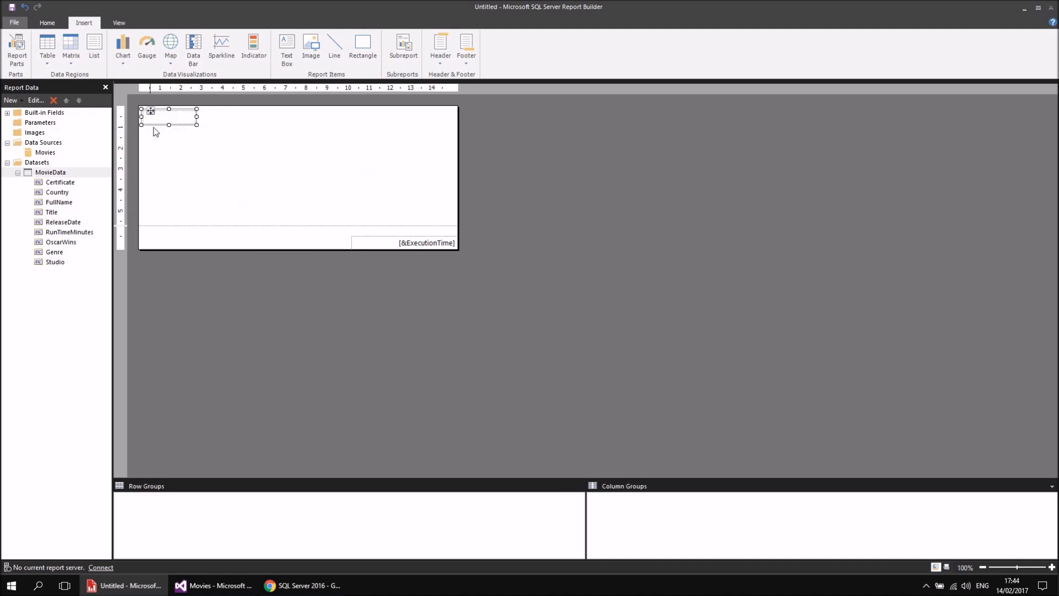
drag(196, 117, 444, 118)
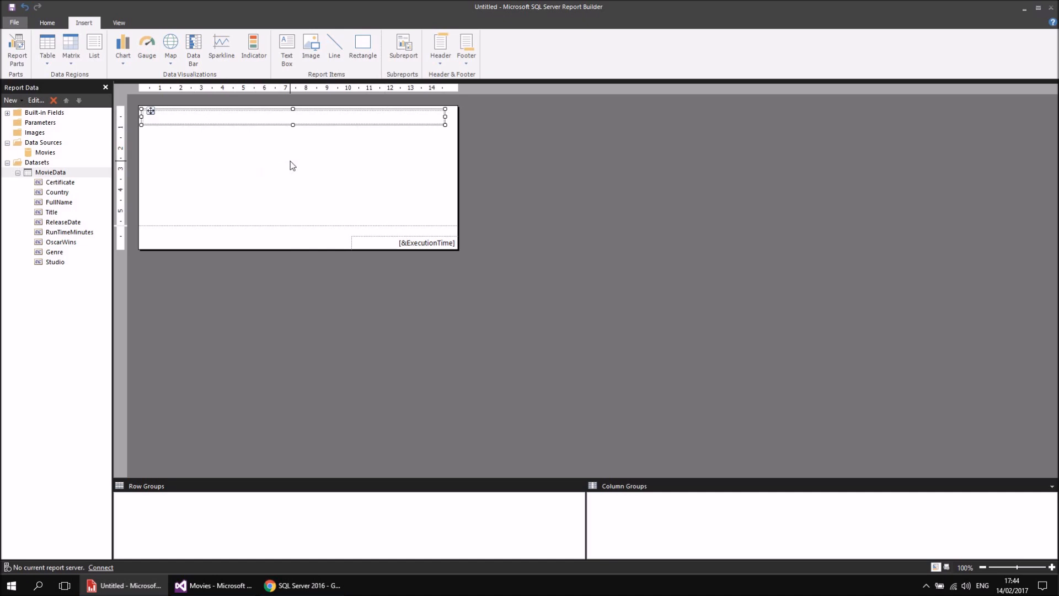
text(Simple )
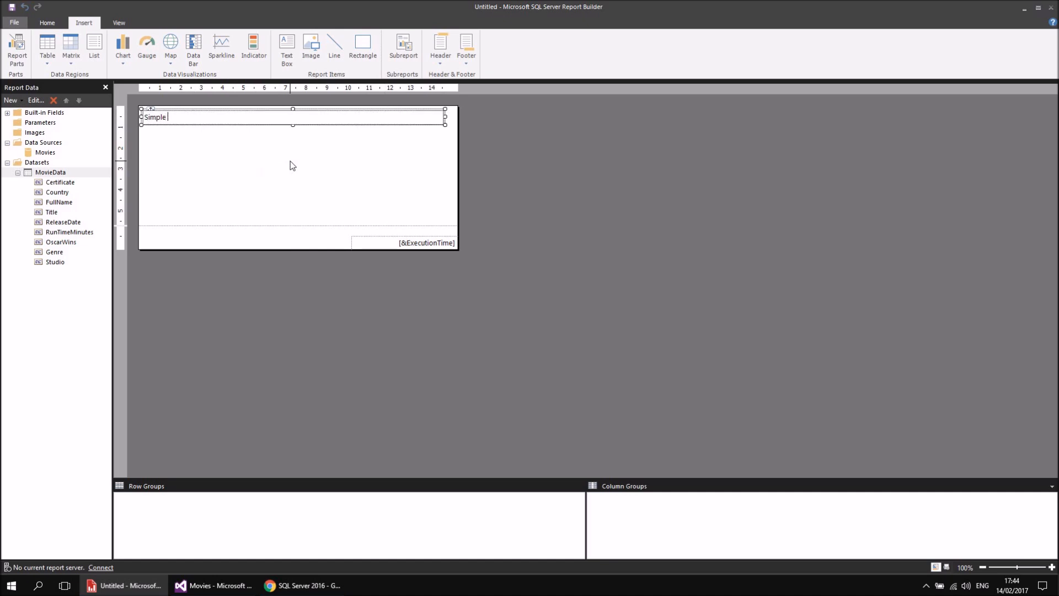
text(Movie Report)
click(292, 166)
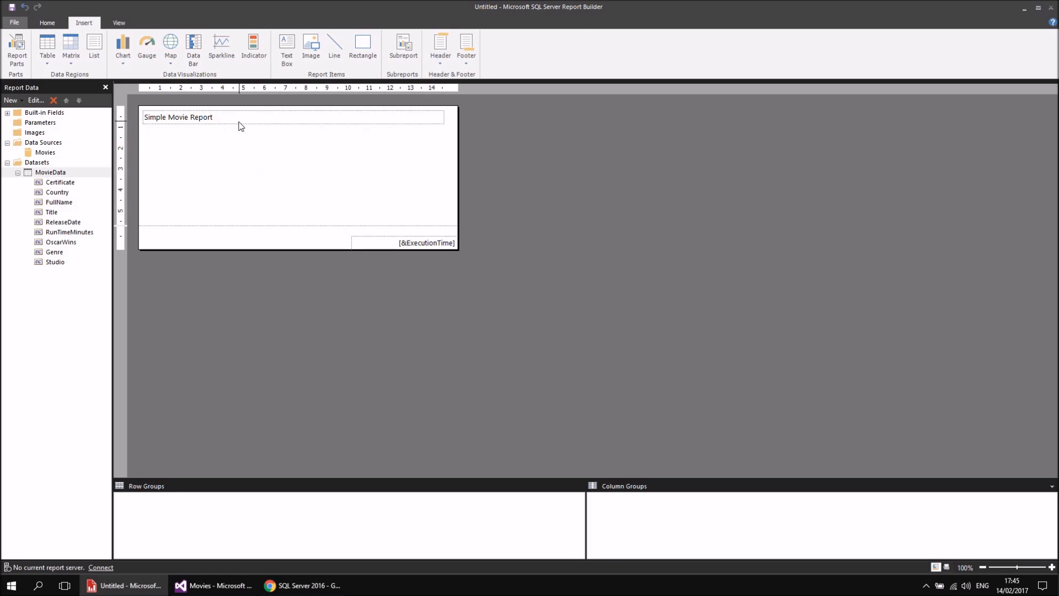
- Format the Simple Movie Report text box with a slate blue fill and white, bold, centred text
click(236, 122)
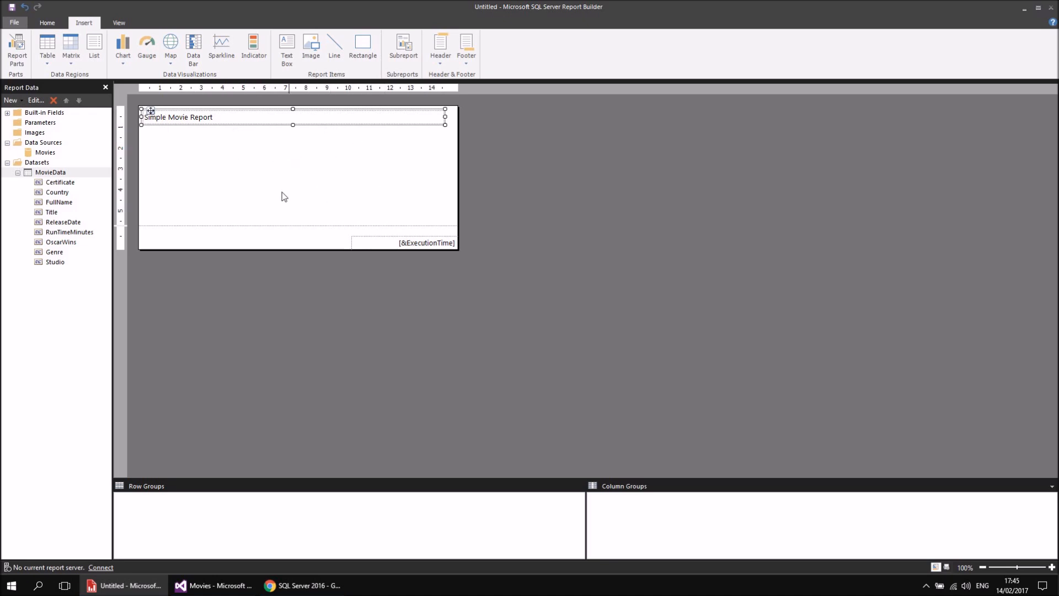
click(48, 23)
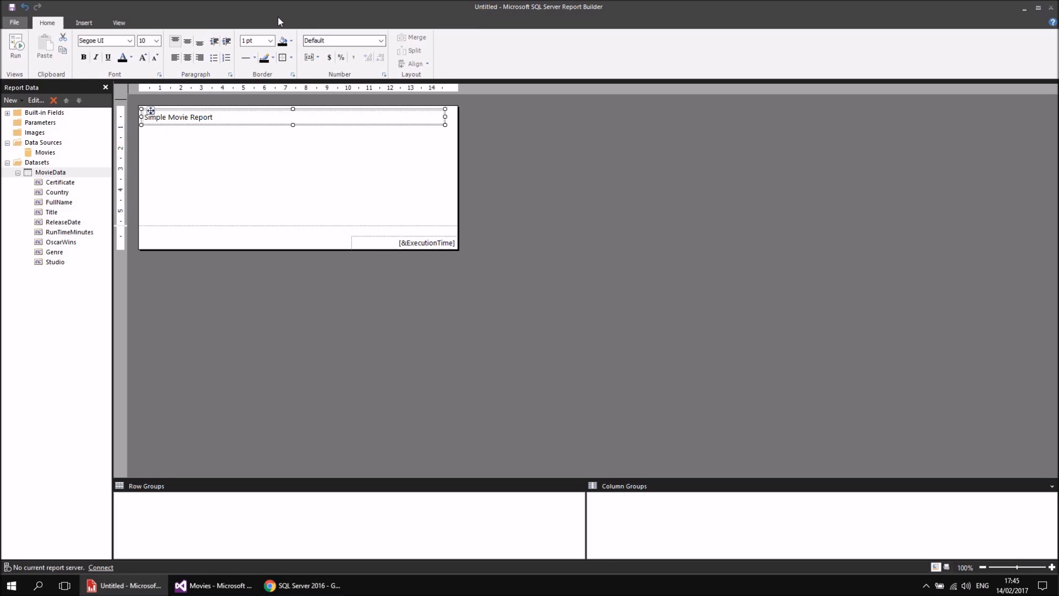
click(291, 41)
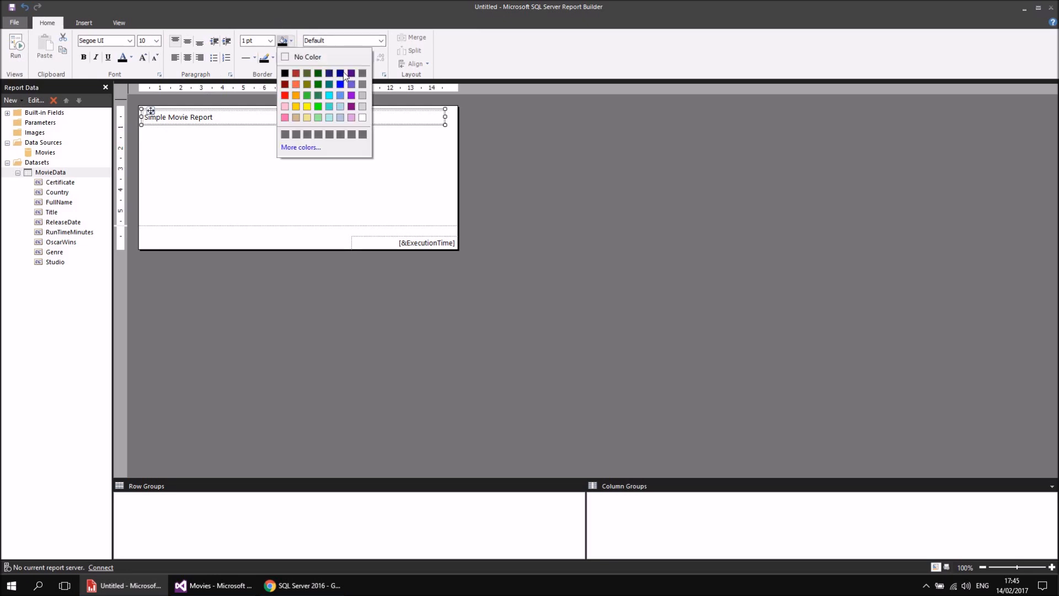
click(352, 84)
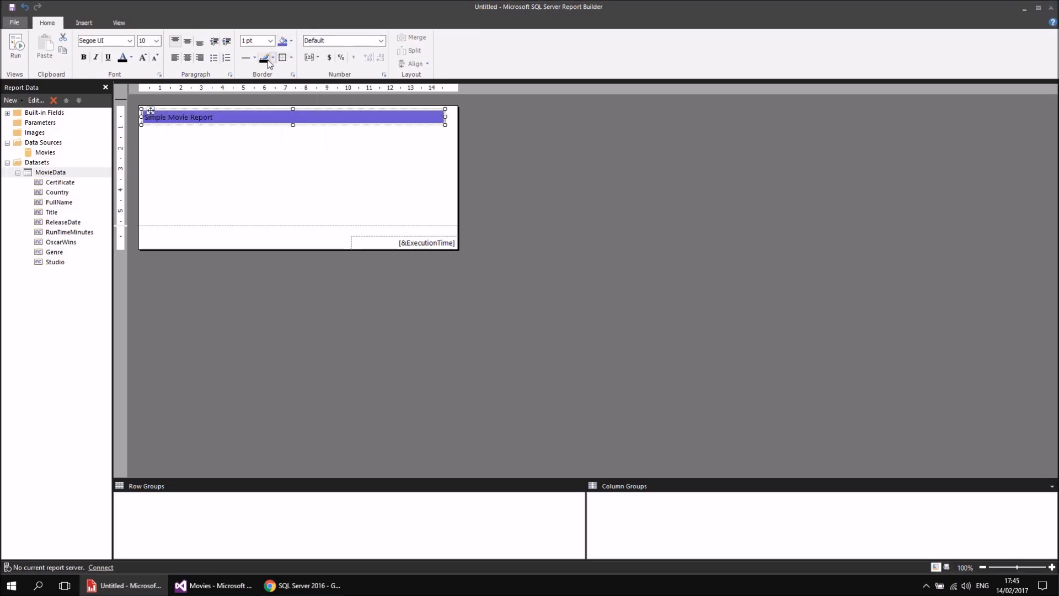
click(132, 57)
click(205, 116)
click(83, 56)
click(187, 58)
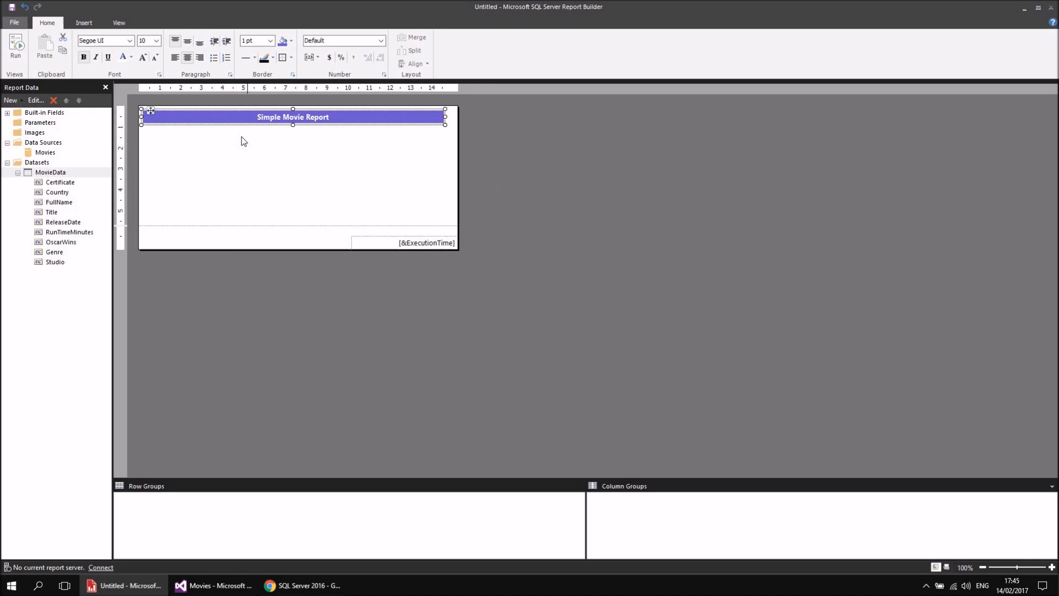
- Move the title text box into the report body's upper-left corner and stretch it to the full body width
drag(151, 111, 146, 107)
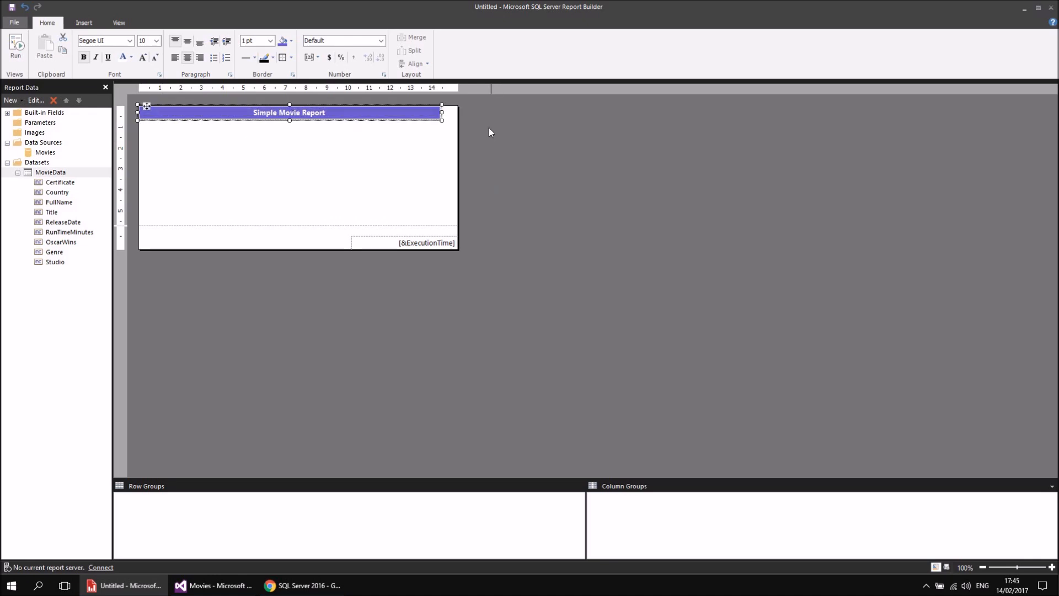
drag(442, 112, 460, 112)
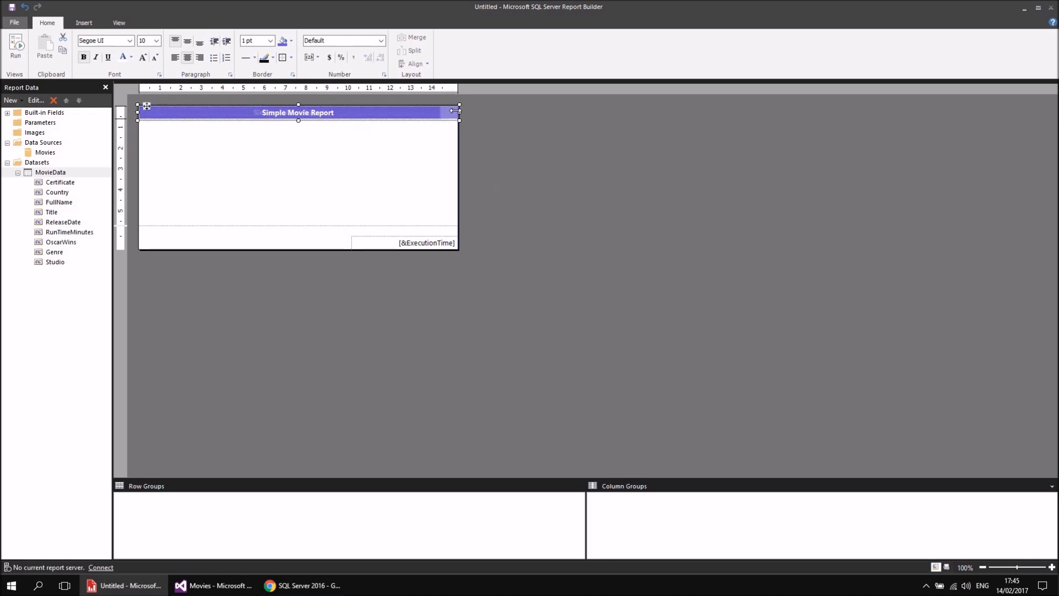
click(351, 150)
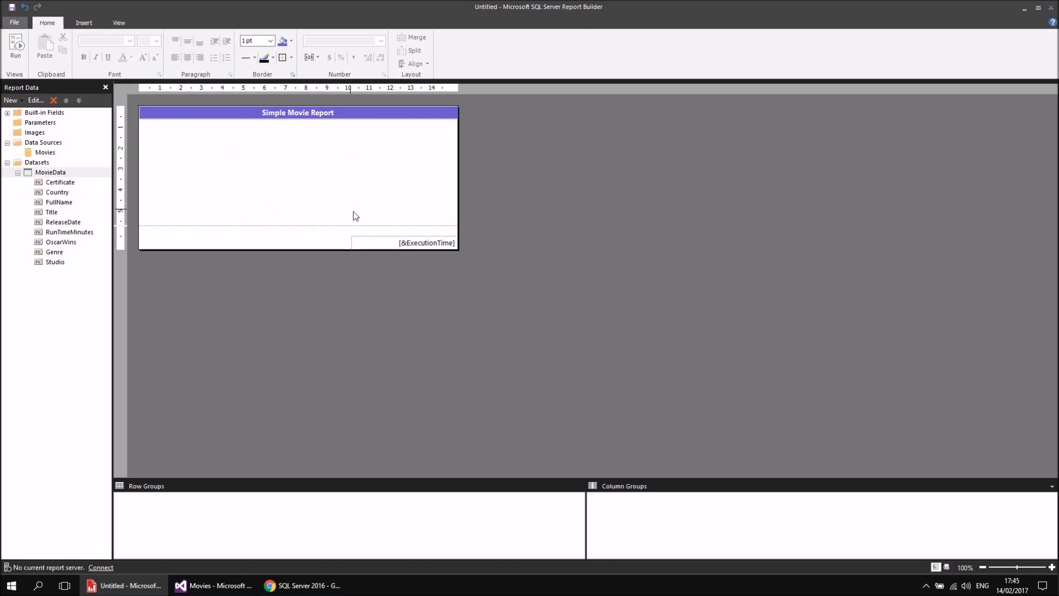
- Insert a blank table without the wizard, directly below the title at the left edge of the report body
click(84, 23)
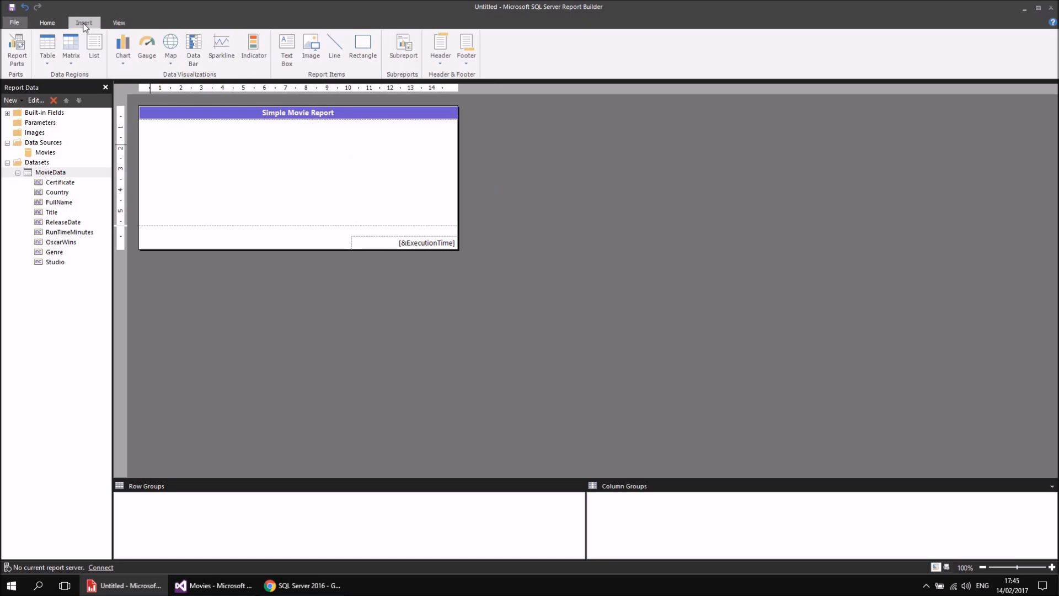
click(47, 50)
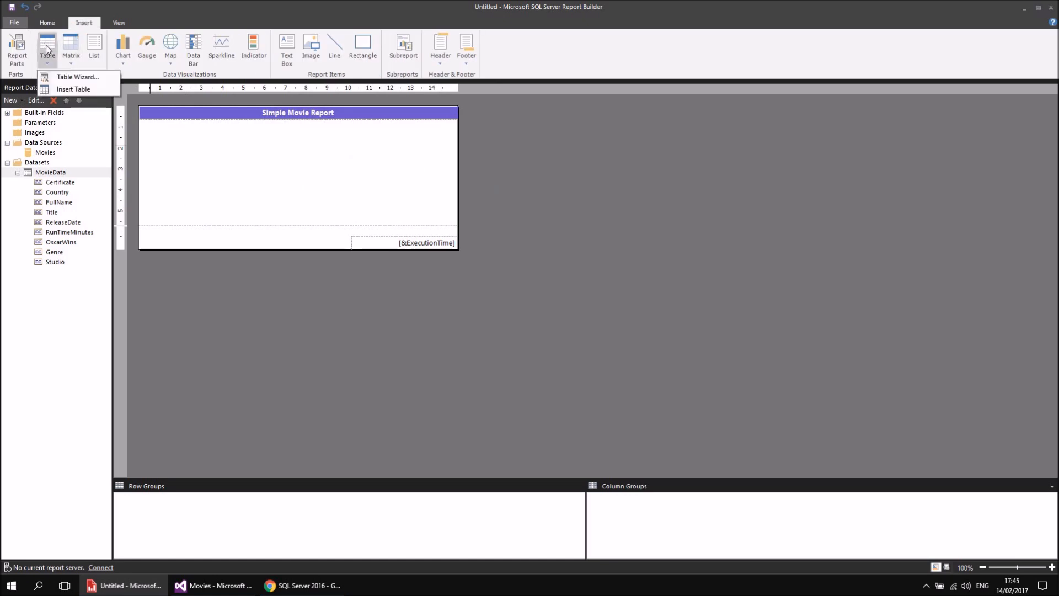
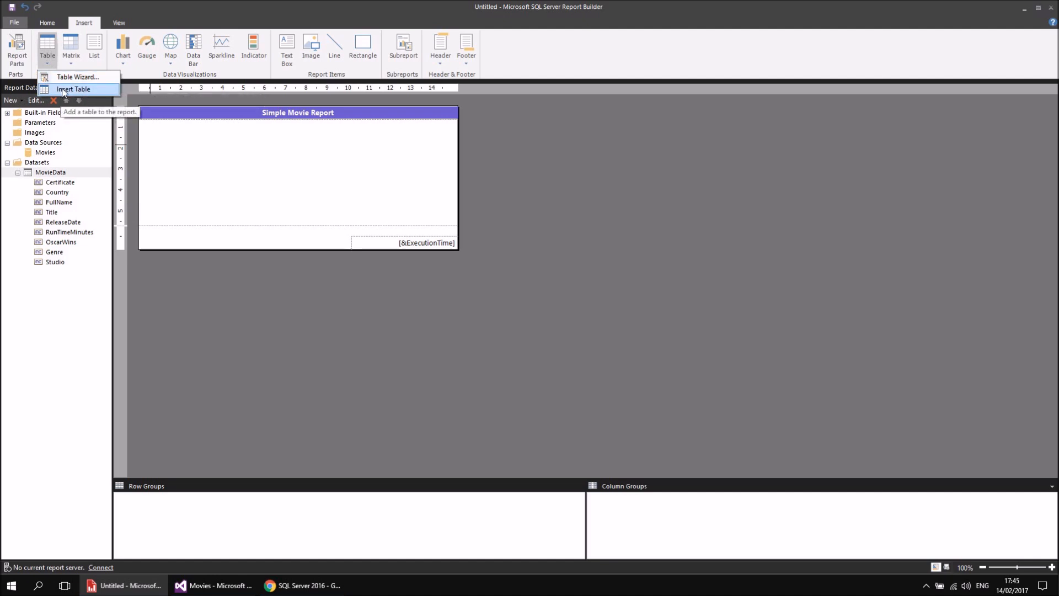
right_click(142, 128)
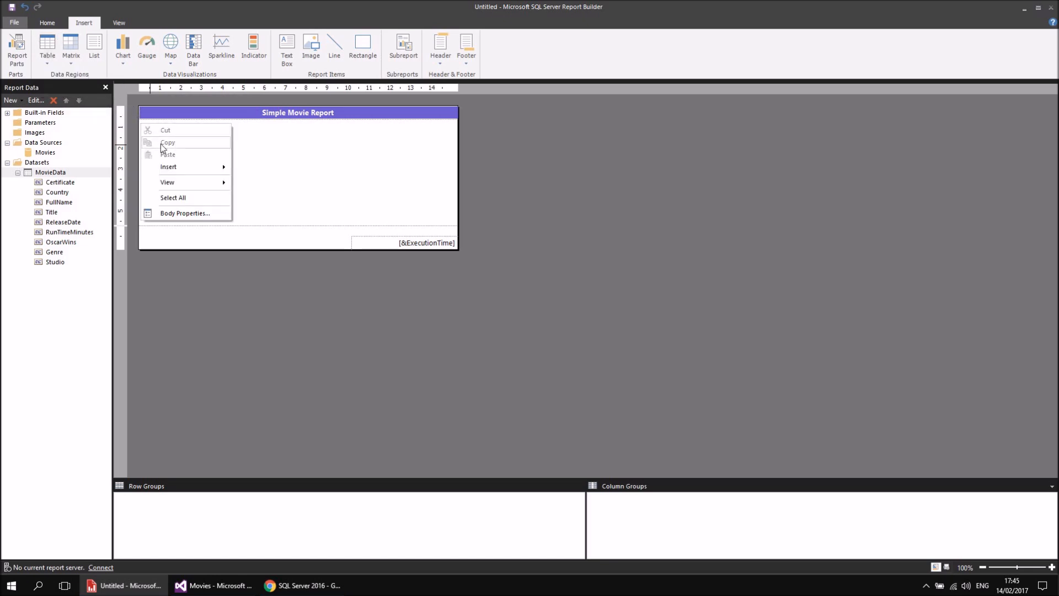
mouse_move(199, 169)
click(264, 192)
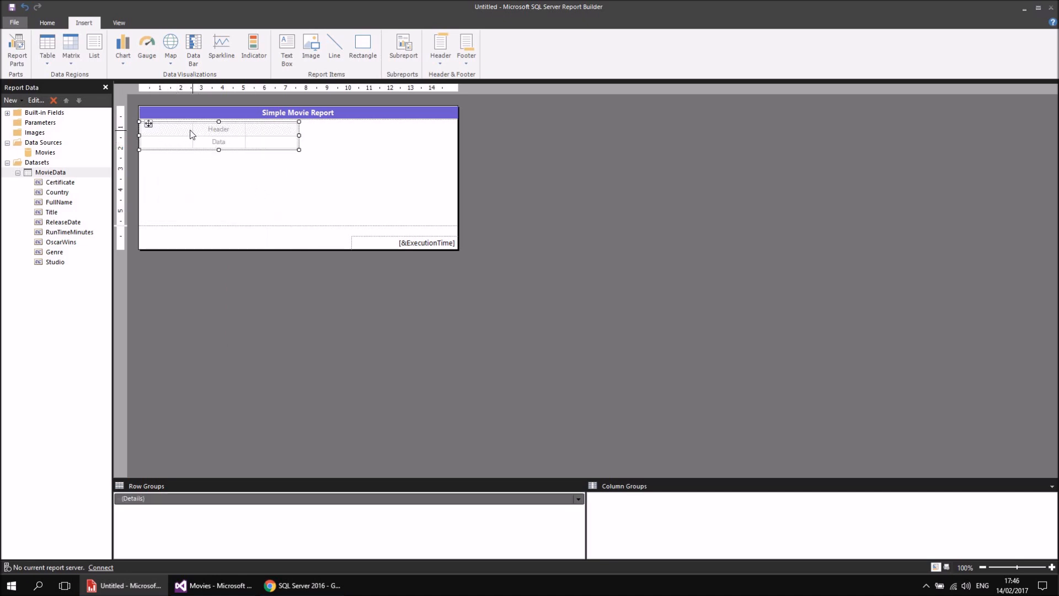
- Assign the Title, ReleaseDate and RunTimeMinutes fields to the table's first, second and third columns
click(188, 141)
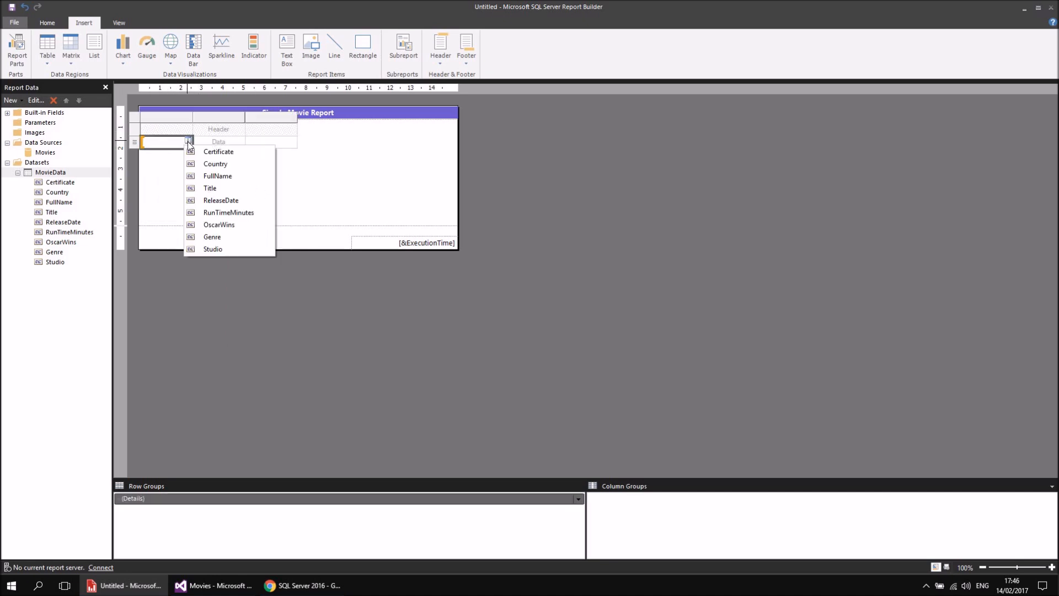
click(210, 188)
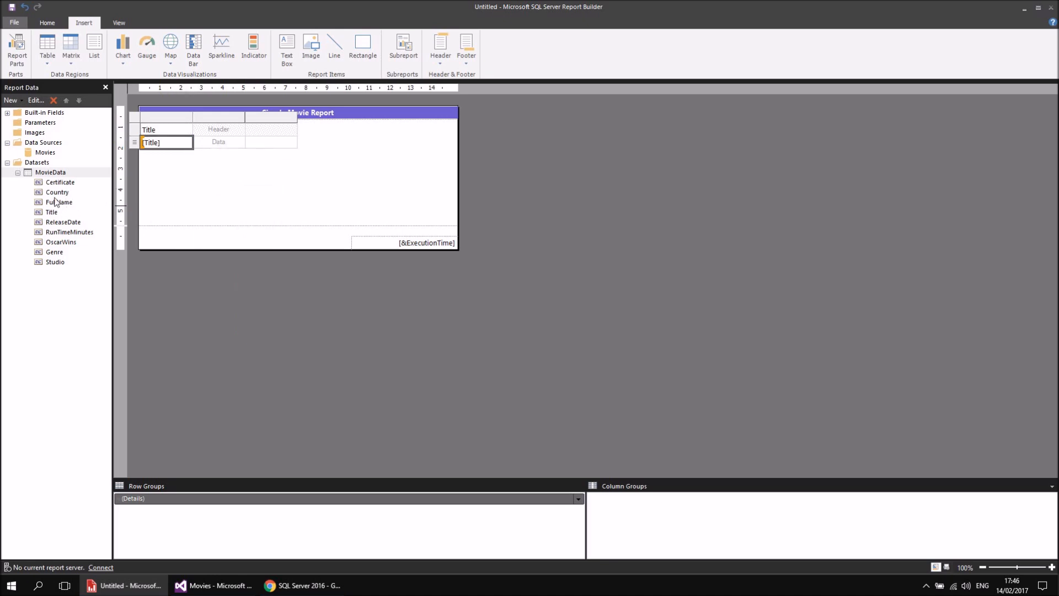
drag(56, 222, 221, 144)
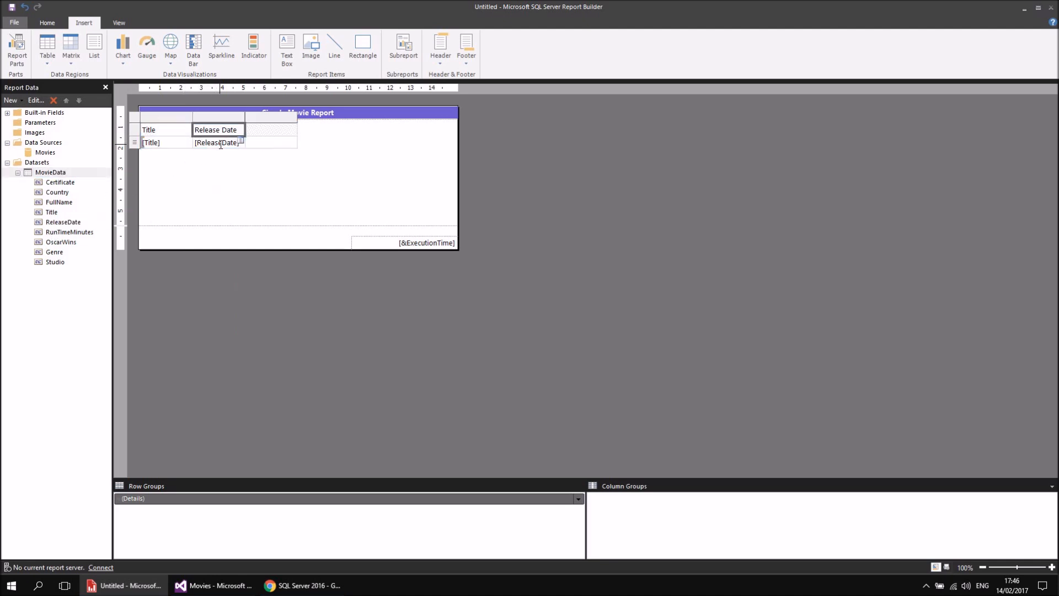
click(293, 142)
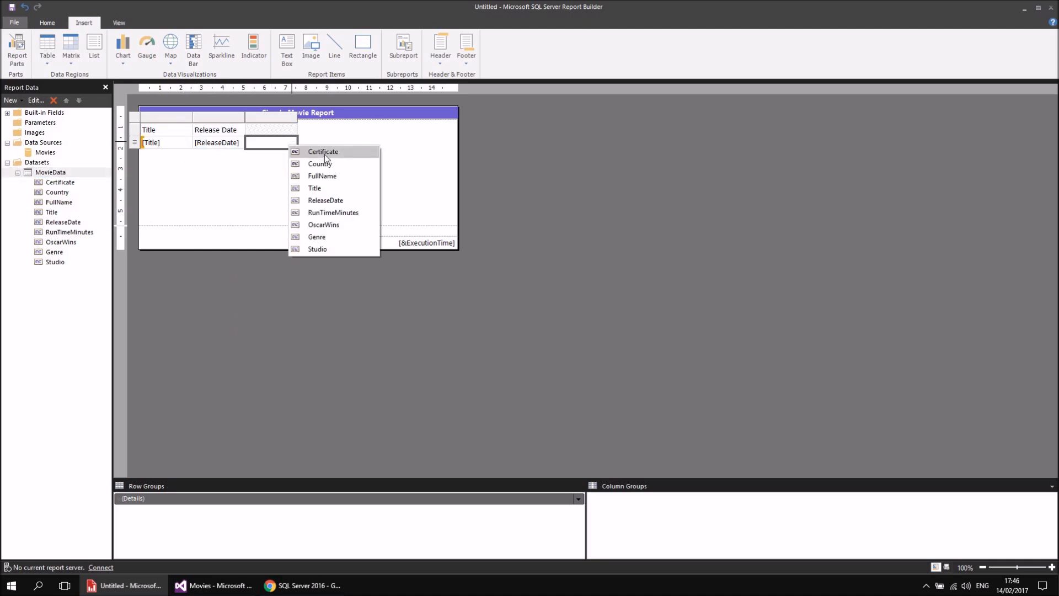
click(331, 212)
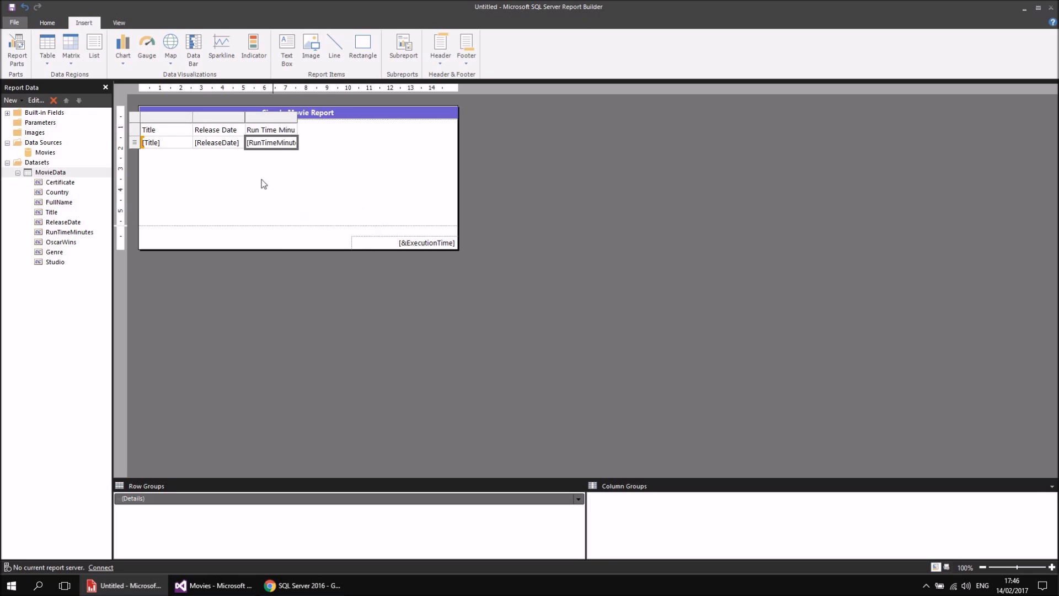
- Add Genre and OscarWins as new columns at the table's right end, and widen the Title column to roughly double its width
drag(51, 254, 298, 142)
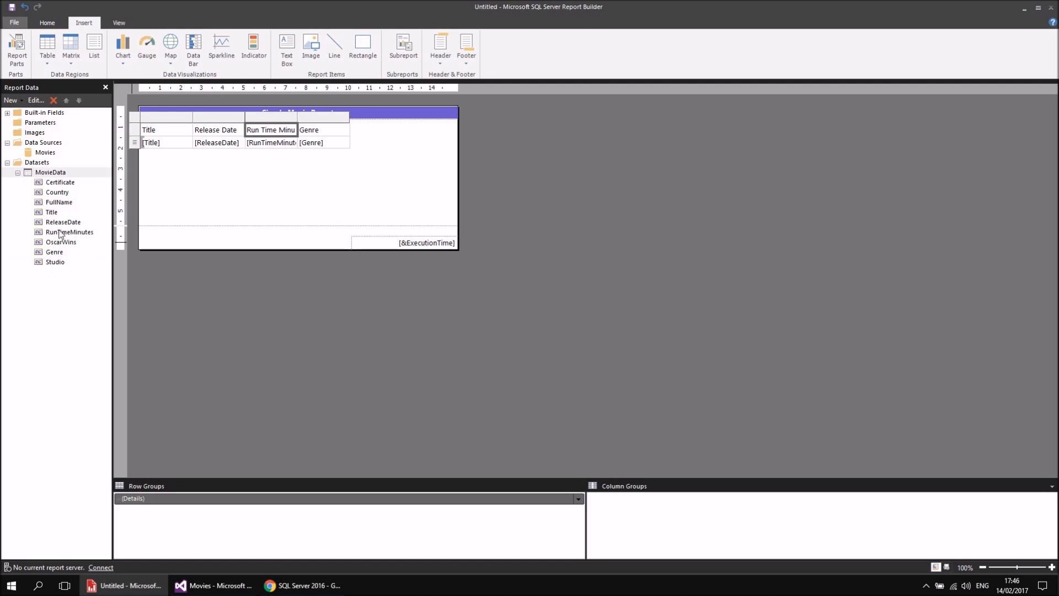
drag(70, 241, 339, 137)
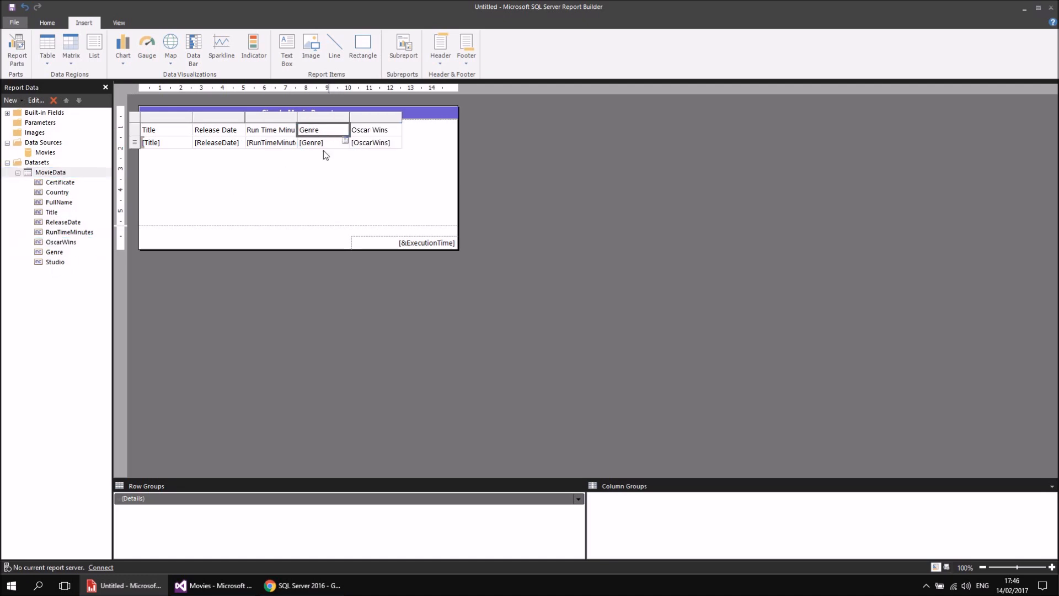
drag(192, 124, 248, 124)
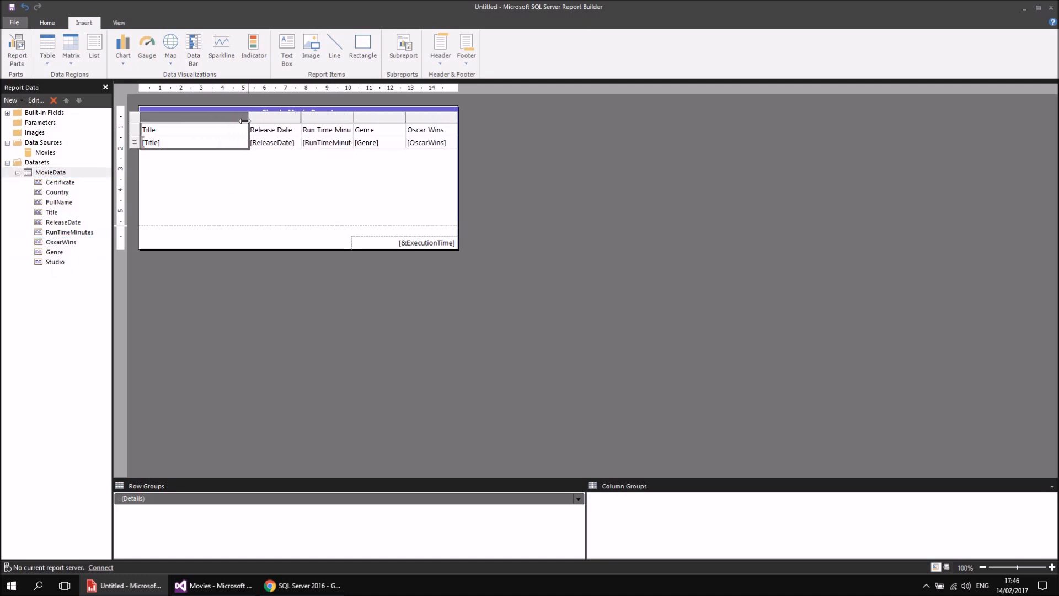
- Fill the table's entire header row with a light blue background colour
click(182, 132)
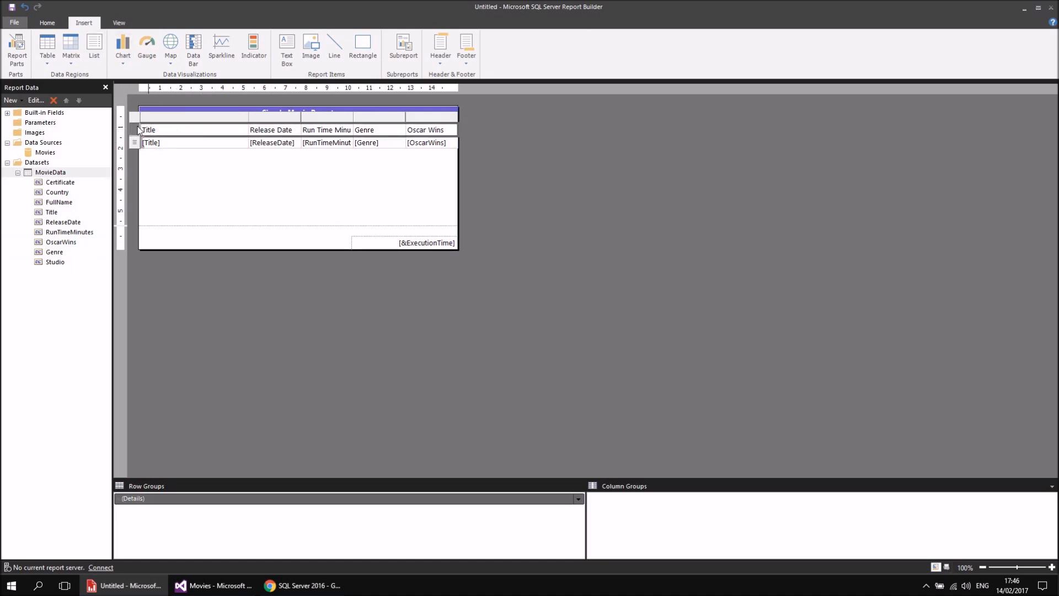
click(48, 22)
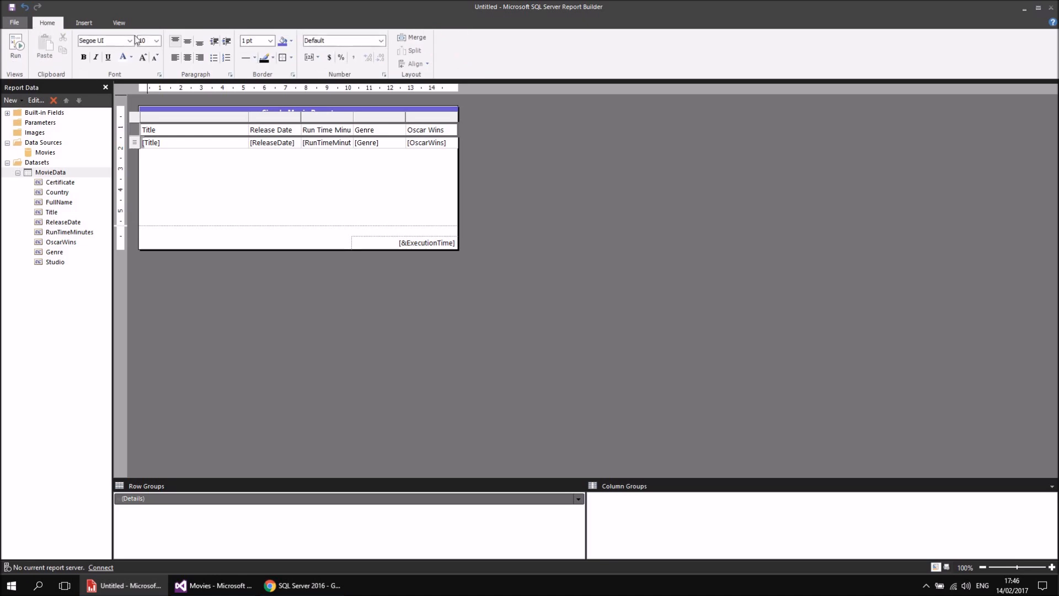
click(284, 41)
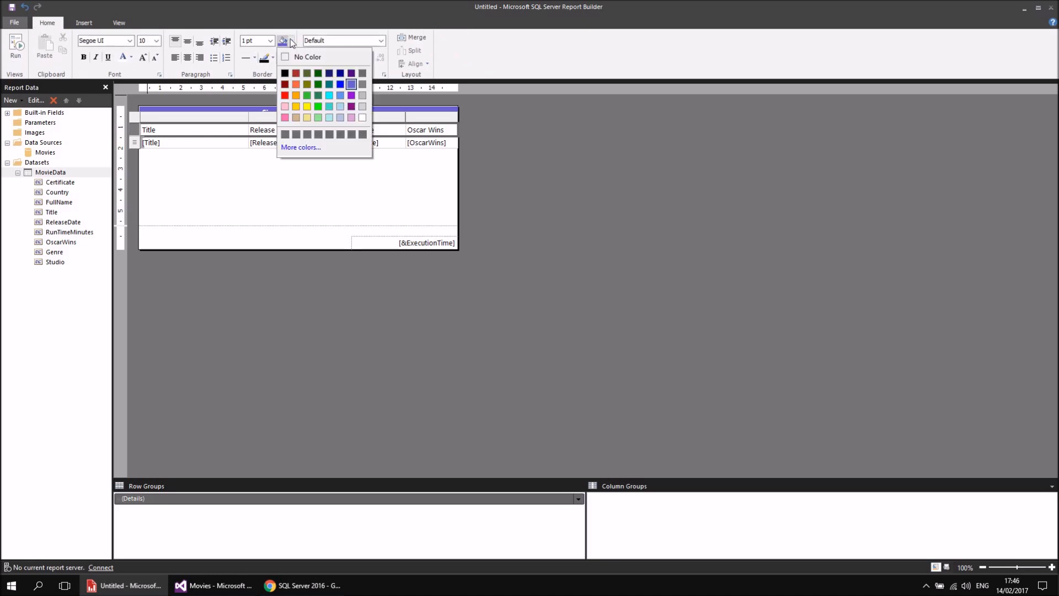
click(338, 118)
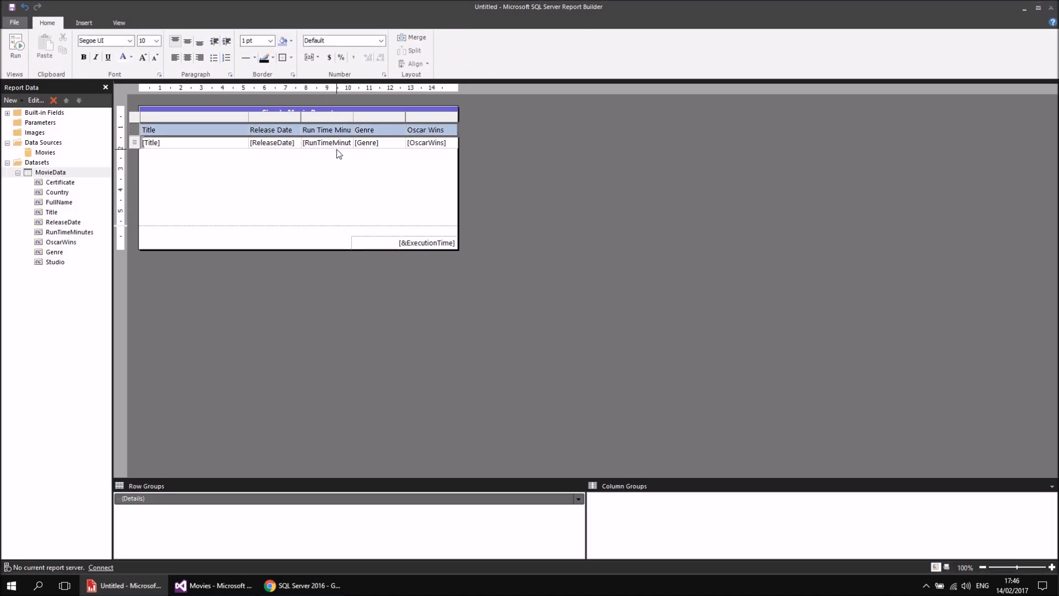
- Format the ReleaseDate detail cell as a date of the type 31/01/2000, choosing the variant without an asterisk
click(278, 146)
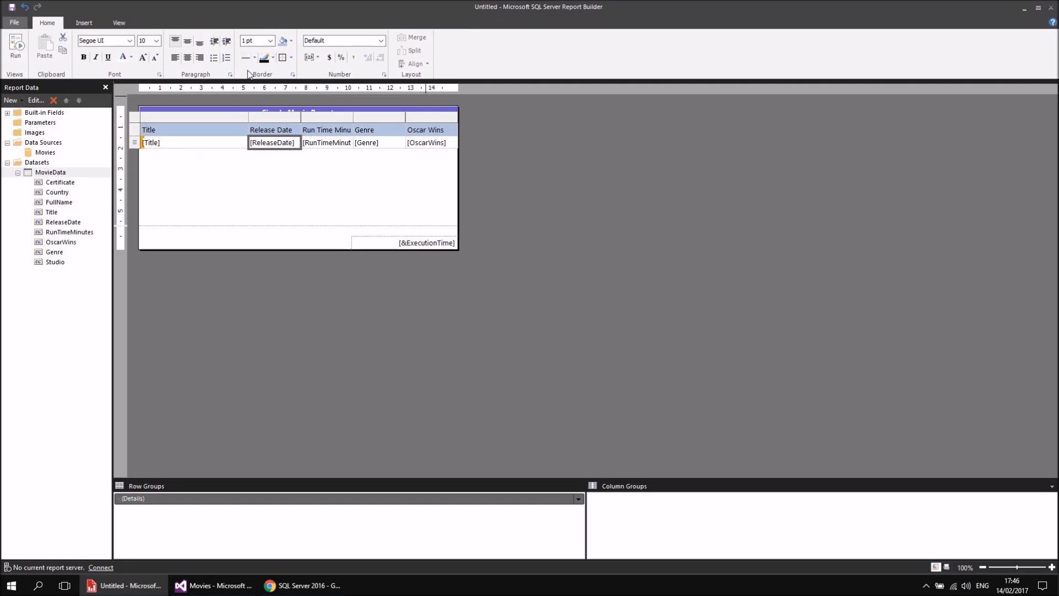
right_click(286, 152)
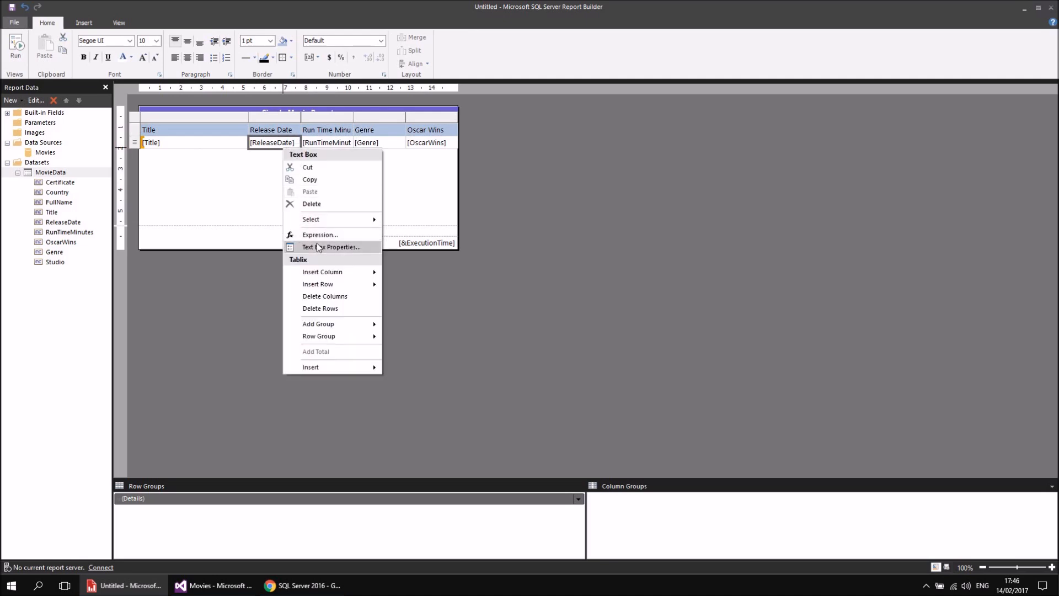
click(336, 248)
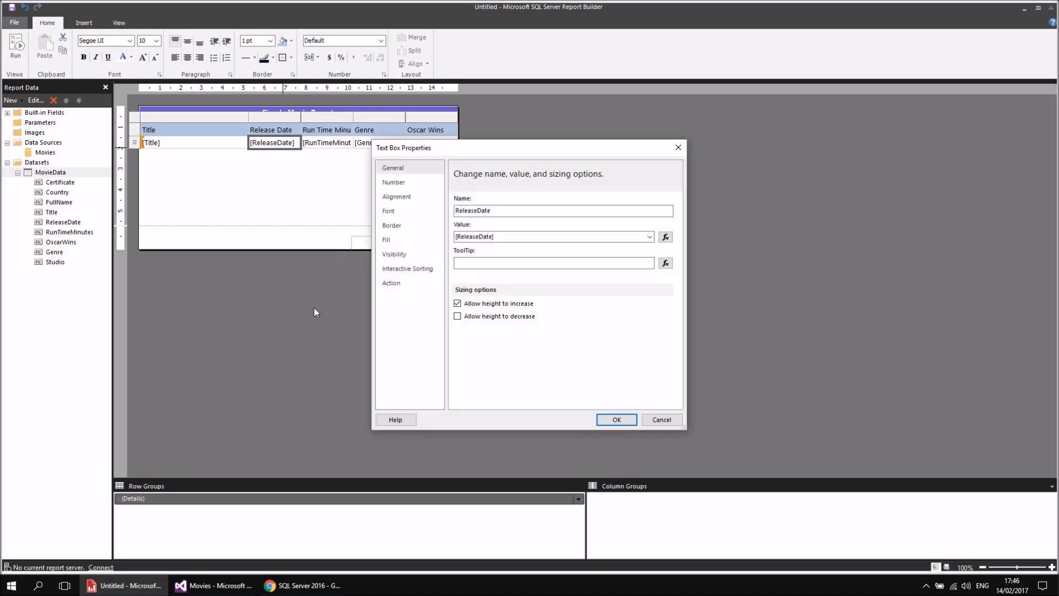
click(404, 184)
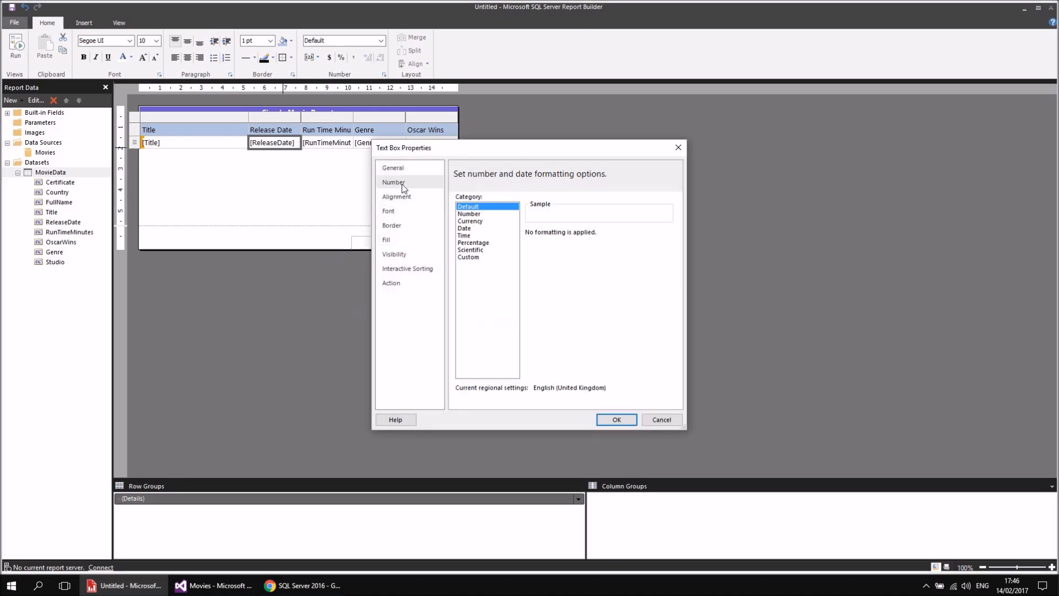
click(464, 227)
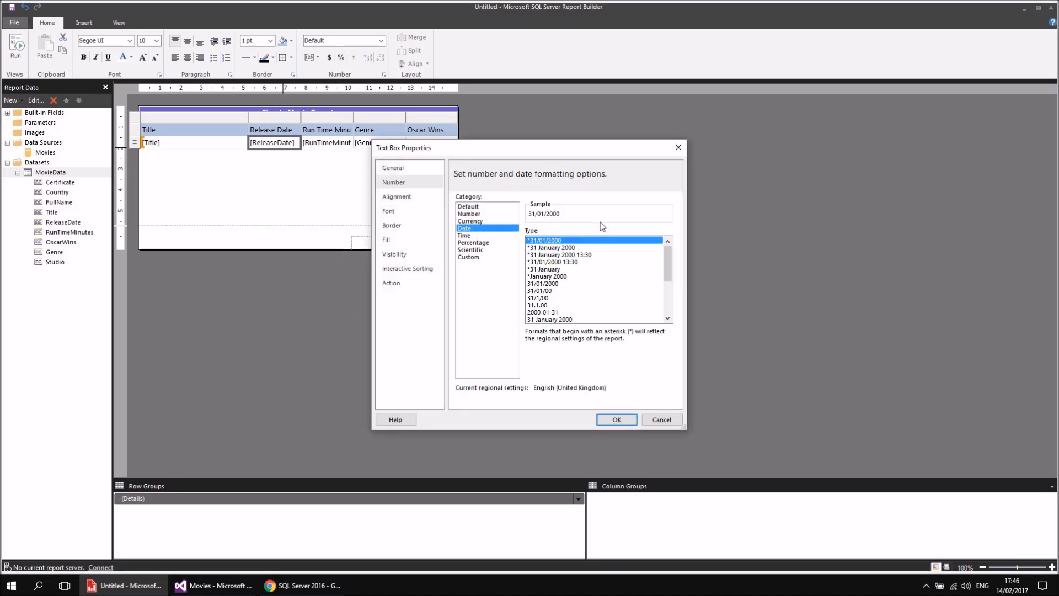
click(549, 283)
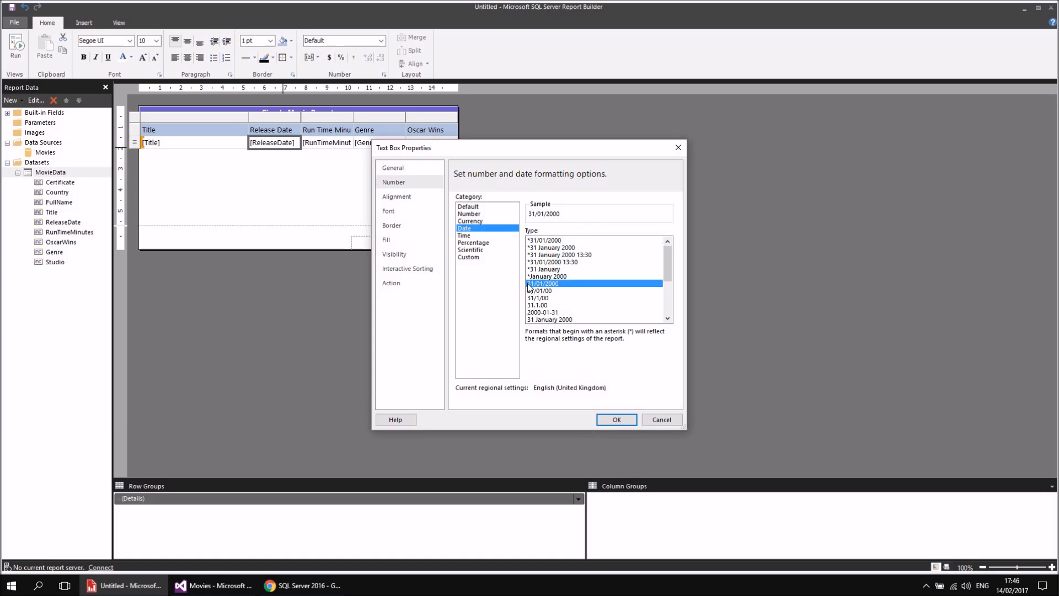
click(625, 416)
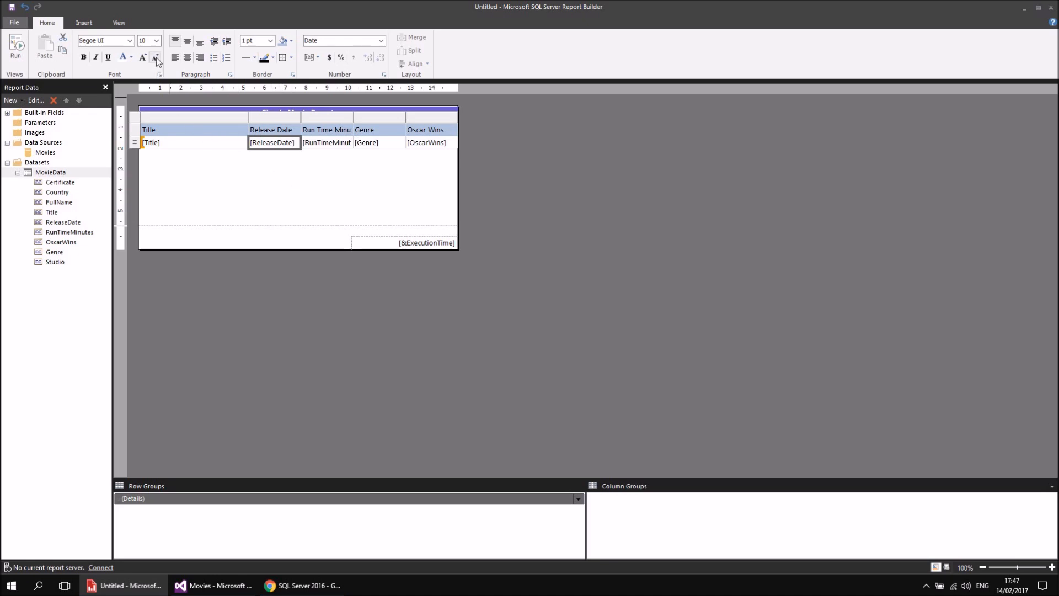
- Make the item properties visible and set the RunTimeMinutes detail cell's number format string to 0.0
click(121, 25)
click(58, 35)
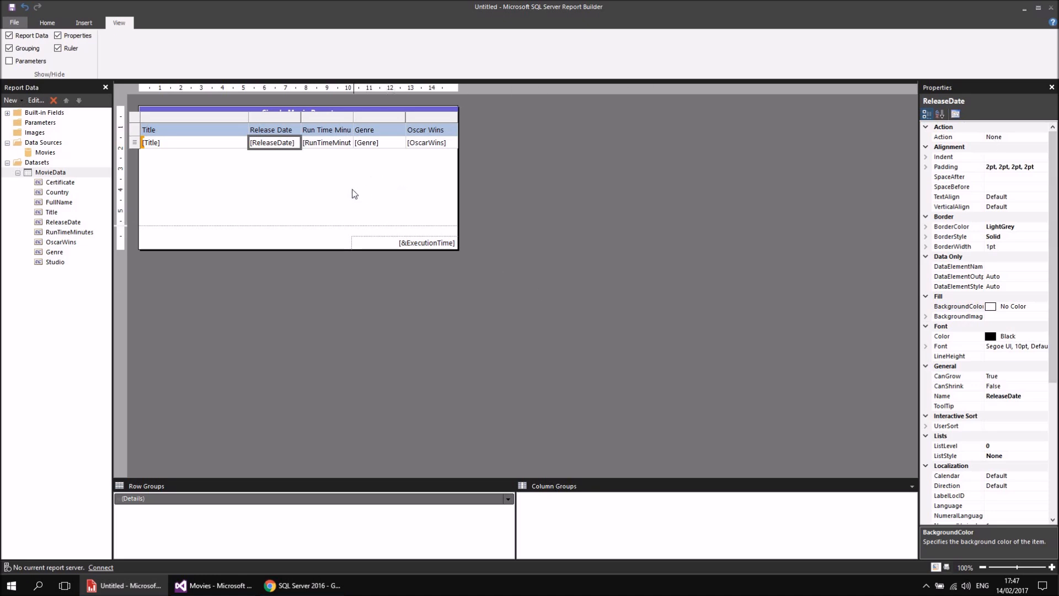
click(319, 147)
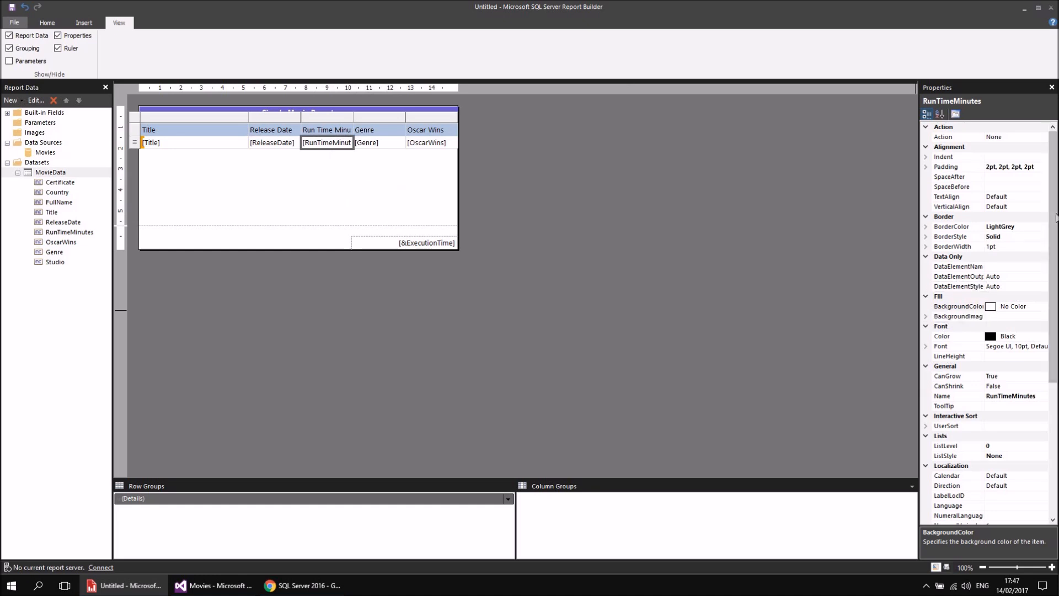
scroll(988, 265, down, 4)
scroll(994, 365, down, 4)
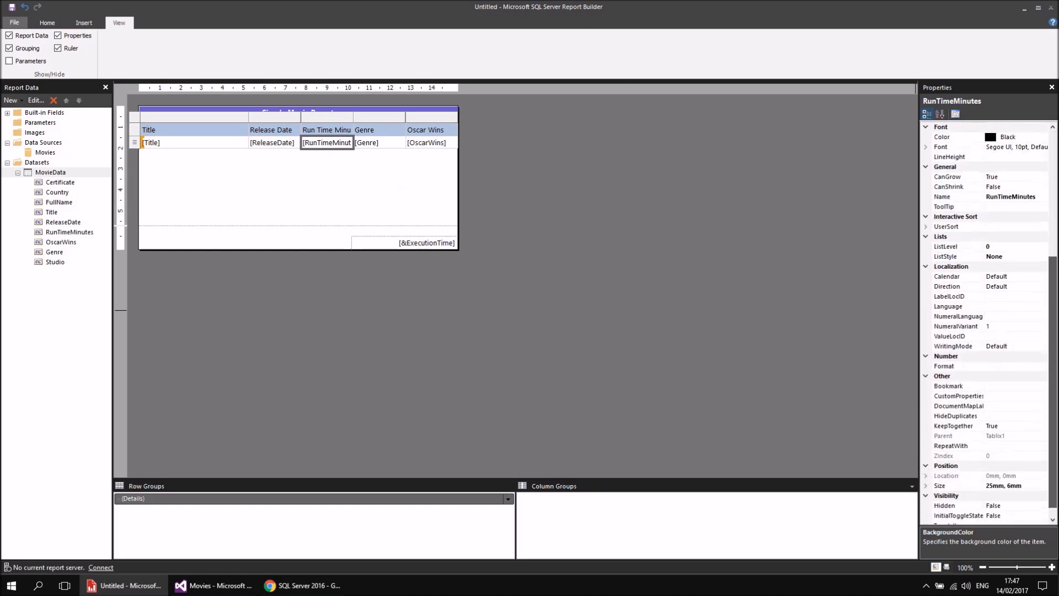
click(1009, 356)
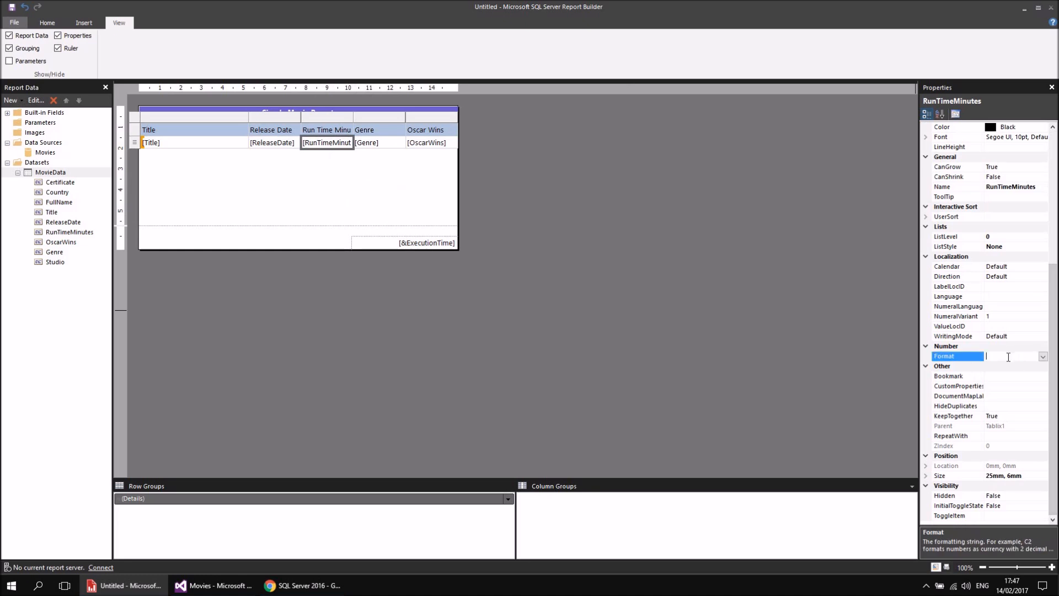
click(1043, 356)
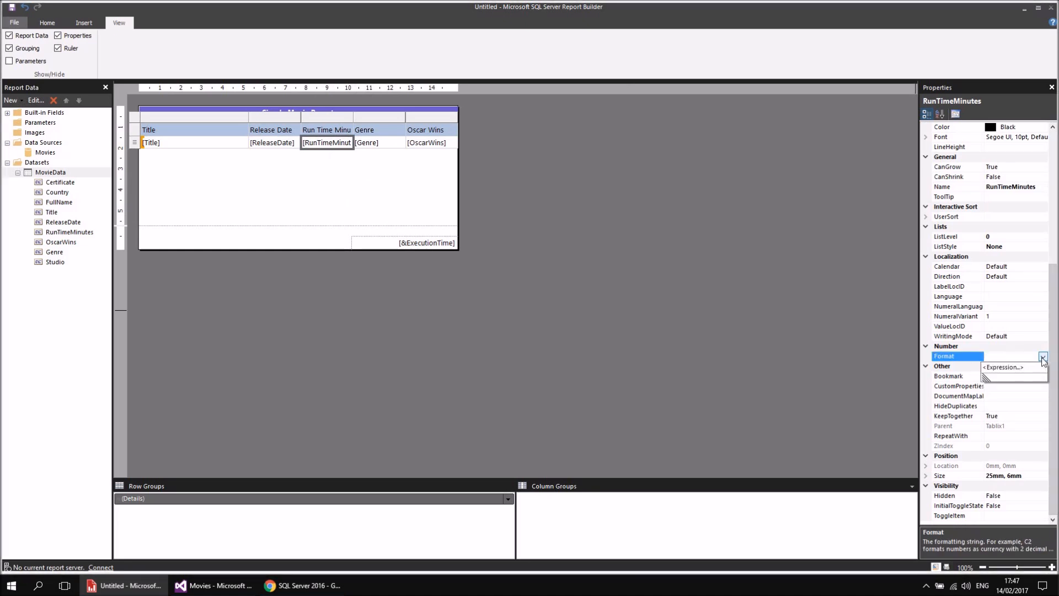
click(1005, 356)
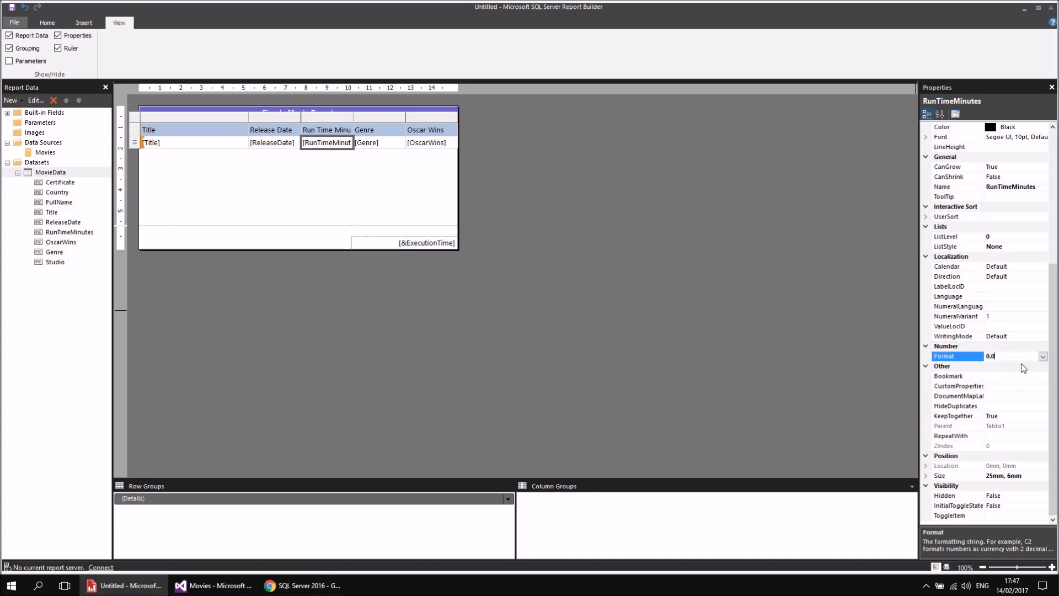
click(347, 185)
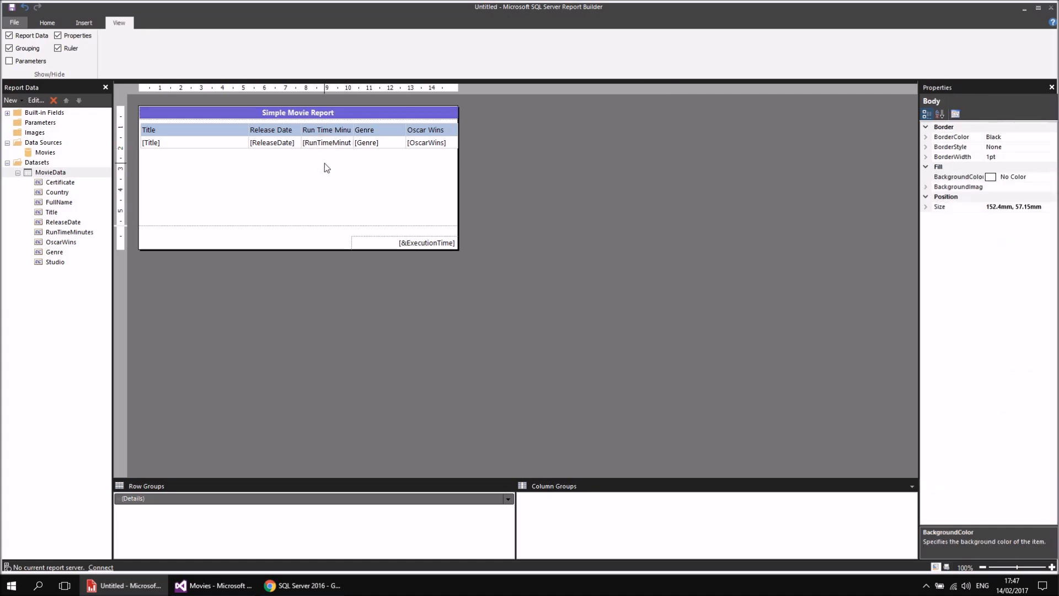
click(48, 21)
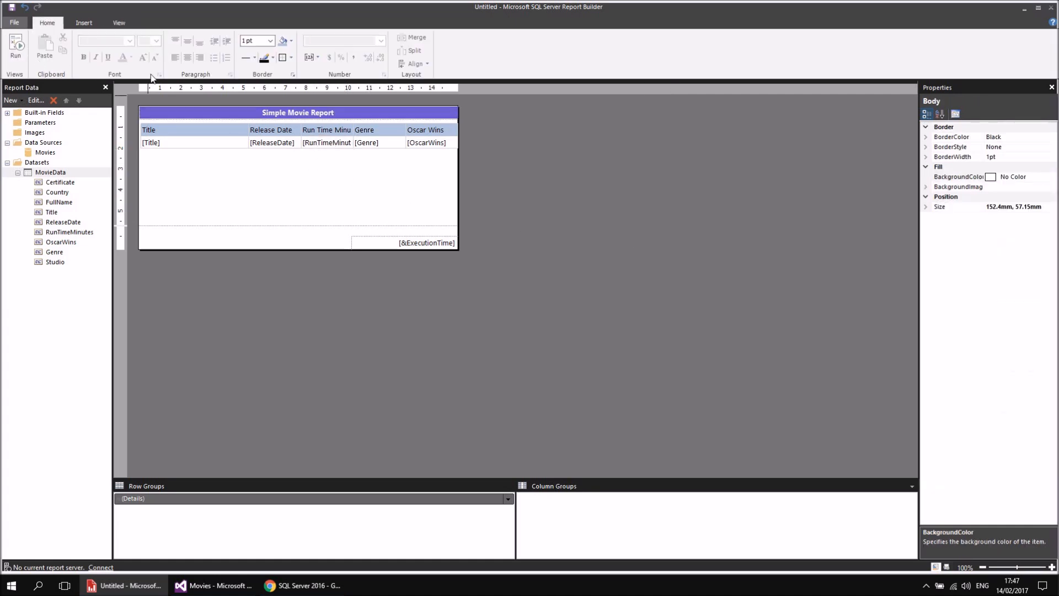
right_click(193, 144)
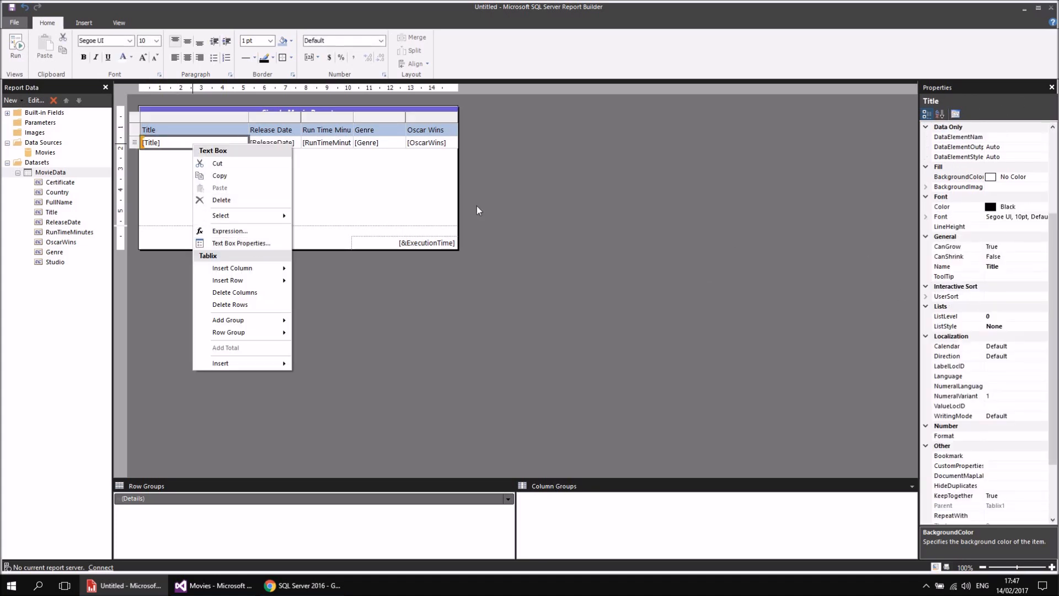
click(317, 195)
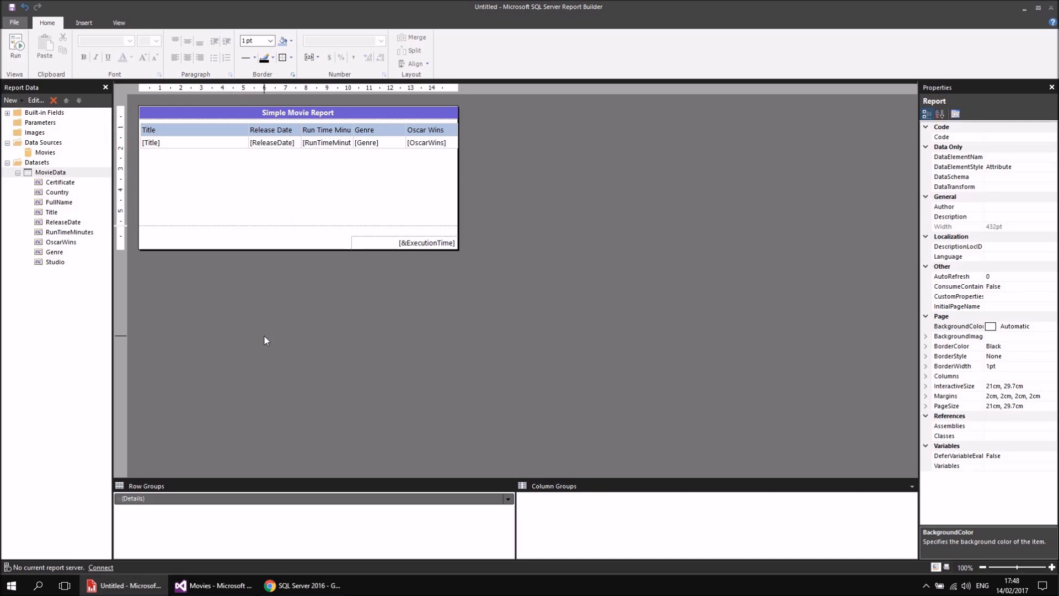
- Switch to the Movies project in Visual Studio, add a text box to Report1.rdl and stretch it across the full body width
click(216, 585)
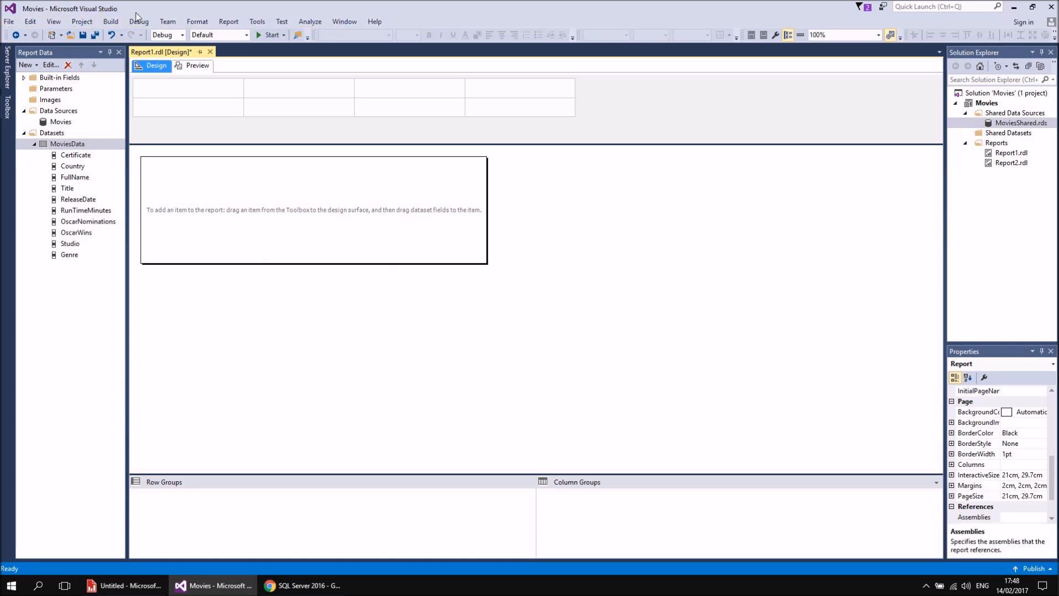
click(7, 113)
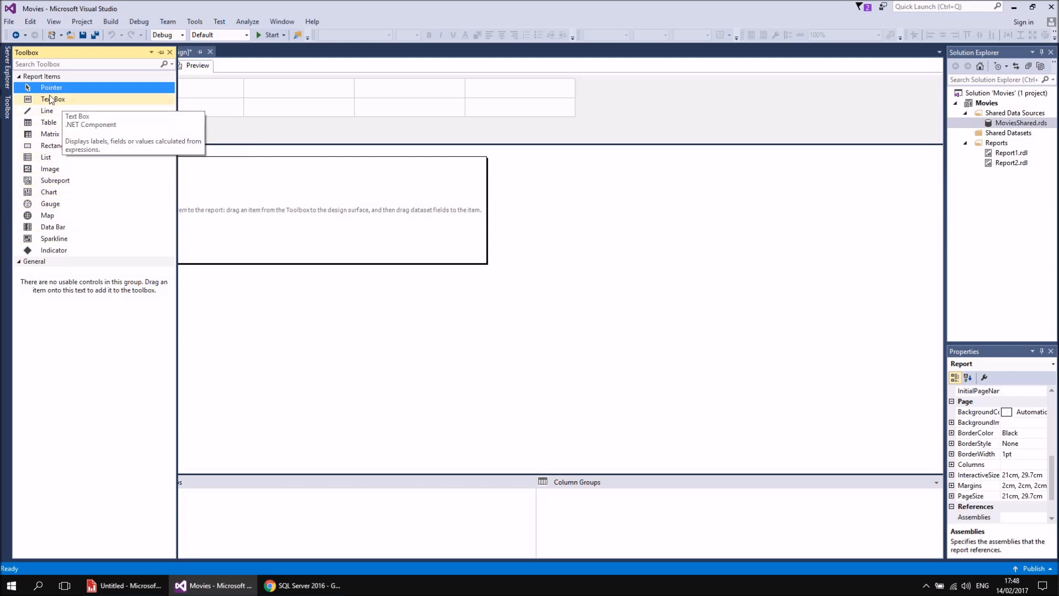
double_click(32, 101)
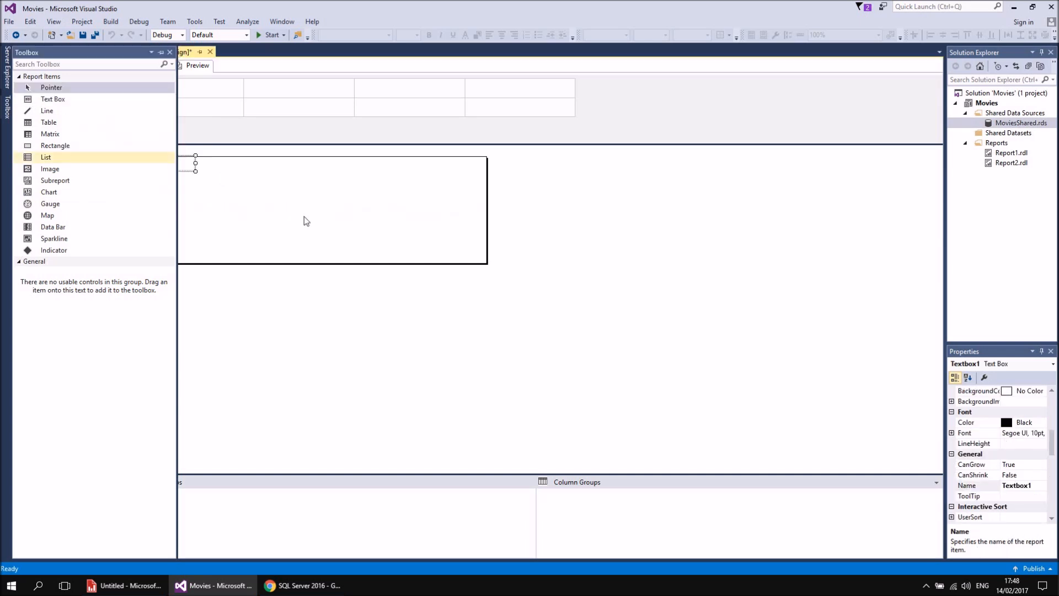
click(246, 204)
click(178, 169)
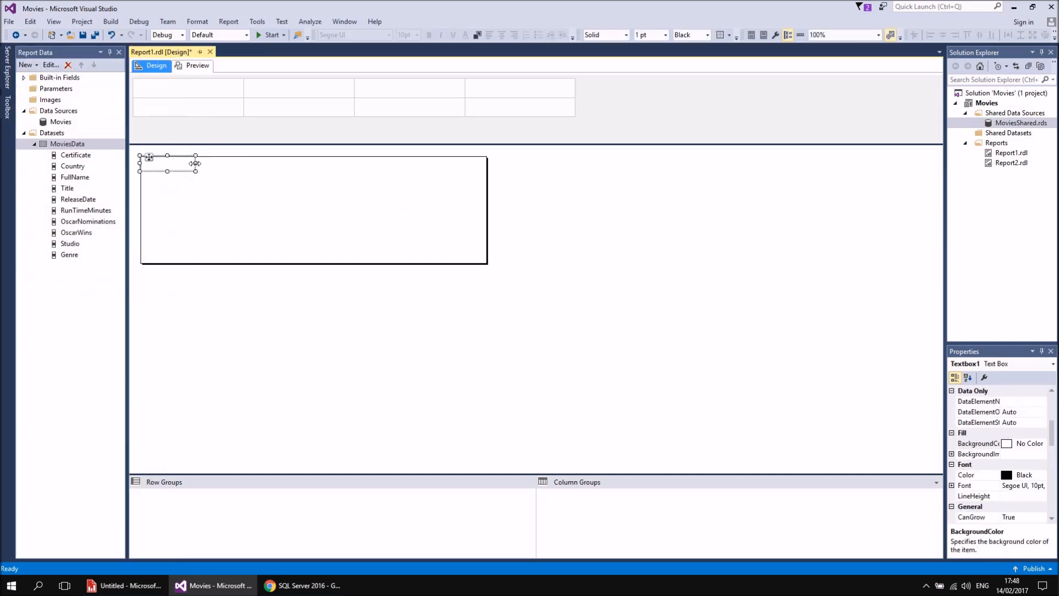
drag(196, 163, 488, 163)
- Enter the title "Simple Movie Report" in the new text box, correcting the misspelt last word
text(S)
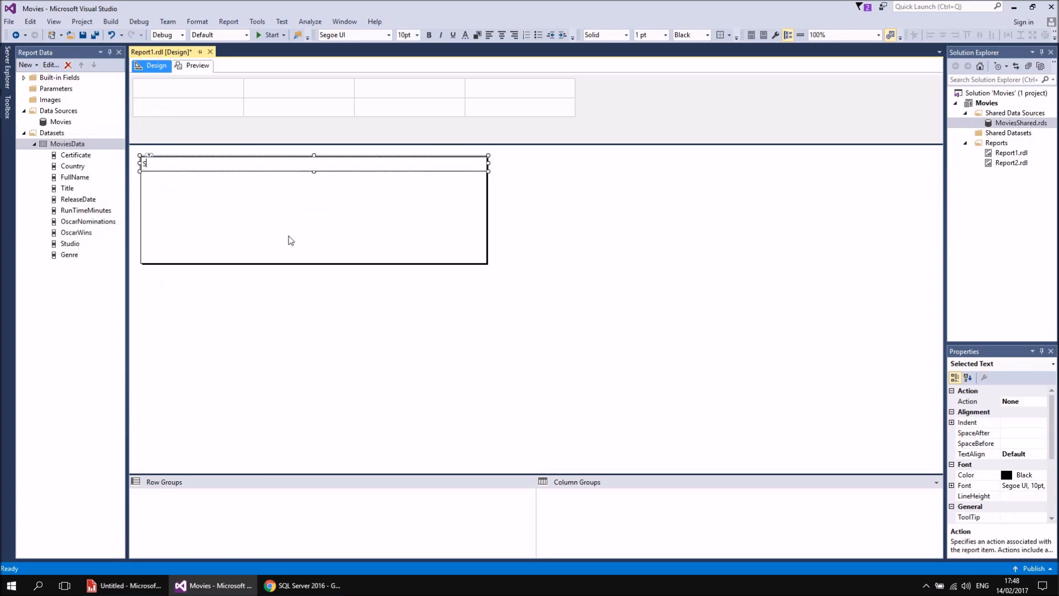
text(imple Movie Reoprt)
key(BackSpace)
key(BackSpace)
key(BackSpace)
key(BackSpace)
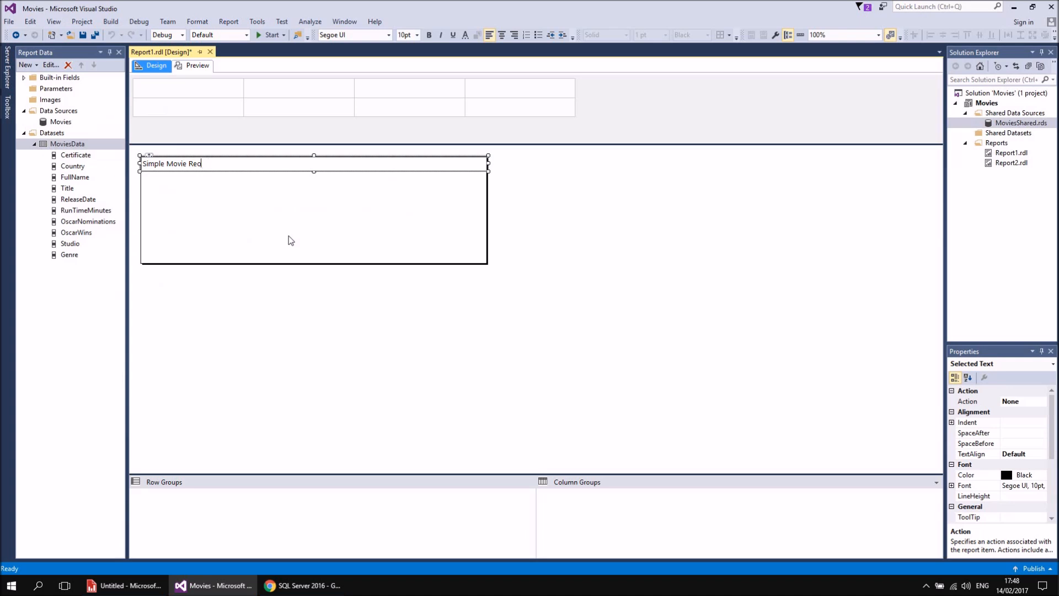
- Complete the title text as "Simple Movie Report" and give its text box a SlateBlue background
text(port)
click(239, 220)
click(280, 169)
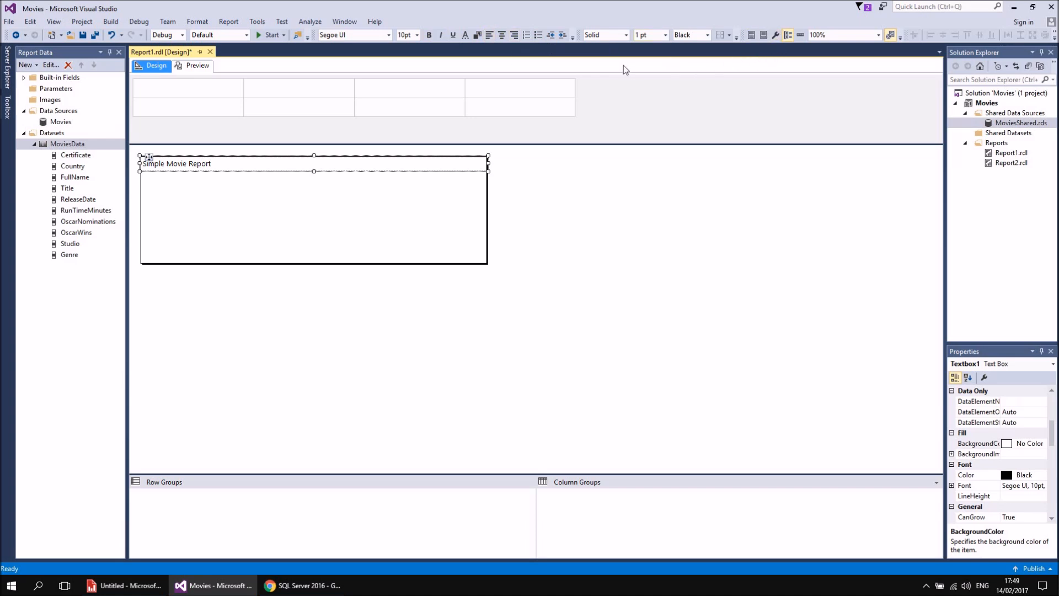
click(478, 36)
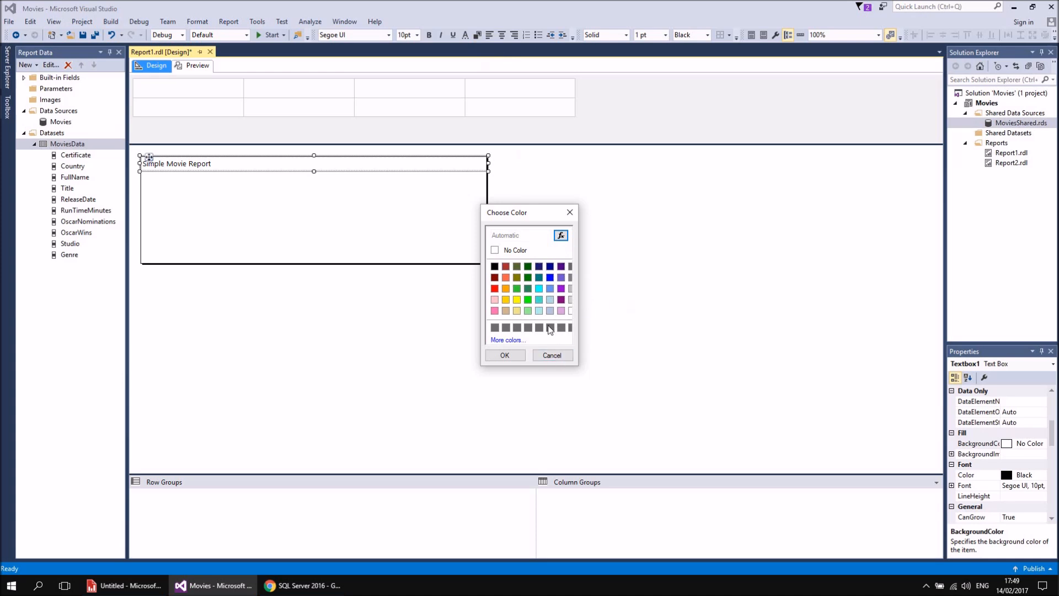
click(561, 277)
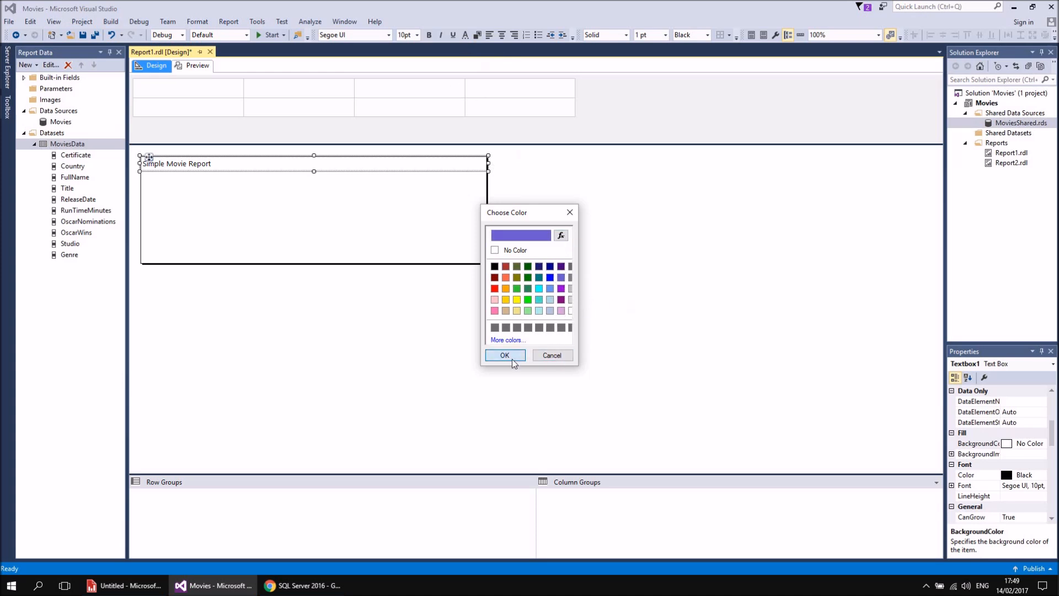
click(511, 357)
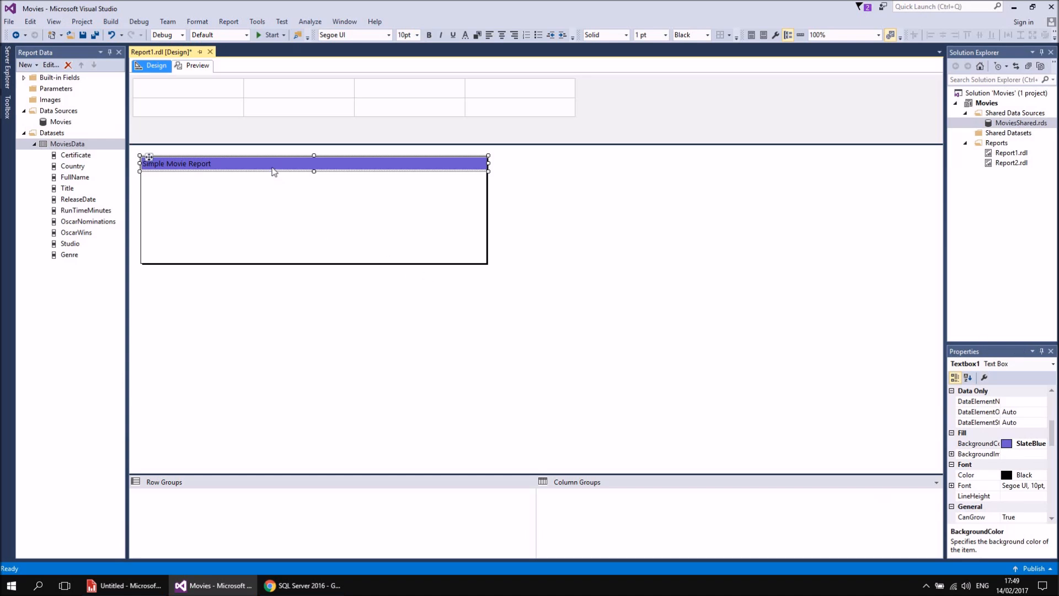
- Set the title text box's font colour to White and its style to bold in the Text Box Properties
right_click(273, 168)
click(295, 269)
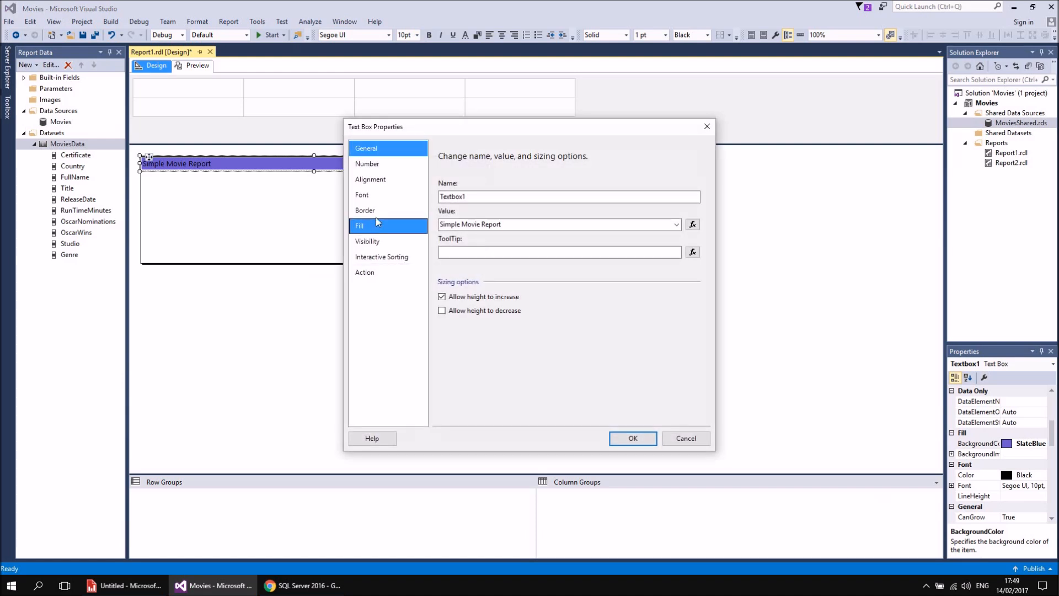
click(363, 195)
click(636, 314)
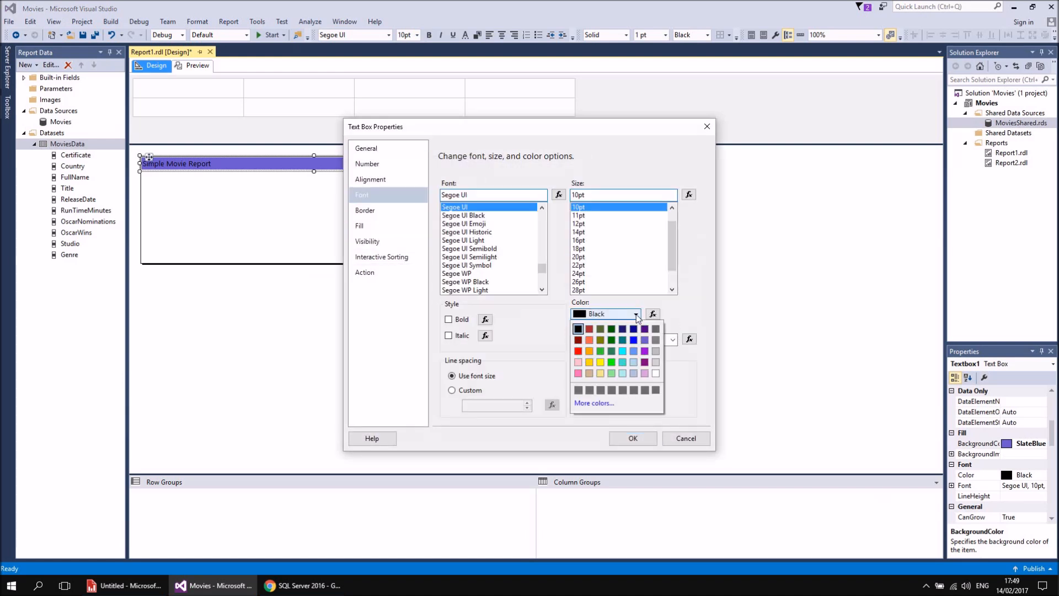
click(656, 373)
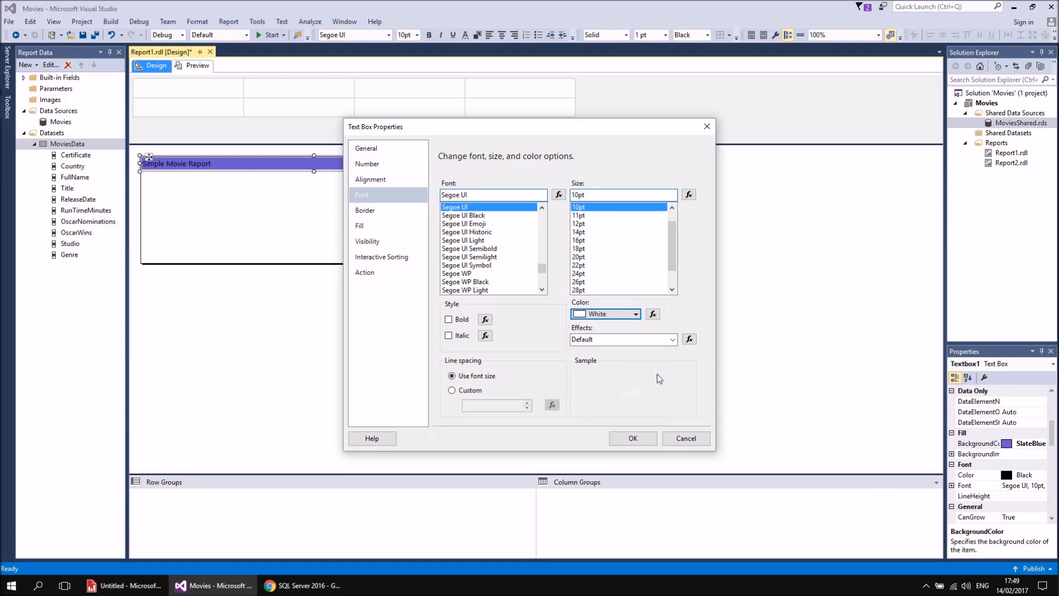
click(448, 319)
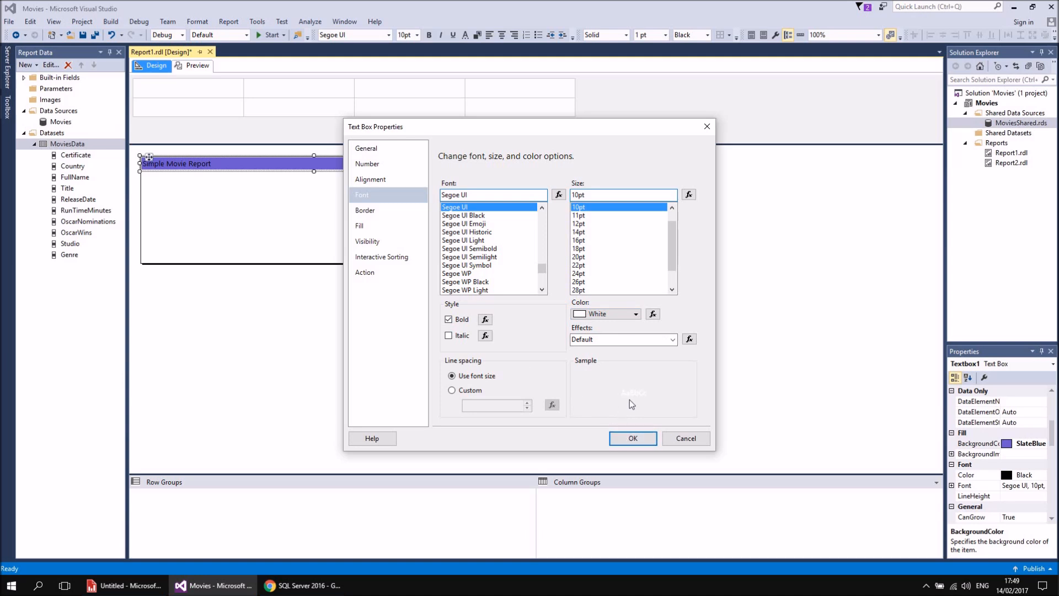
- Set the title's horizontal alignment to Center and apply the text box properties
click(383, 179)
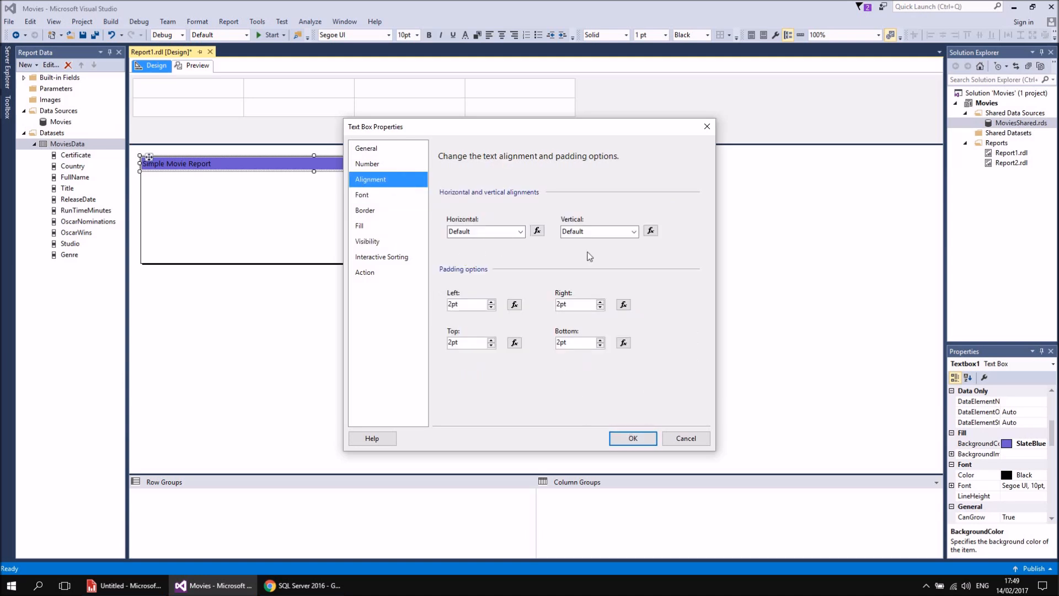
click(520, 231)
click(478, 267)
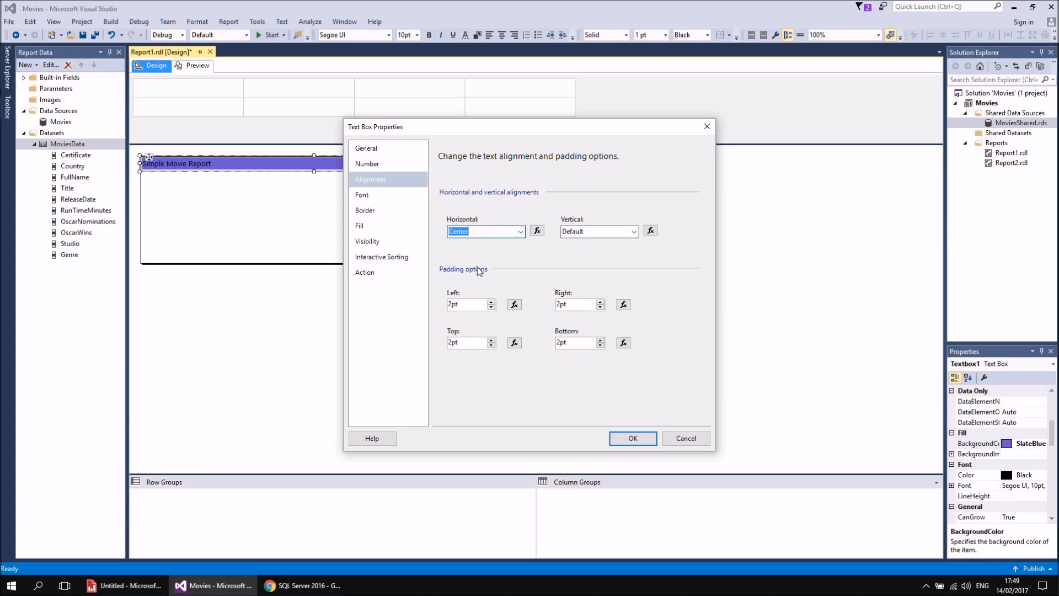
click(632, 437)
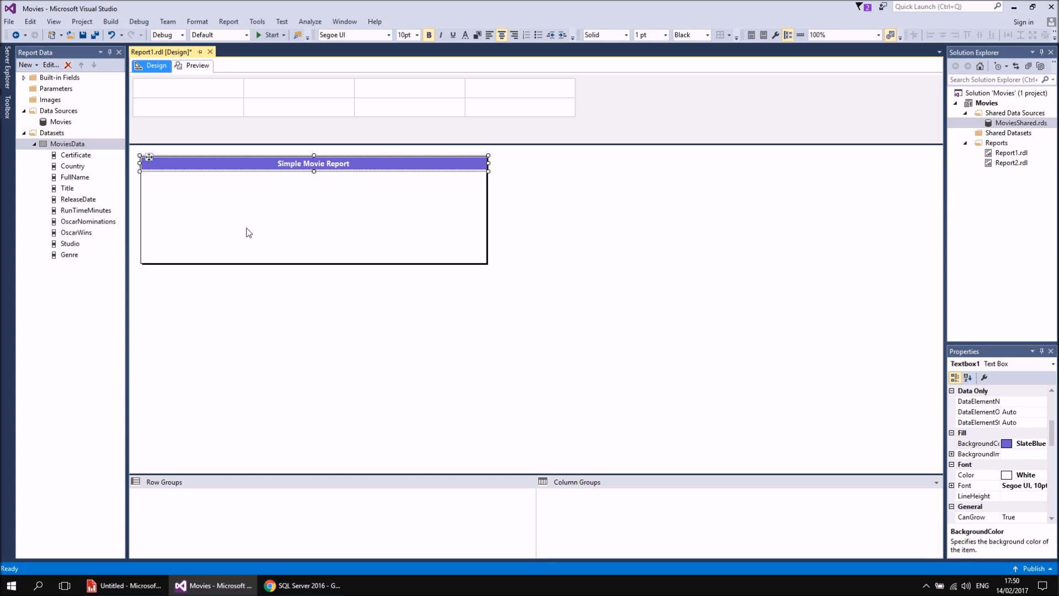
- Insert a table into the report body just below the title
click(5, 113)
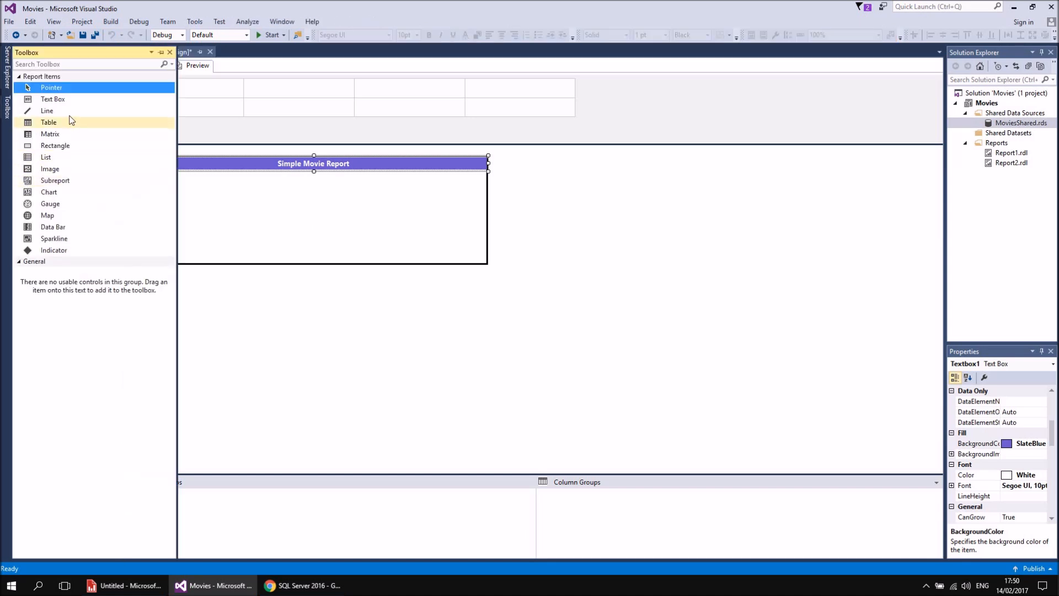
drag(47, 125, 147, 175)
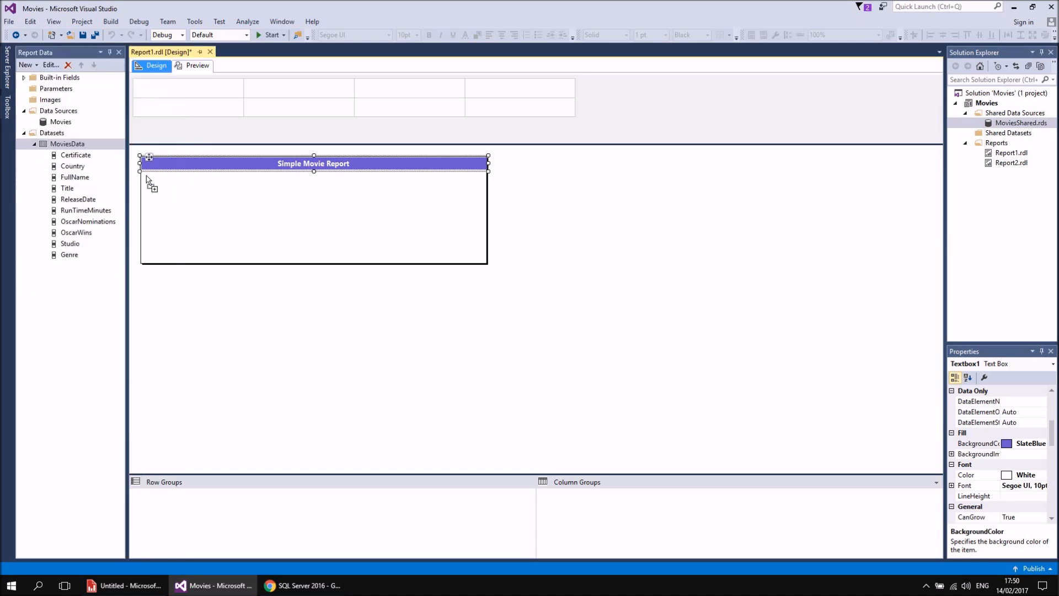
right_click(177, 226)
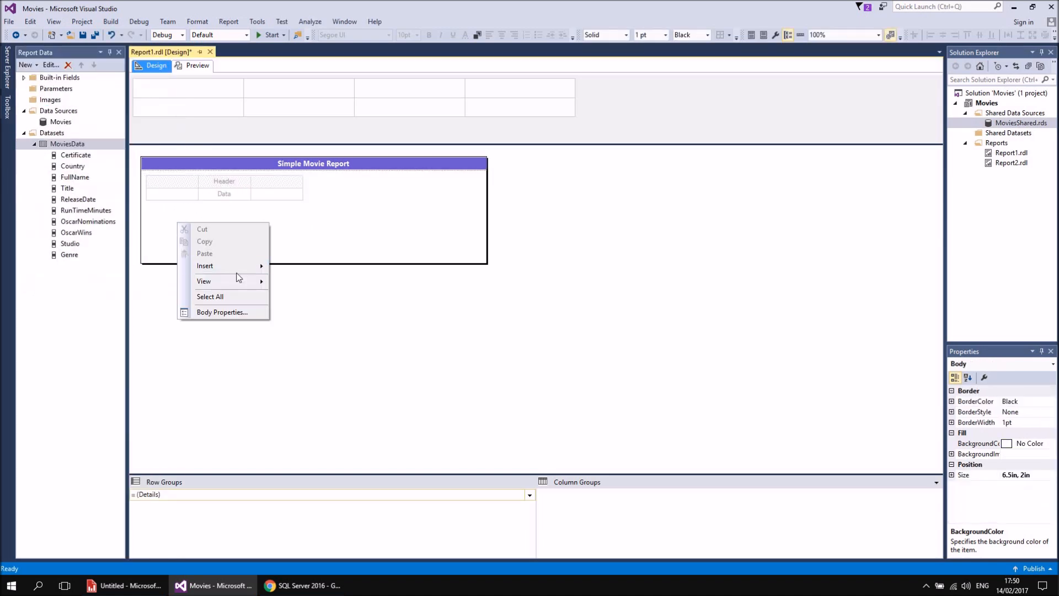
mouse_move(226, 266)
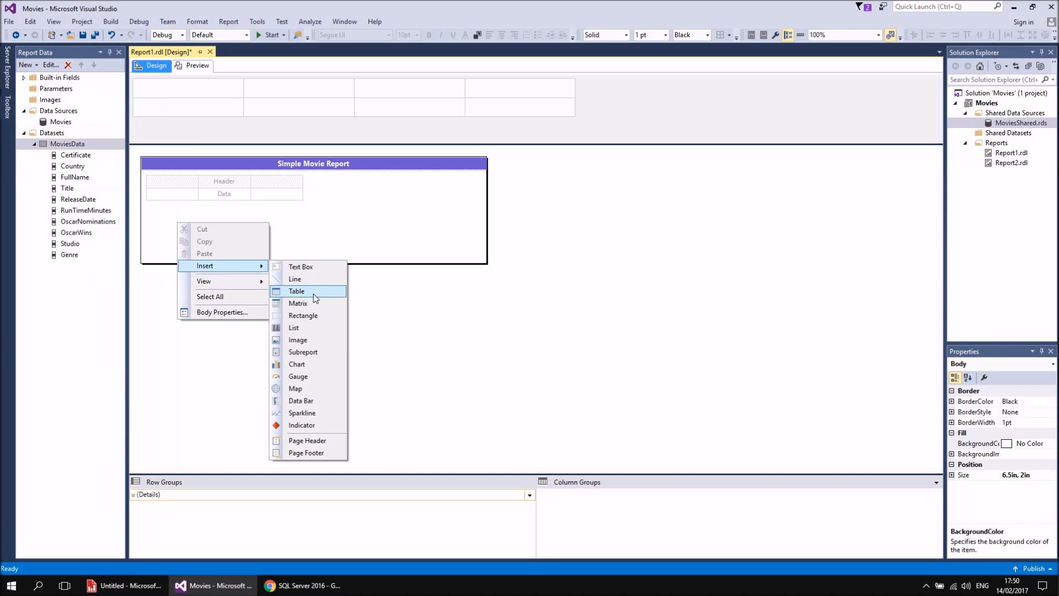
click(6, 107)
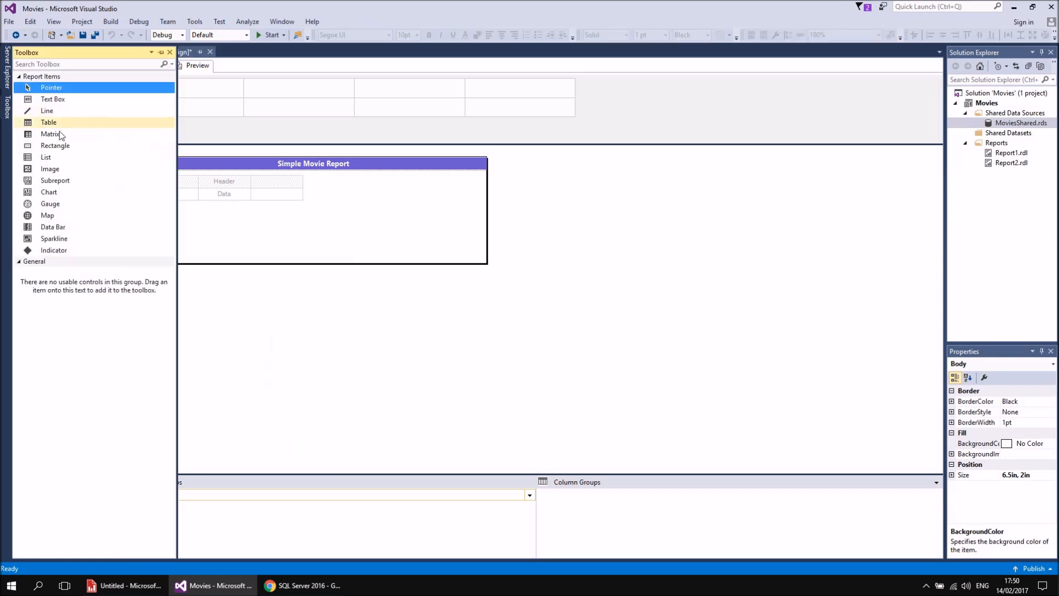
drag(40, 102, 250, 223)
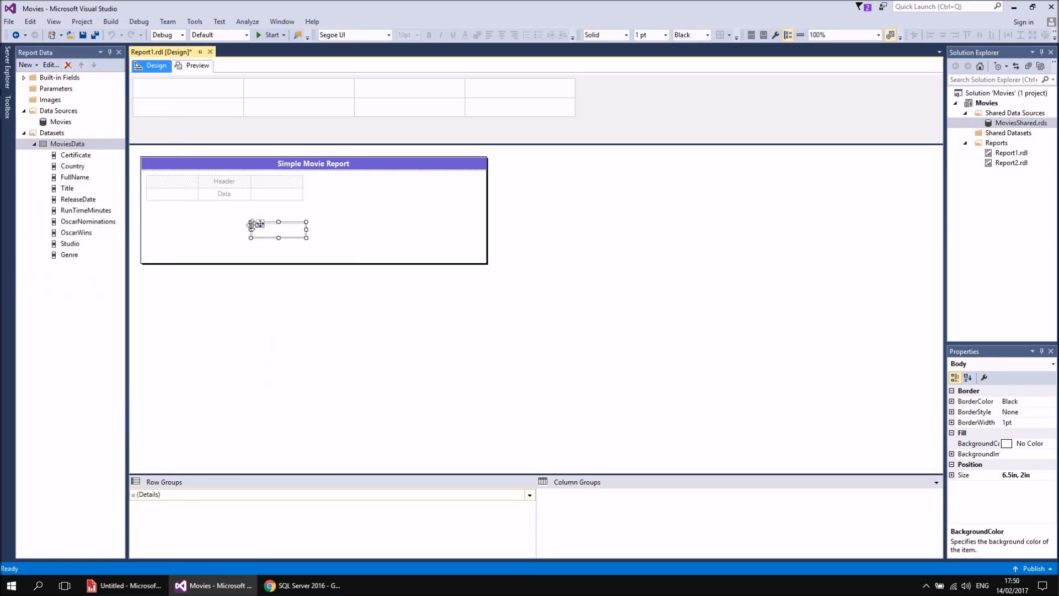
click(367, 197)
click(122, 585)
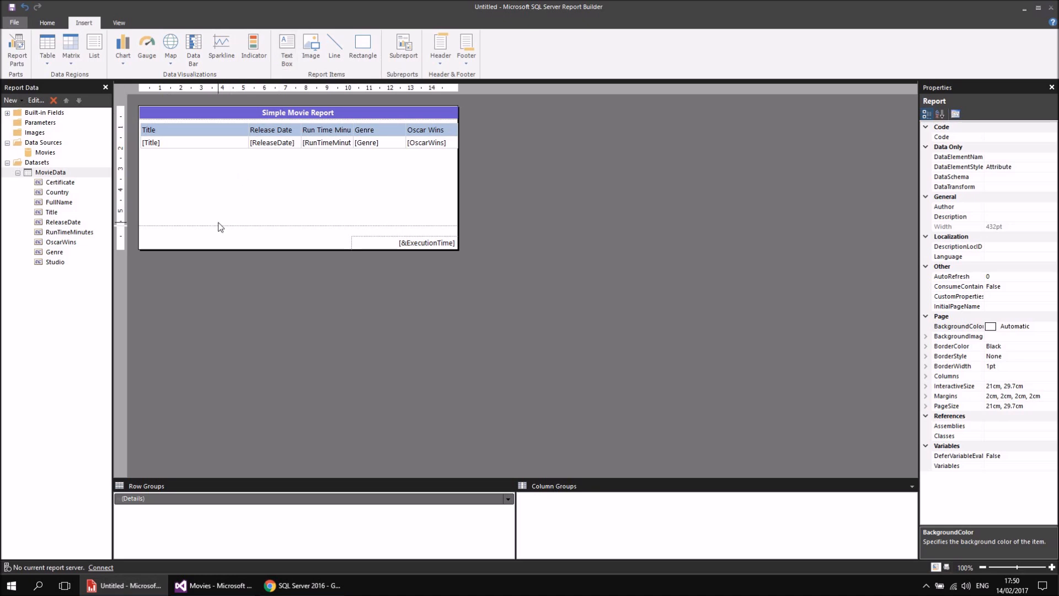
click(214, 585)
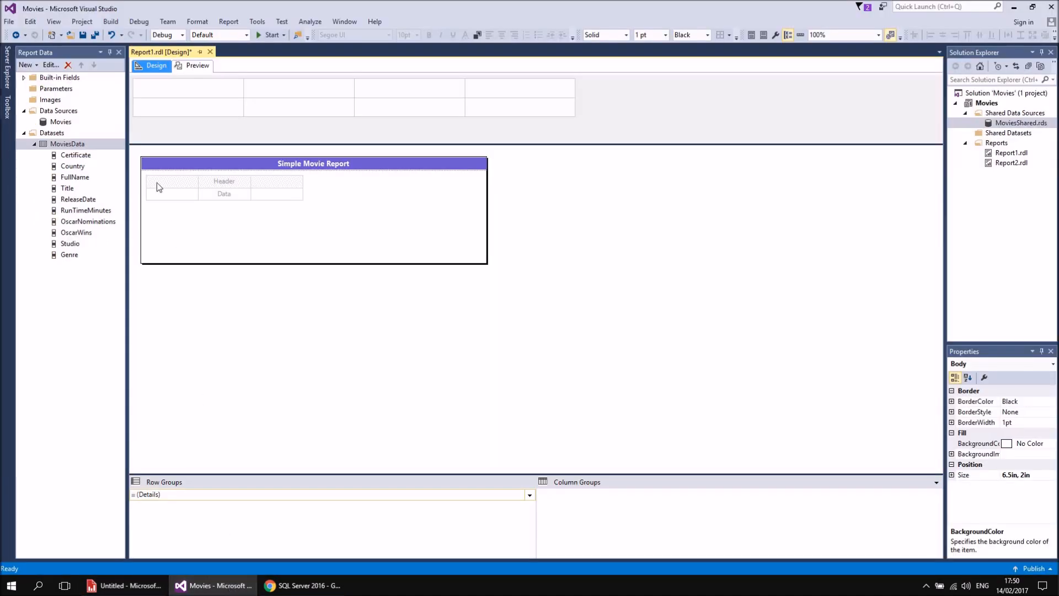
- Align the table with the report body's left edge and fill its data cells with Title, ReleaseDate and RunTimeMinutes
click(141, 170)
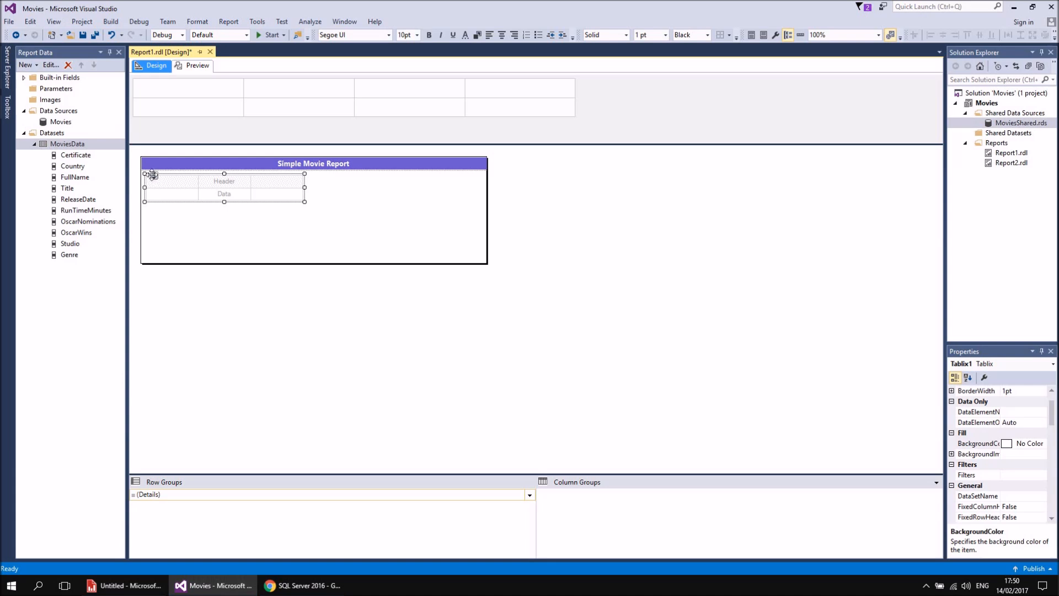
drag(147, 173, 141, 172)
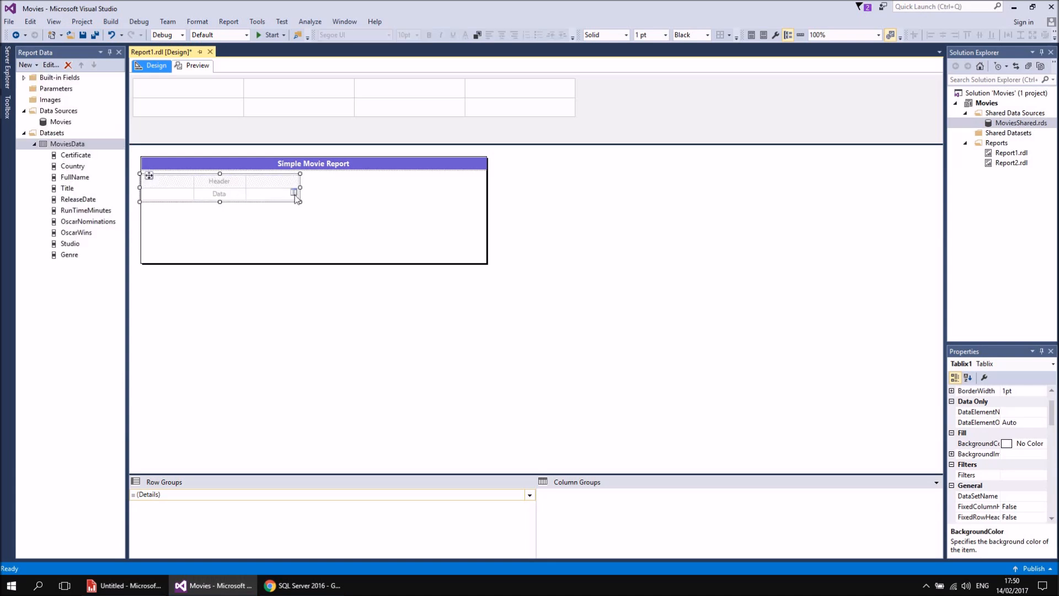
click(189, 193)
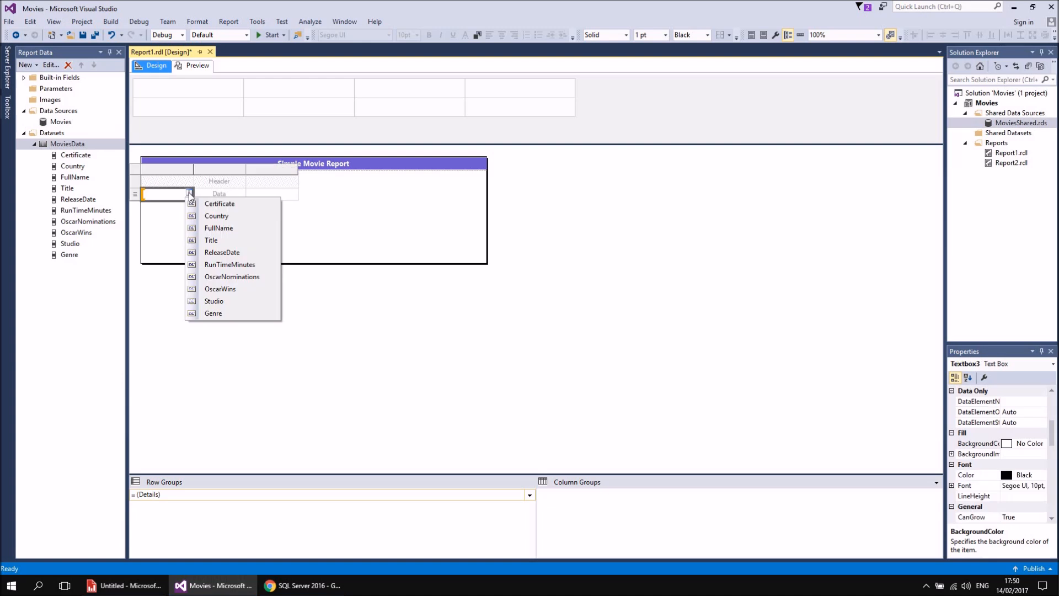
click(215, 240)
drag(206, 197, 208, 198)
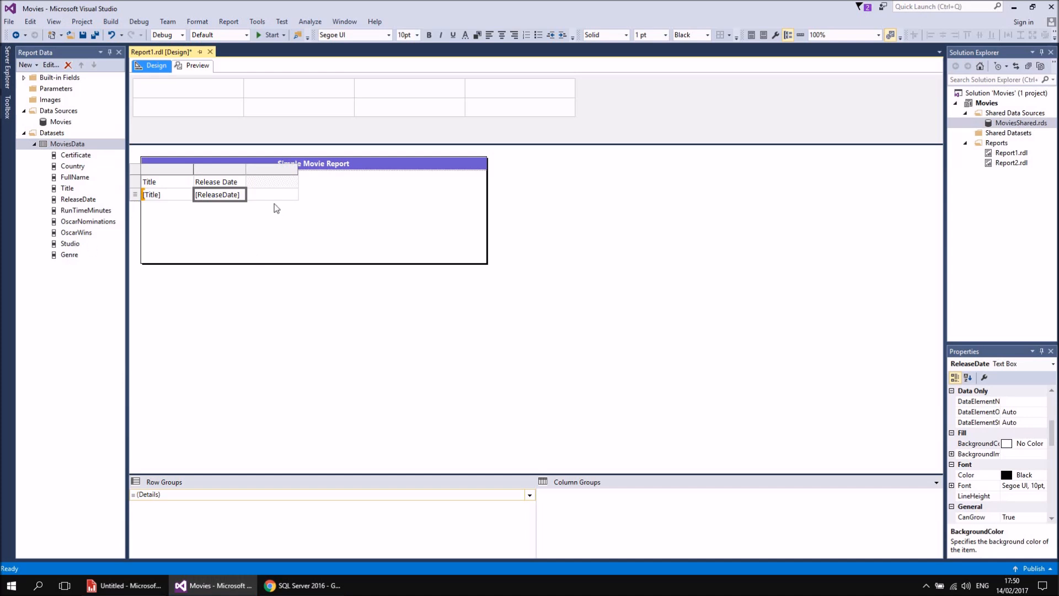
click(294, 194)
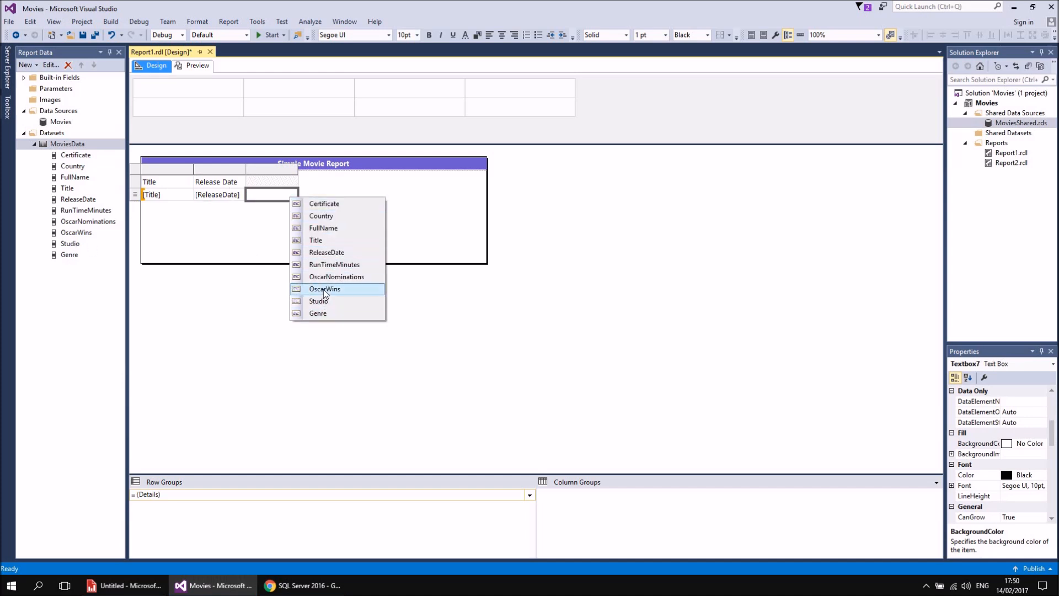
click(334, 264)
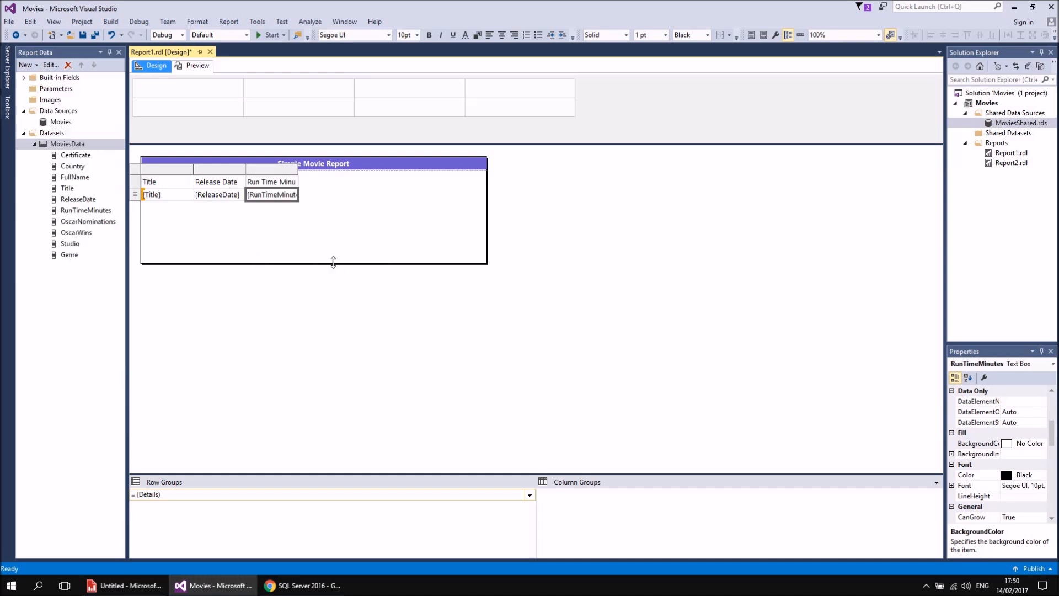
- Add Genre and OscarWins columns after RunTimeMinutes and widen the Title column so the table spans the report width
drag(69, 255, 301, 194)
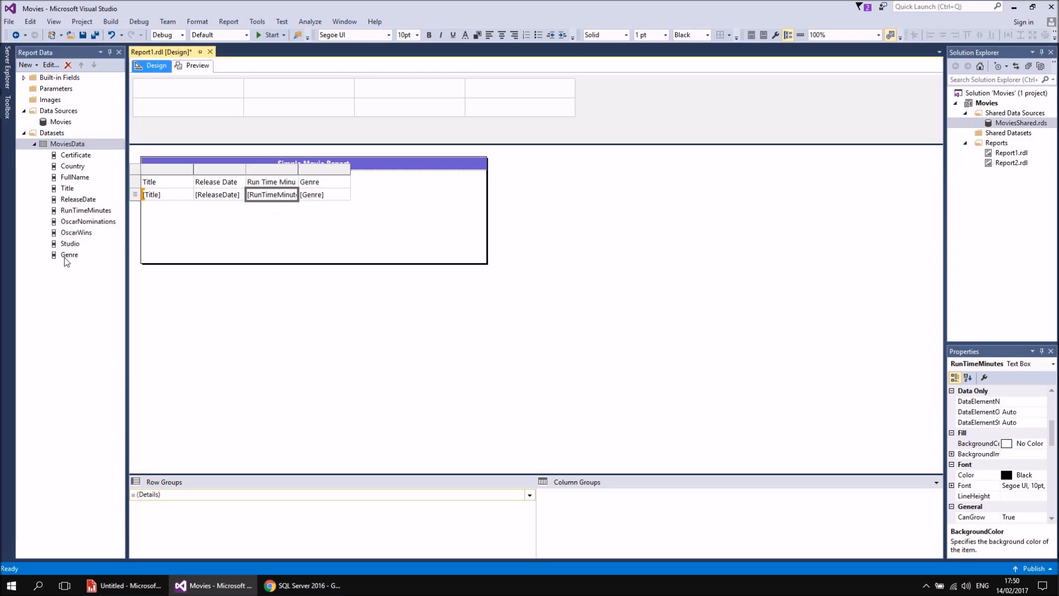
drag(68, 233, 366, 194)
drag(193, 171, 277, 172)
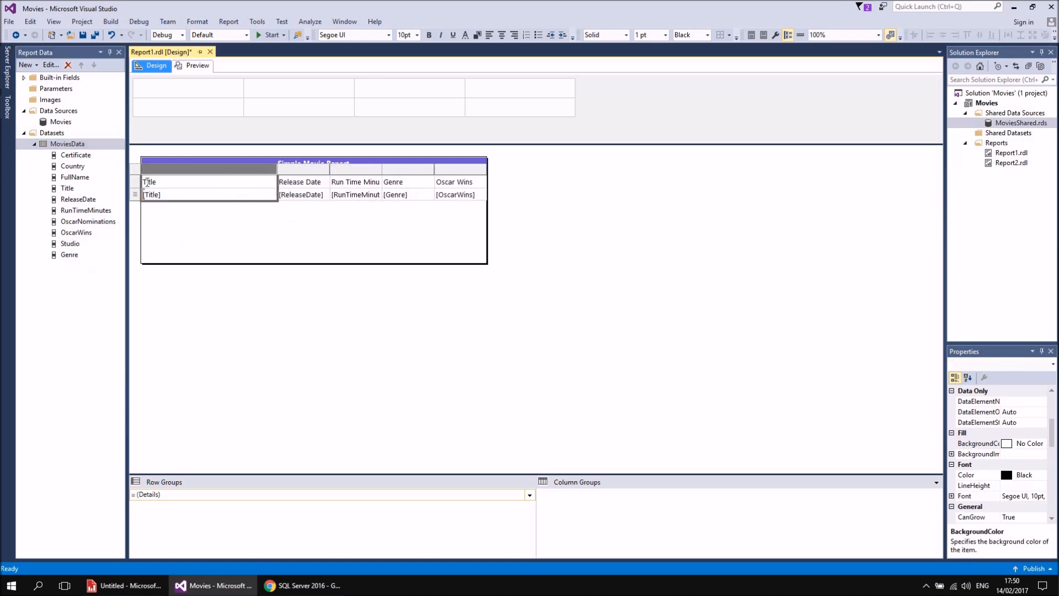
- Give the table's header row a LightSteelBlue background and make its text bold
click(135, 182)
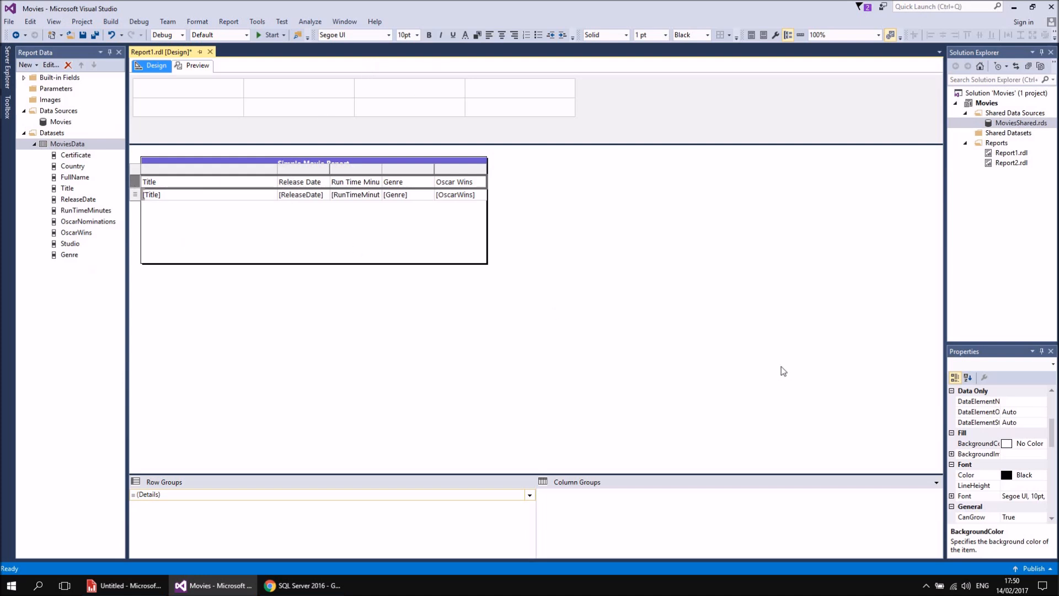
click(476, 35)
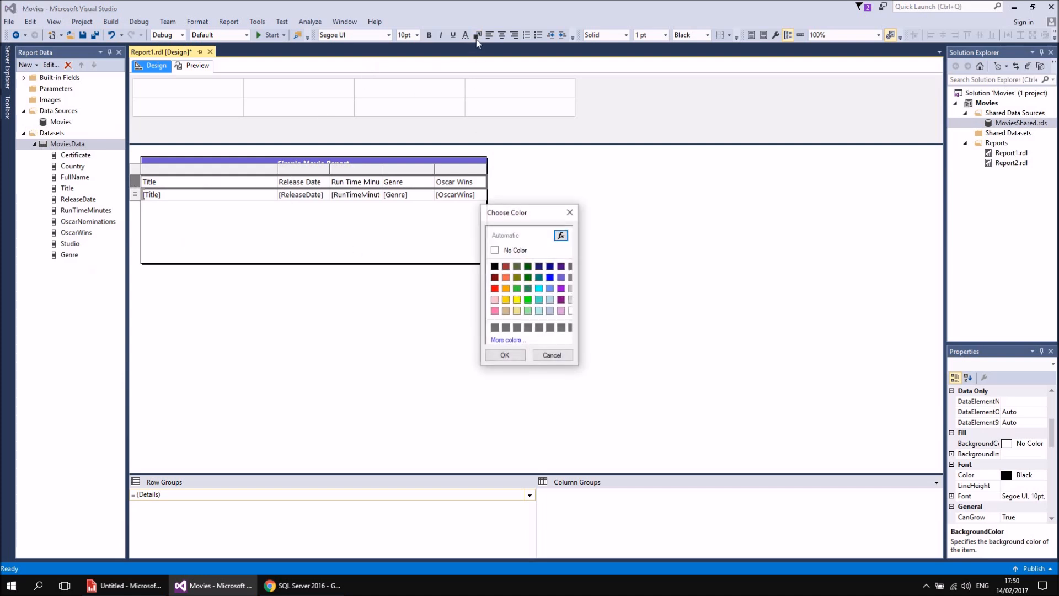
click(552, 311)
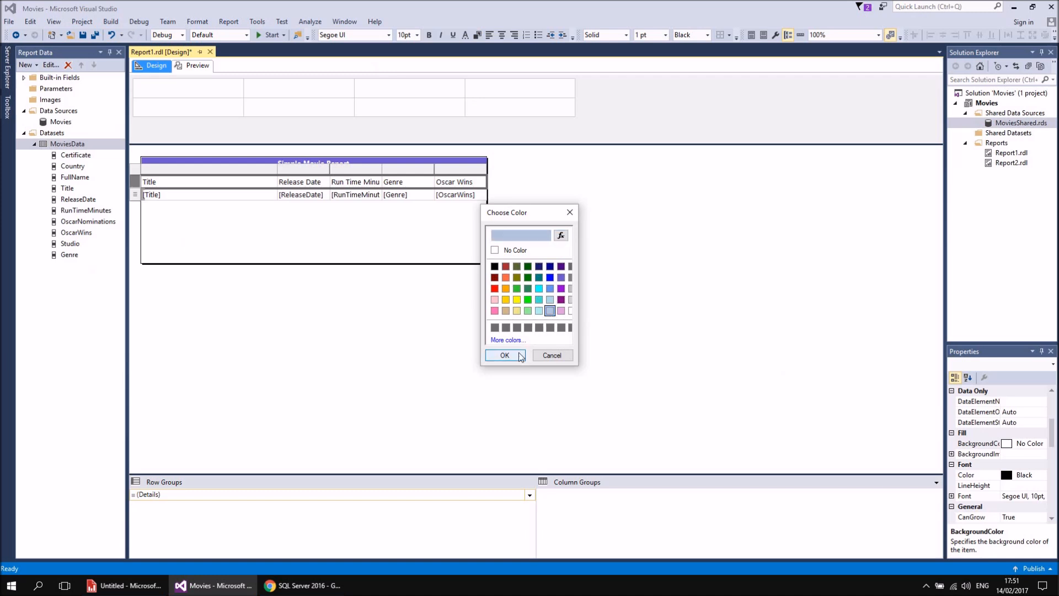
click(519, 355)
click(429, 35)
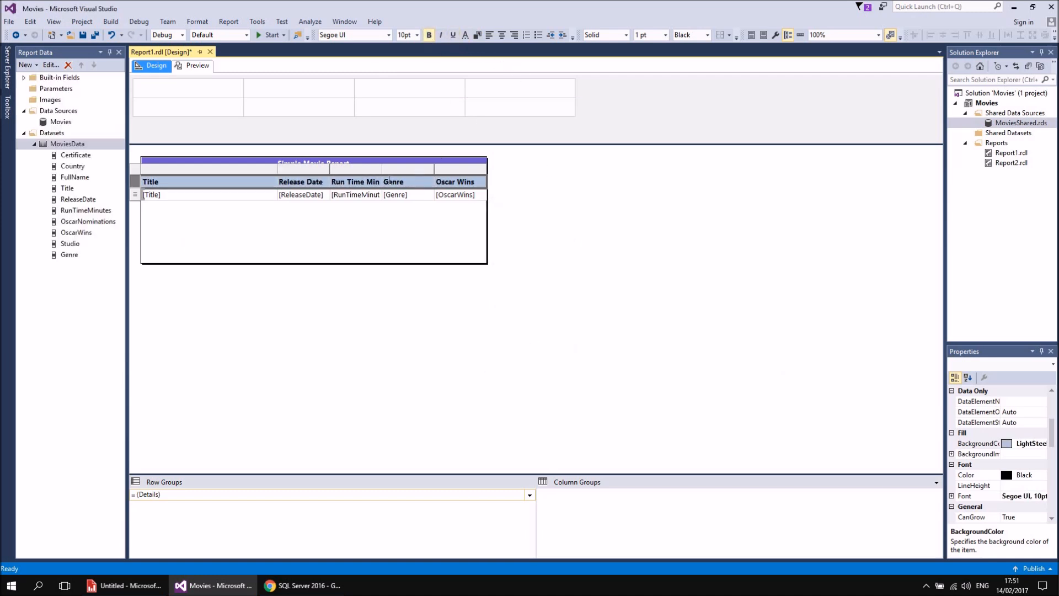
click(205, 227)
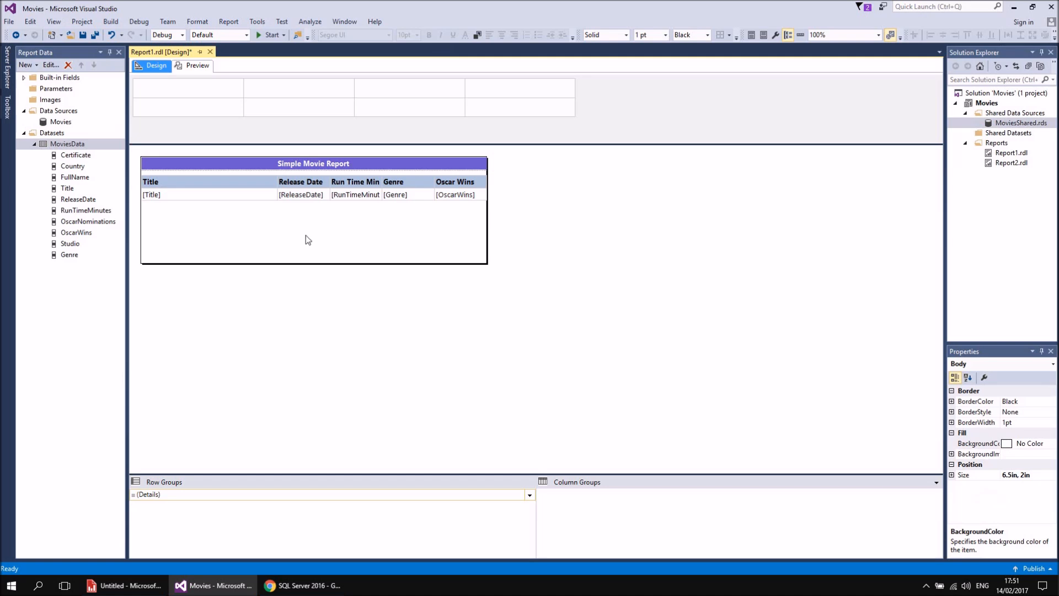
- Format the ReleaseDate data cell as a date using the 31/01/2000 type without the regional asterisk
right_click(311, 201)
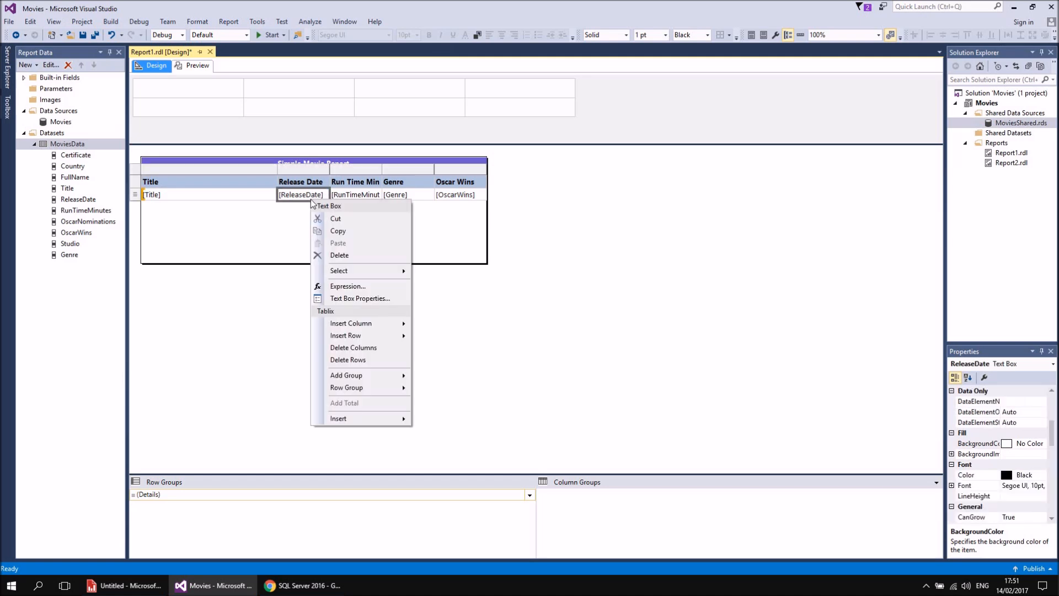
click(372, 298)
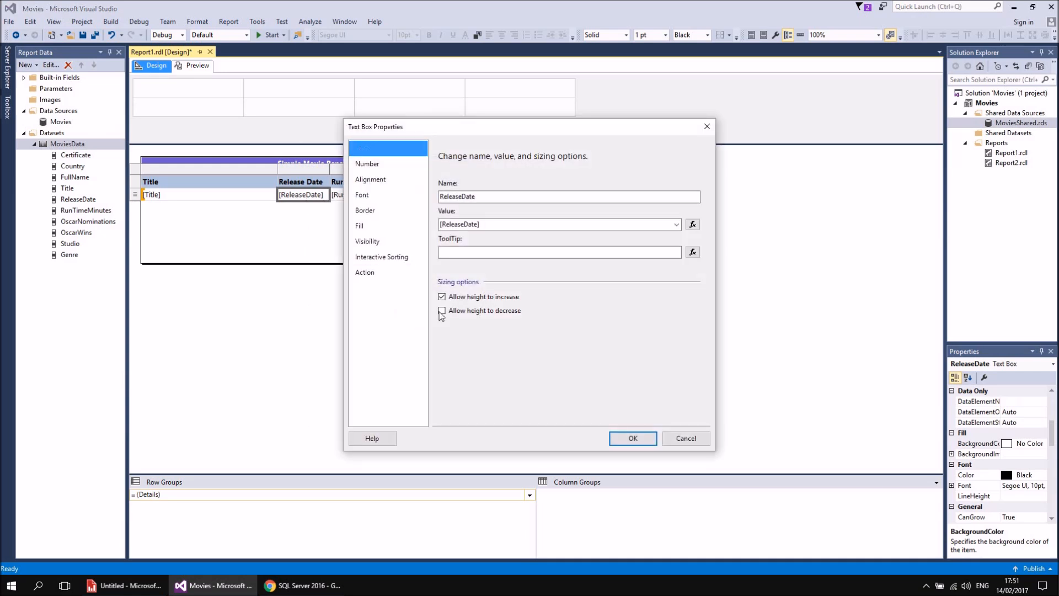
click(368, 165)
click(453, 219)
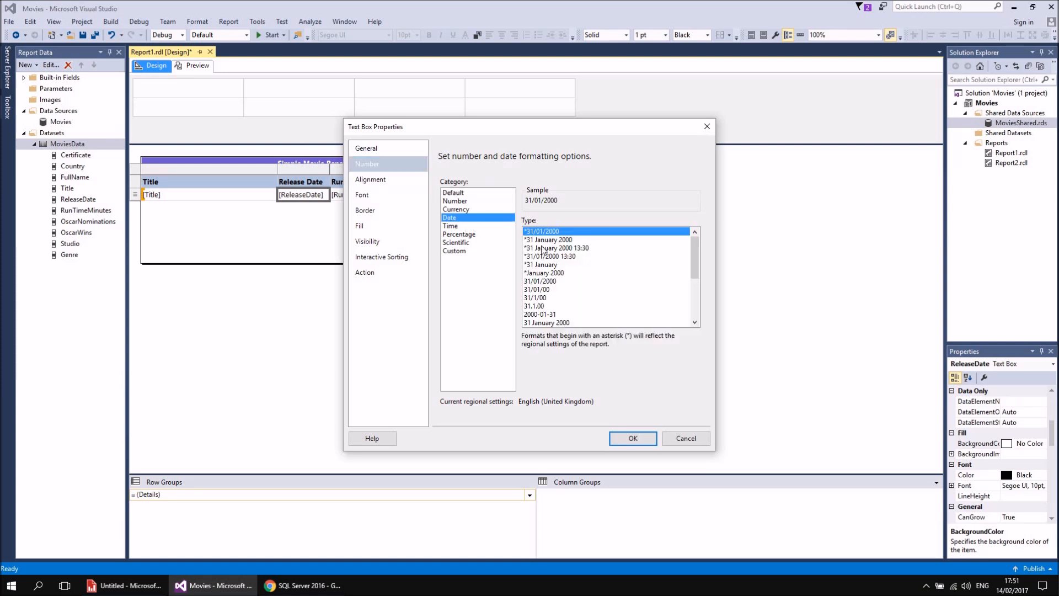
click(543, 281)
click(642, 438)
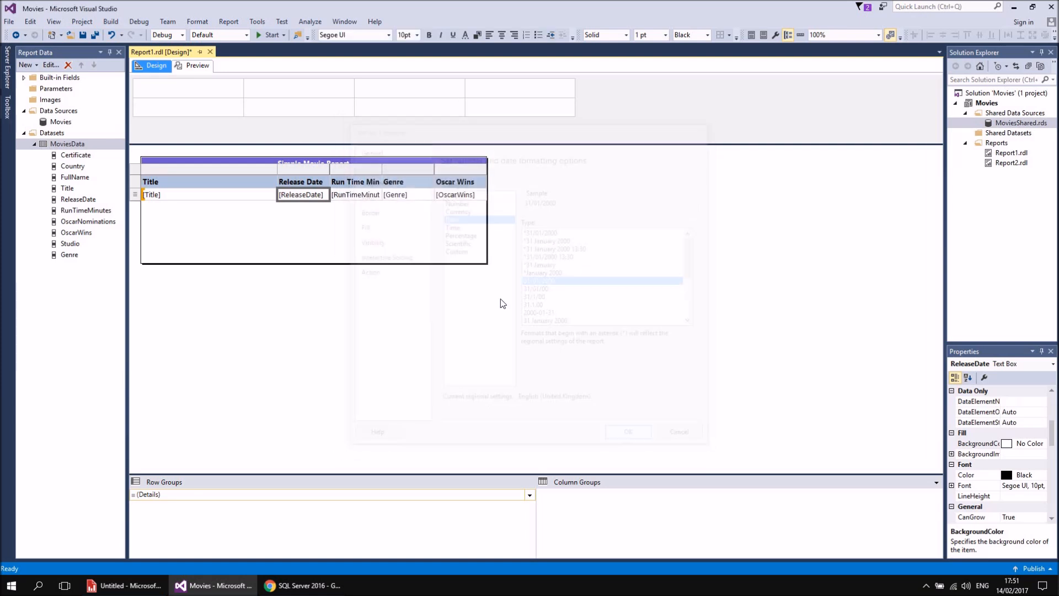
- Set the number format of the RunTimeMinutes data cell to 0.00 in its properties
click(357, 205)
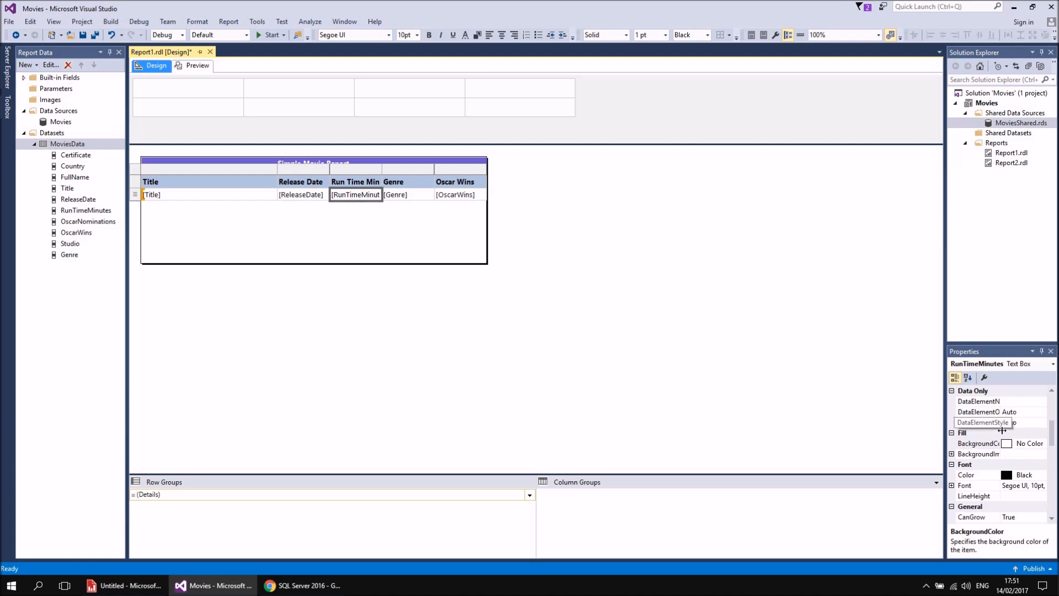
drag(974, 346, 973, 236)
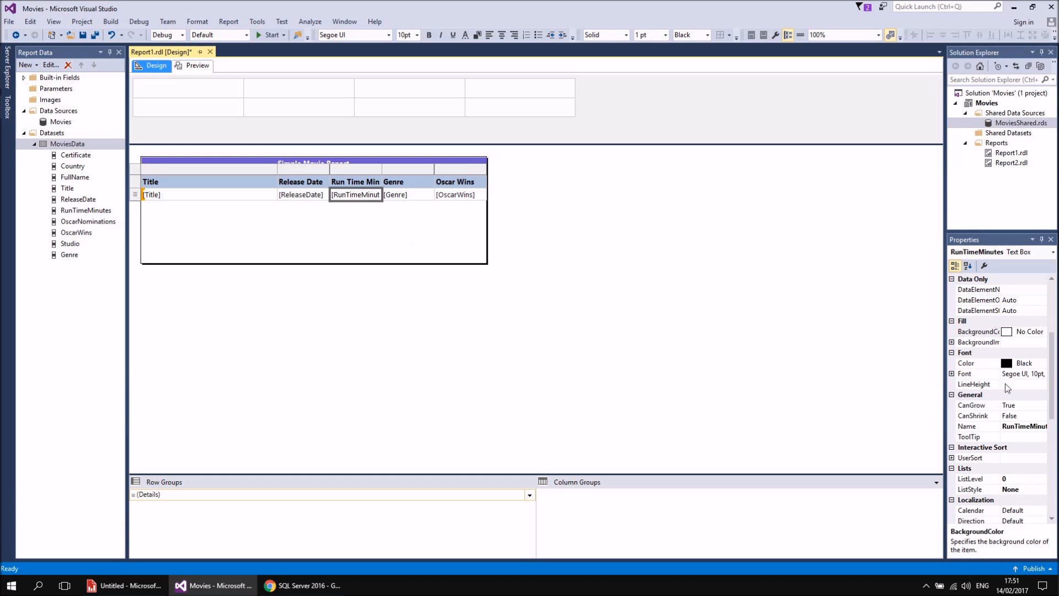
drag(1052, 375, 1052, 433)
click(1018, 436)
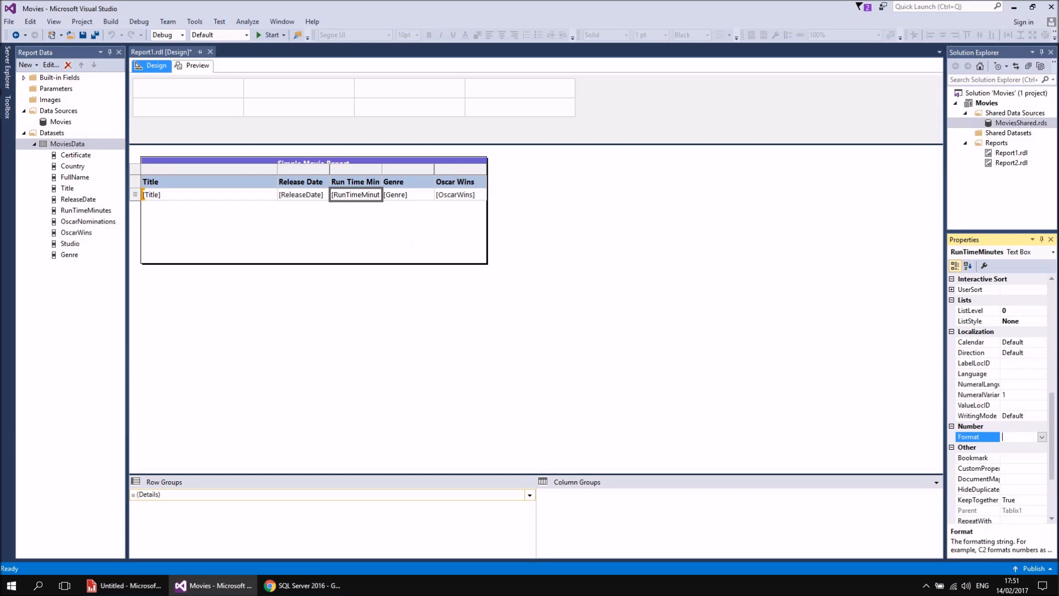
text(0.00)
click(362, 280)
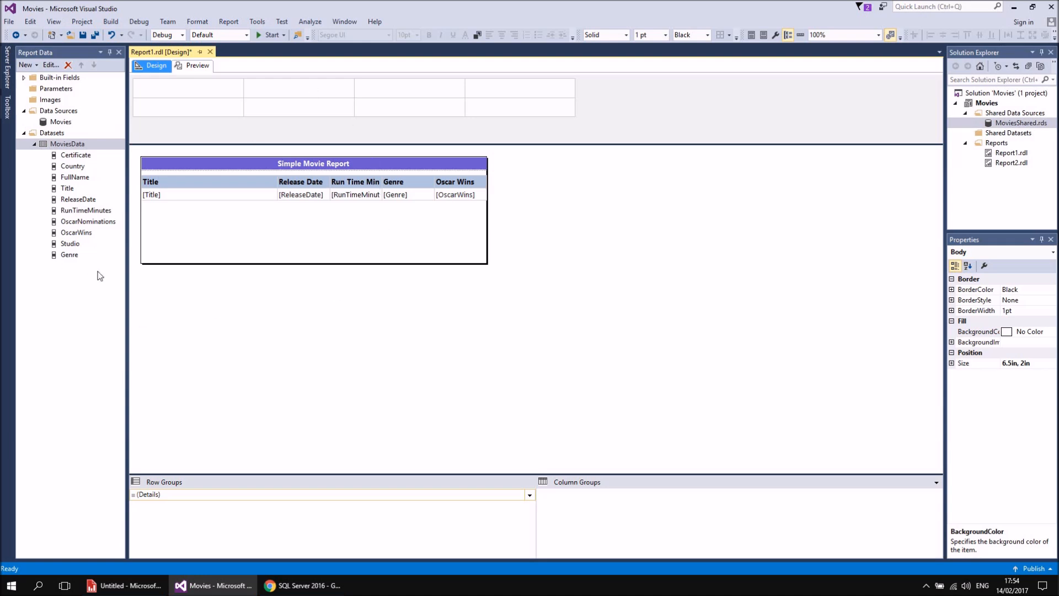
- Add a calculated field named Success to the MoviesData dataset
right_click(61, 147)
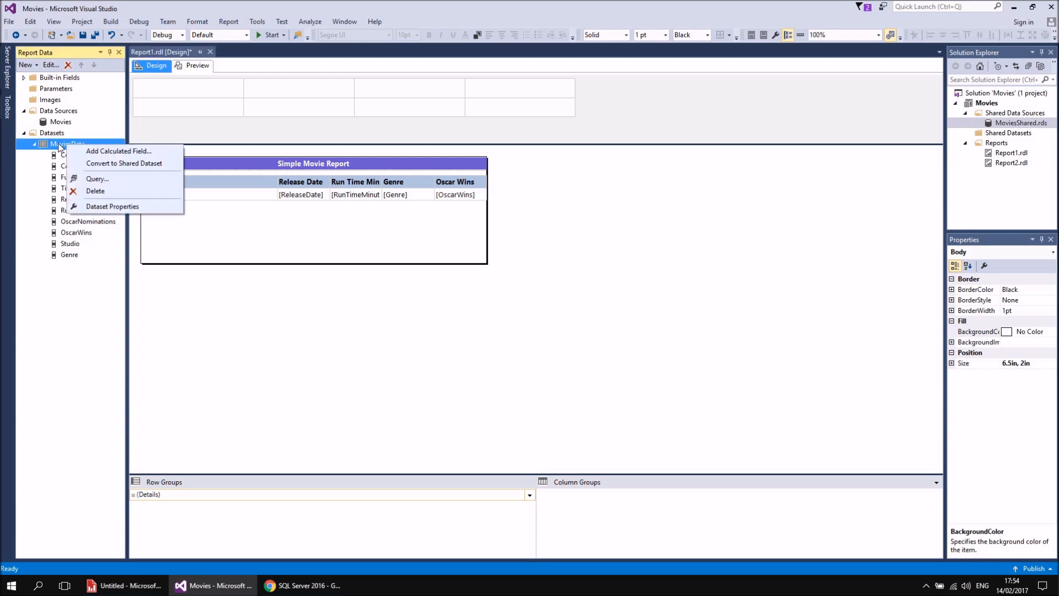
click(83, 154)
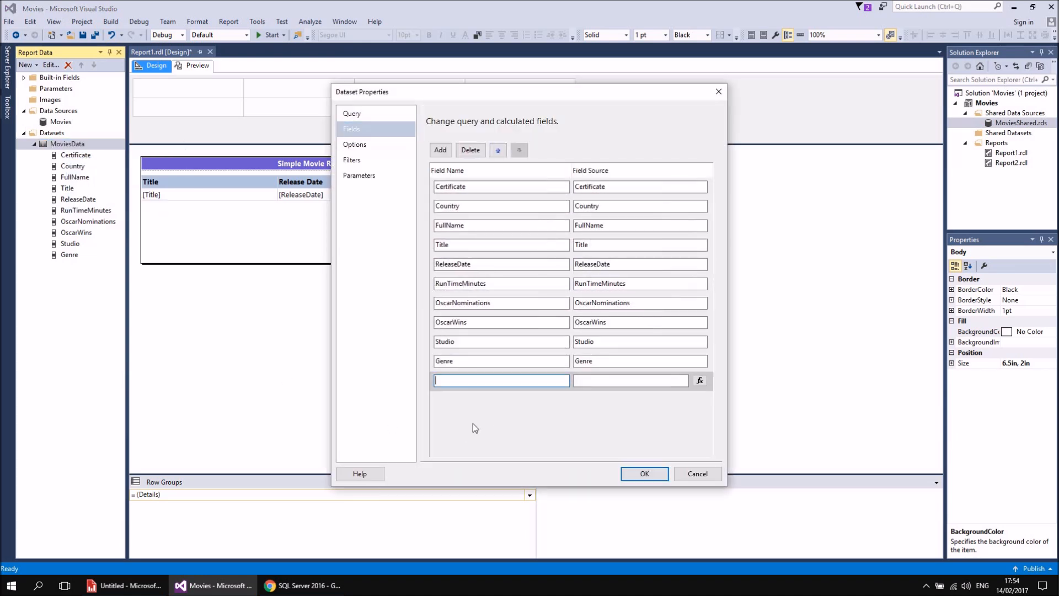
text(Success)
key(Tab)
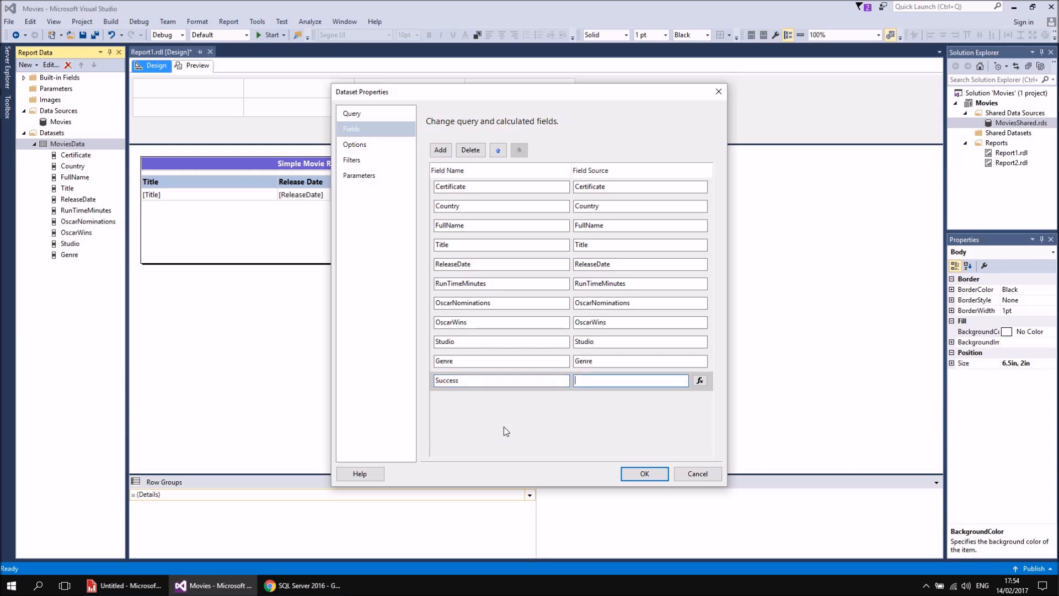
- Begin the Success field's source expression with =iif( and list the MoviesData fields for reference
click(700, 380)
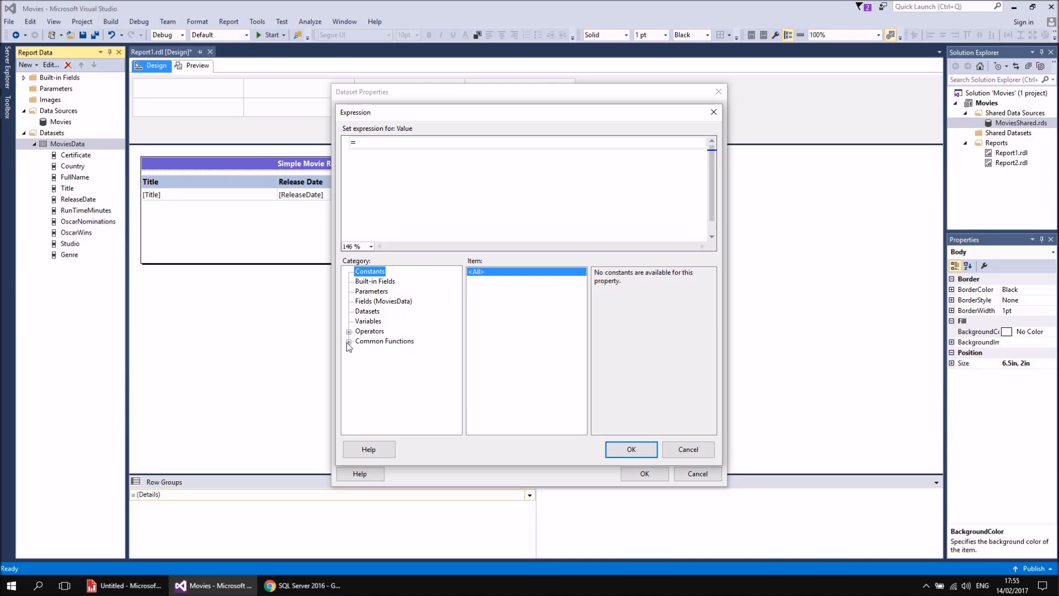
click(367, 142)
text(iif()
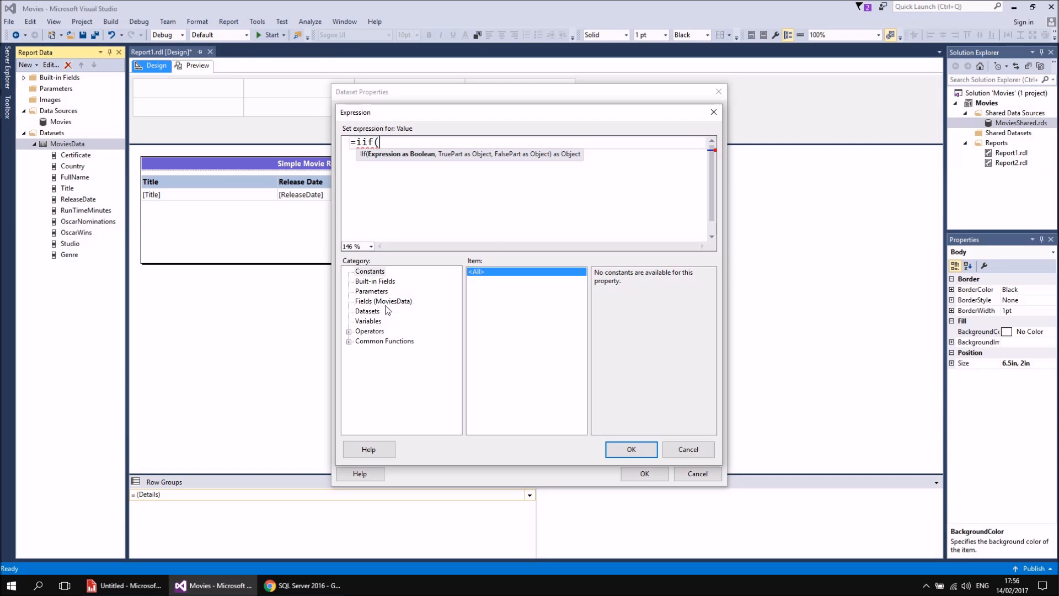
click(366, 303)
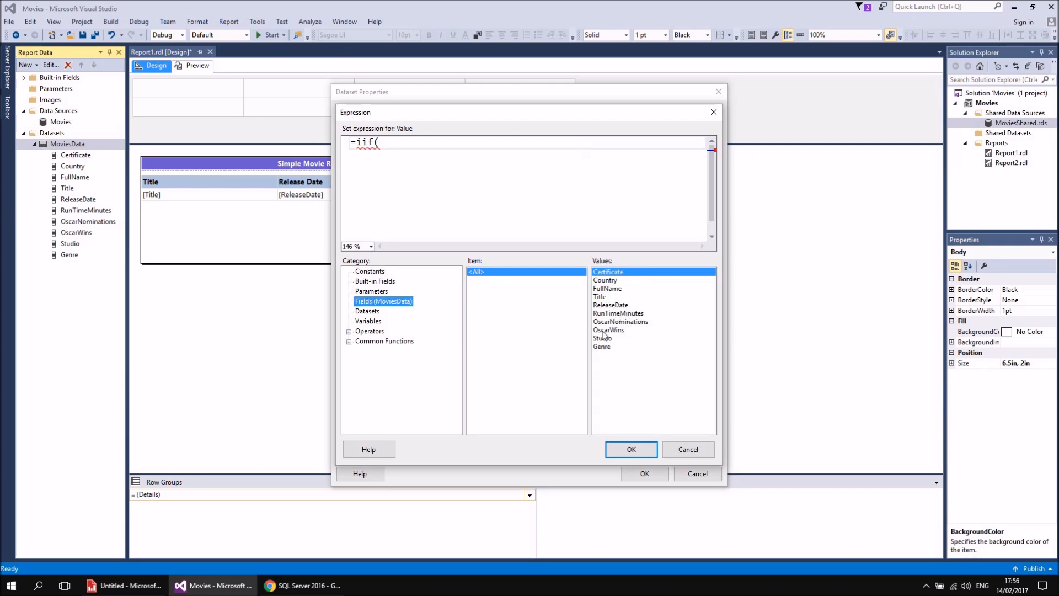
click(394, 145)
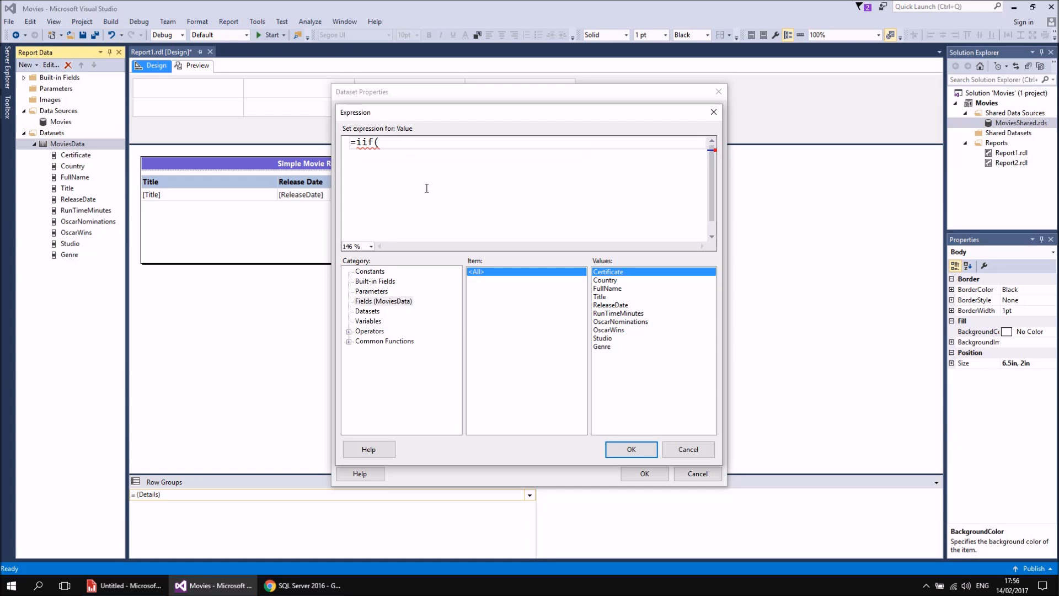
- Enter Fields!OscarWins.Value>0 as the condition of the iif function
text(Fields!)
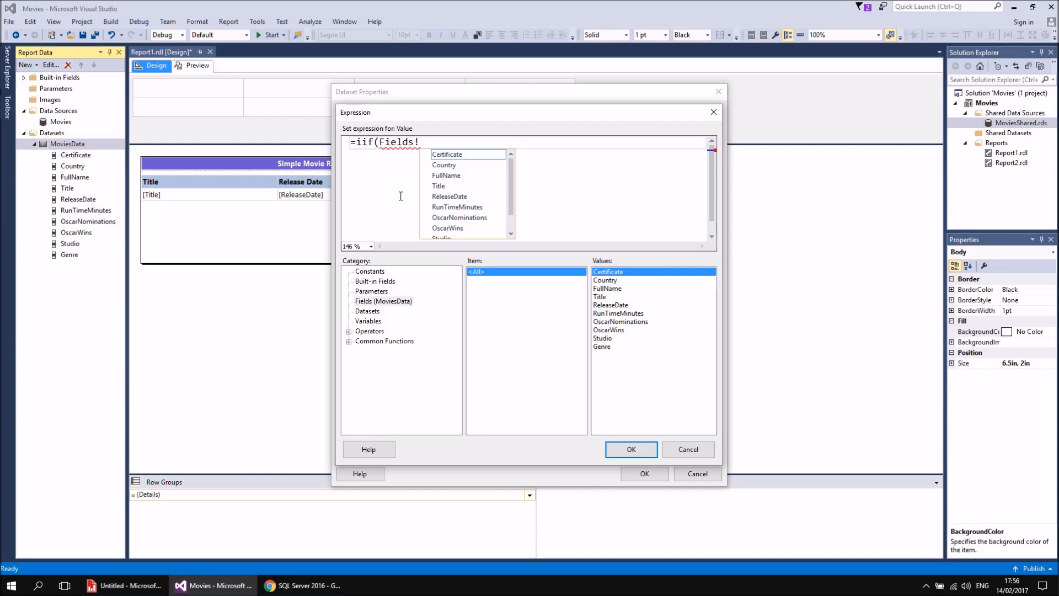
key(Down)
key(Down)
key(Down)
key(Down)
key(Down)
key(Down)
key(Down)
key(Down)
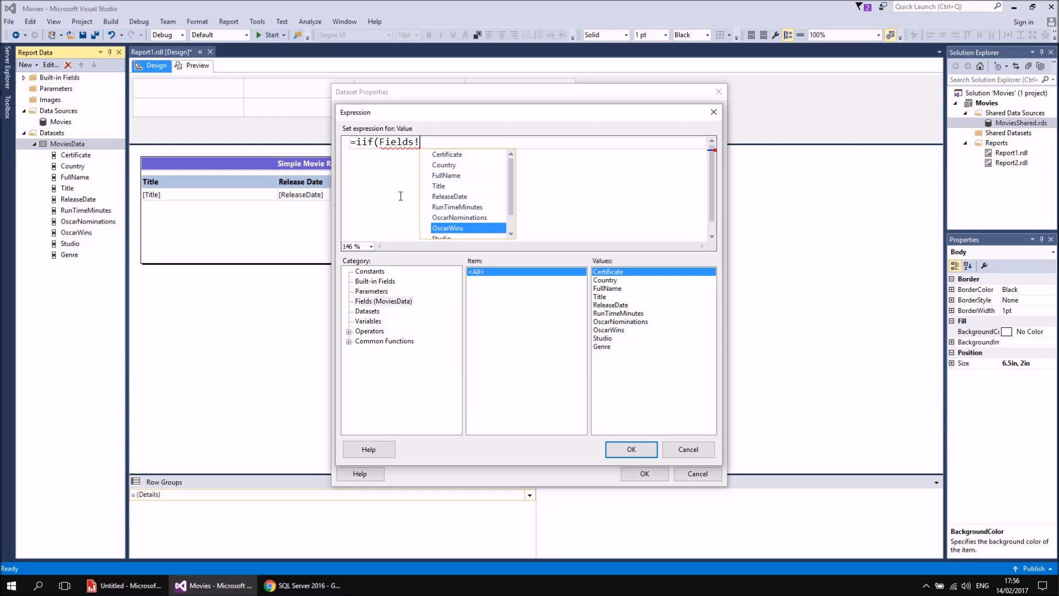
text(OscarWins`)
key(BackSpace)
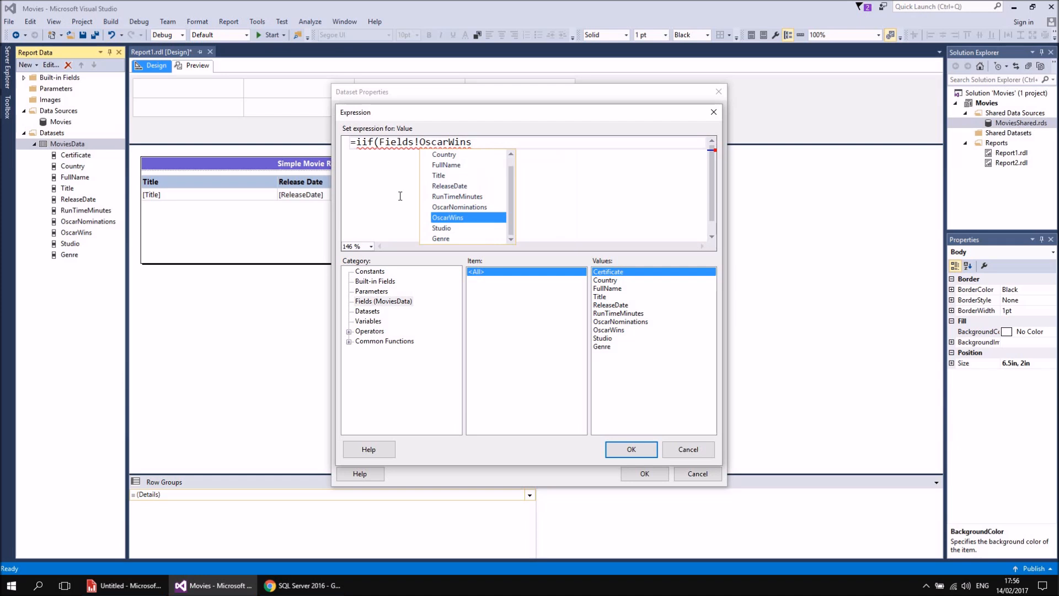
text(.)
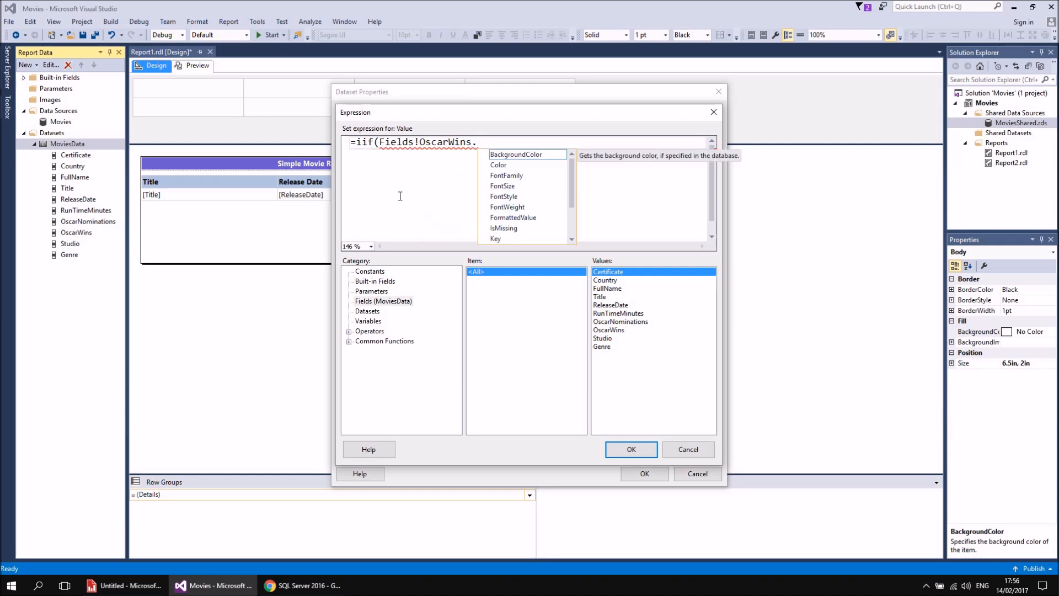
text(v)
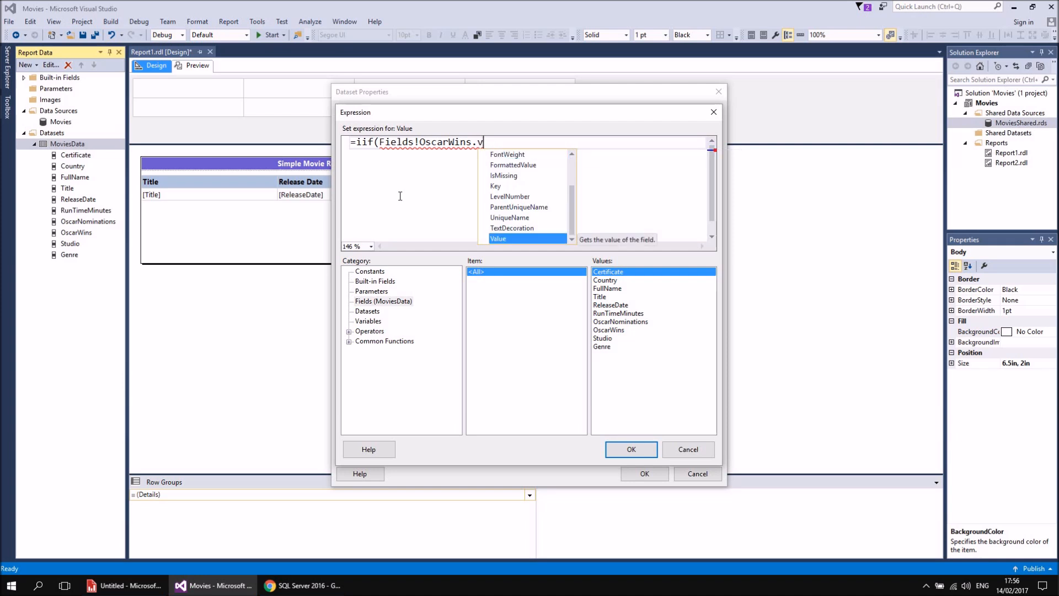
key(Tab)
text(>0)
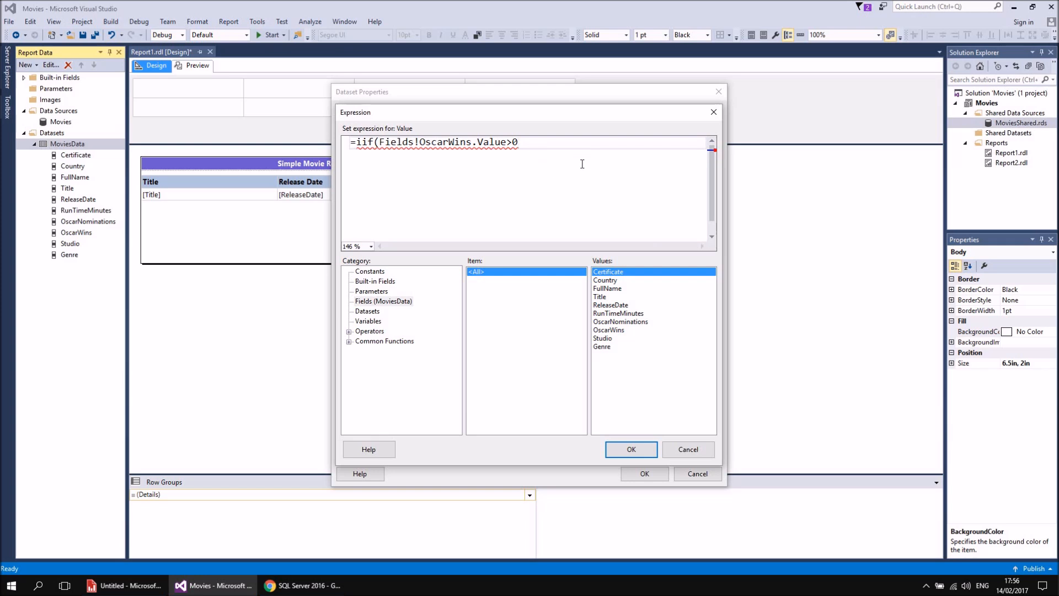
- Complete the iif function with "Winner" as the true result and "Loser" as the false result
text(,)
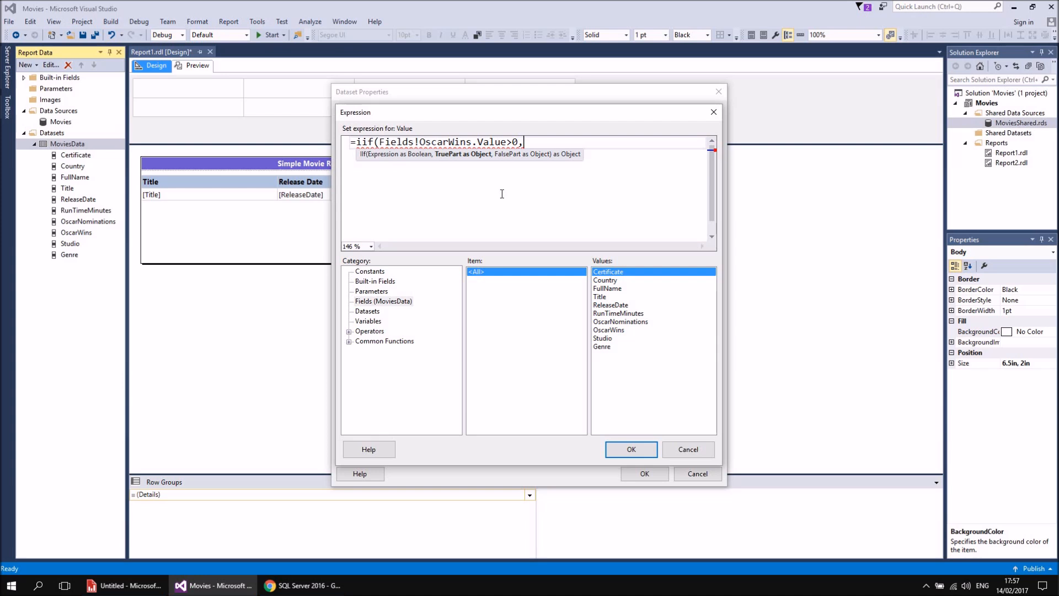
text("Winner")
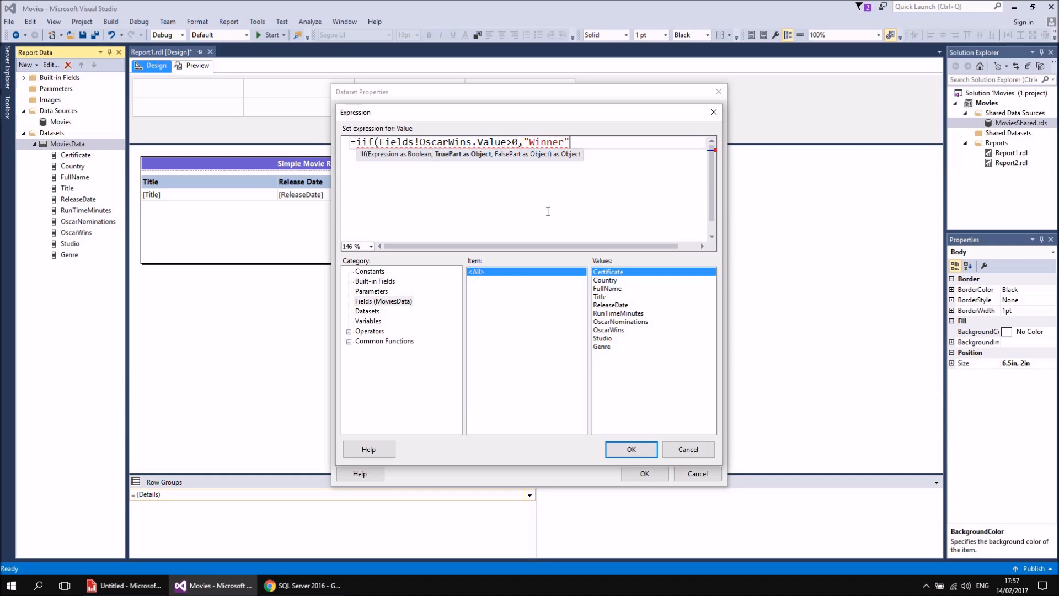
text(,)
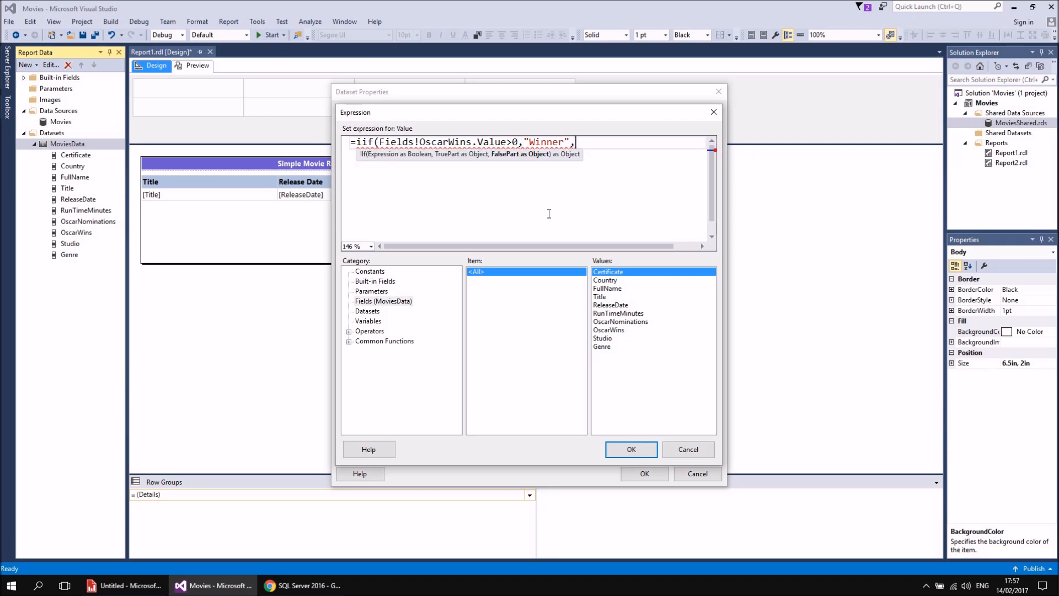
text("Loser"))
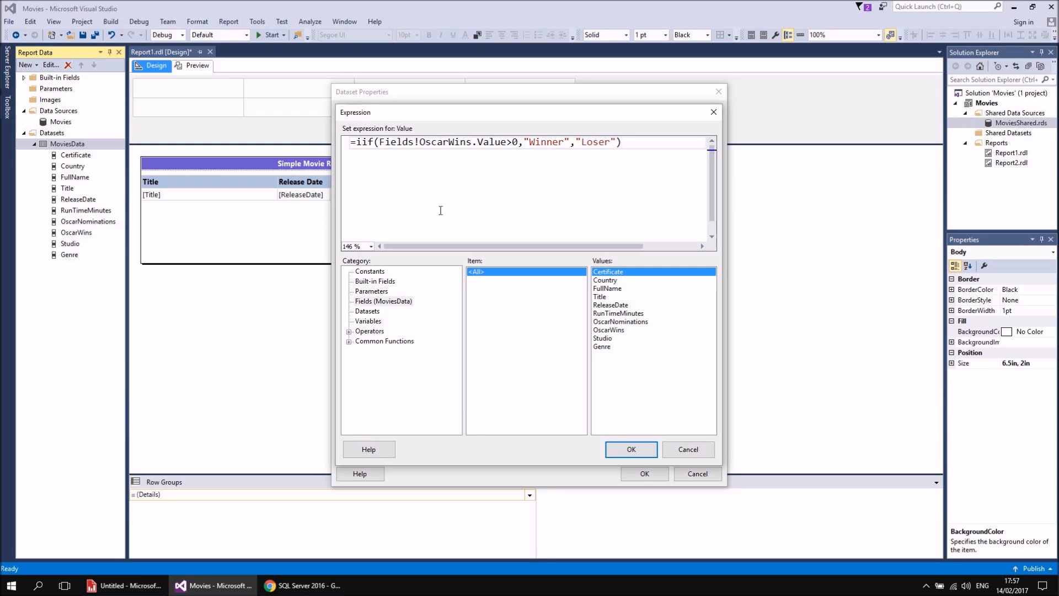
- Split the iif expression so the condition, "Winner" and "Loser" each sit on their own indented line
click(379, 142)
key(Return)
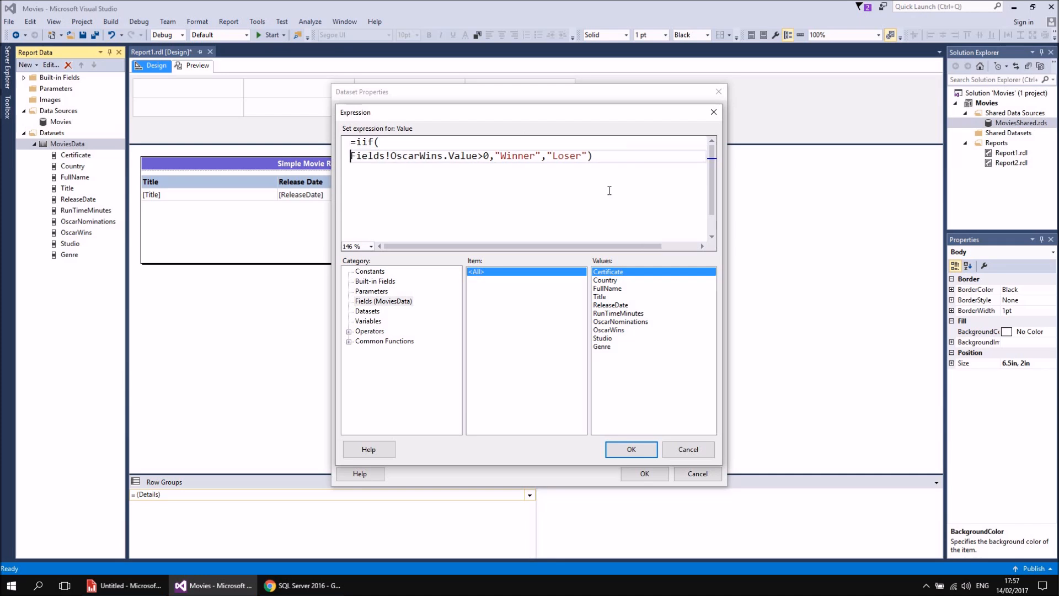
key(Tab)
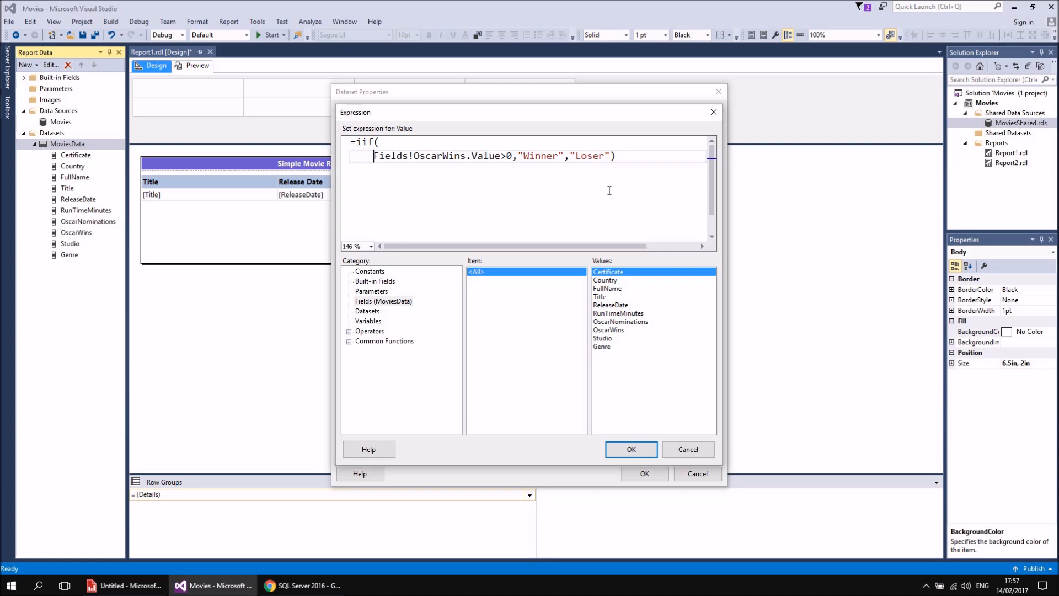
click(521, 156)
key(Return)
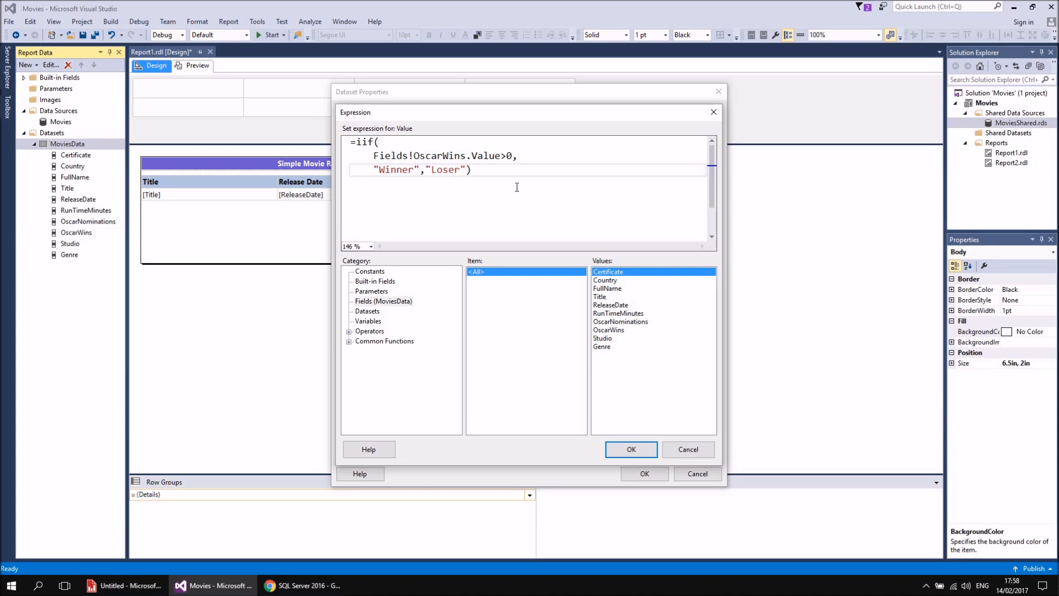
key(Return)
key(End)
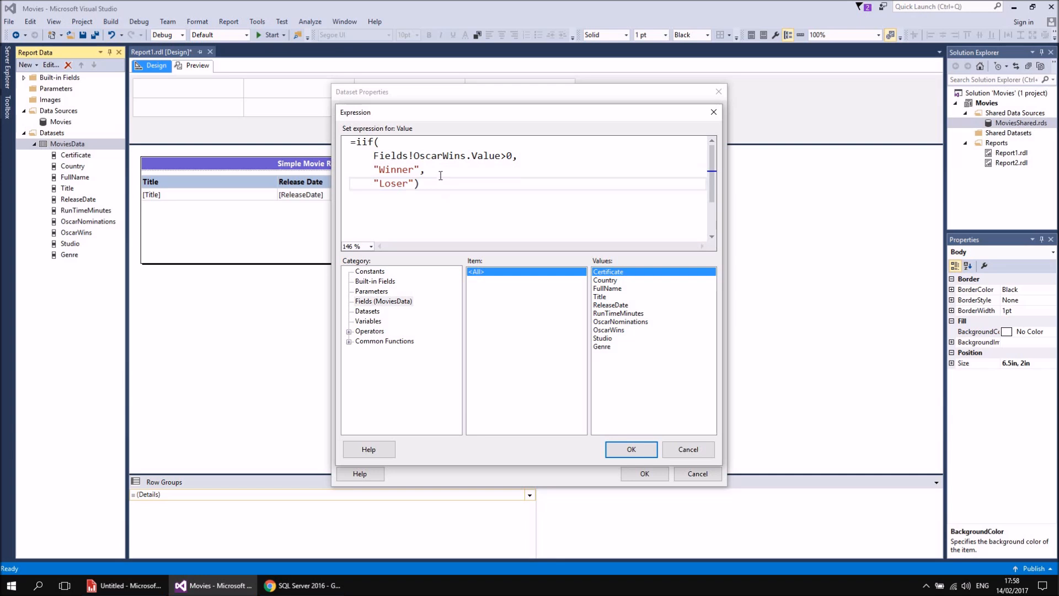
- Try a dot instead of the exclamation mark between Fields and OscarWins, and restore the exclamation mark
click(469, 158)
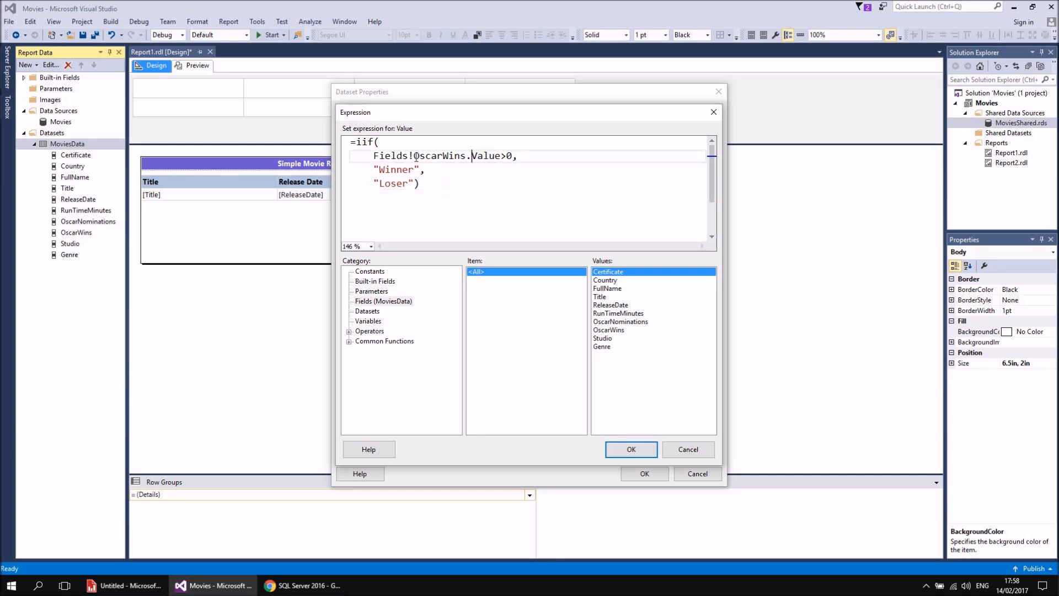
drag(415, 157, 410, 156)
text(.)
click(445, 210)
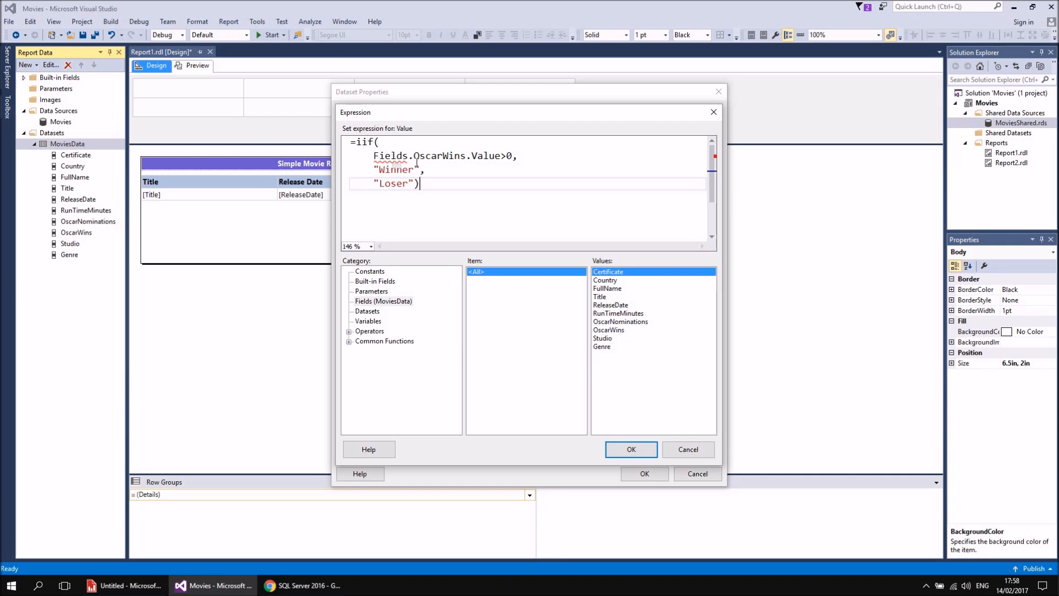
click(414, 156)
key(BackSpace)
text(!)
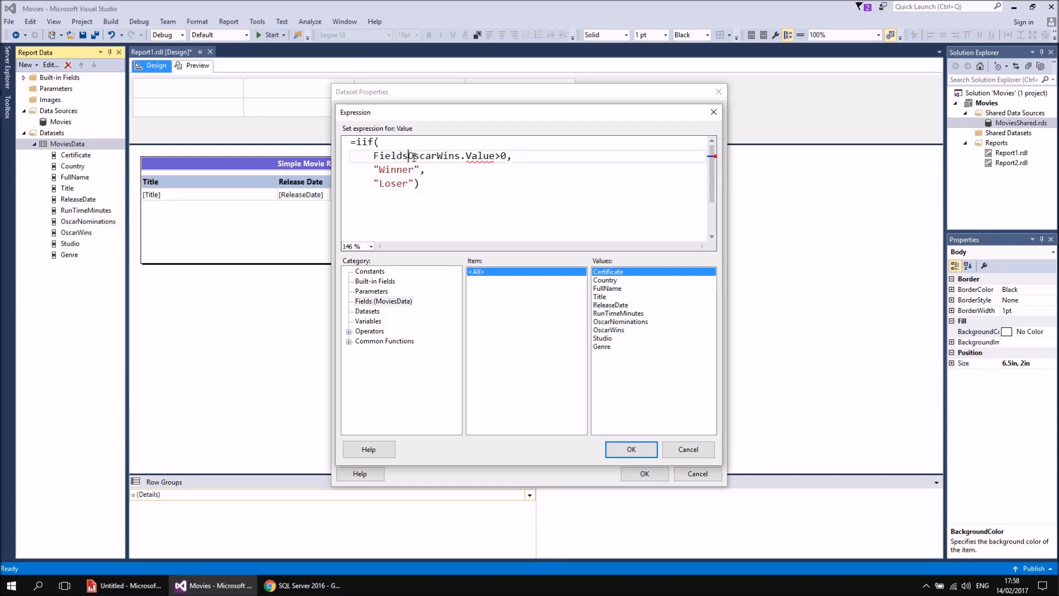
click(595, 205)
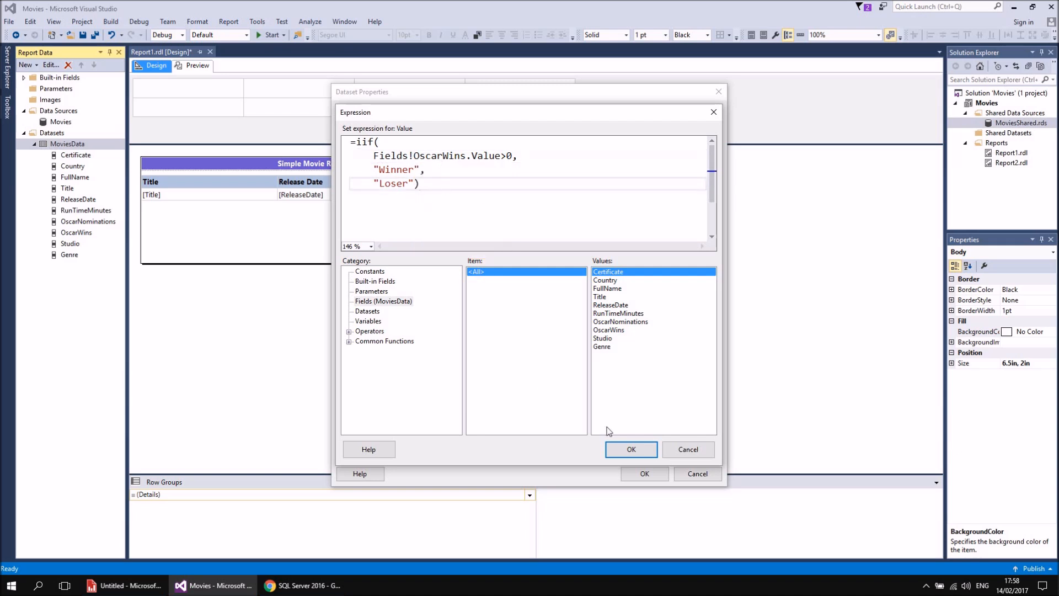
- Save the Success calculated field and add it to the table as a new column after OscarWins
click(629, 449)
click(643, 475)
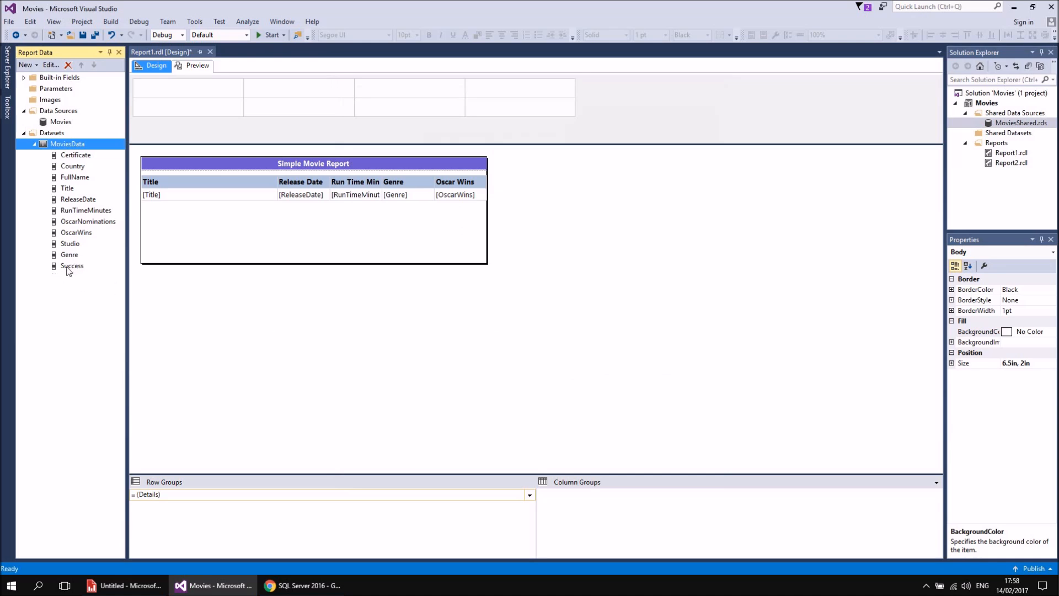
drag(62, 266, 486, 195)
click(479, 231)
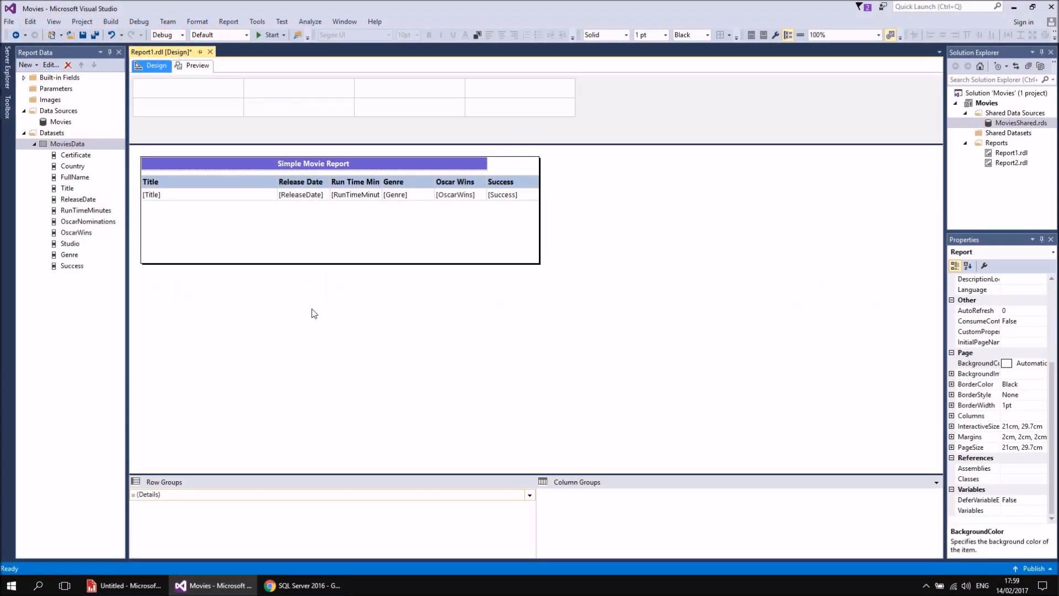
- Switch to Report Builder, add a calculated field named Success to the MovieData dataset and open its expression editor
click(135, 587)
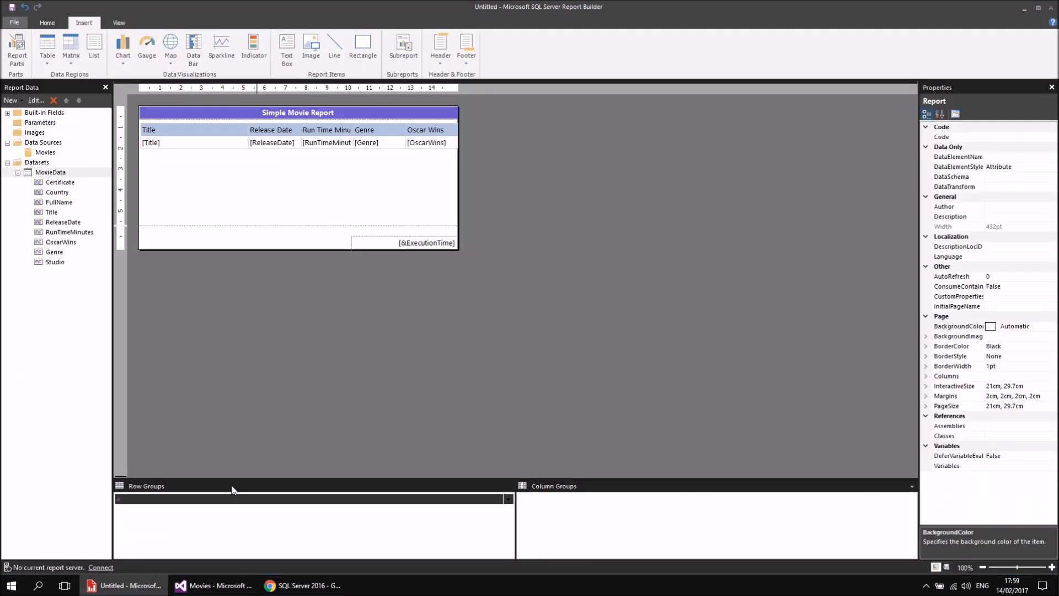
right_click(55, 174)
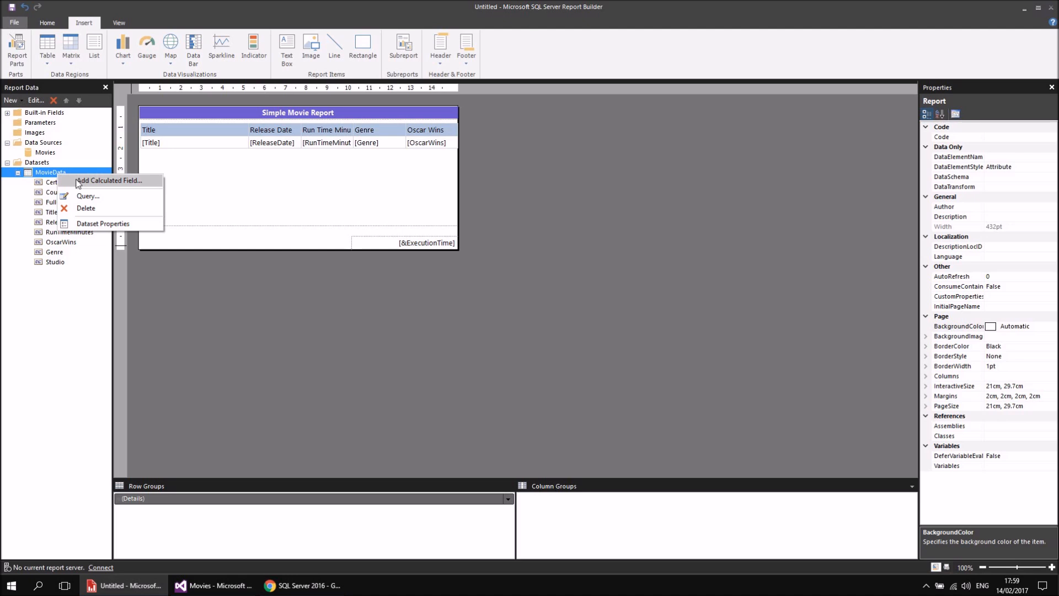
click(78, 181)
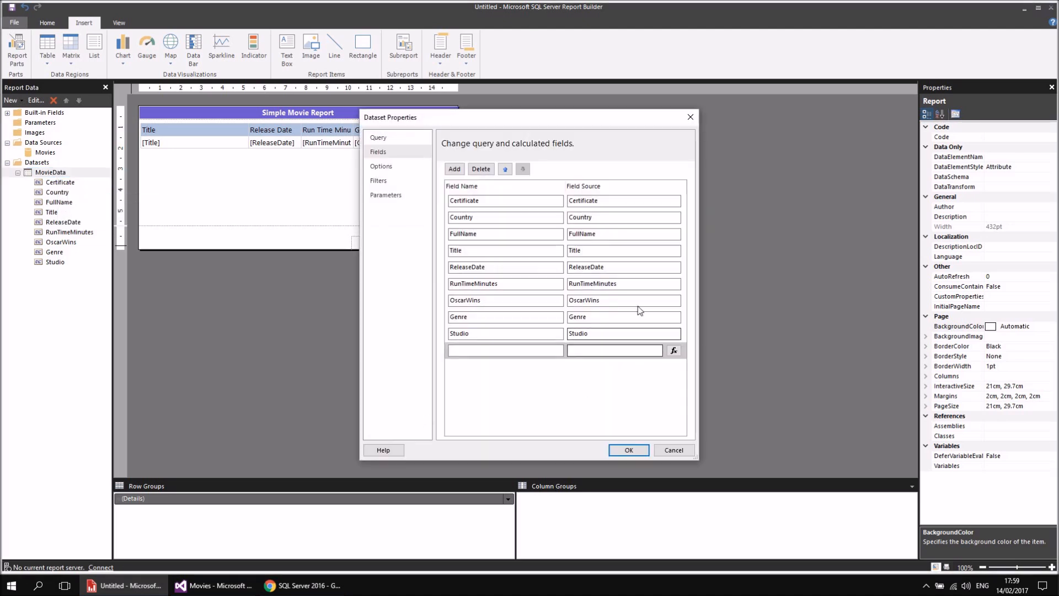
click(486, 351)
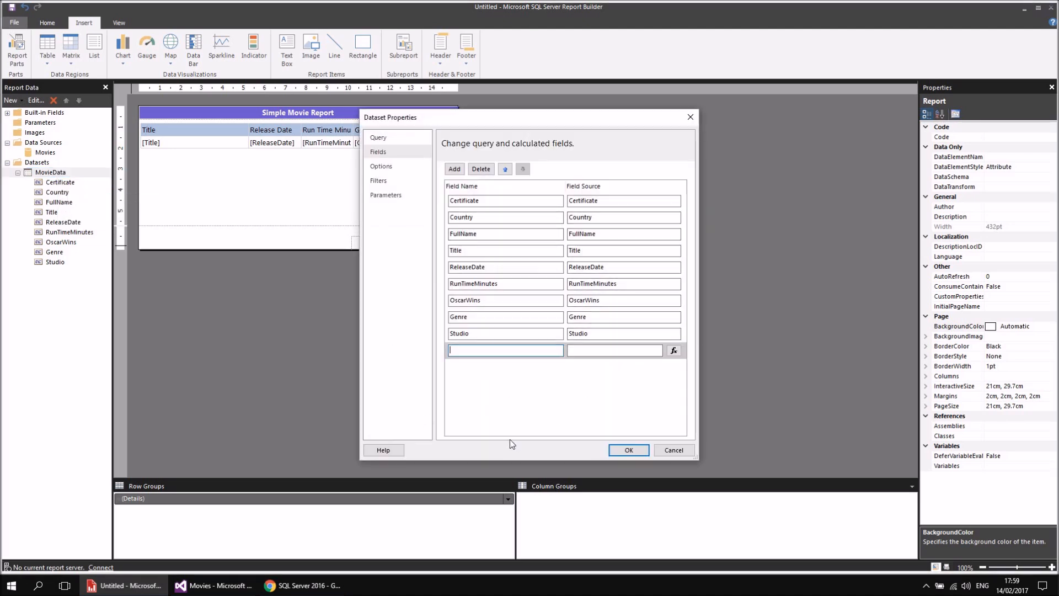
text(Success)
click(674, 352)
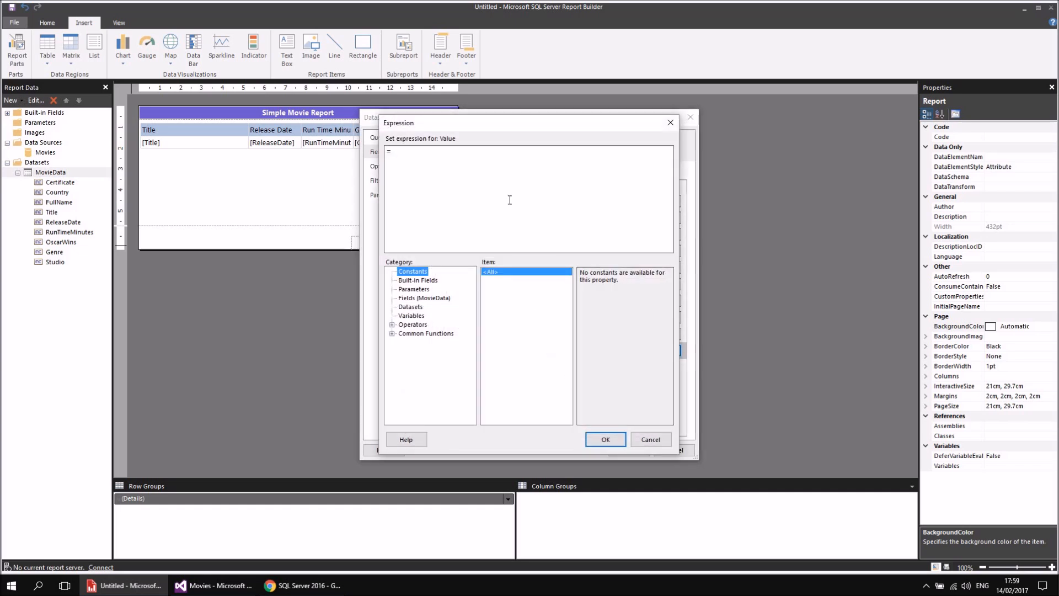
- Look up IIf among the Program Flow functions in a widened expression window and start the expression with iif(
click(454, 165)
click(392, 333)
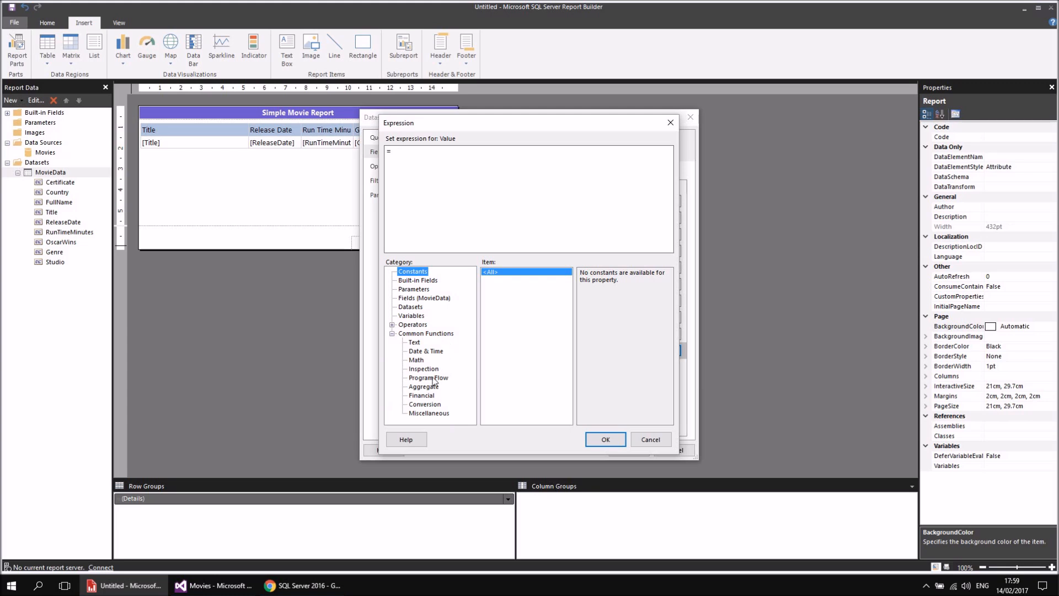
click(422, 379)
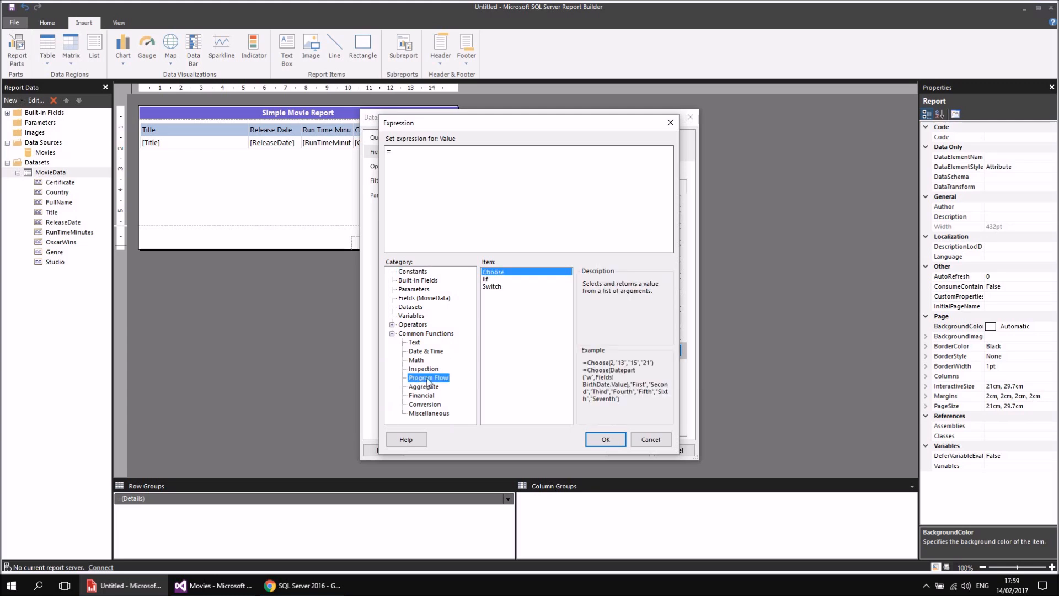
click(493, 279)
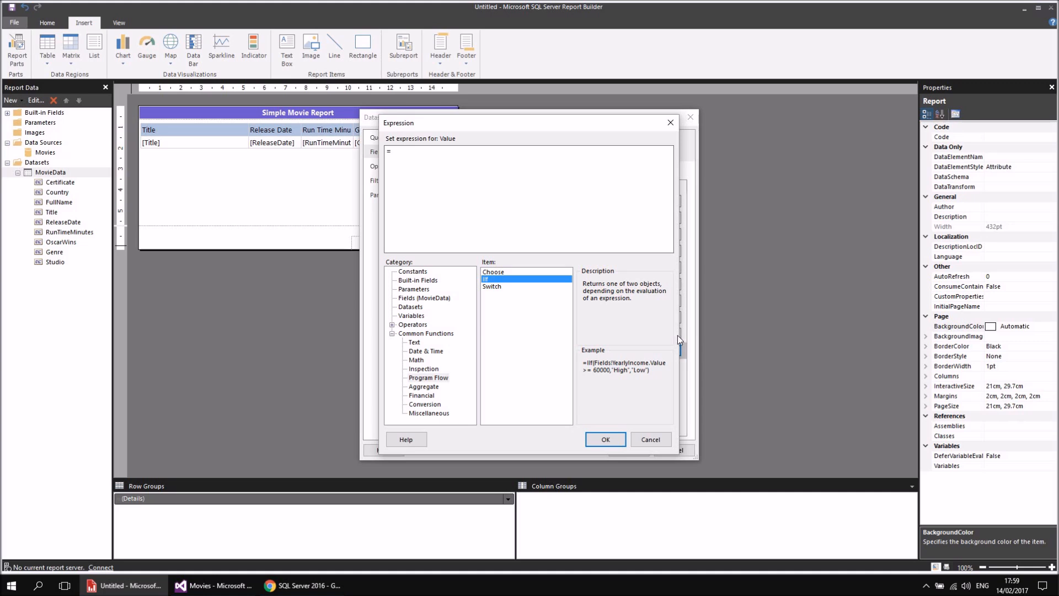
drag(679, 335, 889, 331)
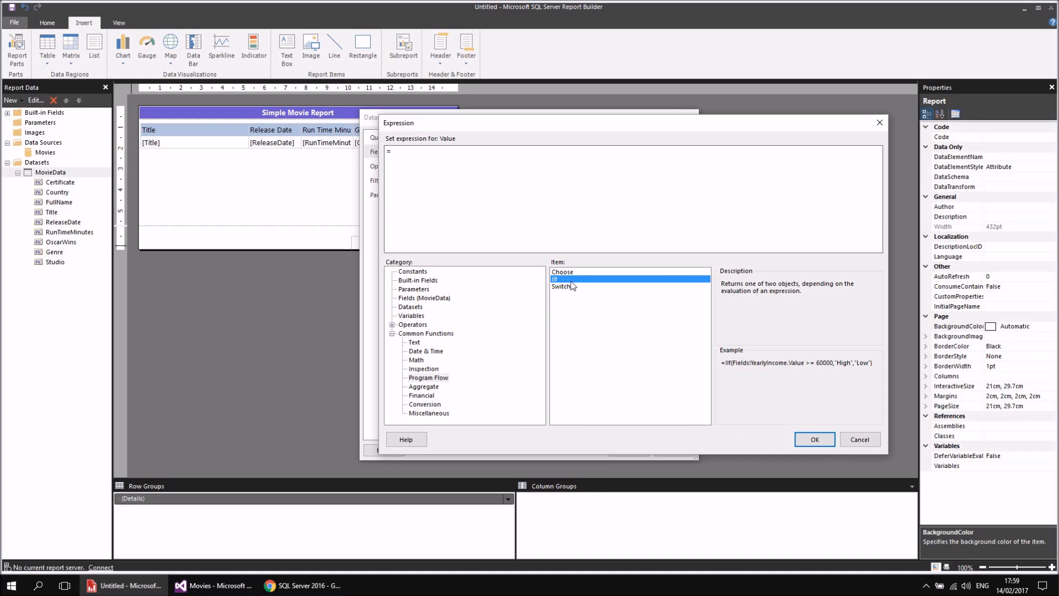
click(540, 242)
text(iif()
- Switch to Visual Studio and examine the Success field's expression at an enlarged text size, leaving it unchanged
click(218, 584)
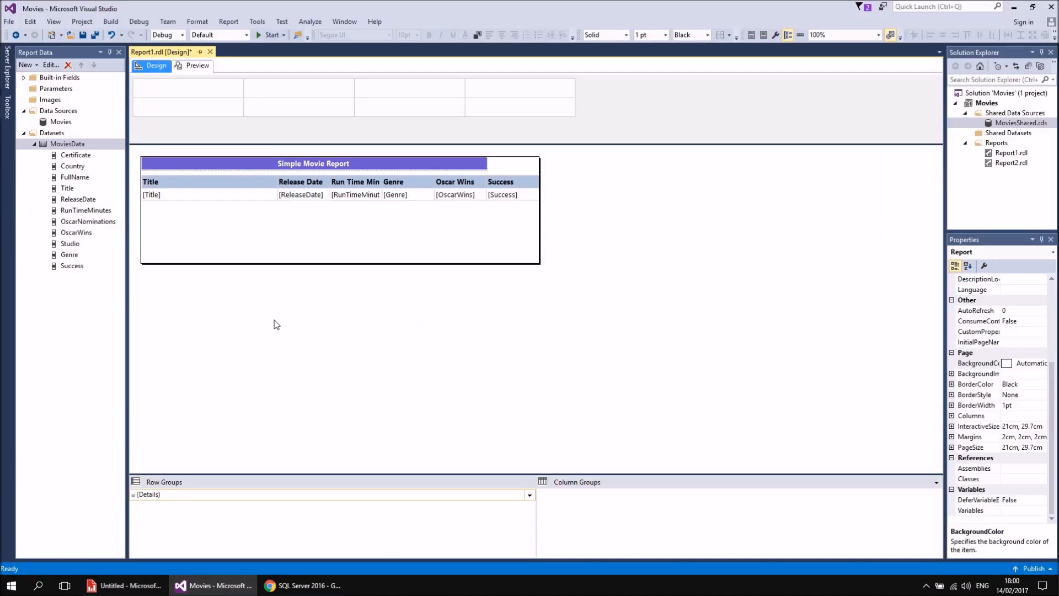
right_click(75, 269)
click(107, 290)
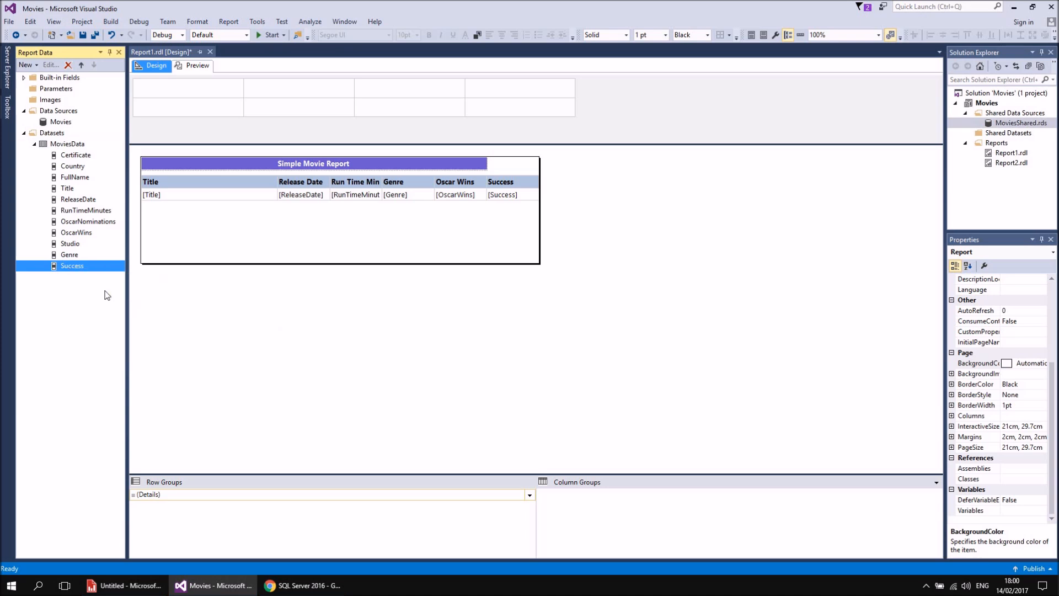
click(700, 381)
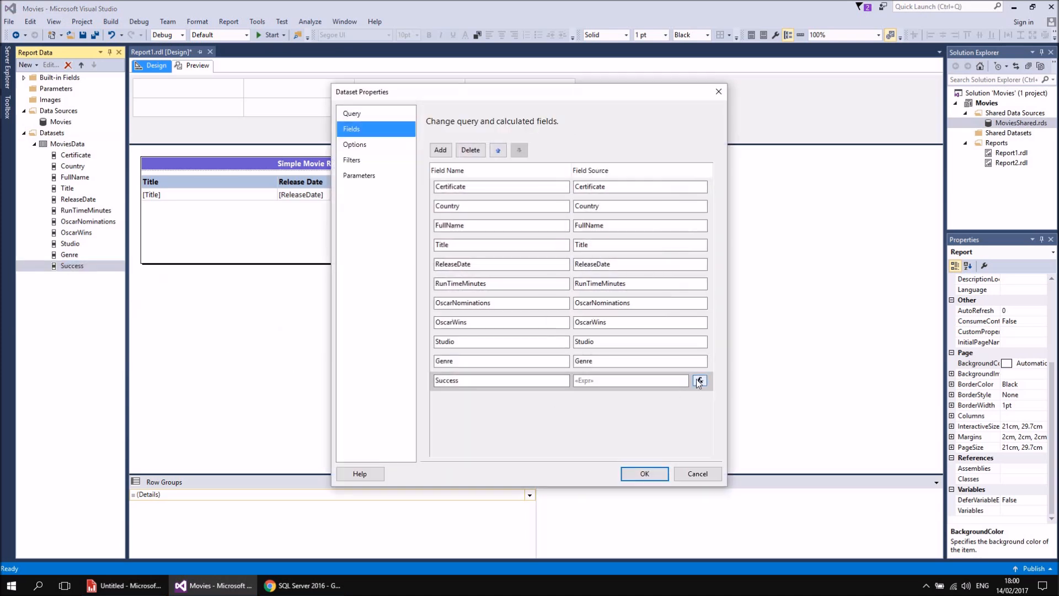
ctrl+scroll(503, 203, up, 6)
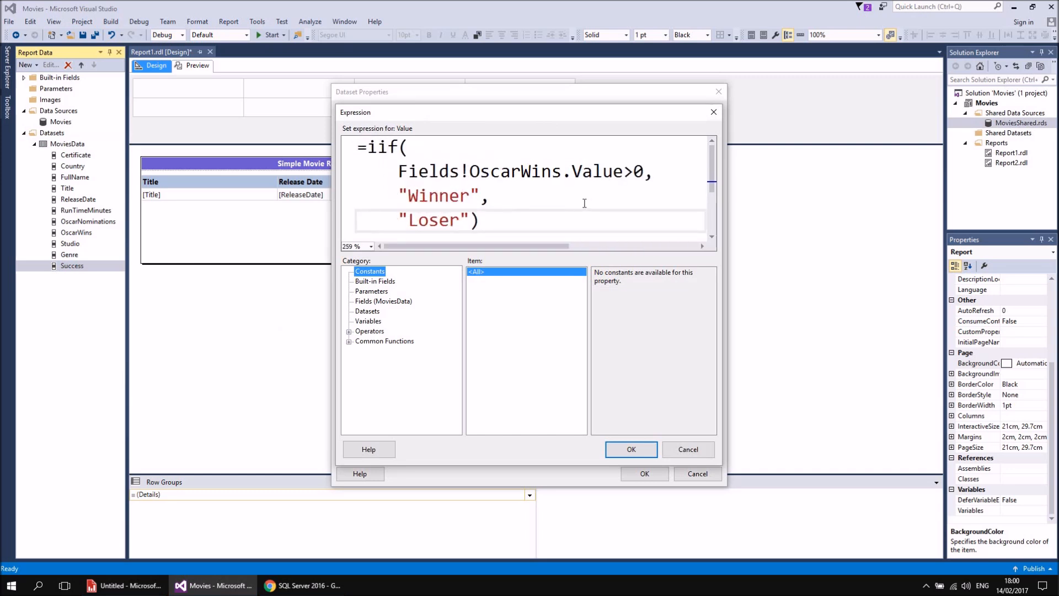
ctrl+scroll(585, 204, down, 6)
ctrl+scroll(584, 204, up, 6)
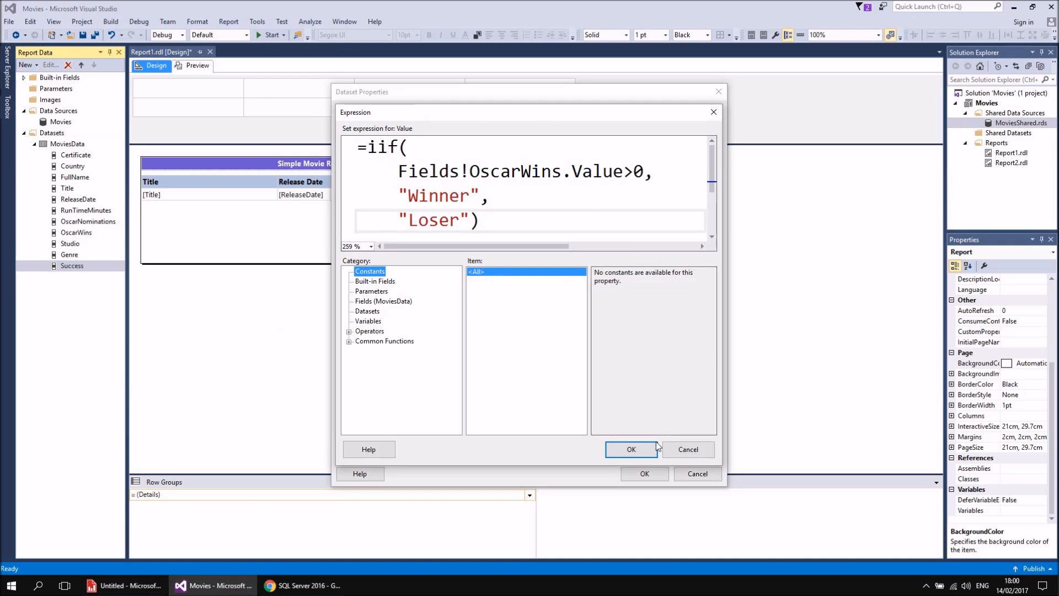
click(684, 450)
click(695, 474)
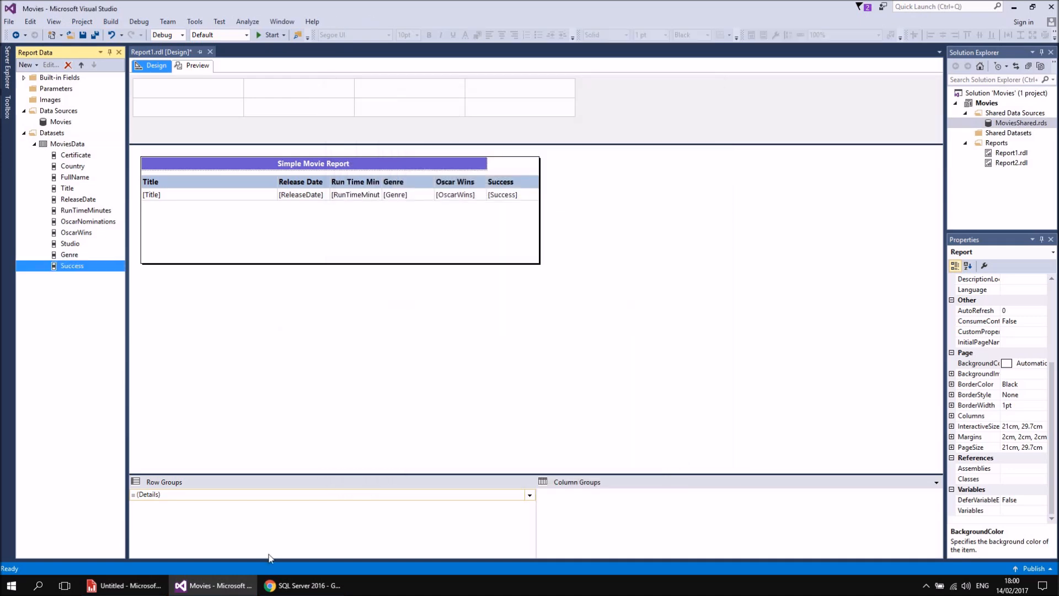
- Back in Report Builder, complete the iif function with Fields!OscarWins.Value, "Winner" and "Loser" as its arguments
click(125, 585)
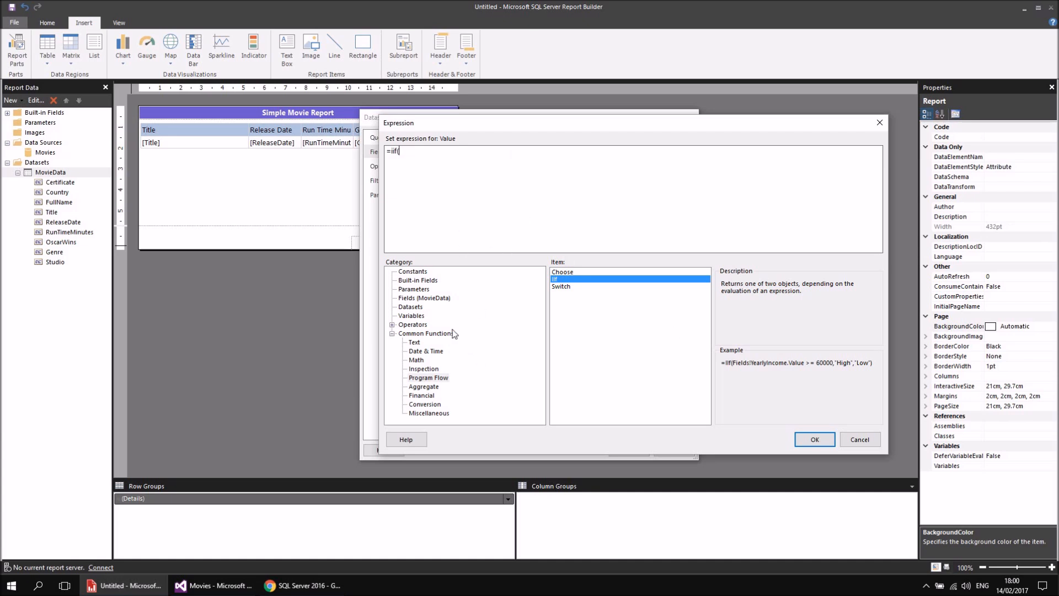
click(431, 299)
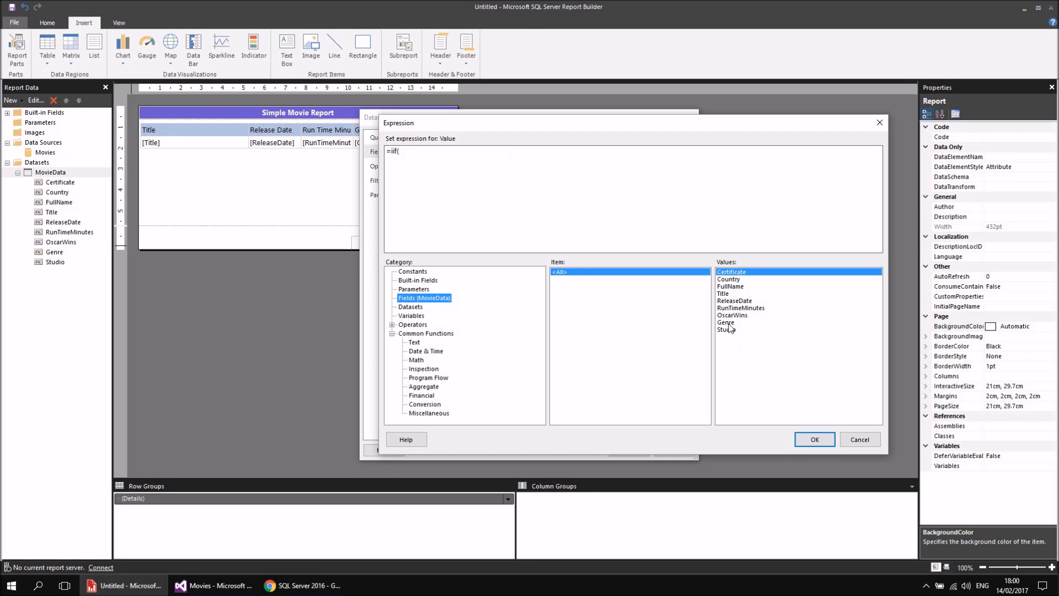
click(430, 163)
text(Fields!OscarW)
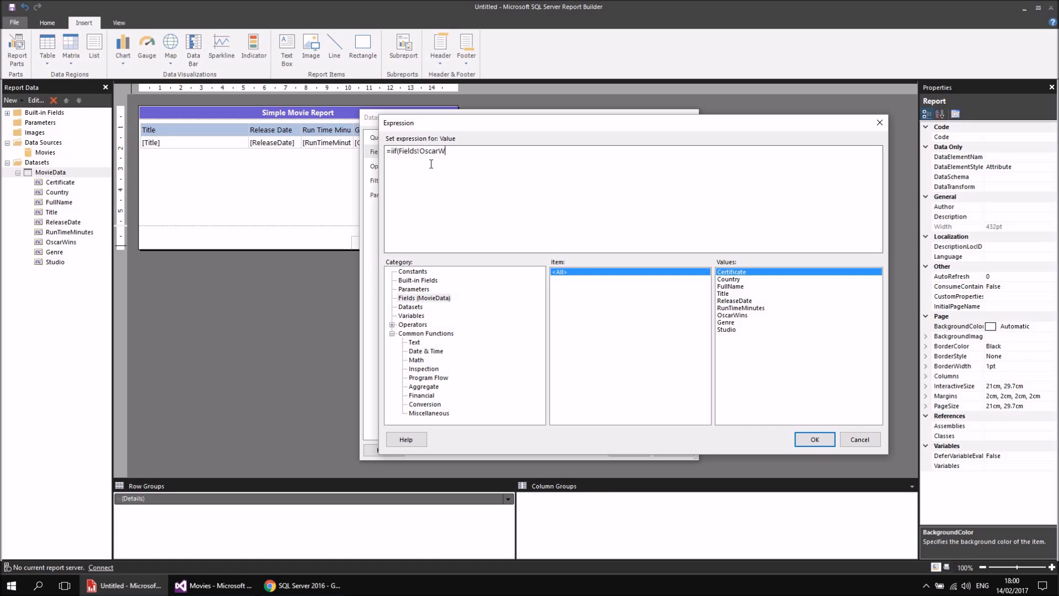
text(ins.Value,"Winner","Loser")
key(Delete)
text(,)
- Try an indented line break after the iif function's opening bracket, and remove the break again
click(398, 151)
key(Return)
key(Tab)
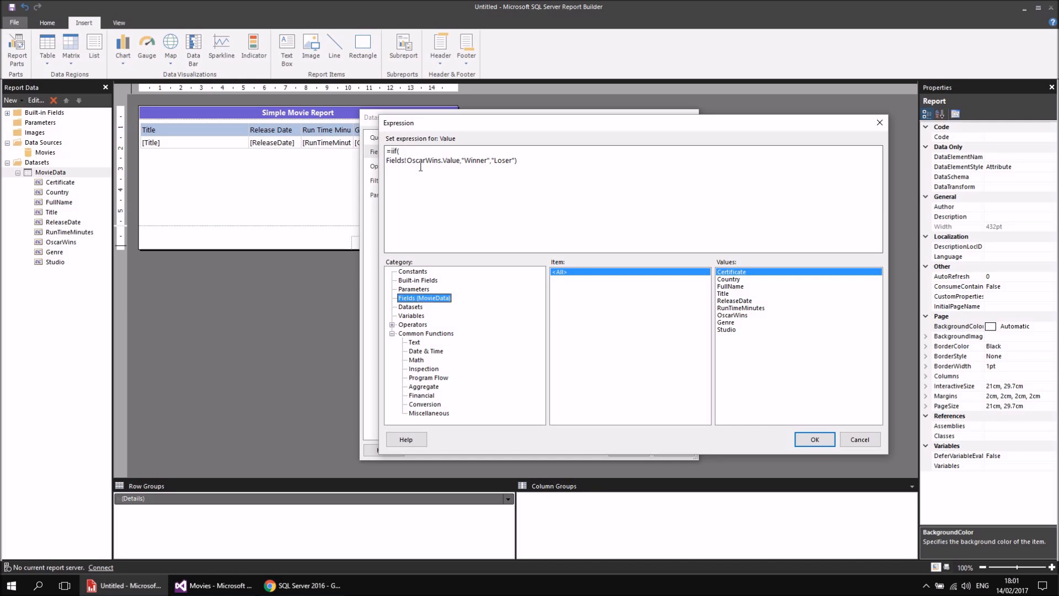
click(407, 154)
click(388, 161)
key(BackSpace)
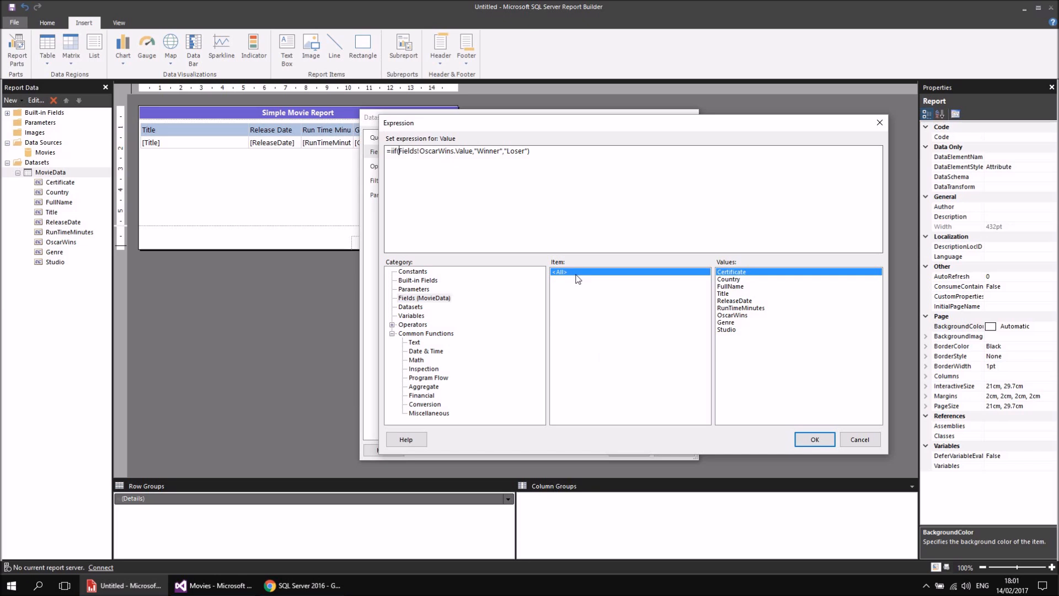
- Split the iif expression so the OscarWins argument, "Winner" and "Loser" each start on their own line
key(Return)
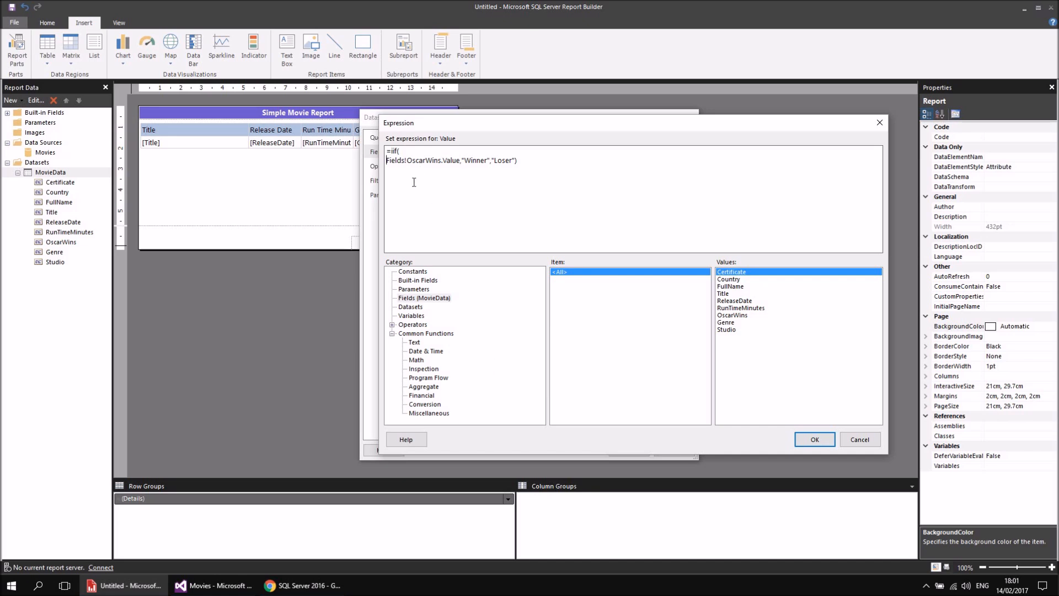
click(406, 165)
click(550, 326)
key(Tab)
key(Tab)
key(Tab)
key(Tab)
key(Tab)
click(387, 161)
click(469, 168)
key(Return)
click(416, 170)
key(Return)
- Save the Success calculated field and add it to the table as a new column after OscarWins
click(814, 439)
click(629, 450)
drag(55, 272, 452, 144)
click(432, 178)
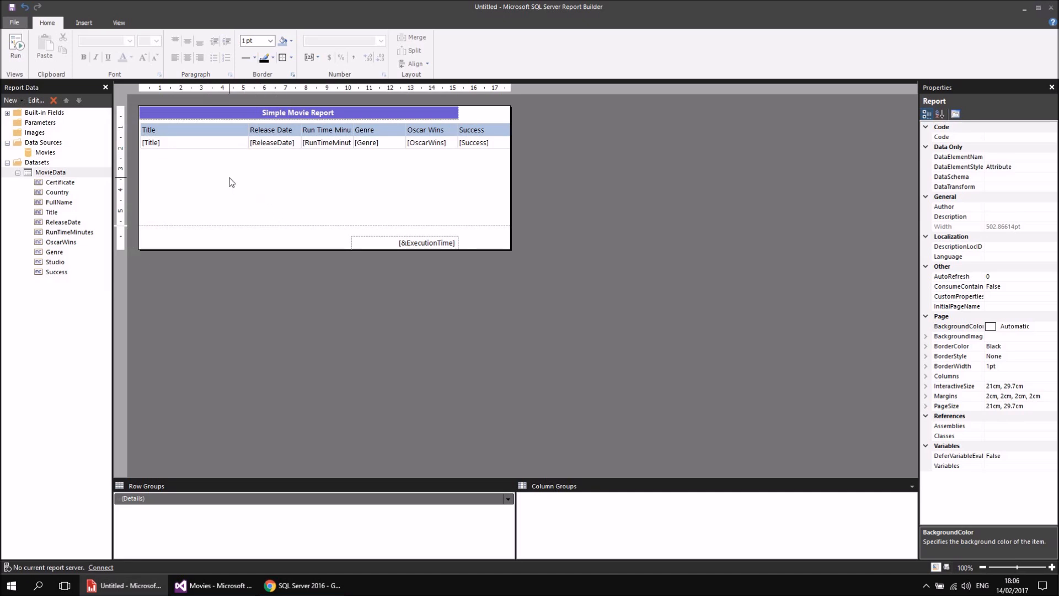
- Widen the Simple Movie Report title box to the full report width and stretch the table to match its edge
click(406, 116)
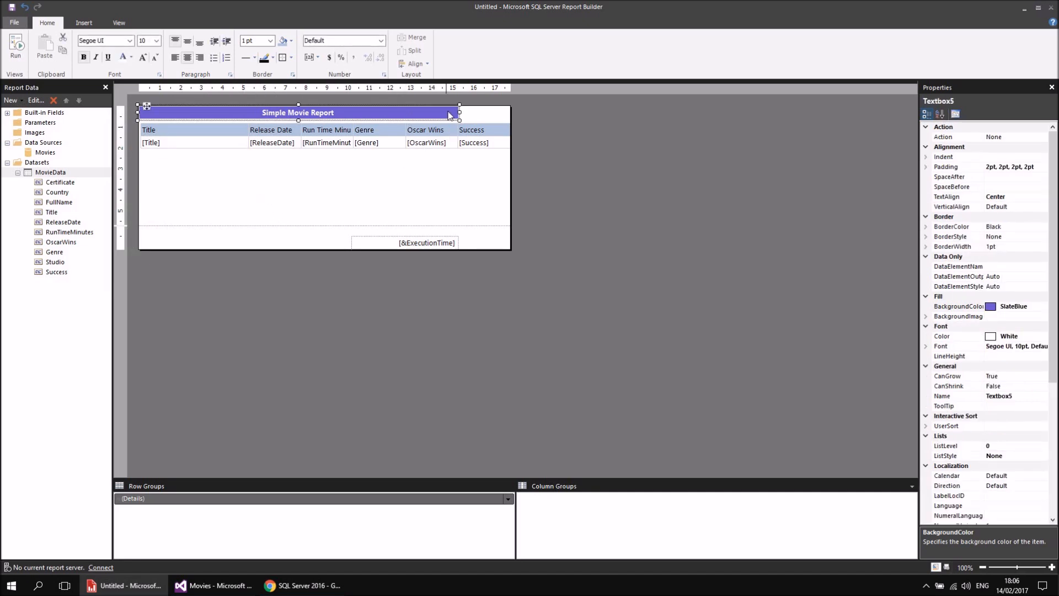
drag(459, 112, 512, 114)
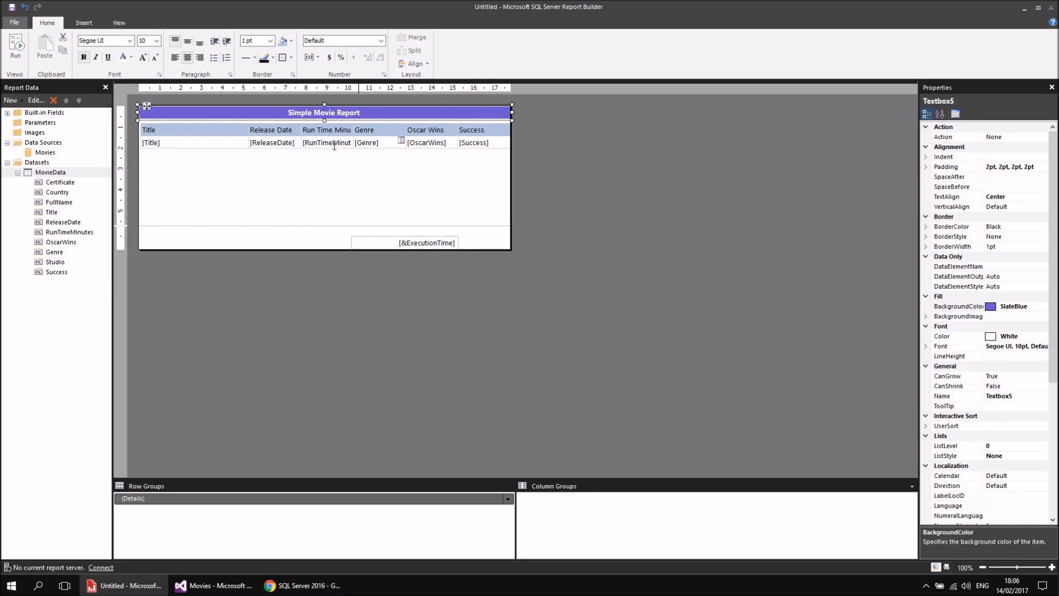
click(167, 129)
click(141, 123)
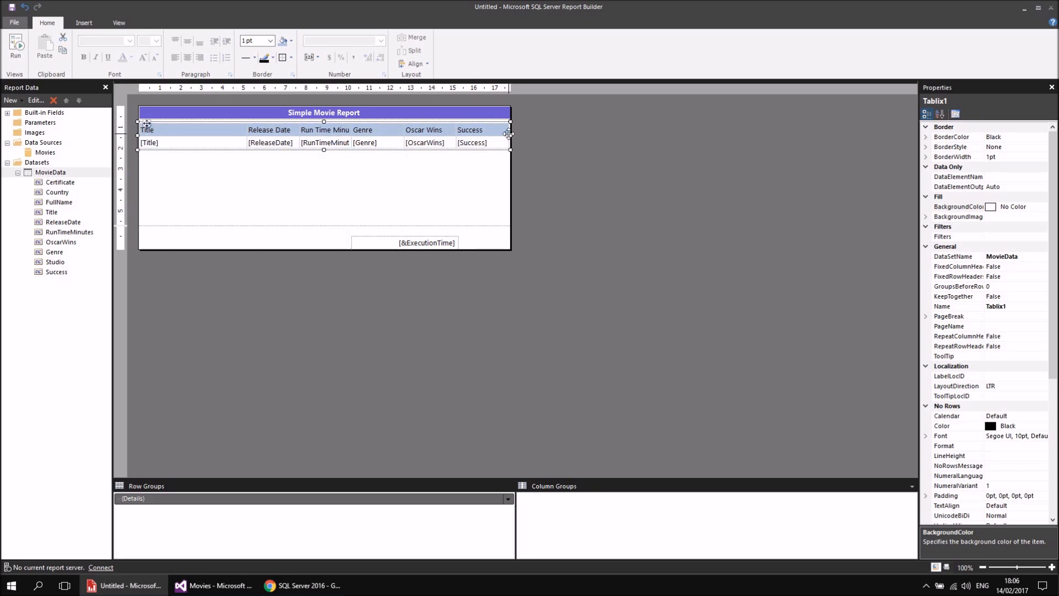
drag(510, 135, 512, 135)
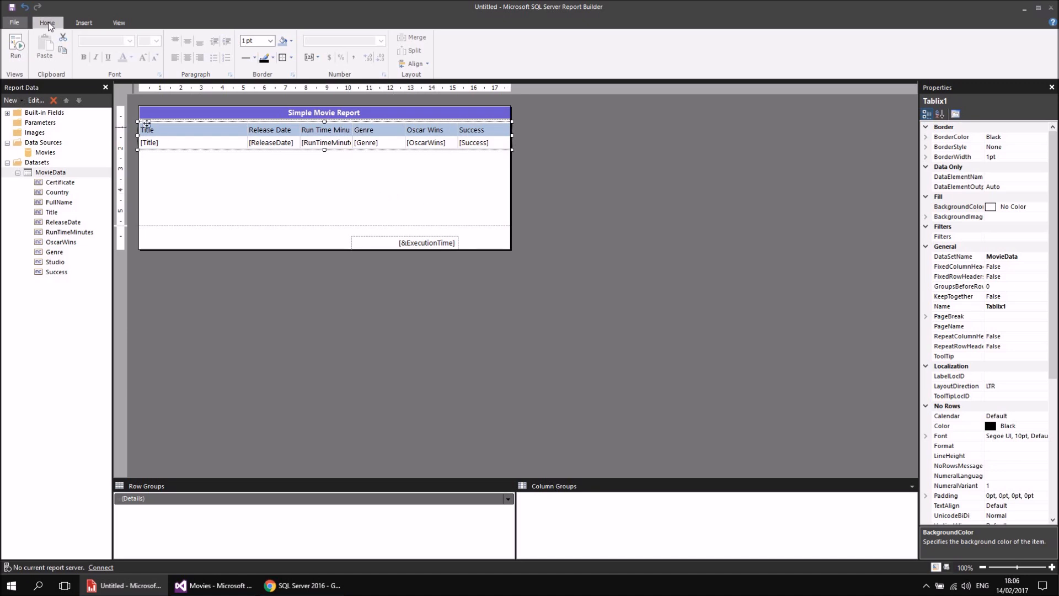
- Run the report, examine its pages with the Success column and view the available export formats
click(16, 54)
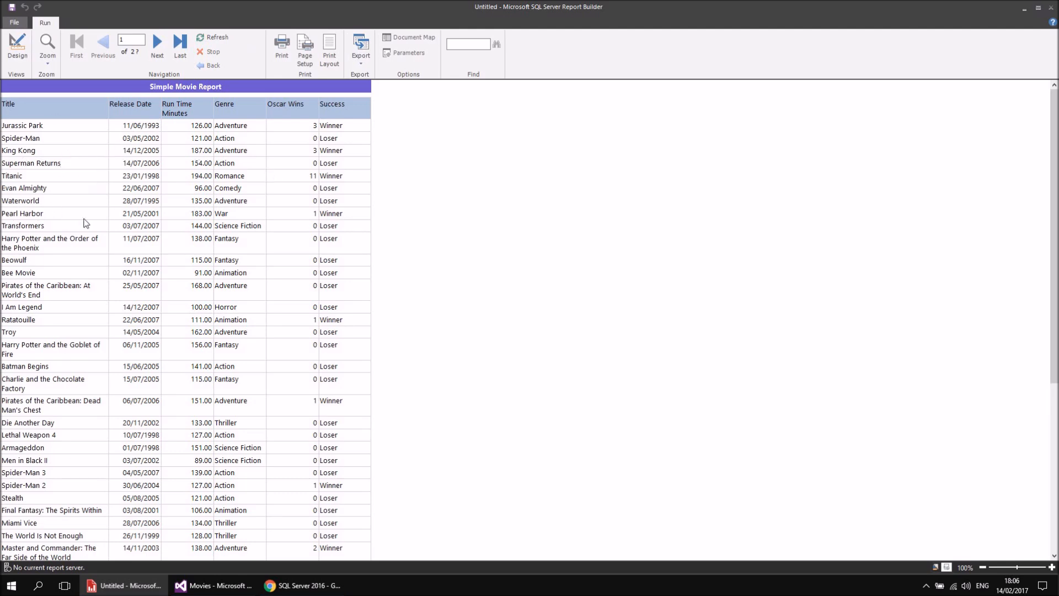
scroll(111, 242, down, 15)
scroll(111, 243, down, 15)
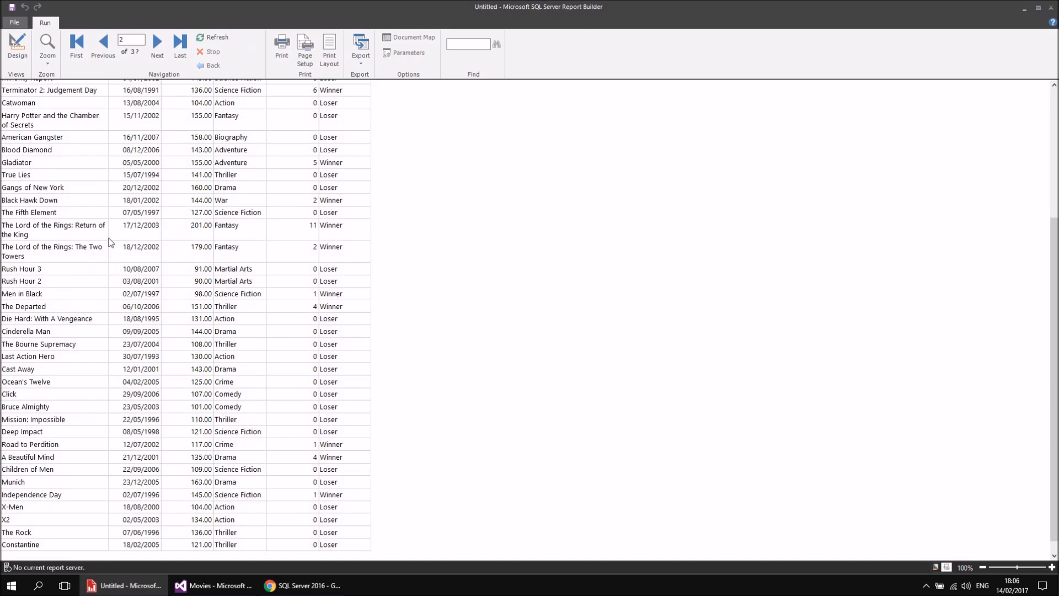
scroll(108, 238, down, 6)
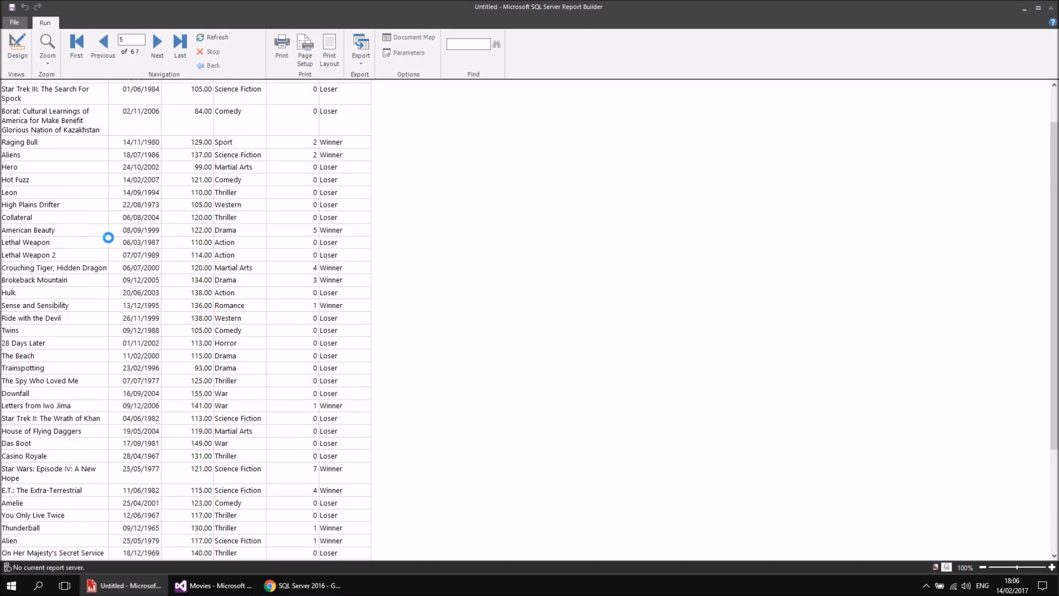
scroll(109, 230, up, 12)
scroll(109, 229, up, 15)
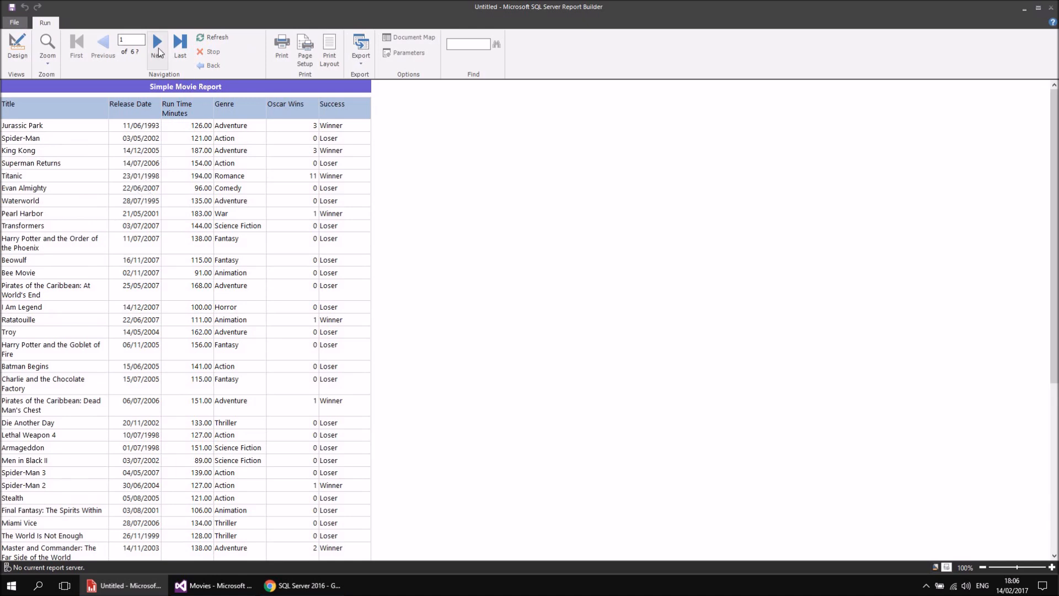
click(363, 67)
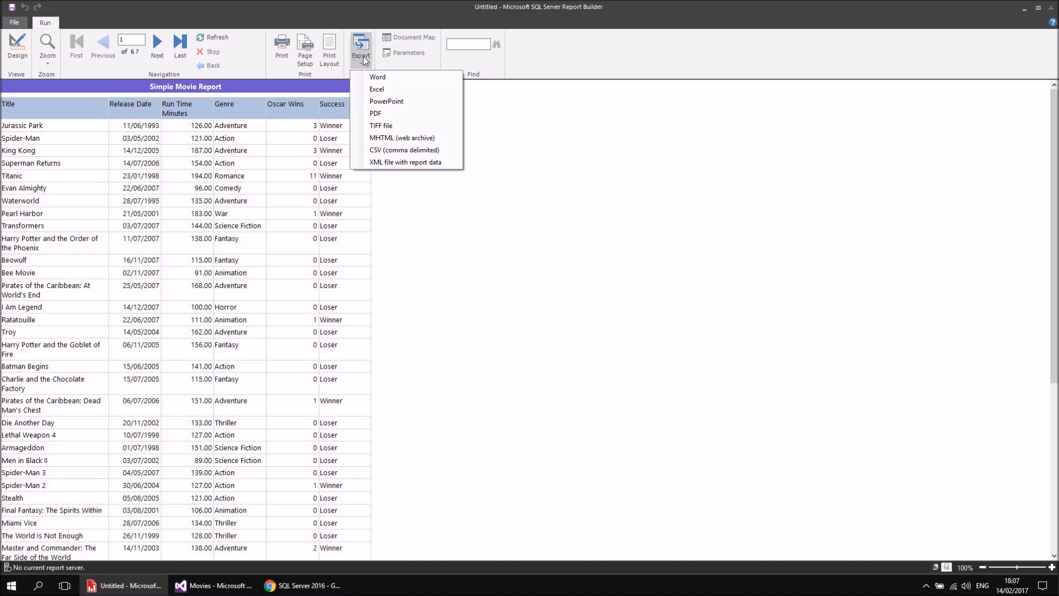
click(249, 167)
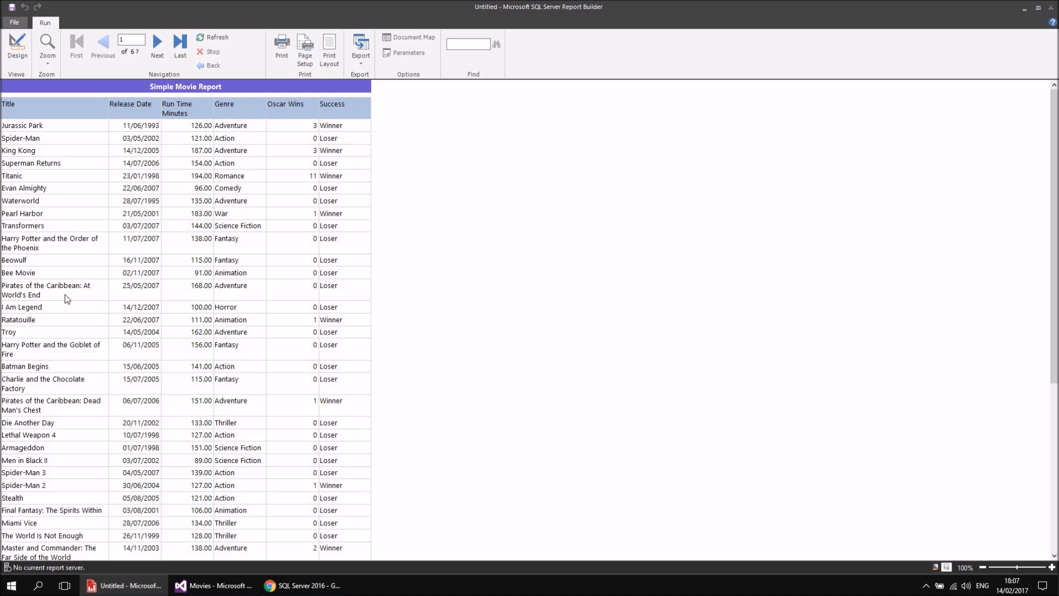
- Return to the report design and widen the table's Title column to nearly twice its width
click(17, 45)
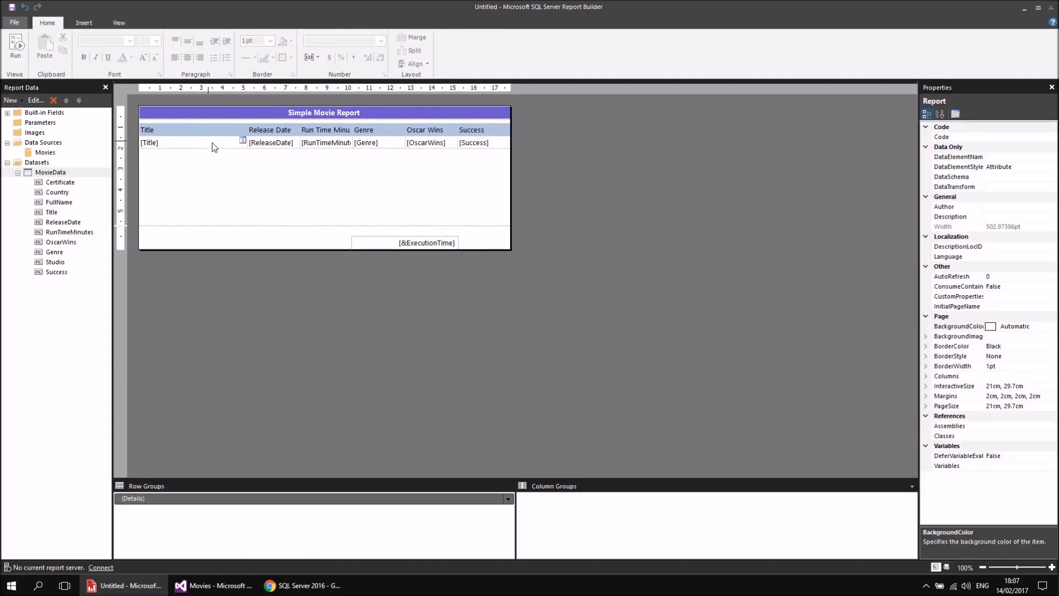
click(218, 141)
drag(248, 118, 335, 118)
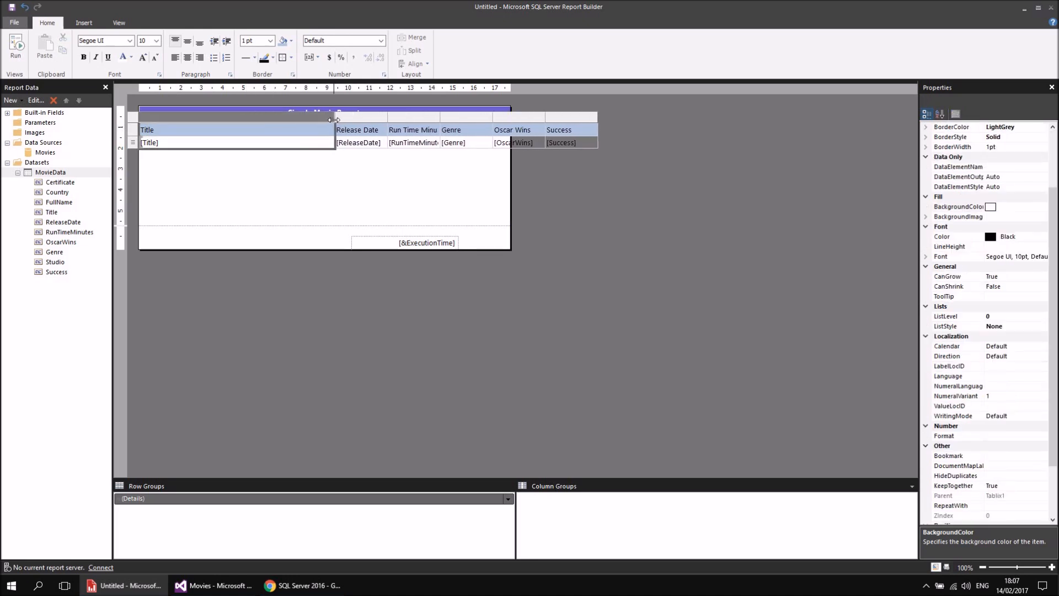
- Stretch the Simple Movie Report title box across the widened table and extend the Title column slightly so their edges match
click(504, 116)
click(504, 116)
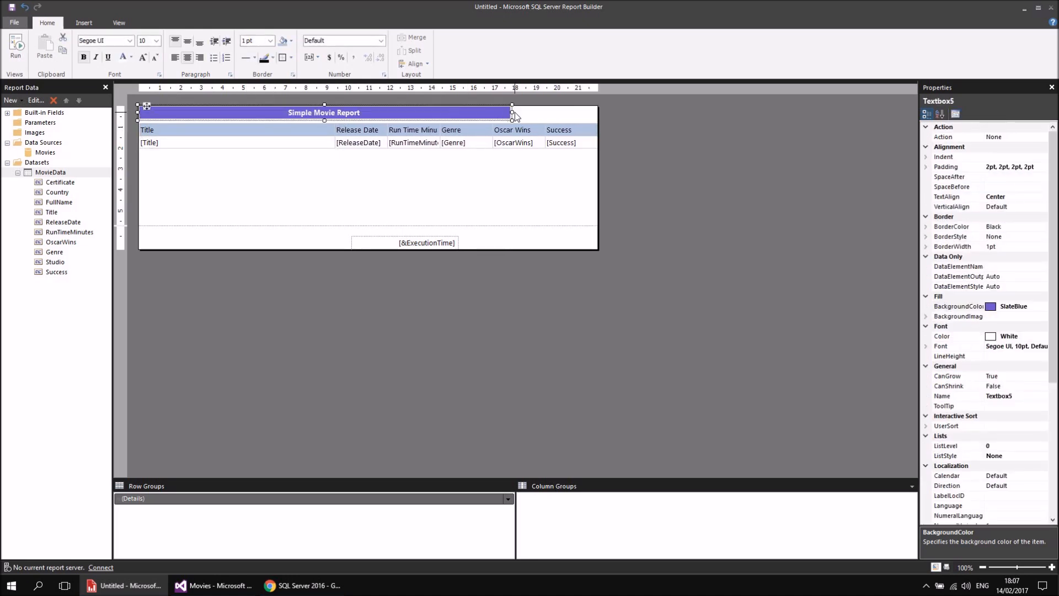
drag(510, 113, 605, 113)
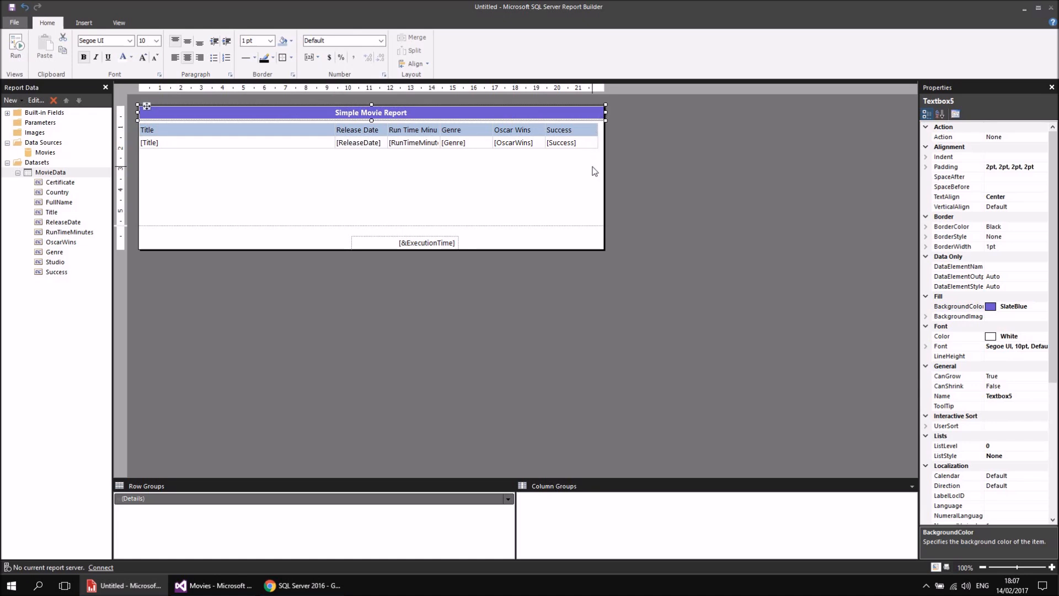
click(273, 130)
drag(333, 122, 339, 121)
click(290, 180)
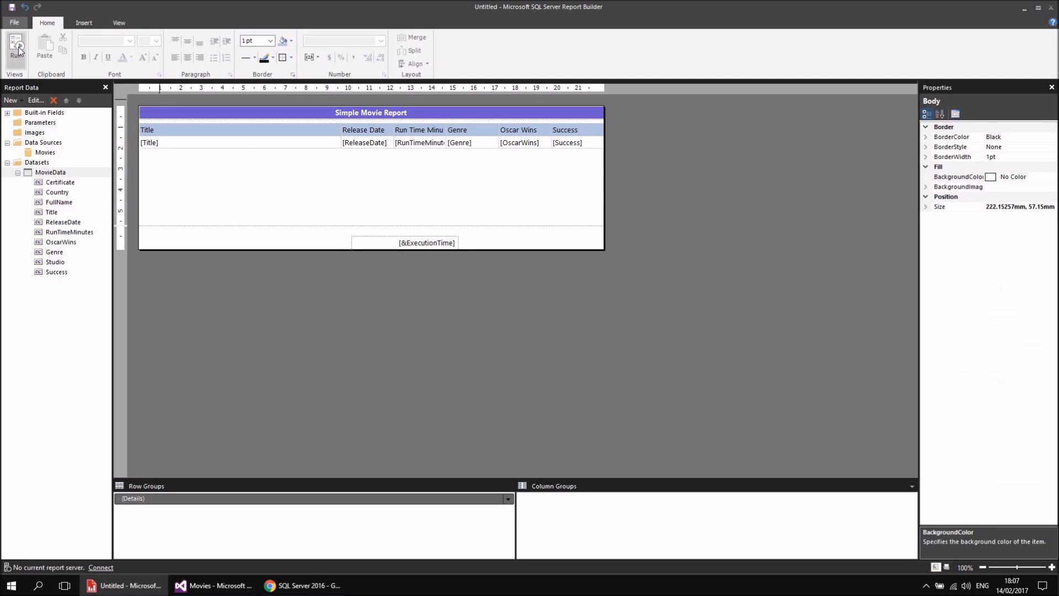
- Run the report to check how the movie titles fit in the widened column, and return to the design
click(16, 48)
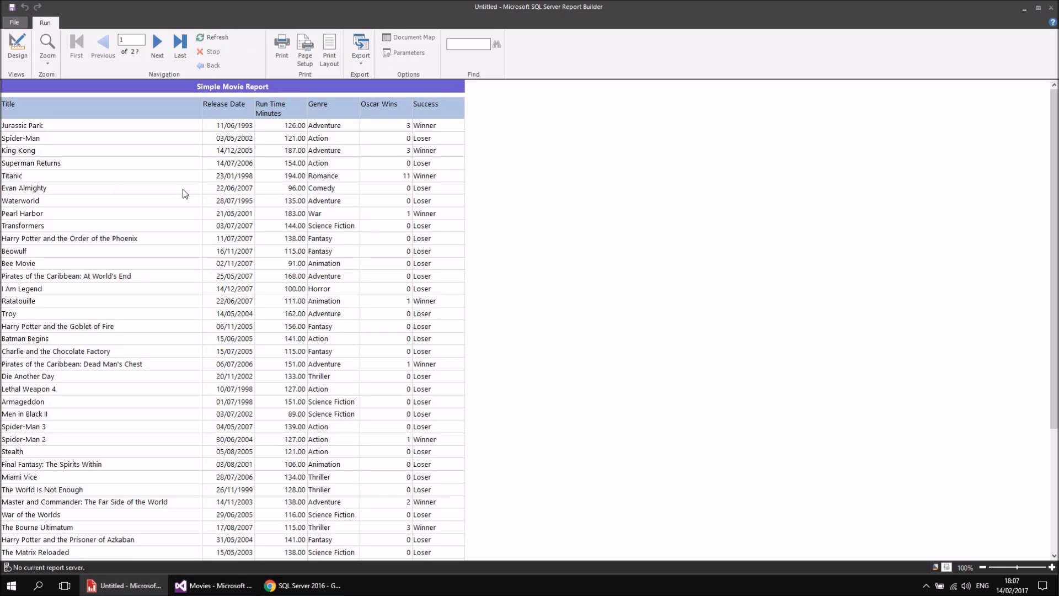
click(18, 47)
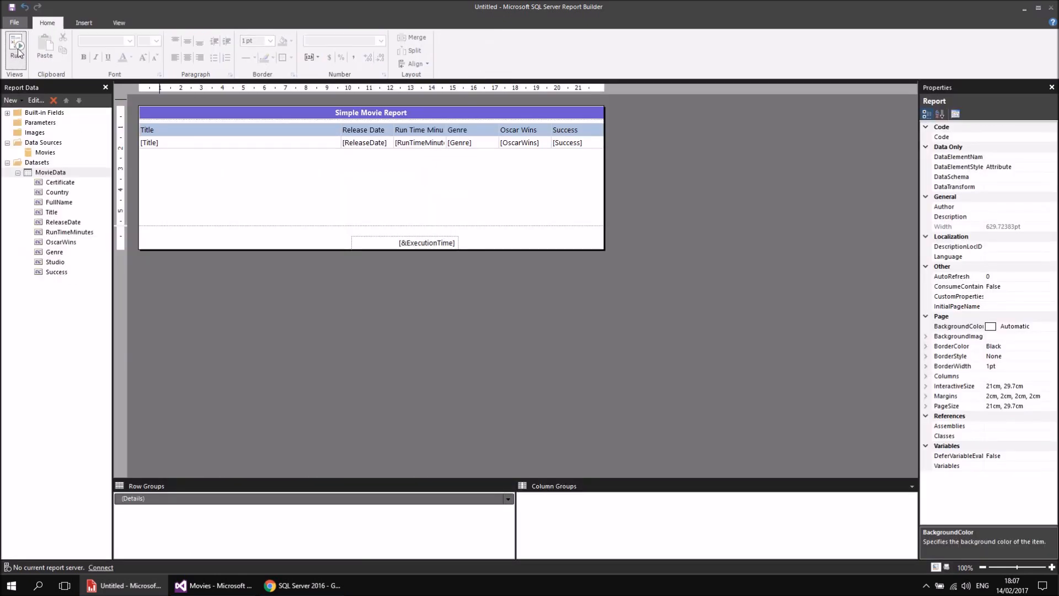
click(19, 50)
click(16, 53)
- Switch to Visual Studio and widen the Simple Movie Report title box to the full report width
click(214, 585)
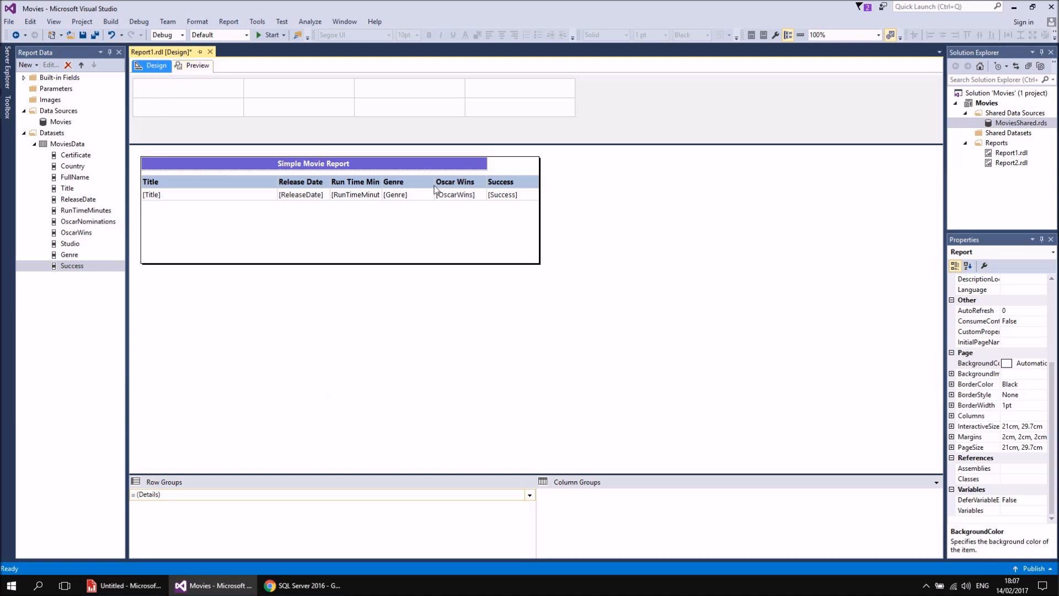
click(474, 166)
drag(487, 163, 541, 162)
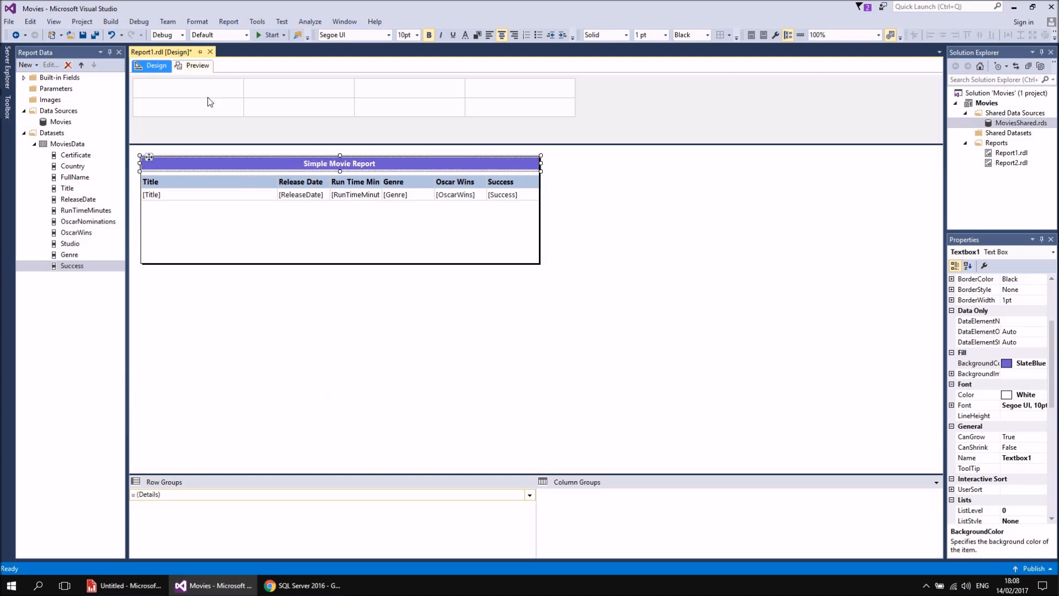
- Preview Report1.rdl, view its available export formats and return to the design
click(192, 65)
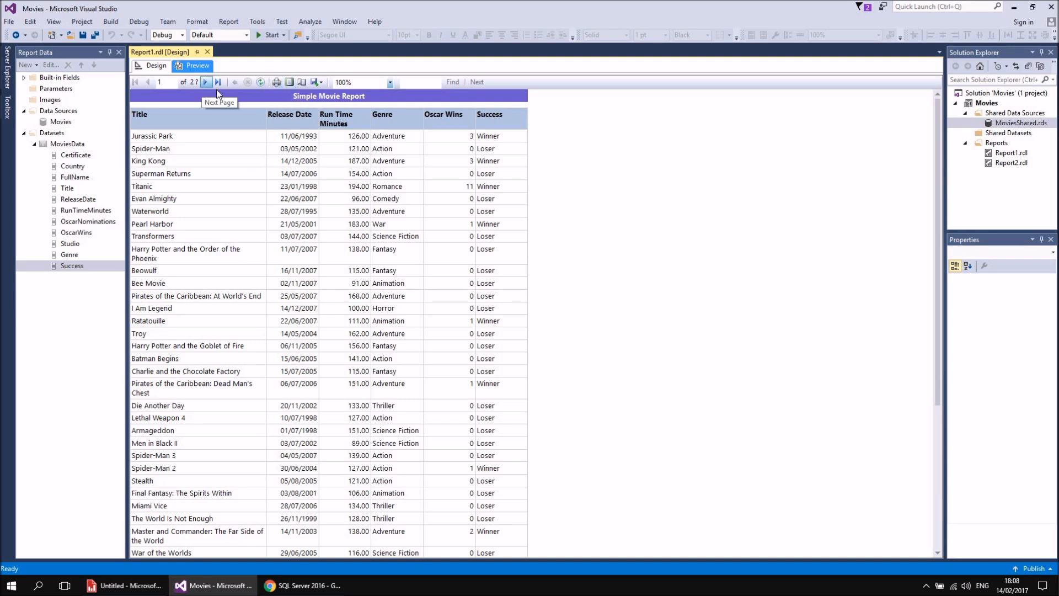
click(314, 84)
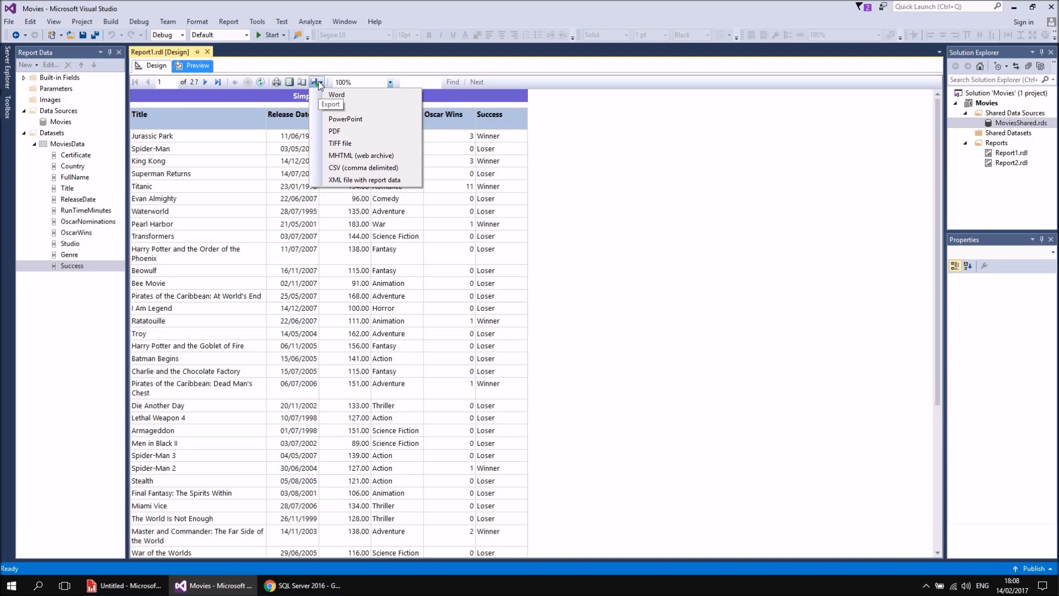
click(316, 84)
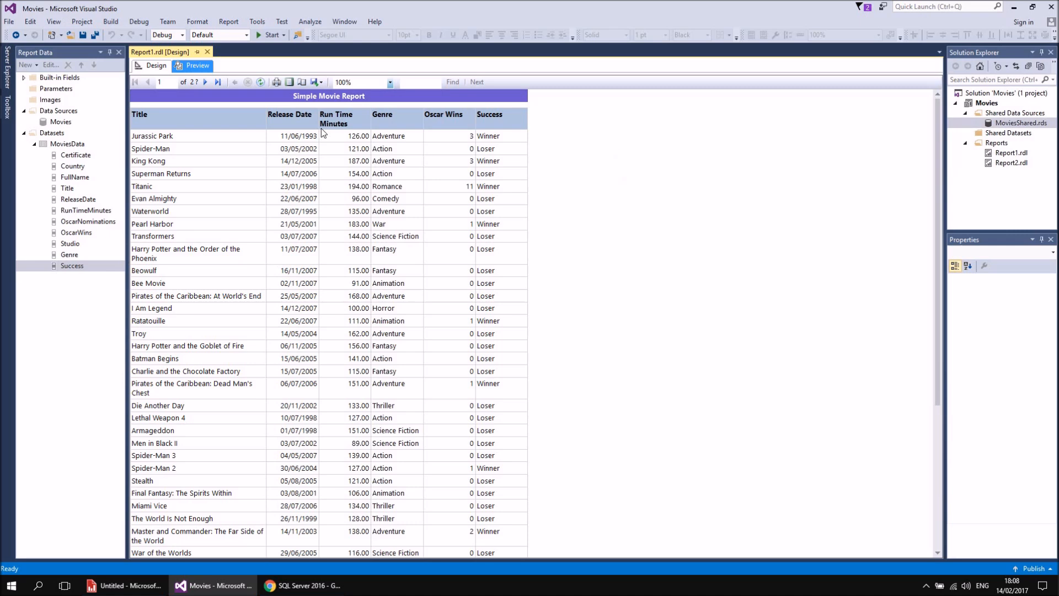
click(155, 66)
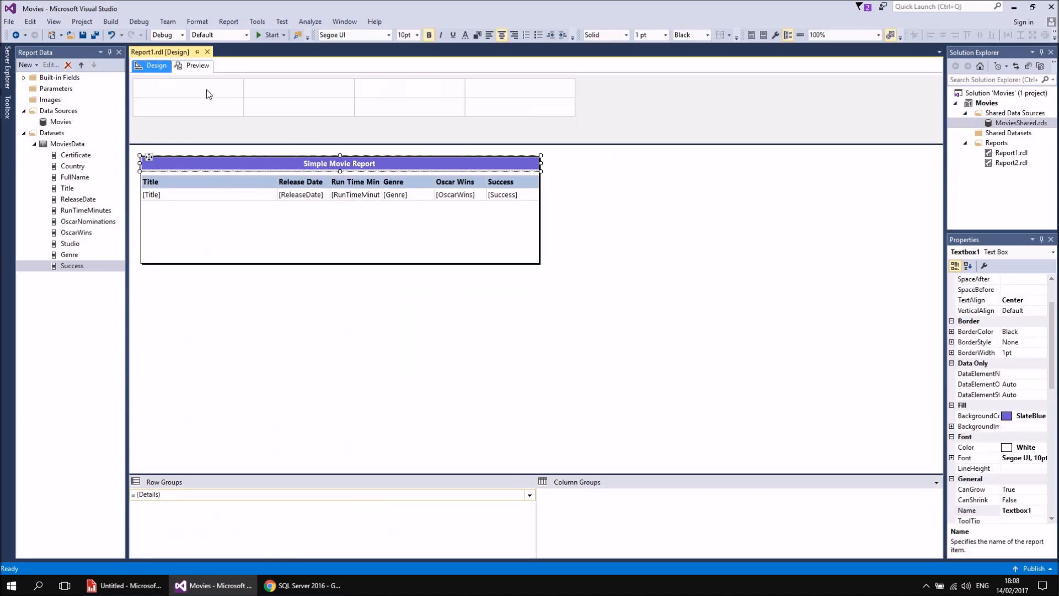
click(200, 67)
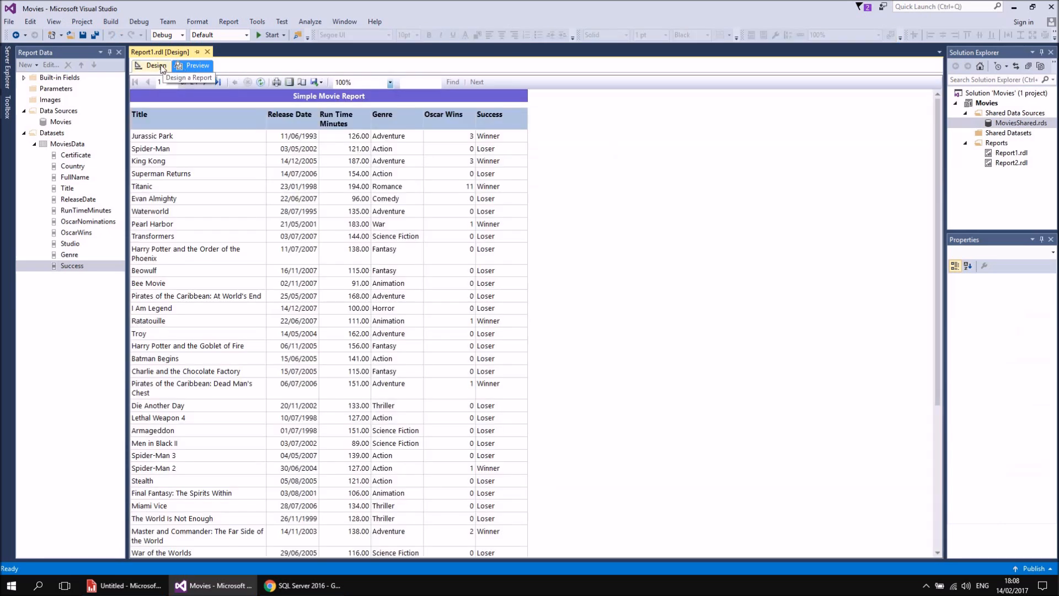
click(155, 67)
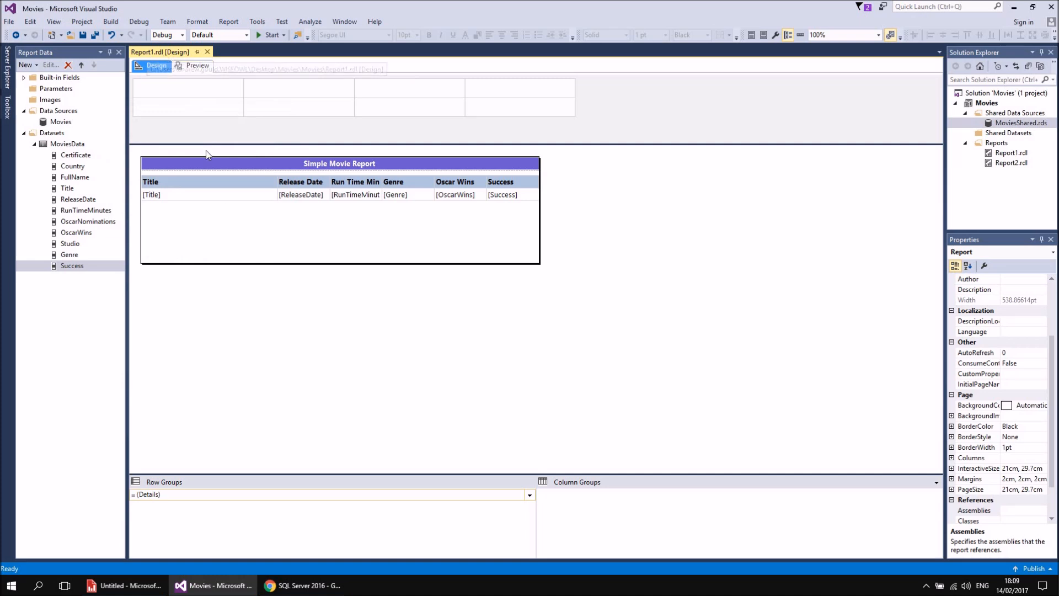
- Widen the table's Title column slightly and save Report1.rdl
click(255, 183)
drag(277, 169, 296, 169)
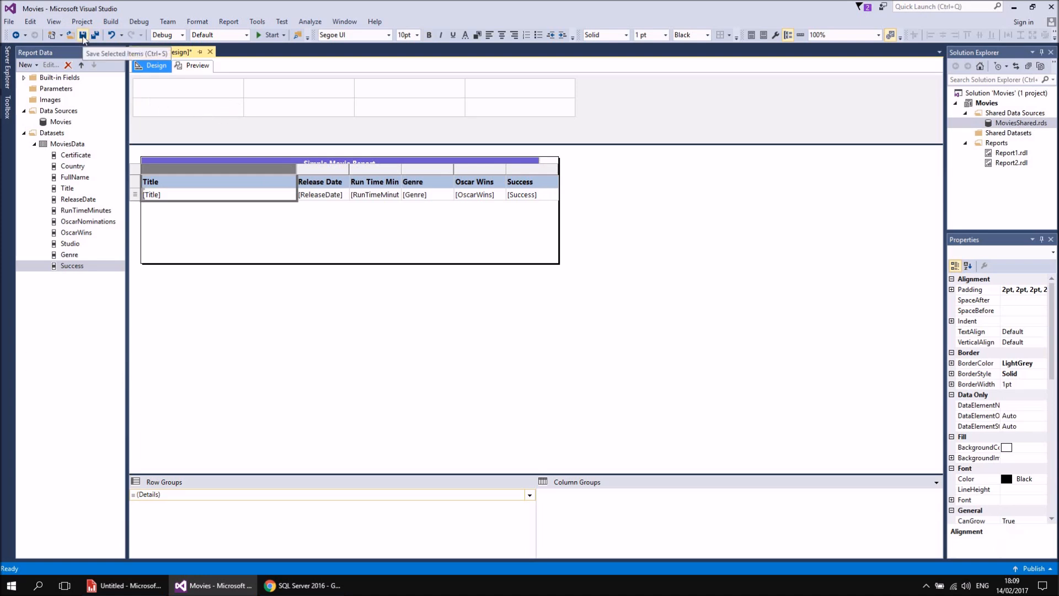
click(83, 35)
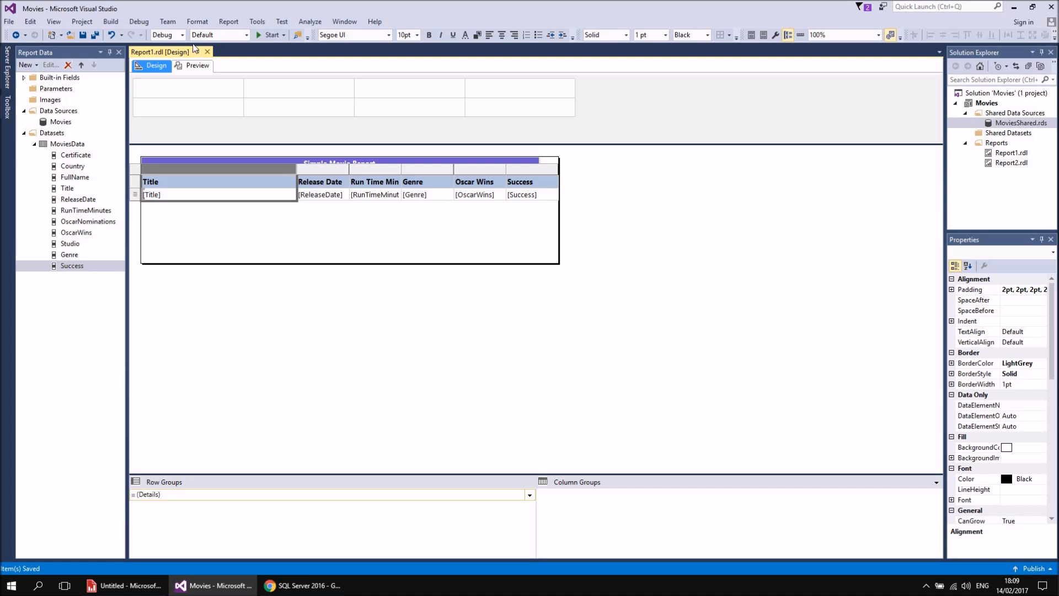
- Narrow the Title column and the report body back to the title box's edge, and preview the report so the change is saved
drag(297, 169, 277, 169)
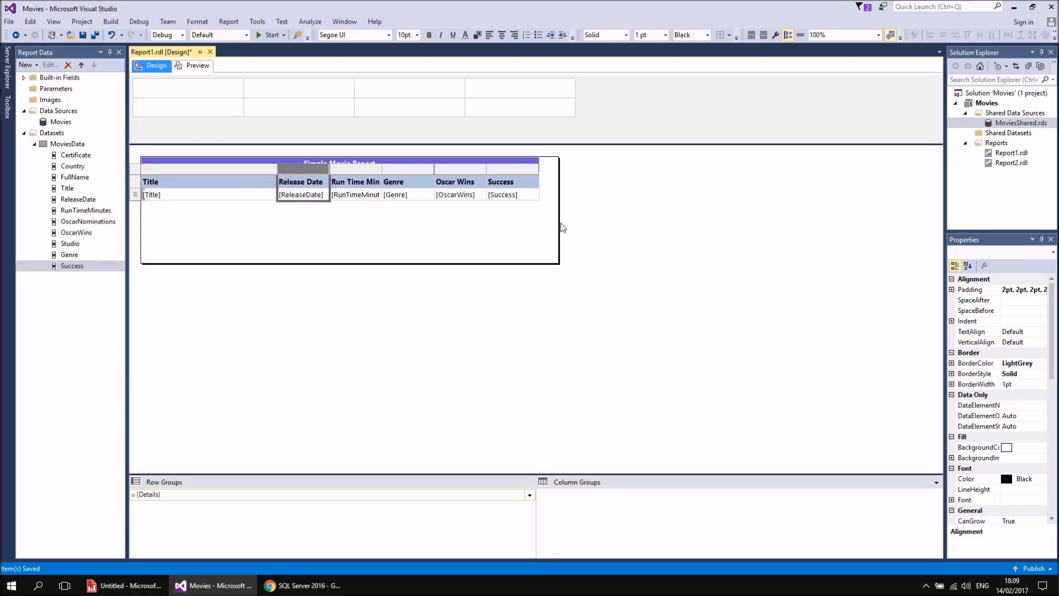
drag(559, 223, 539, 219)
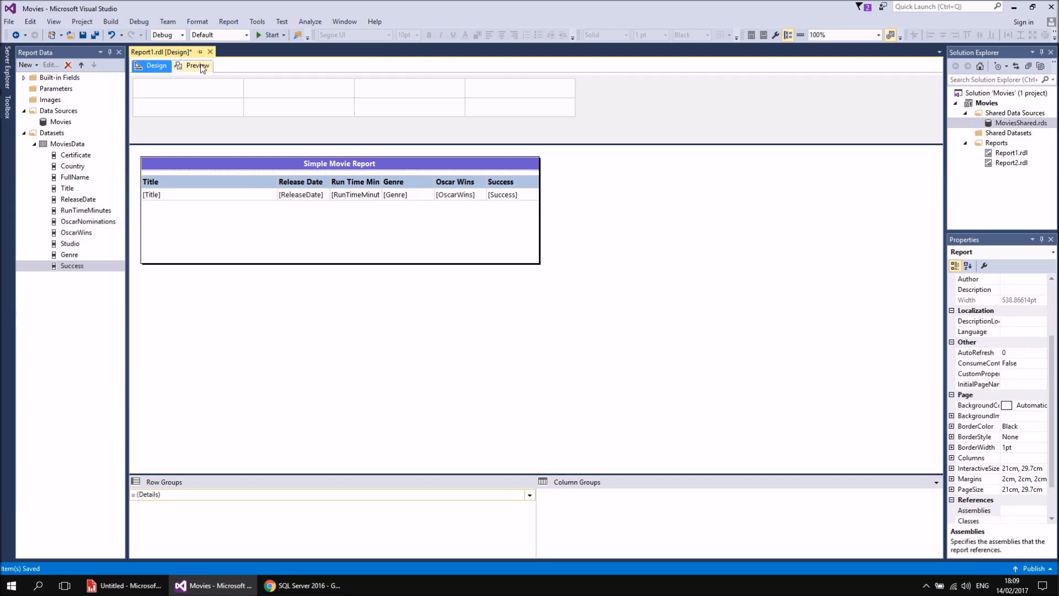
click(197, 66)
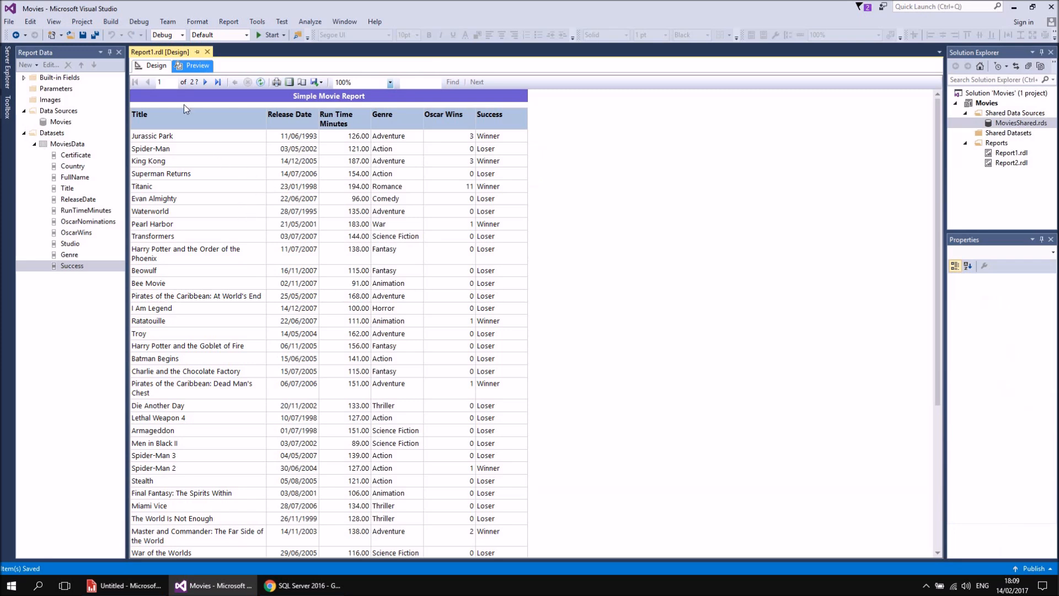
click(155, 67)
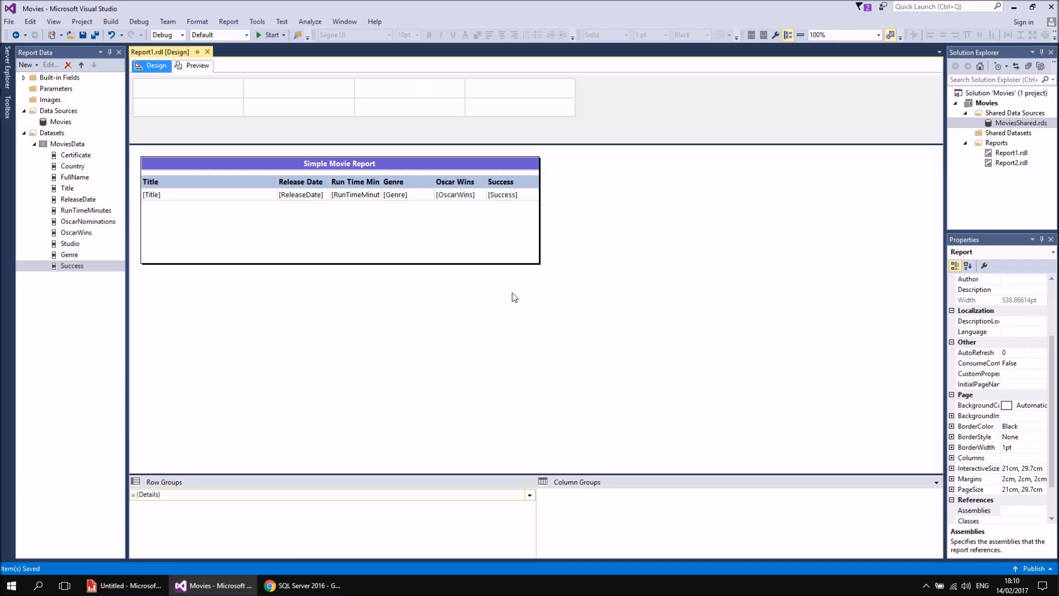
- Open the Movies project folder from the desktop and locate the Report1.rdl and Report2.rdl files in its Movies subfolder
key(super+d)
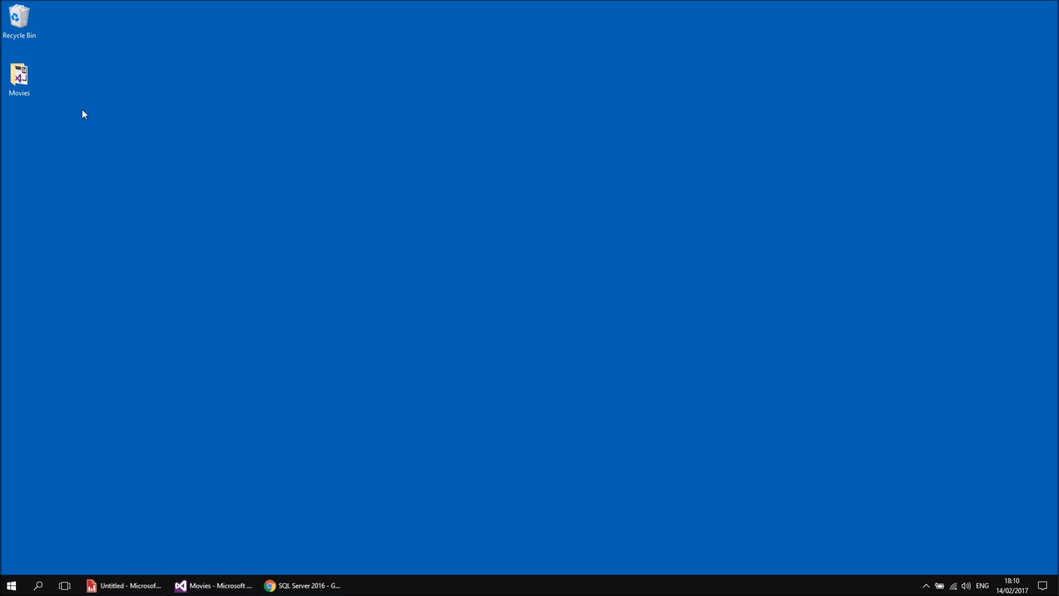
double_click(20, 75)
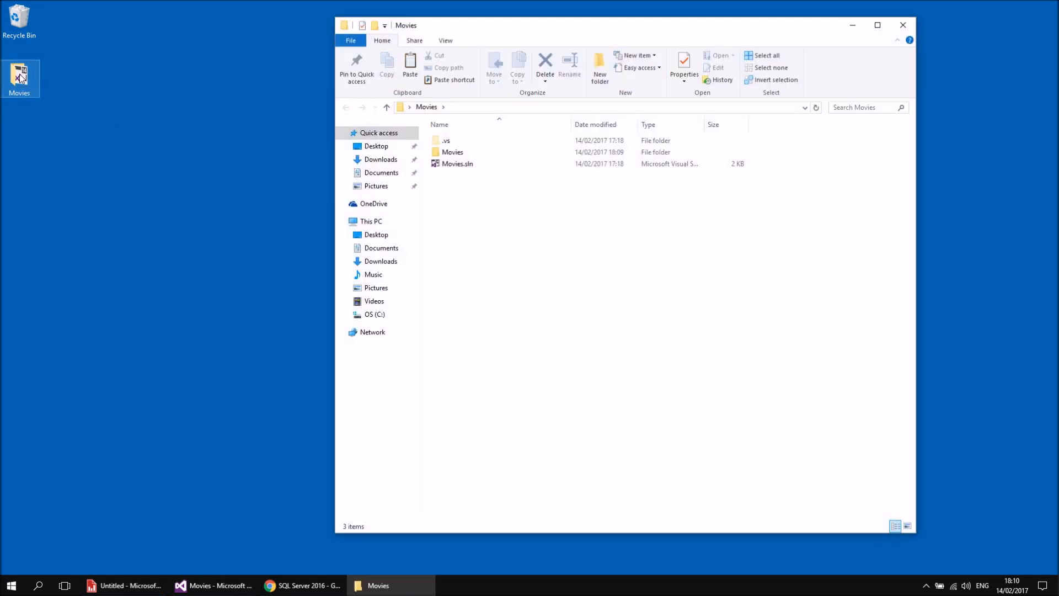
double_click(467, 152)
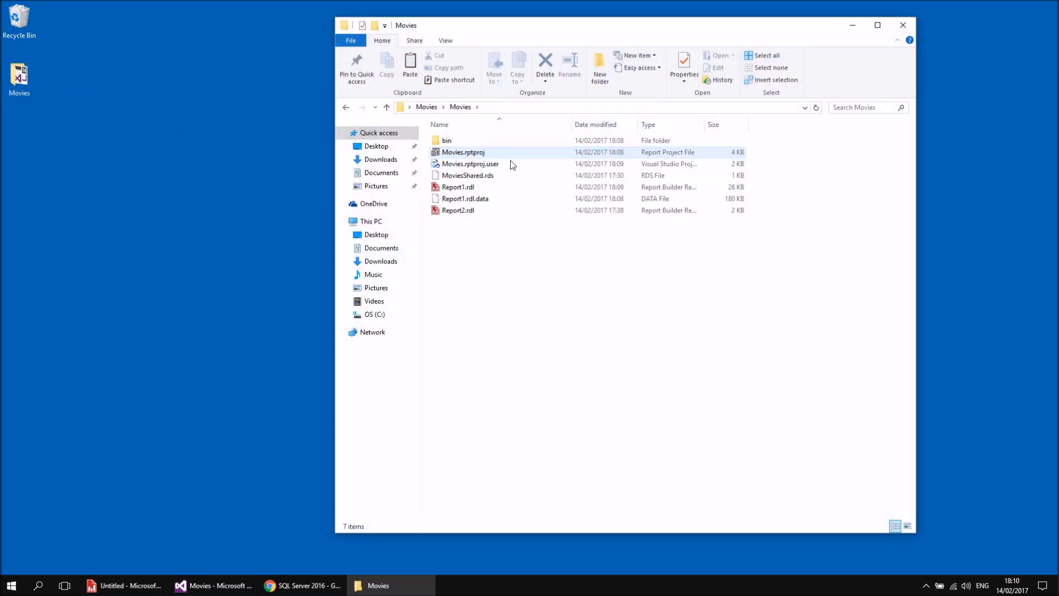
click(475, 188)
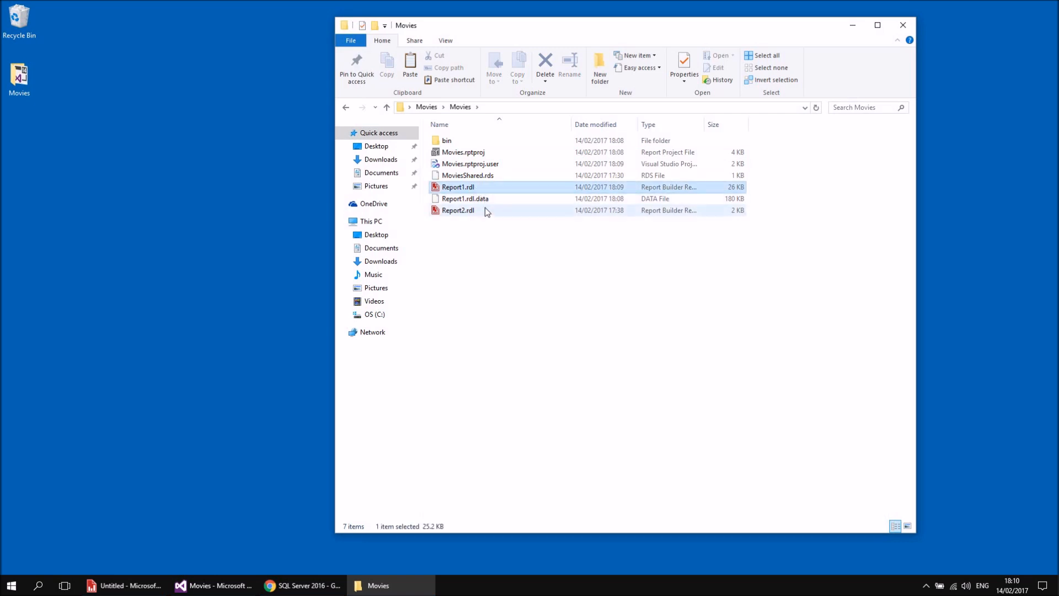
click(485, 212)
click(478, 189)
click(483, 210)
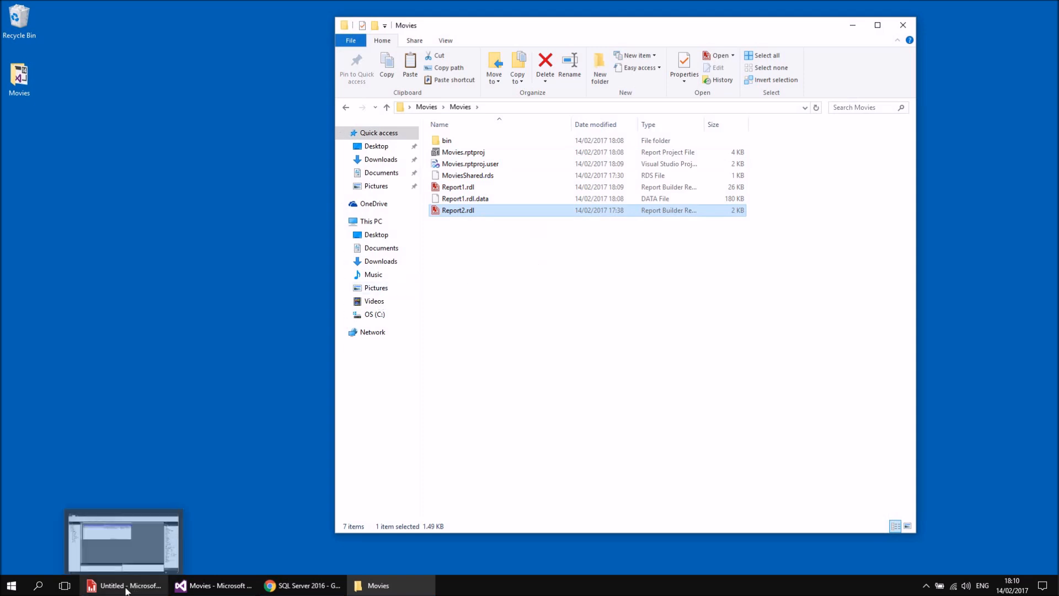
- Switch to Report Builder and save the report on the Desktop as Simple Movie Report
click(126, 589)
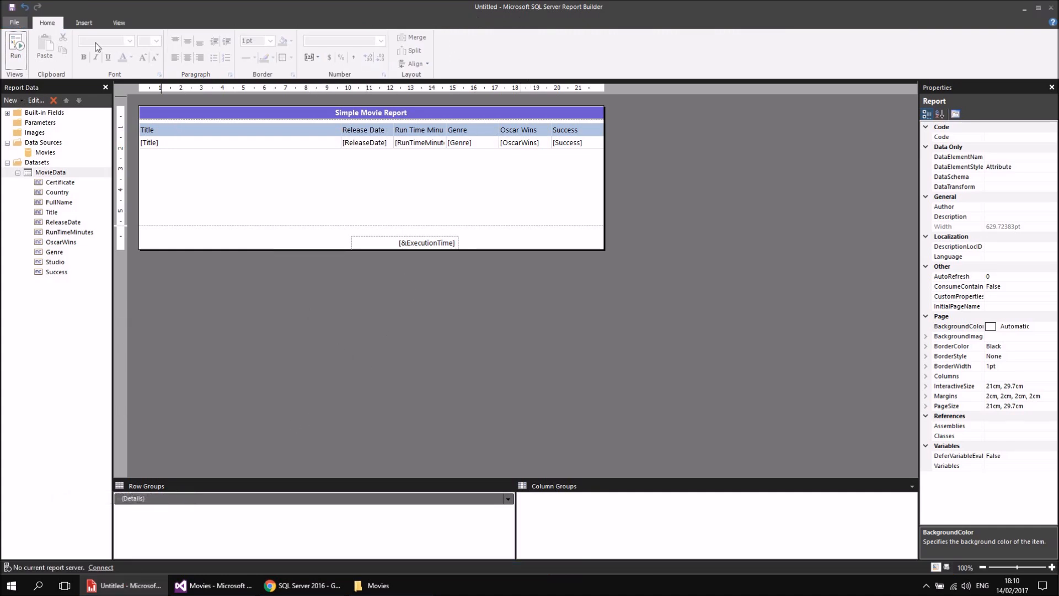
click(11, 8)
click(15, 23)
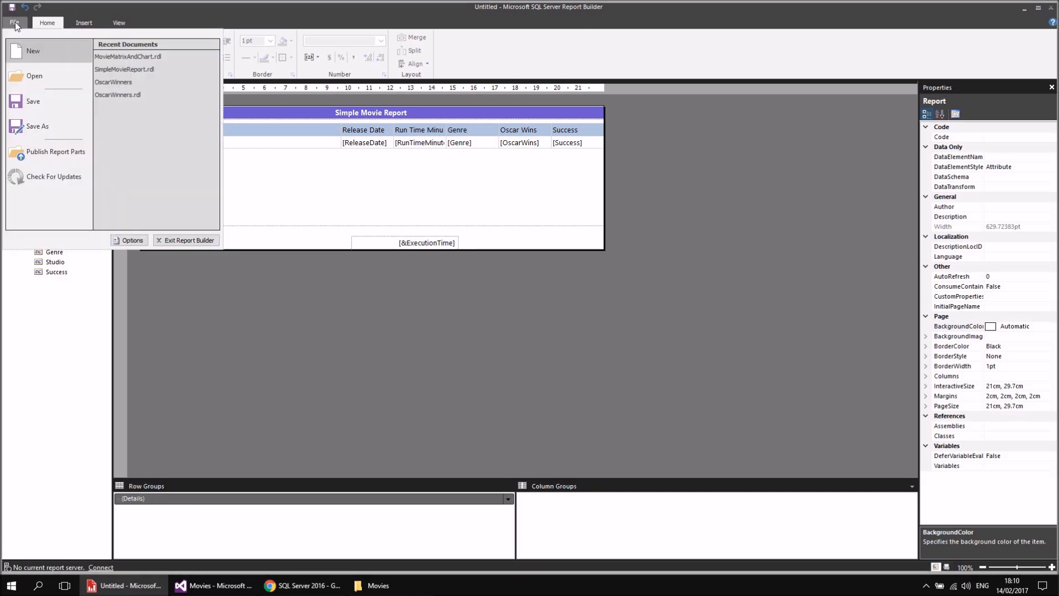
click(31, 103)
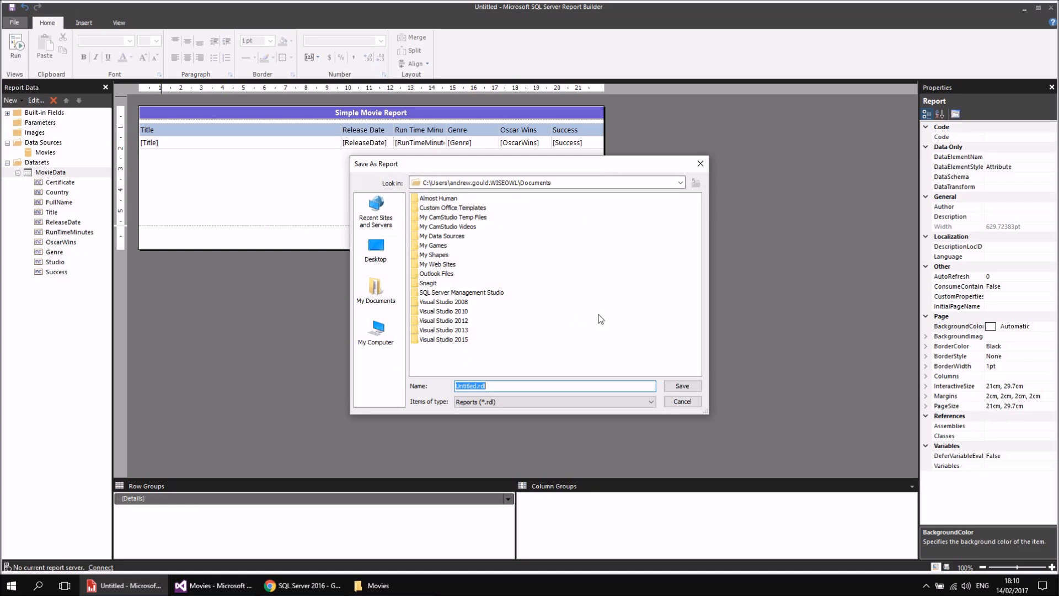
click(375, 255)
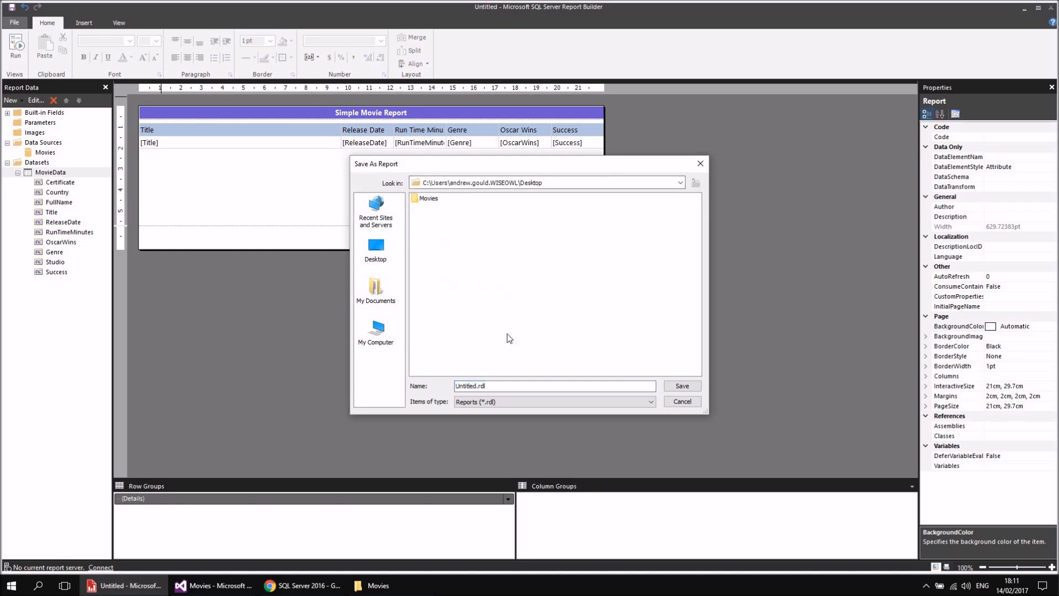
drag(501, 386, 420, 386)
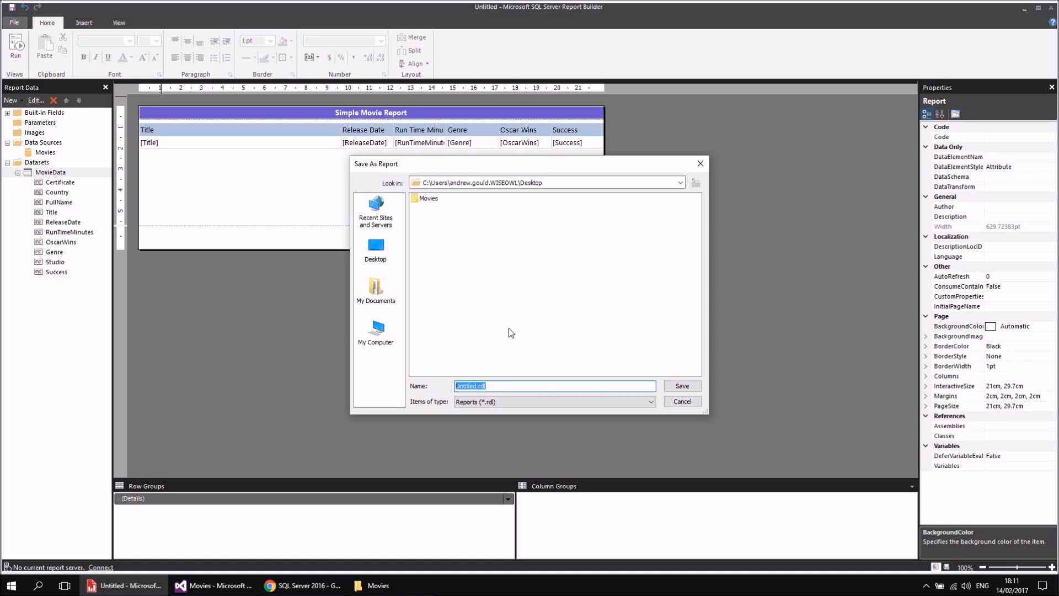
text(Simple Movie Report)
key(Return)
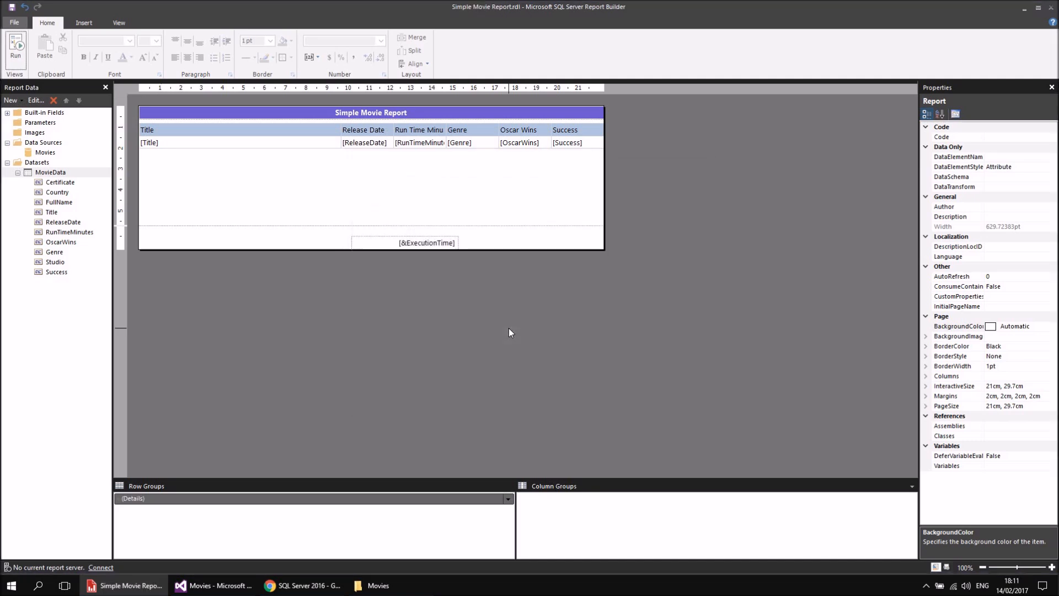
- Check the saved report file on the desktop, then switch to Visual Studio and close Report1.rdl
key(super+d)
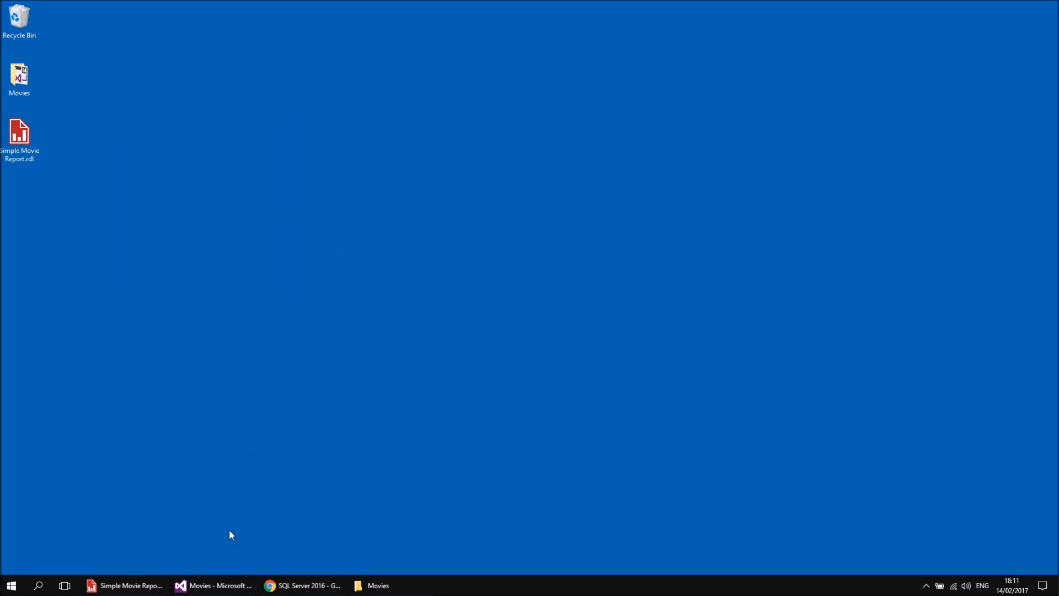
click(211, 588)
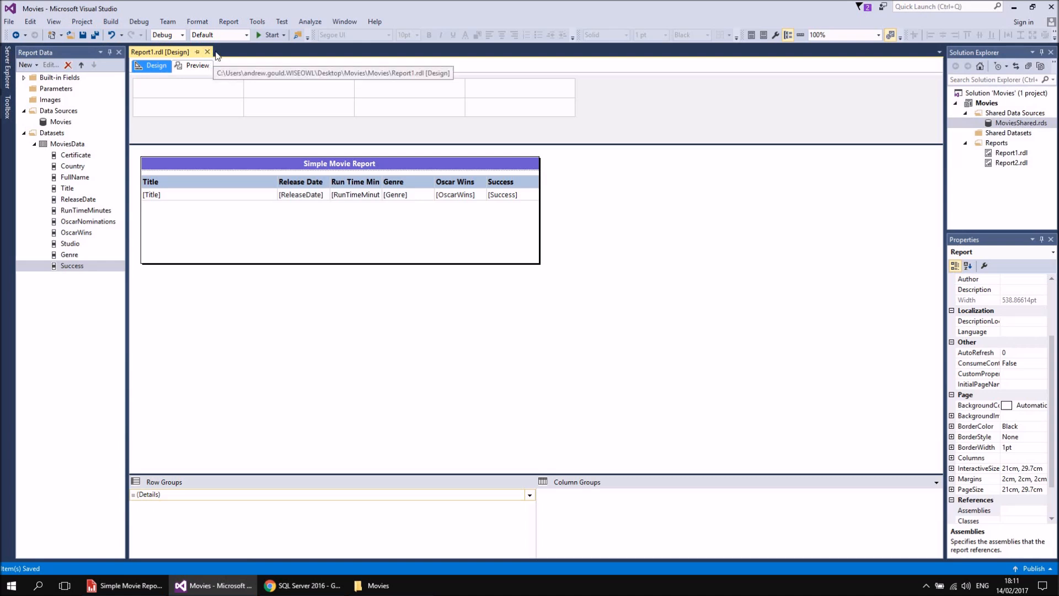
click(208, 52)
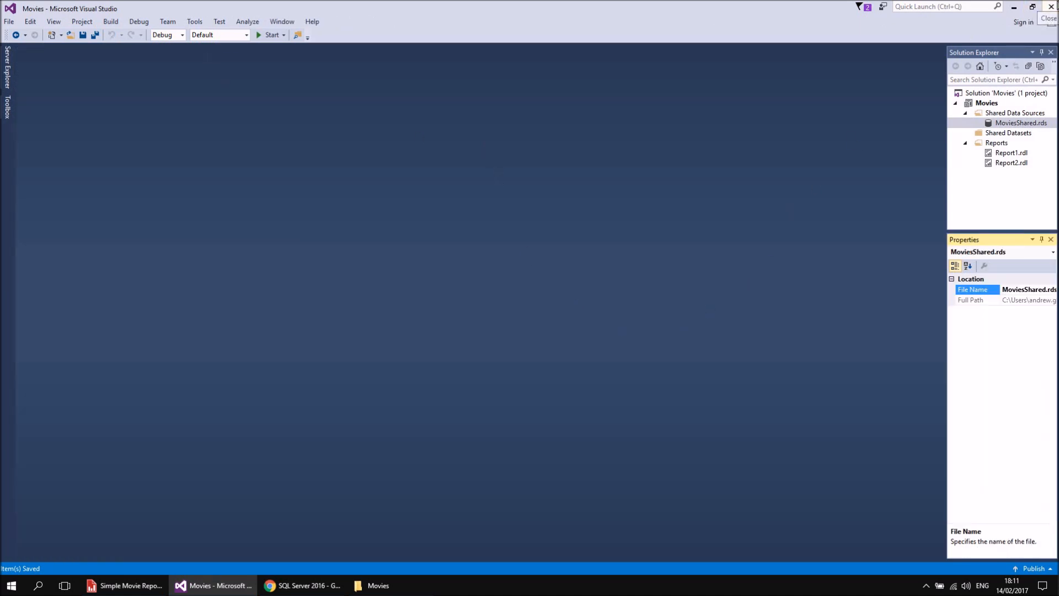
- Close Visual Studio, then switch to Report Builder and close it as well
click(1050, 6)
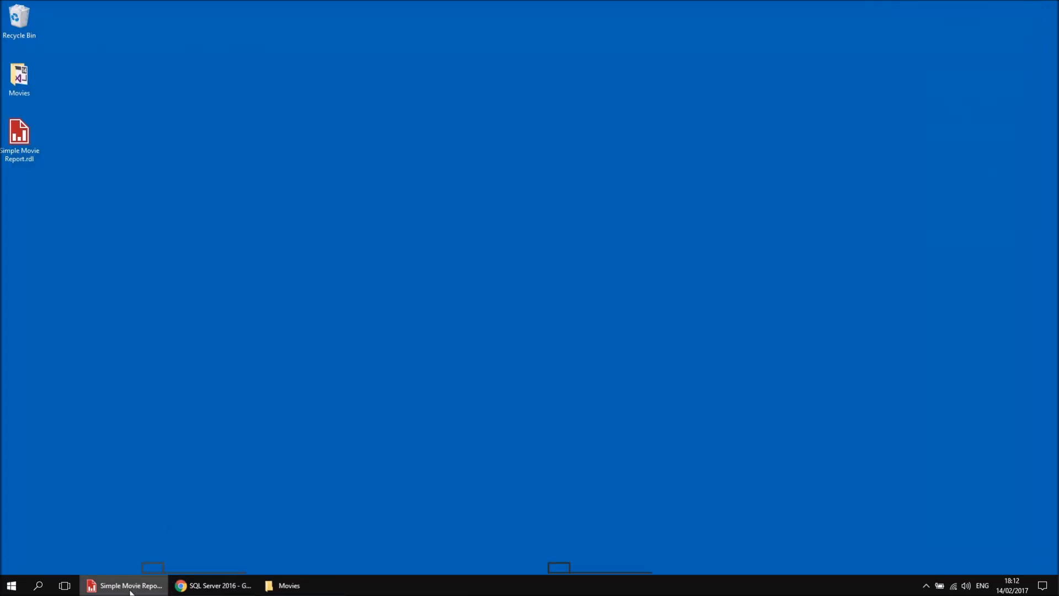
click(131, 587)
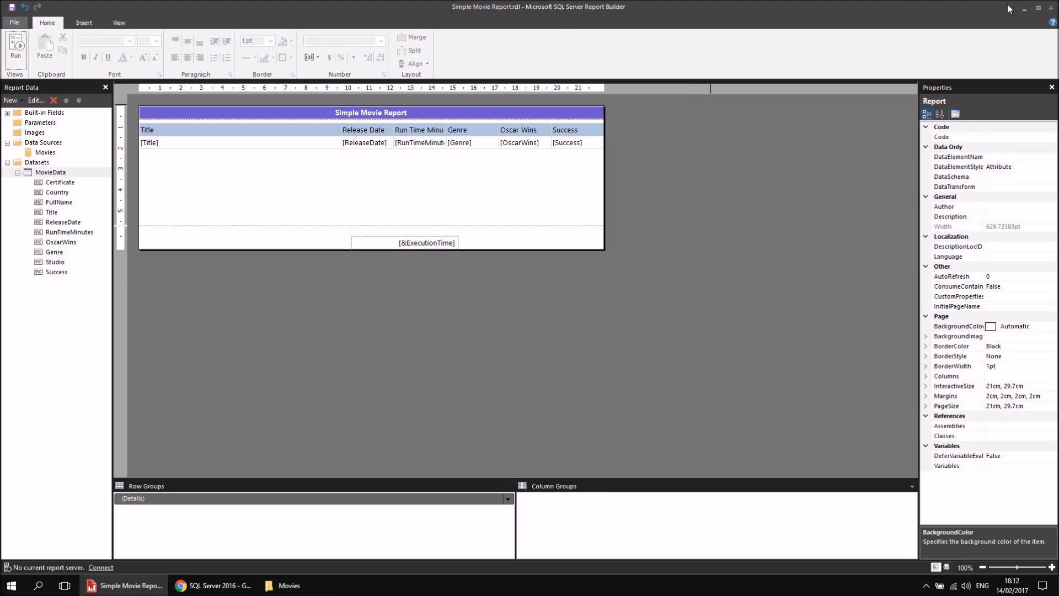
click(1052, 8)
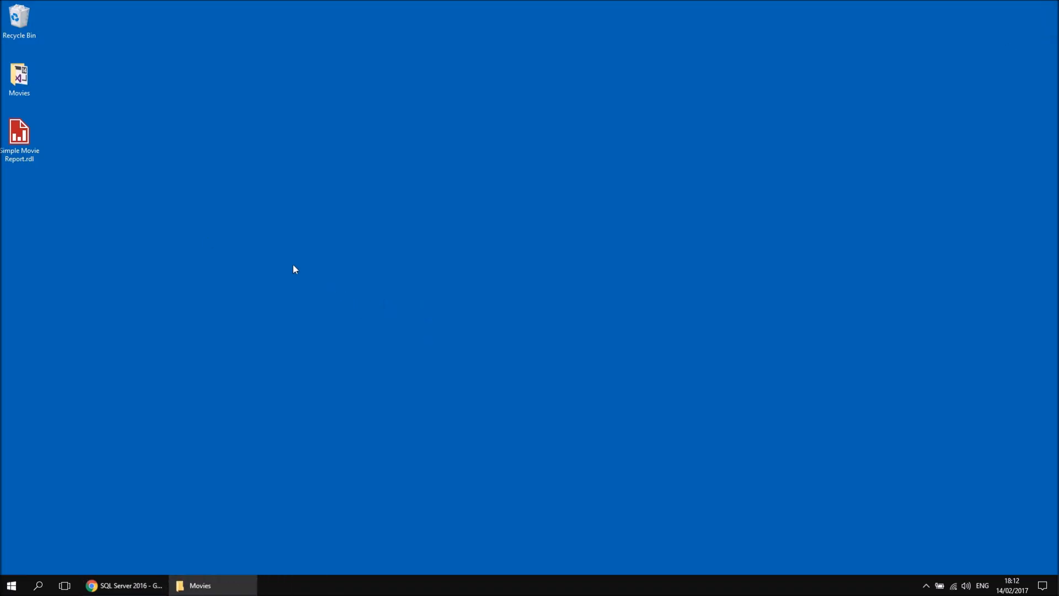
- Start Report Builder again and open Report1.rdl from the Movies project subfolder on the Desktop
click(12, 588)
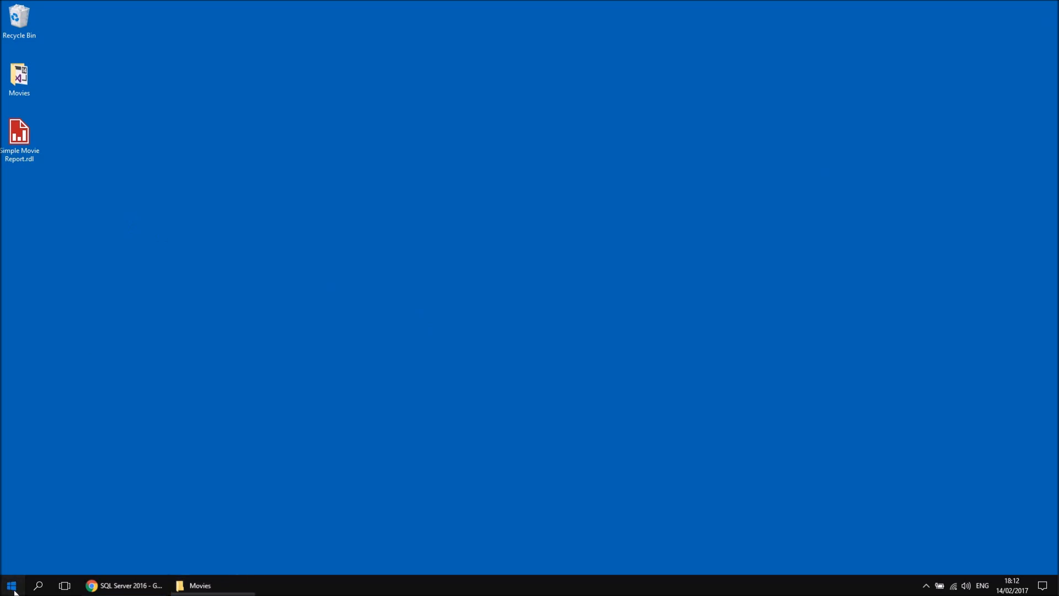
click(242, 527)
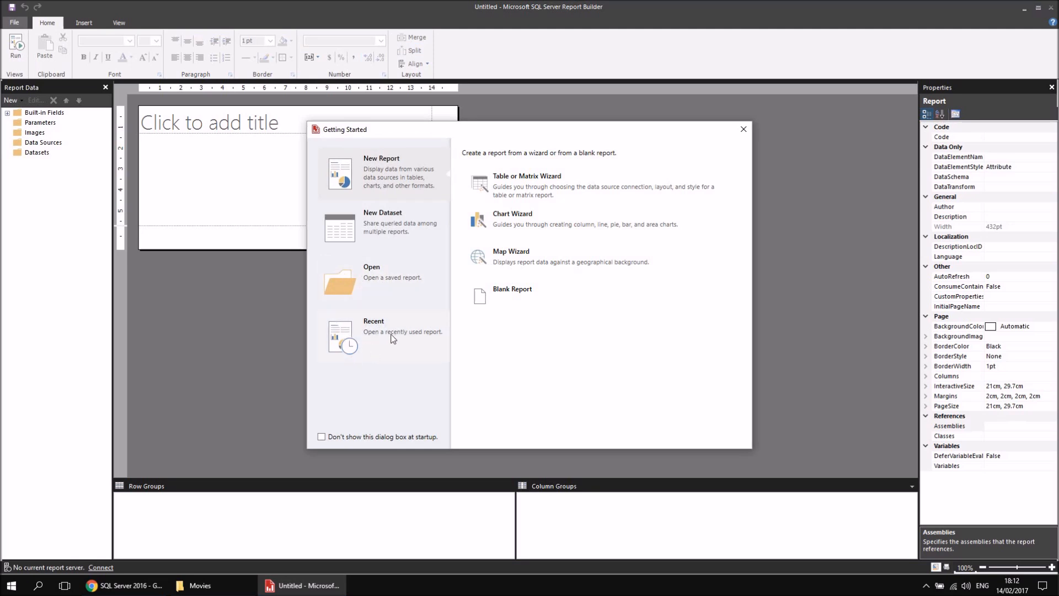
click(344, 278)
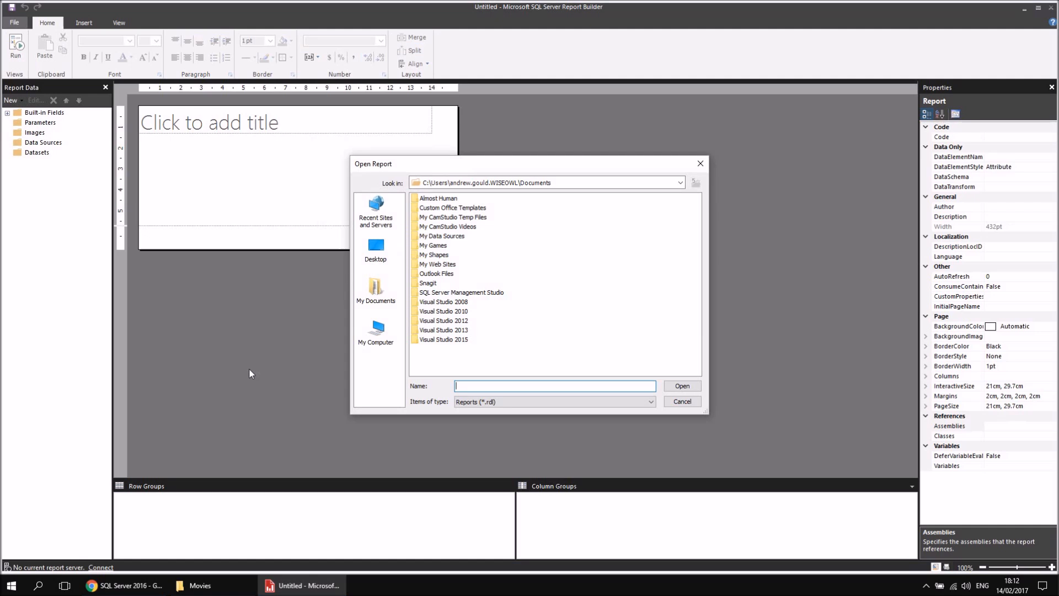
click(375, 248)
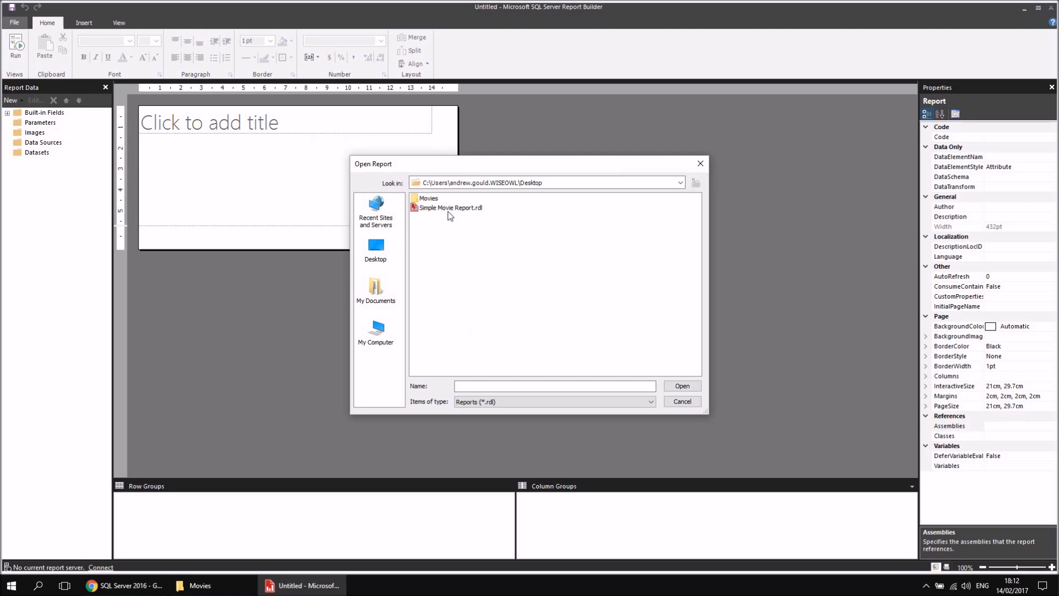
click(426, 200)
double_click(418, 203)
double_click(419, 203)
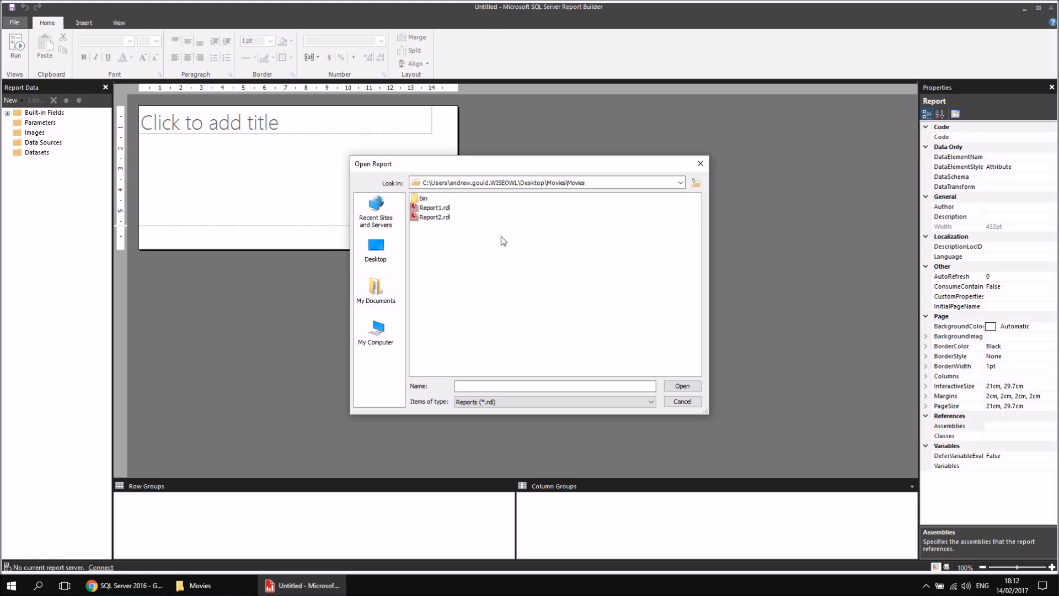
double_click(433, 209)
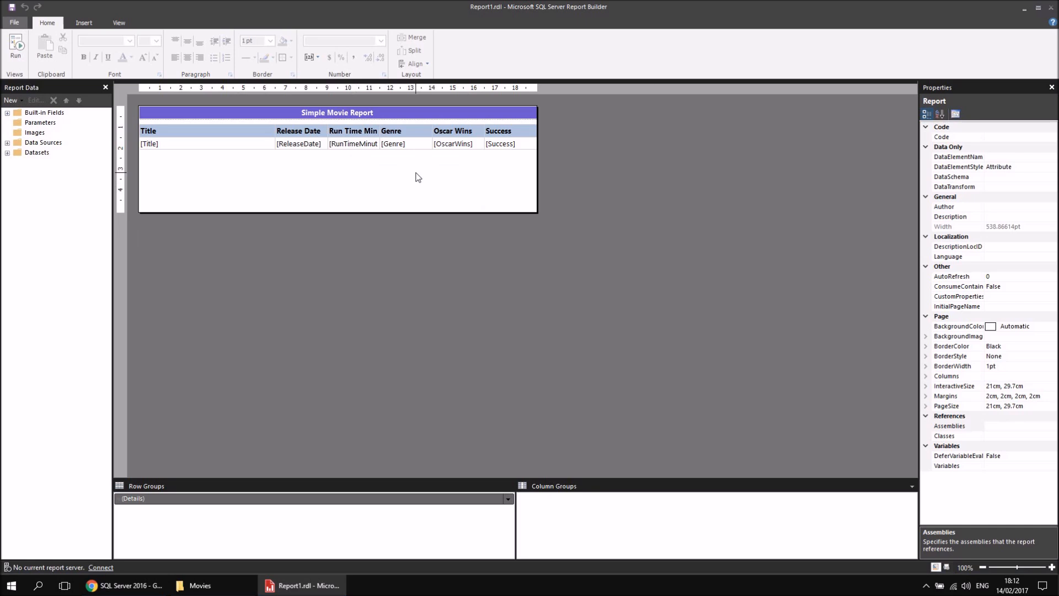
- Expand the report's data sources and datasets to inspect them, and close Report Builder
click(7, 142)
click(7, 163)
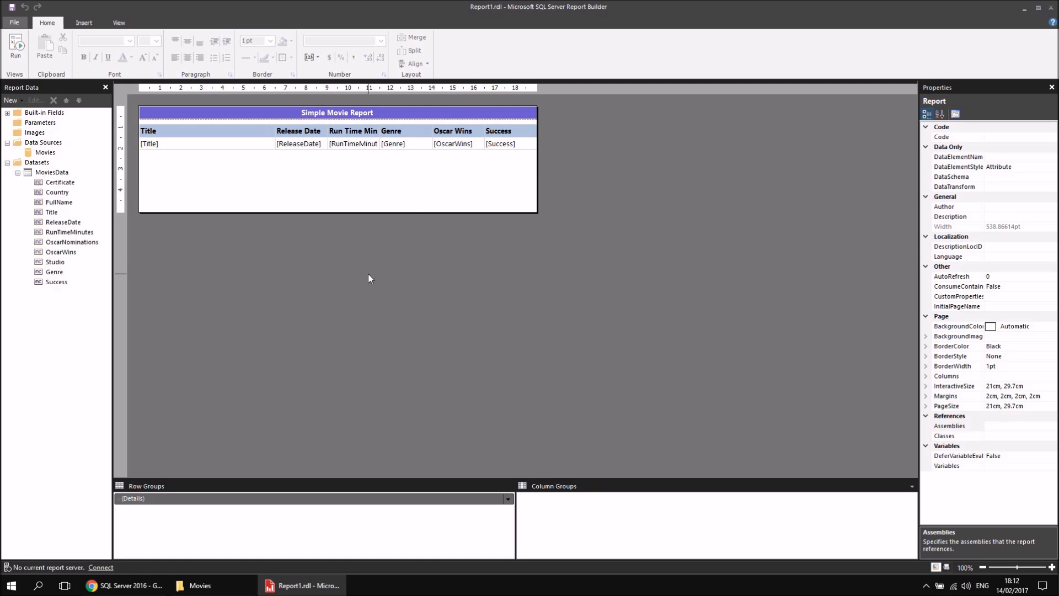
click(1051, 7)
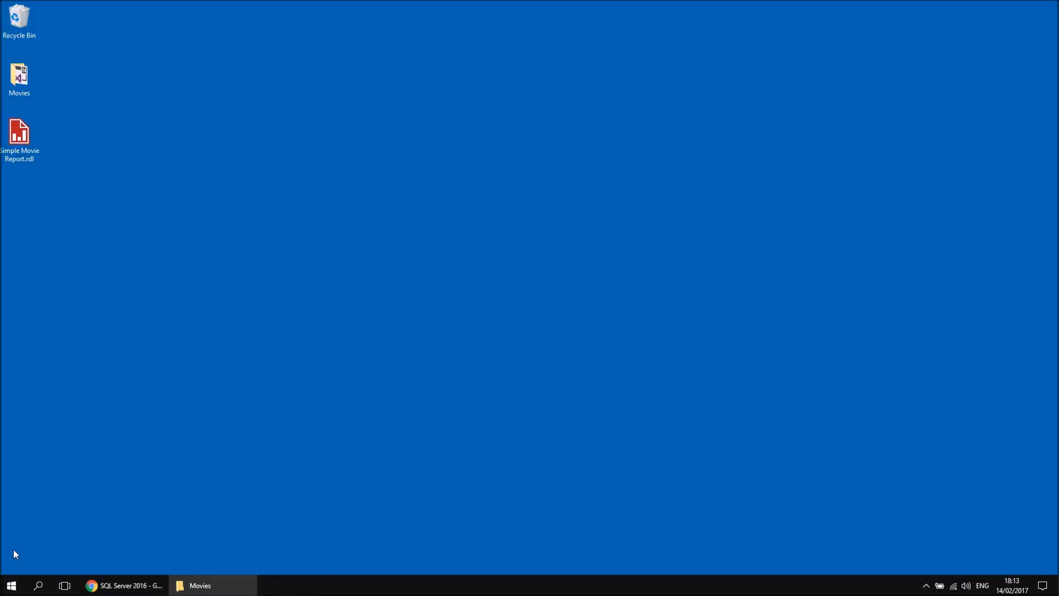
- Start the SQL Server 2016 version of Visual Studio and open the Movies.sln solution from the Desktop's Movies folder
click(11, 585)
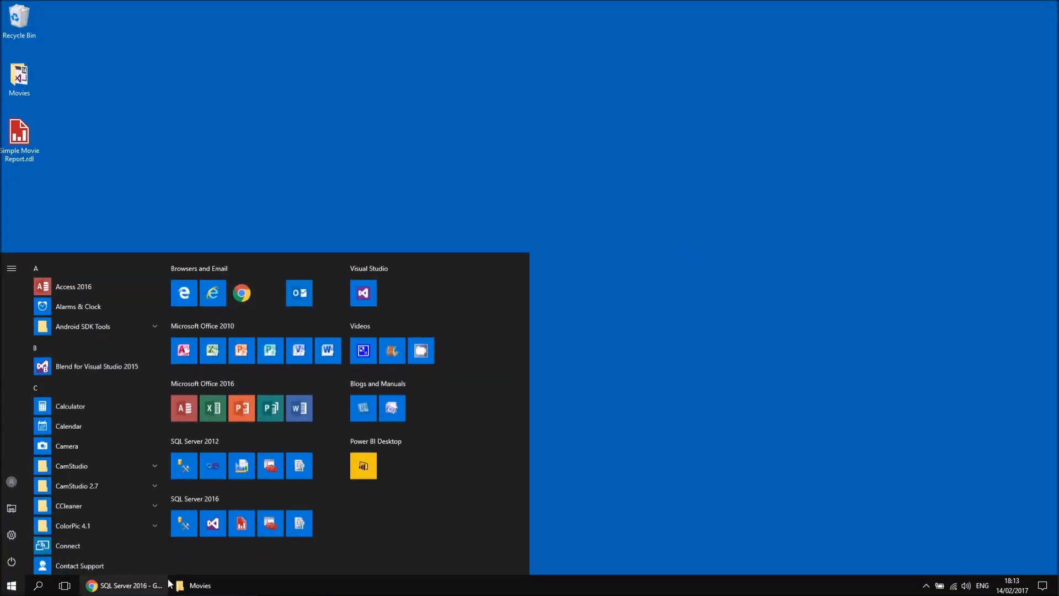
click(213, 528)
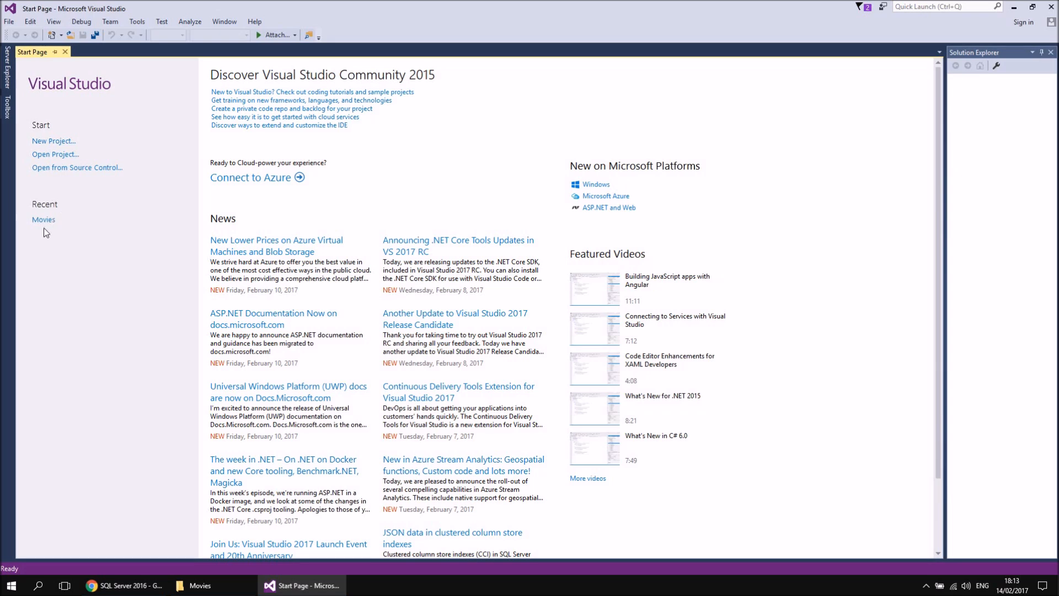
click(9, 22)
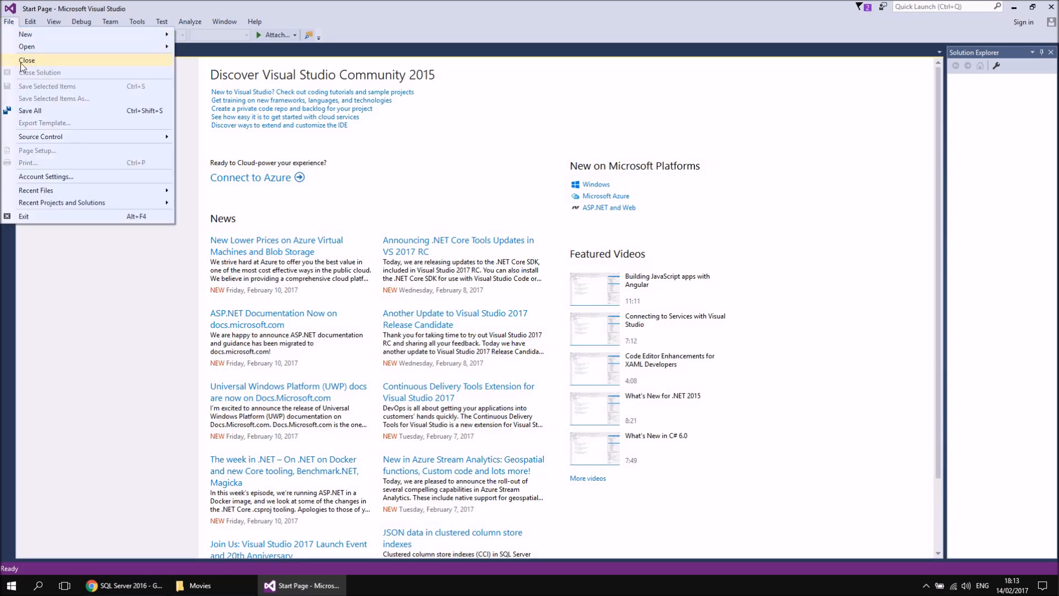
mouse_move(77, 205)
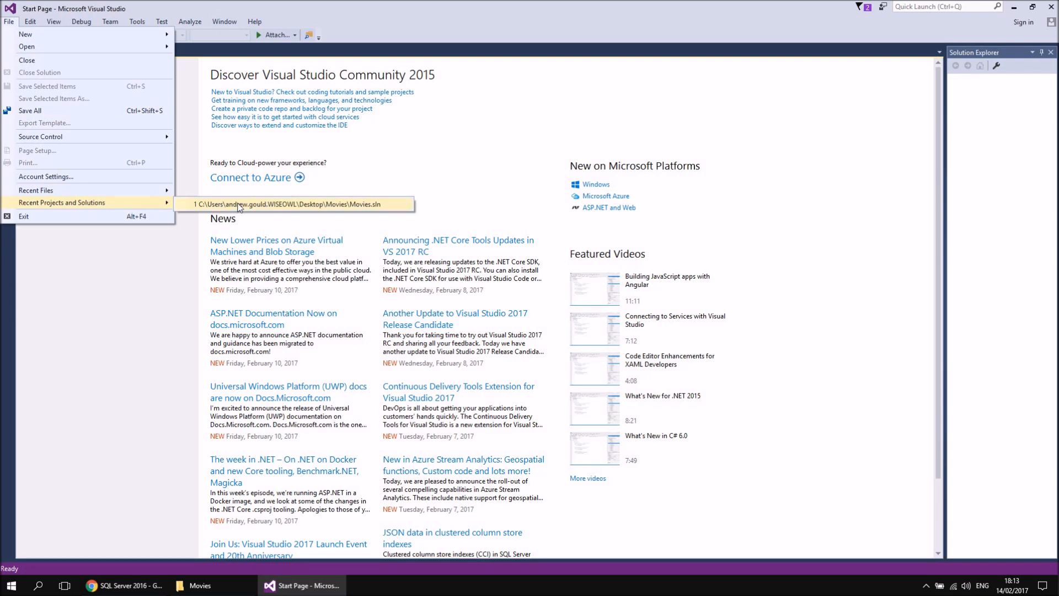
mouse_move(111, 46)
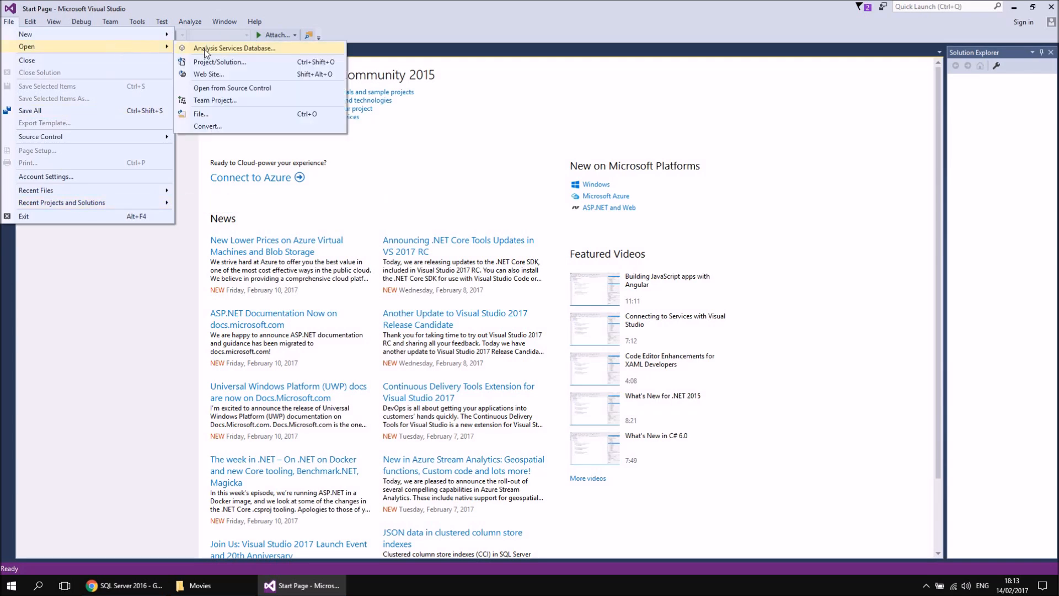
click(221, 62)
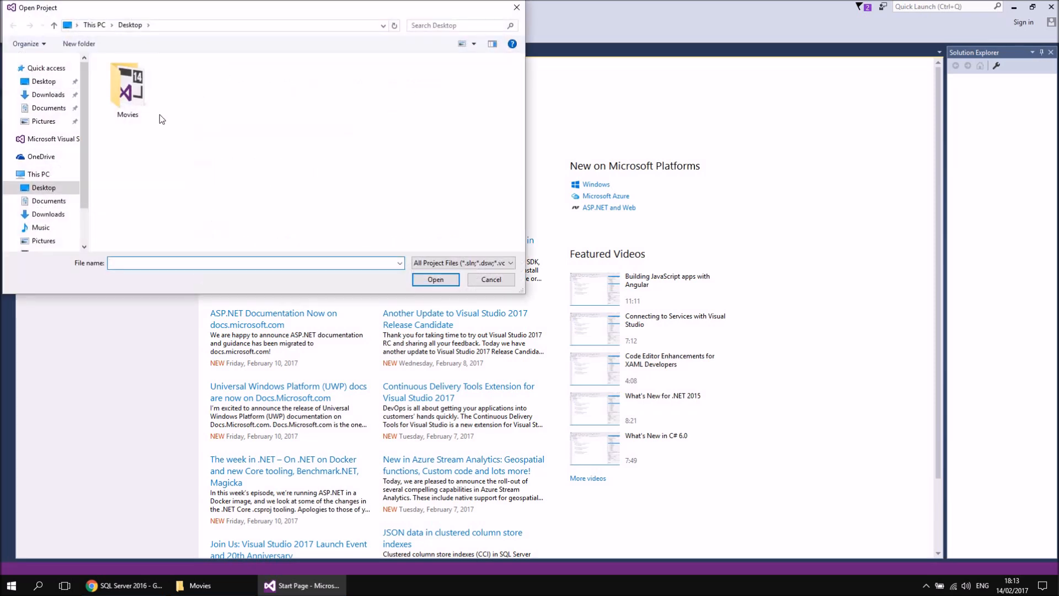
double_click(133, 90)
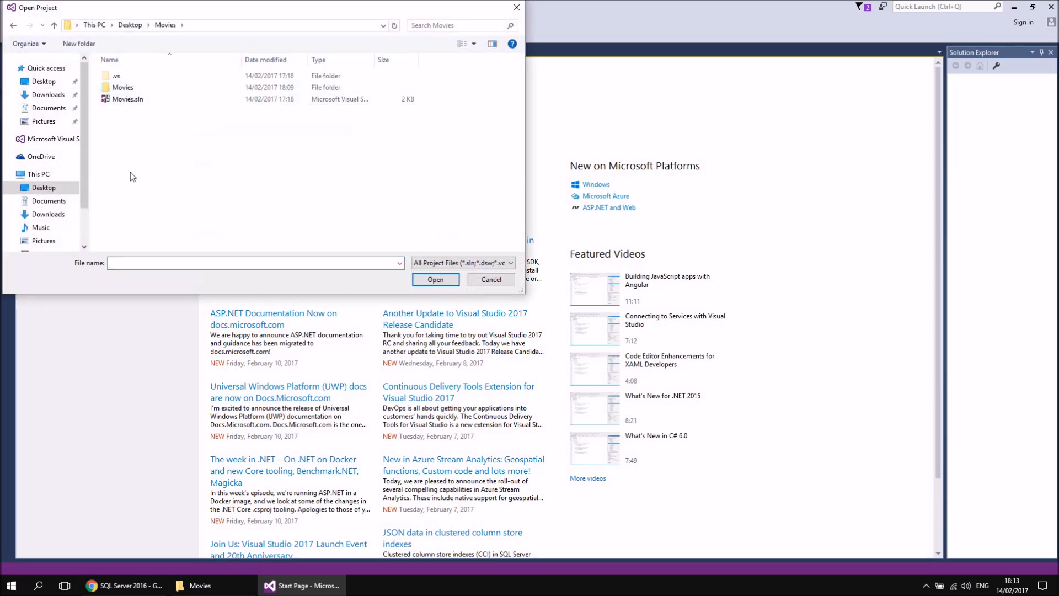
double_click(142, 101)
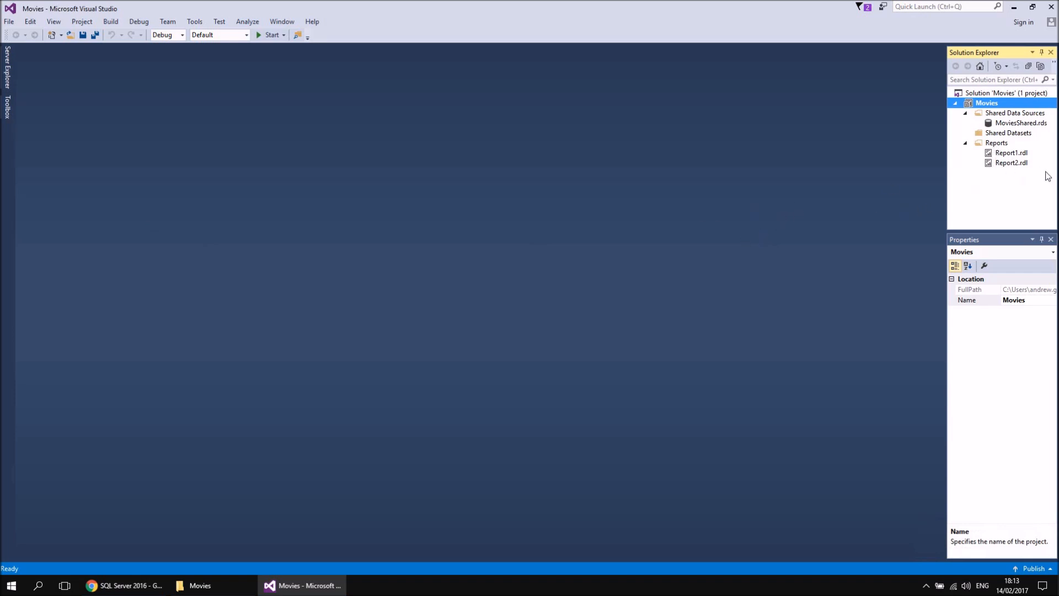
- Add the existing Simple Movie Report.rdl from the Desktop to the project's Reports folder
right_click(998, 145)
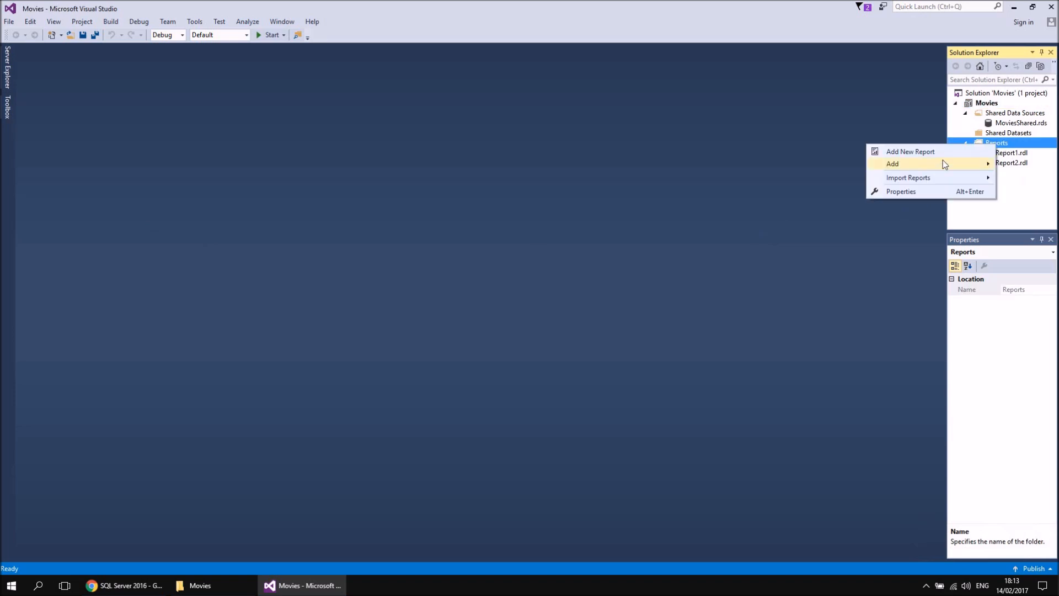
mouse_move(894, 164)
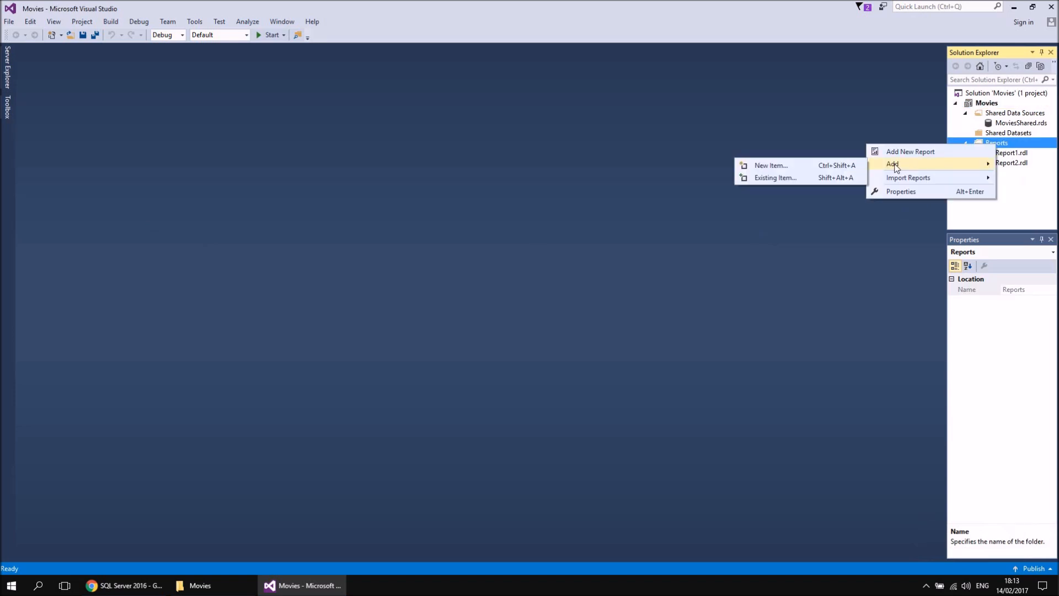
click(788, 179)
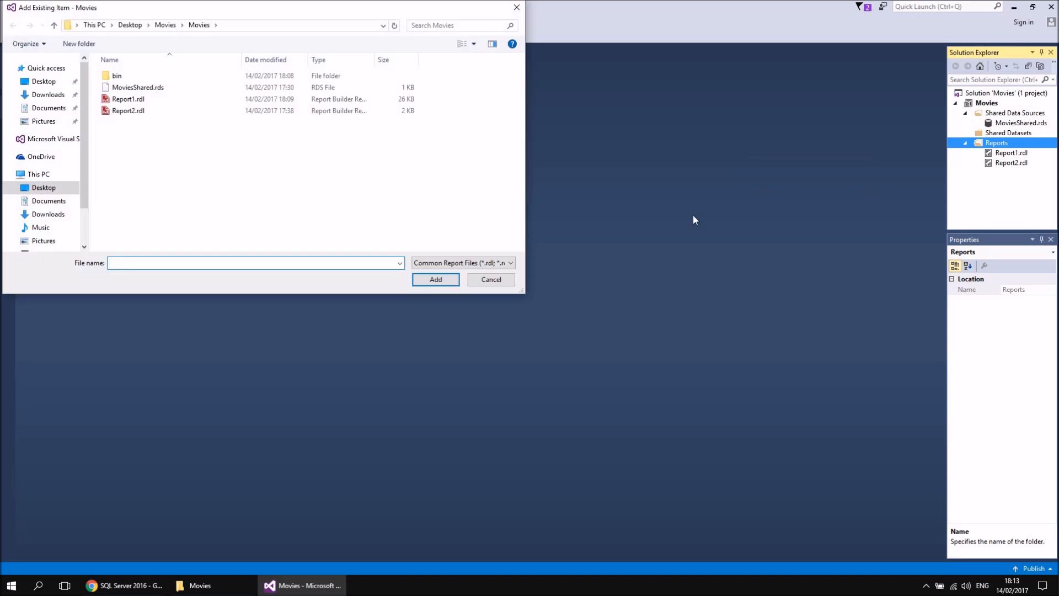
click(132, 26)
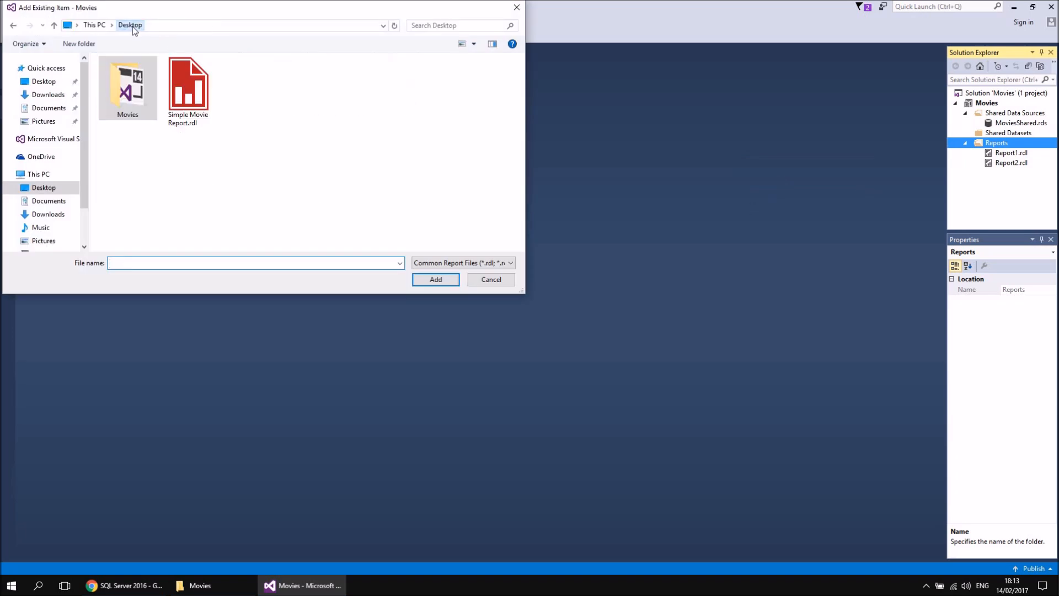
double_click(189, 92)
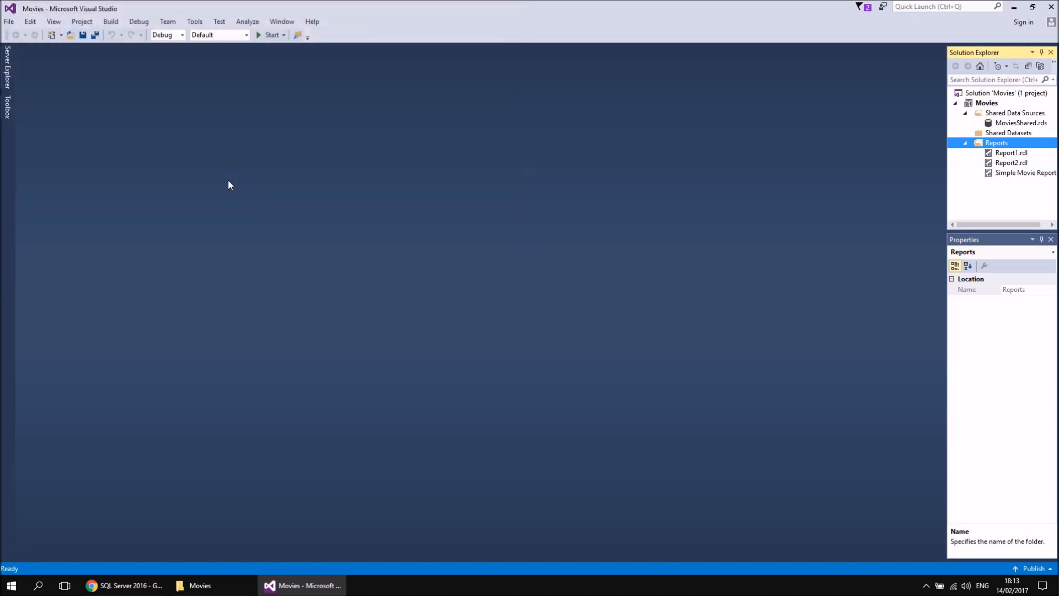
- View the imported Simple Movie Report's design, then close it and exit Visual Studio, saving the solution changes
click(1005, 174)
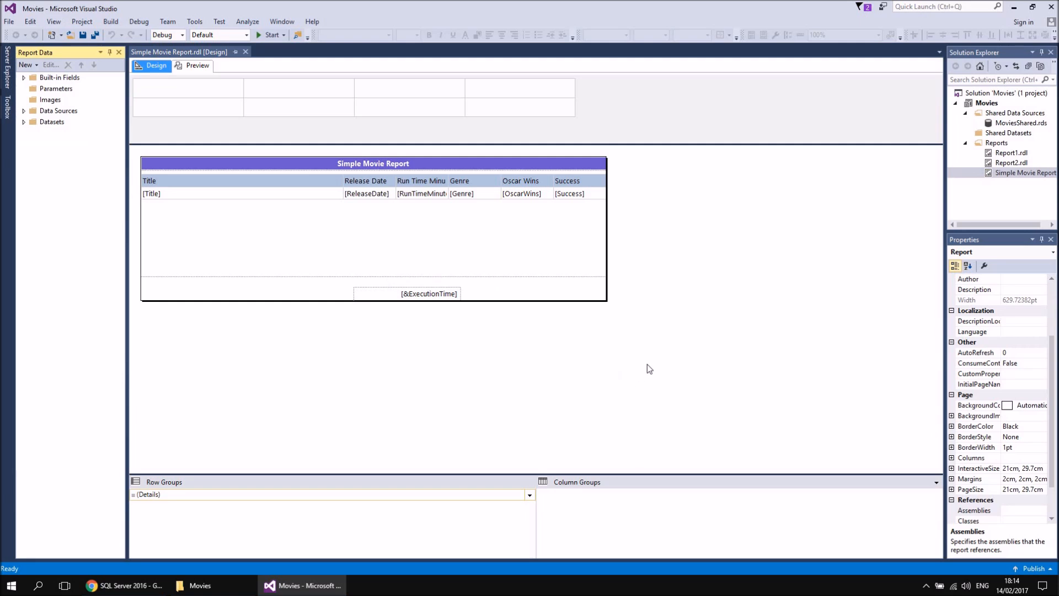
click(246, 51)
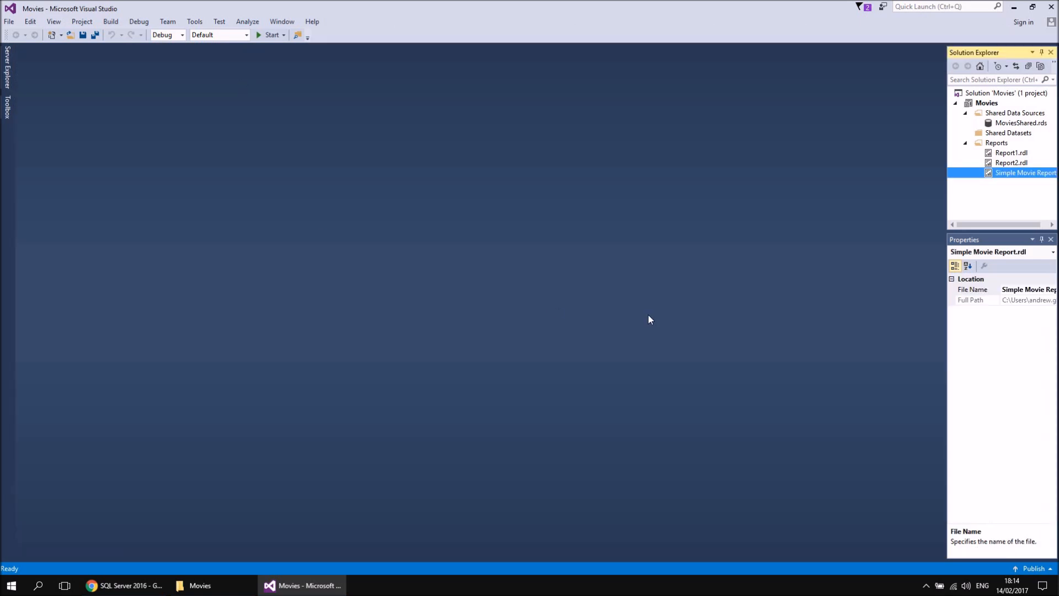
click(1051, 6)
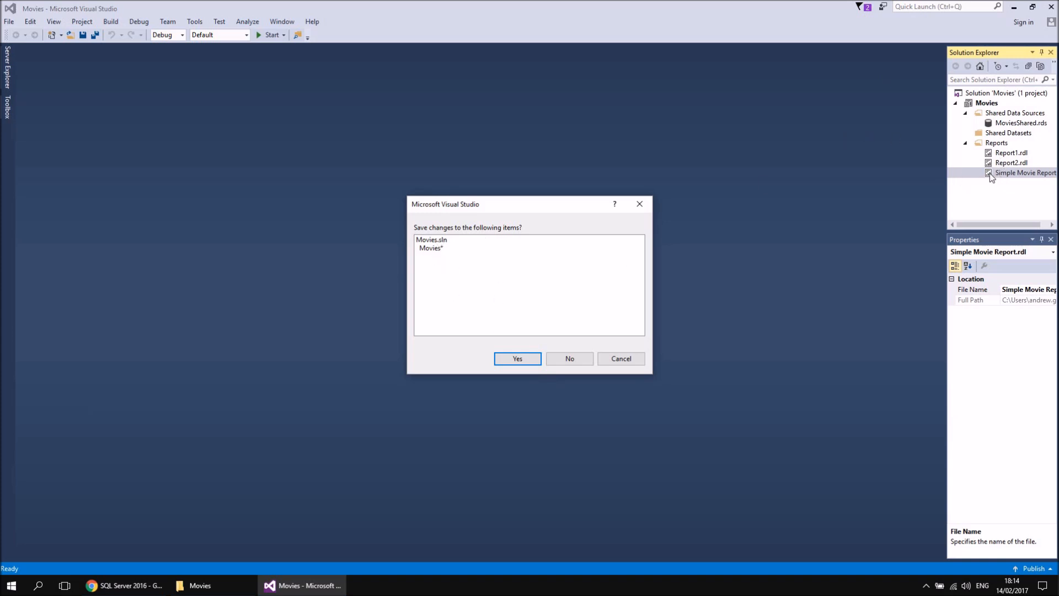
click(517, 362)
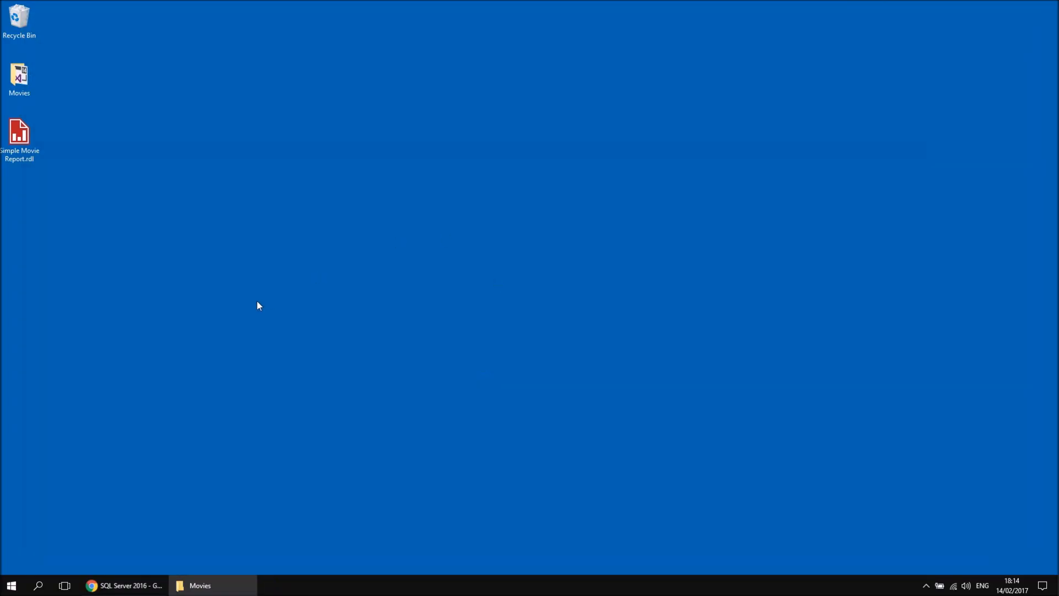
- Open the Movies project's inner Movies folder from the desktop and locate the copy of Simple Movie Report.rdl
double_click(20, 77)
double_click(479, 169)
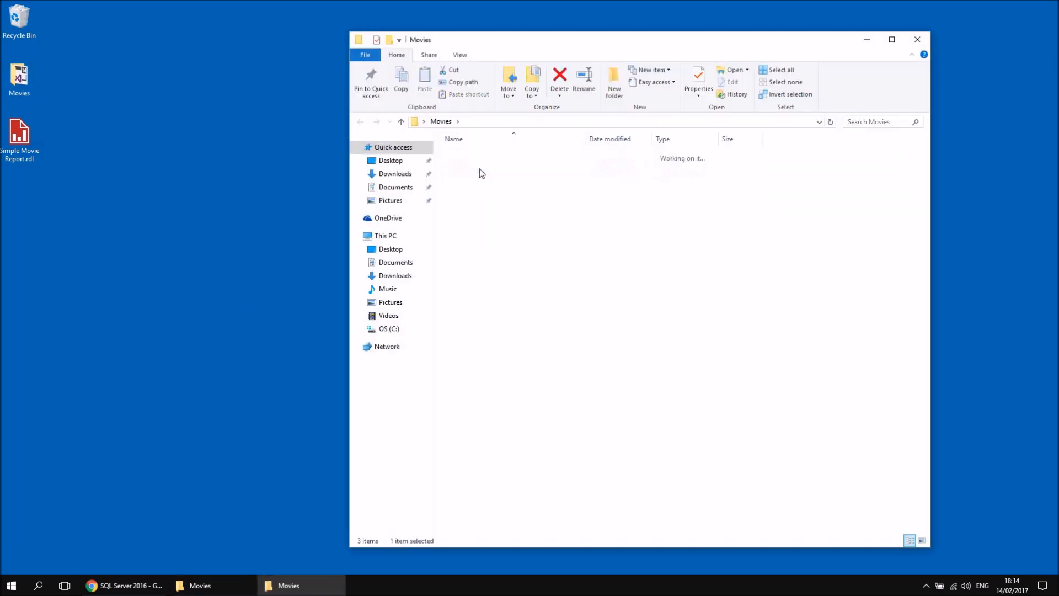
click(478, 237)
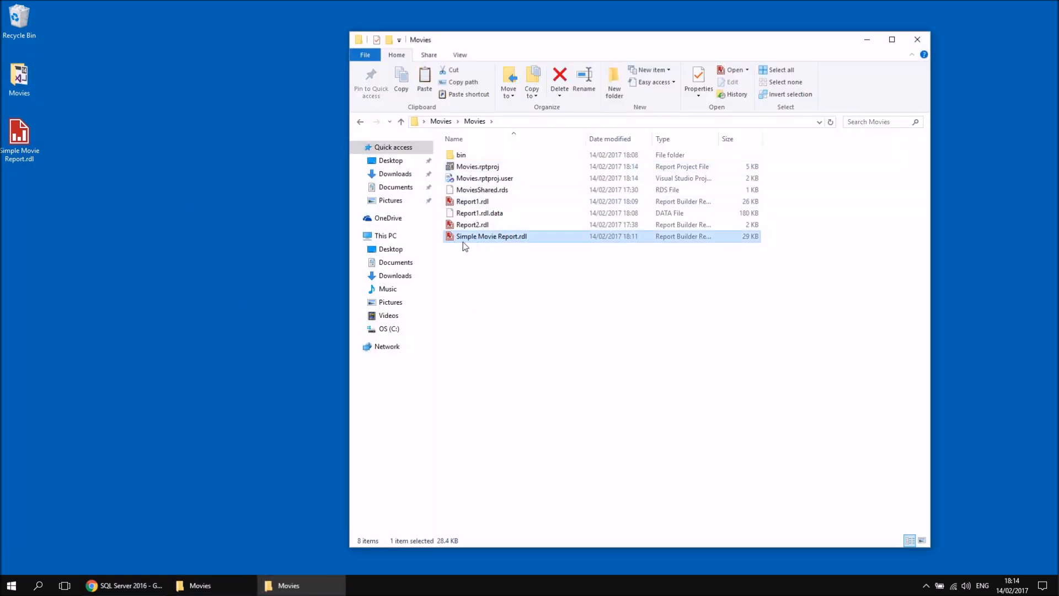
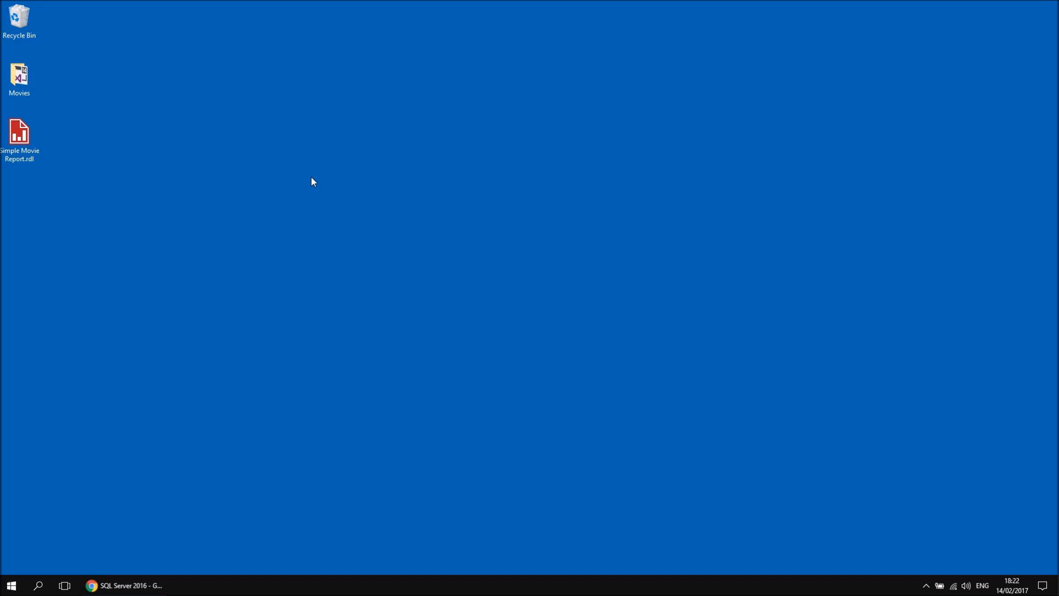
click(11, 585)
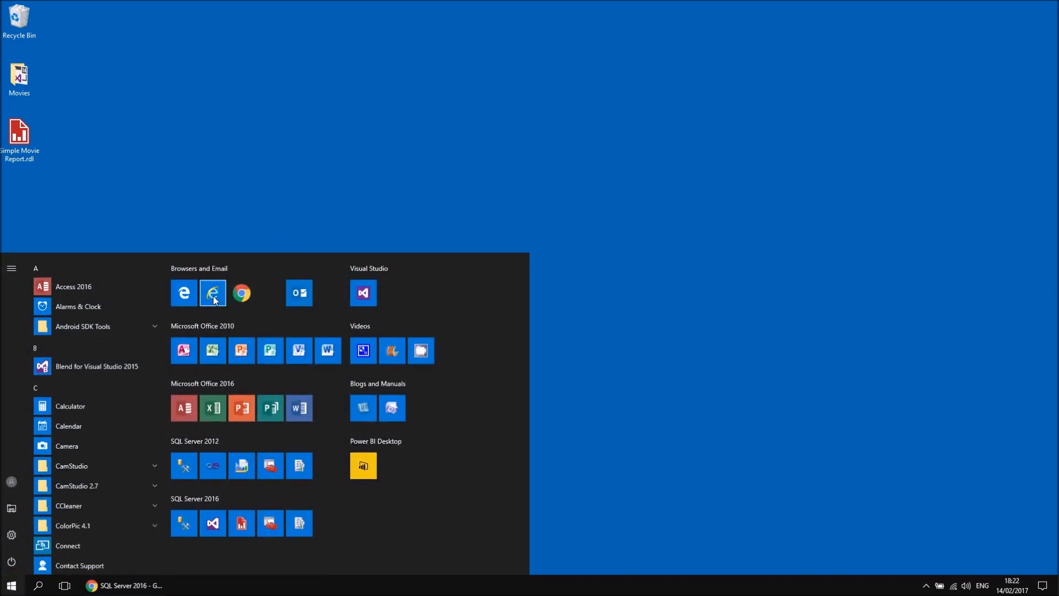
right_click(214, 298)
mouse_move(229, 347)
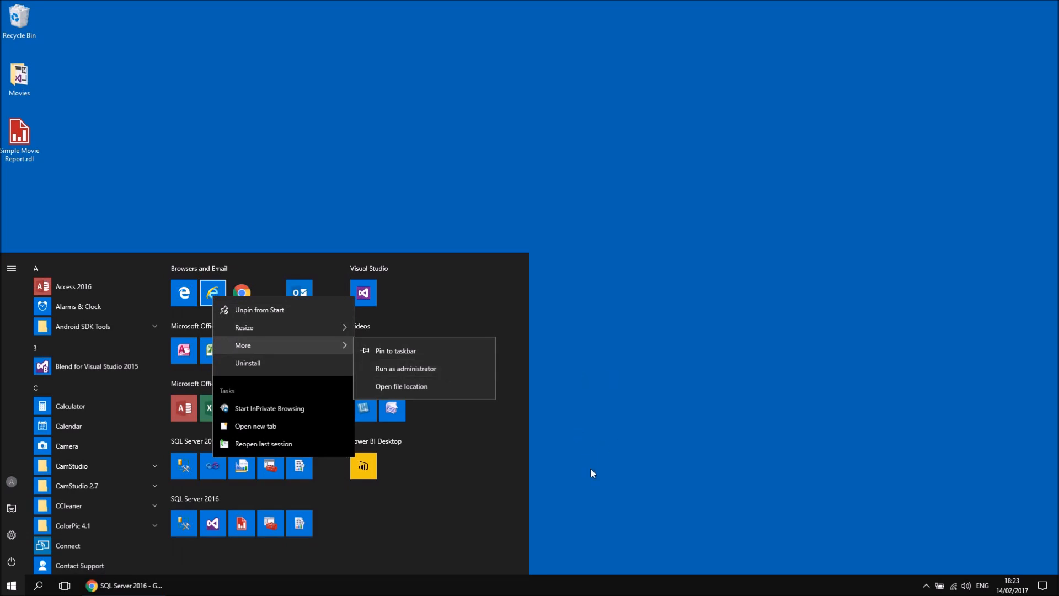
- Start Internet Explorer as administrator, allow it to make changes, and bring its window to the front
click(127, 589)
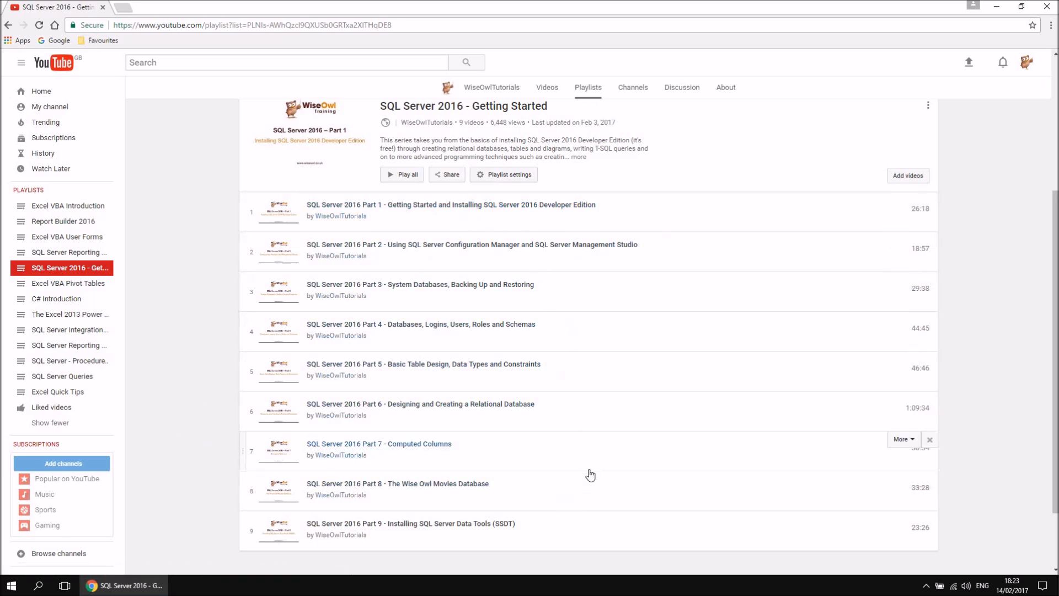
click(11, 585)
right_click(216, 295)
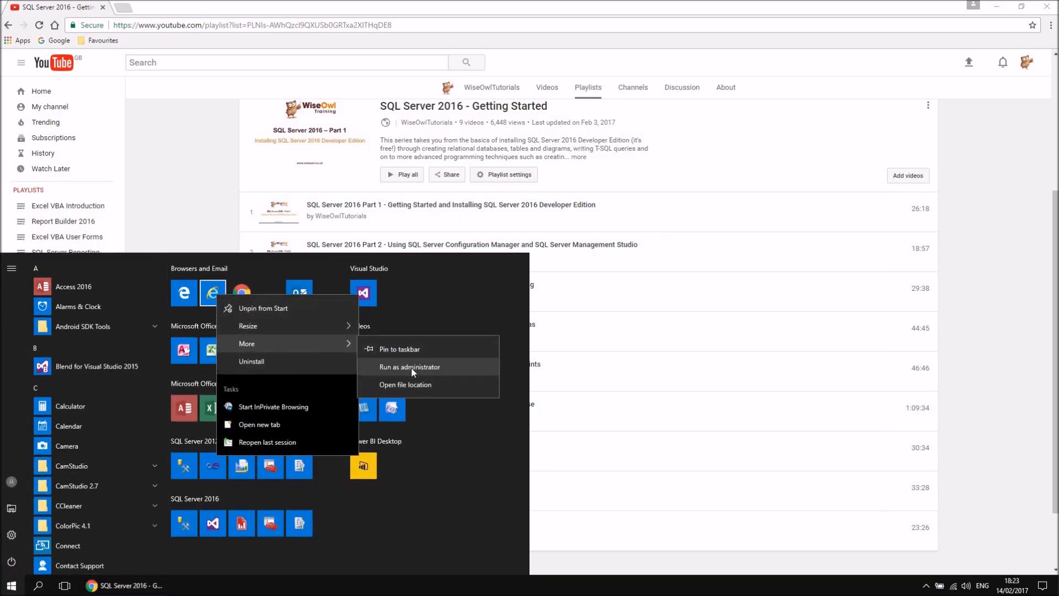
click(411, 366)
click(472, 367)
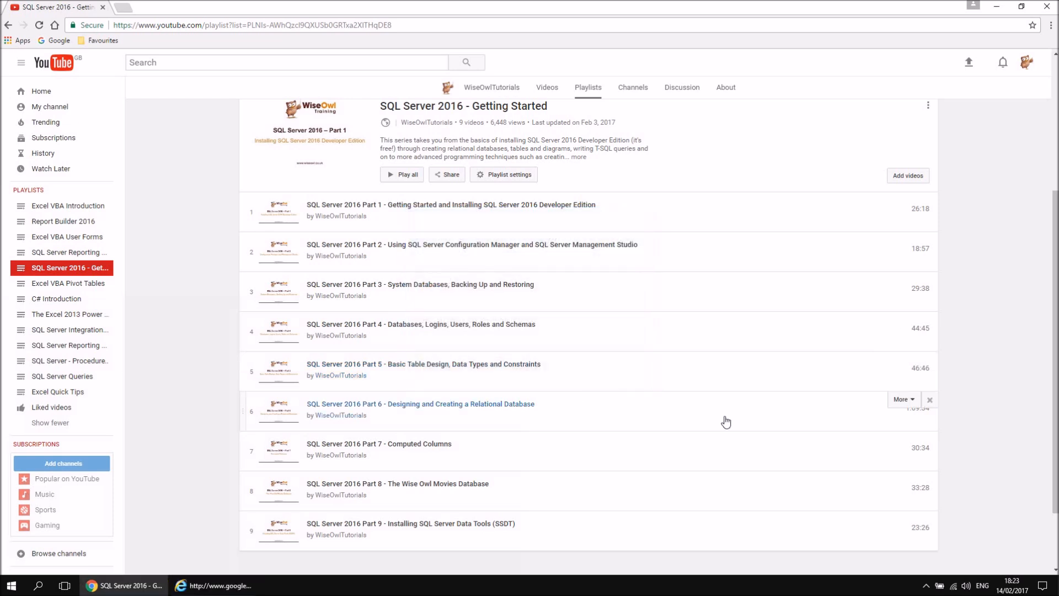
click(232, 589)
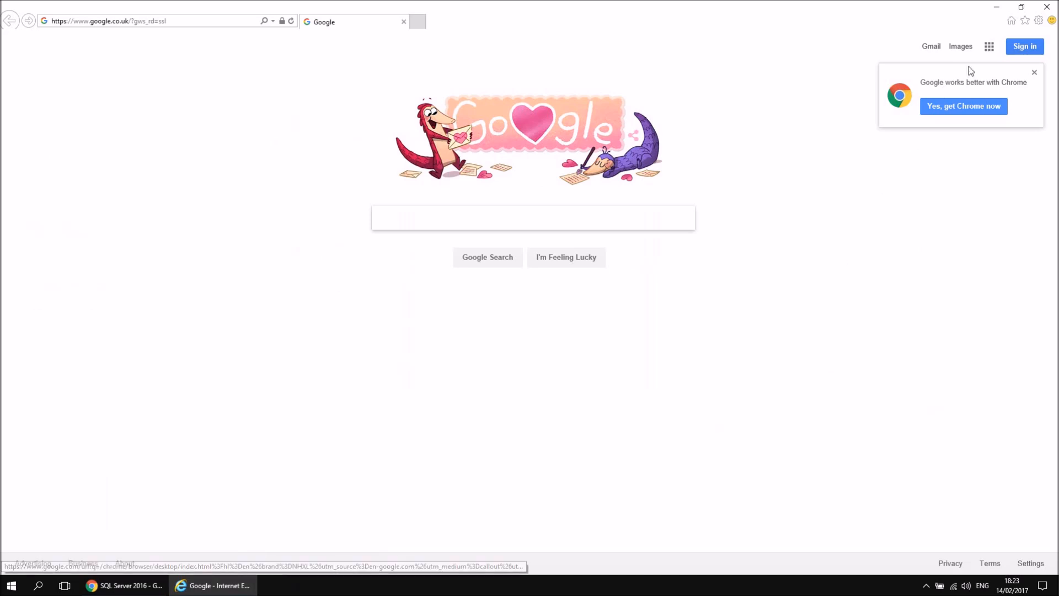
- Open the SQL2016TRAINING Reporting Services web portal from the Report Manager folder of Internet Explorer's favorites
click(1027, 20)
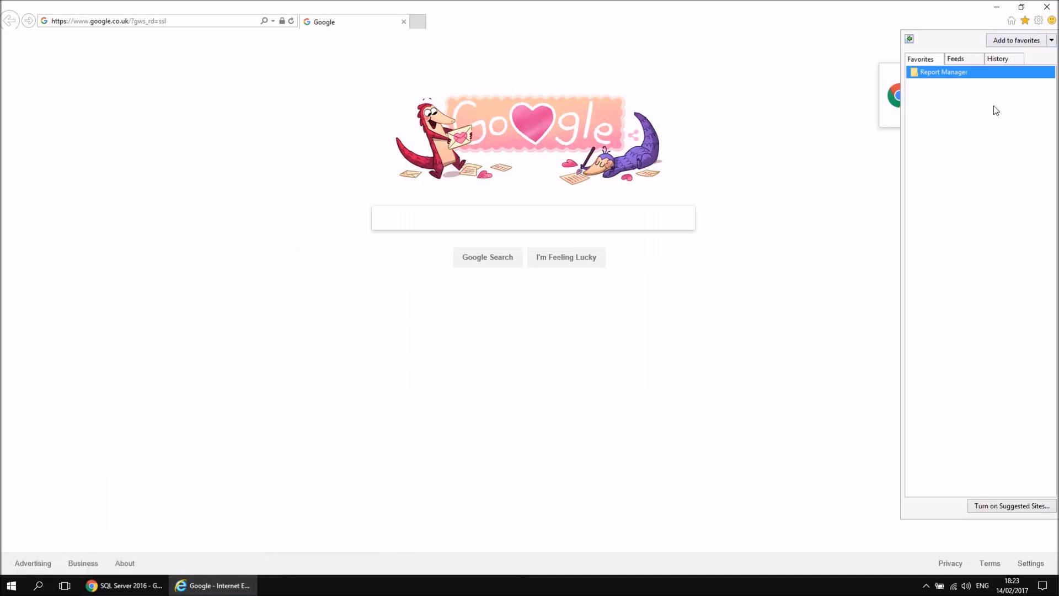
click(916, 75)
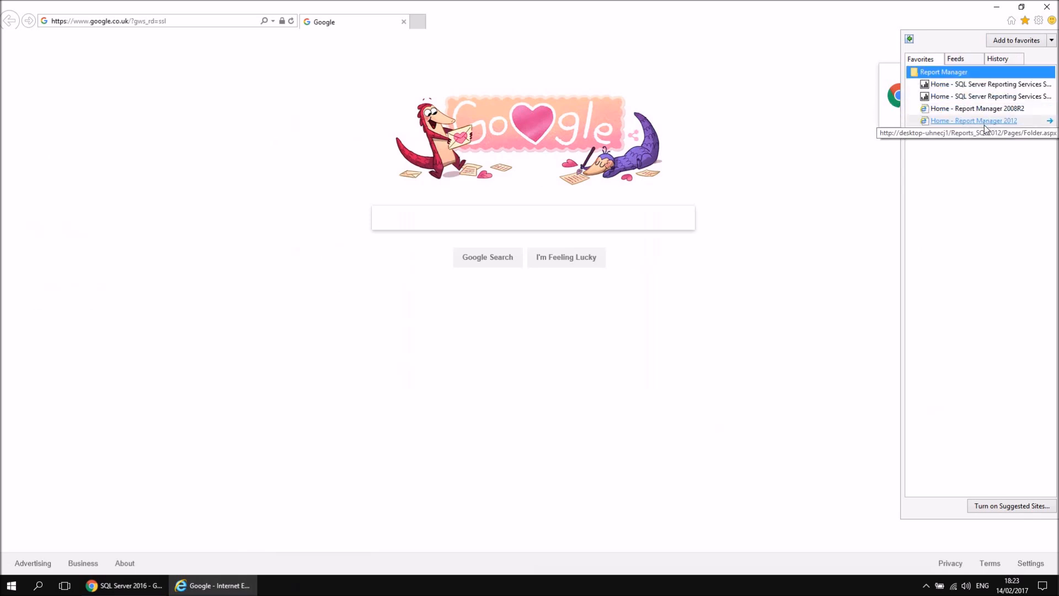
click(998, 97)
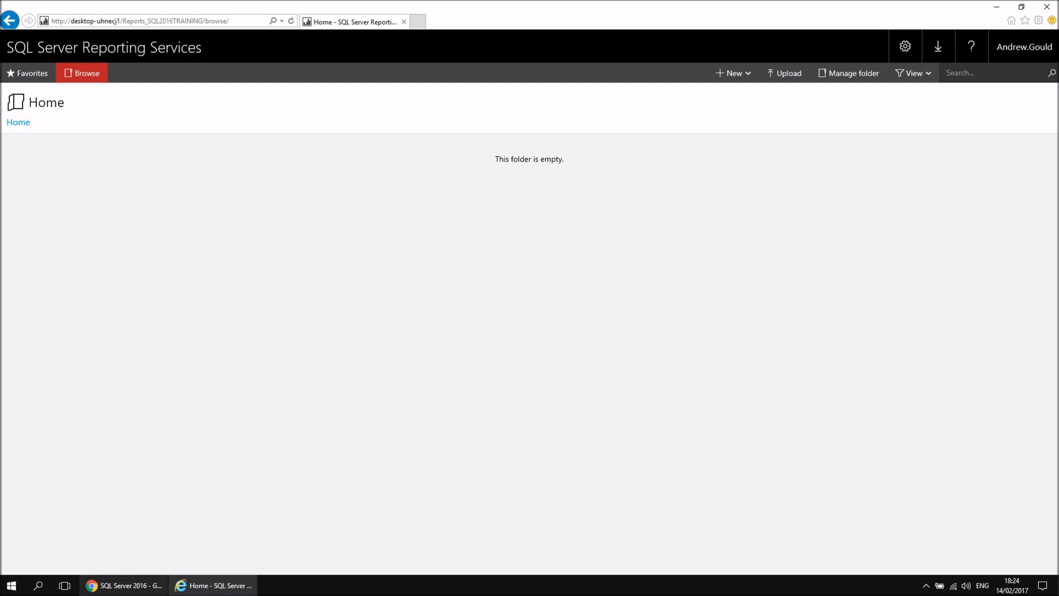
- Start the SQL Server 2016 Reporting Services Configuration Manager and connect to the SQL2016TRAINING report server instance
click(122, 585)
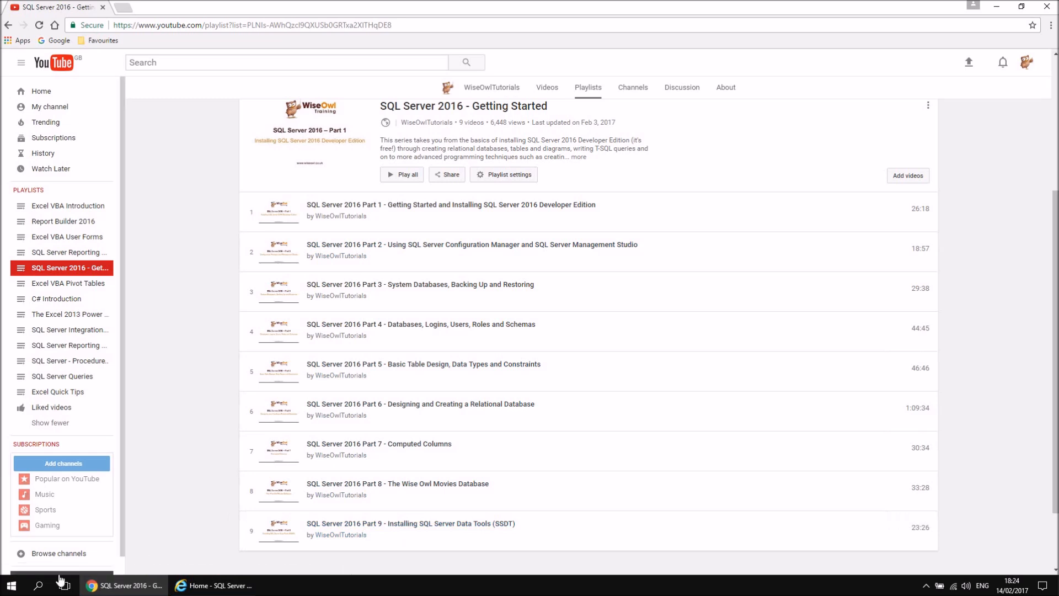
click(12, 588)
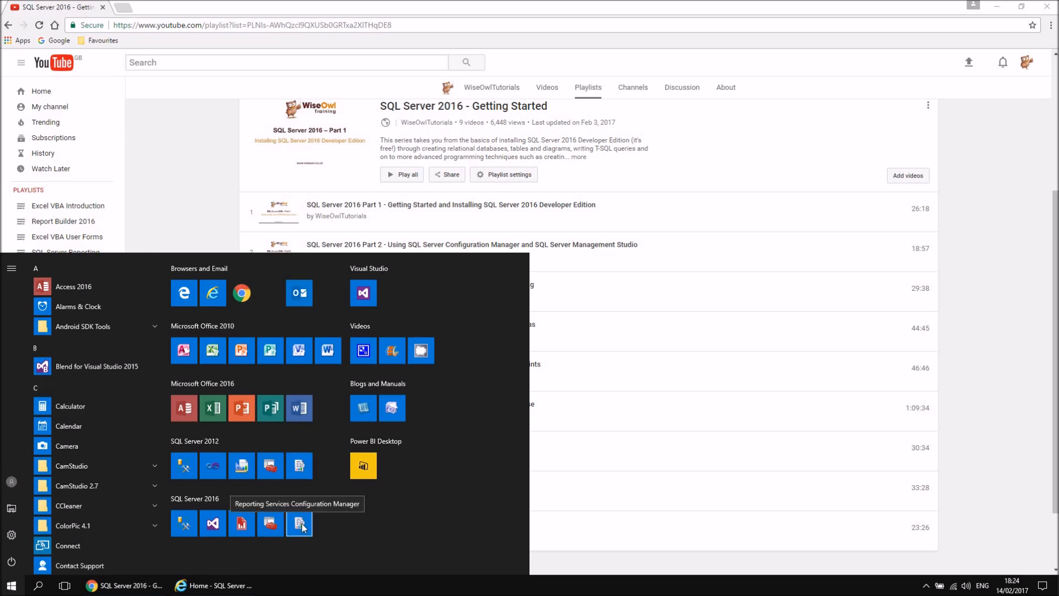
click(302, 525)
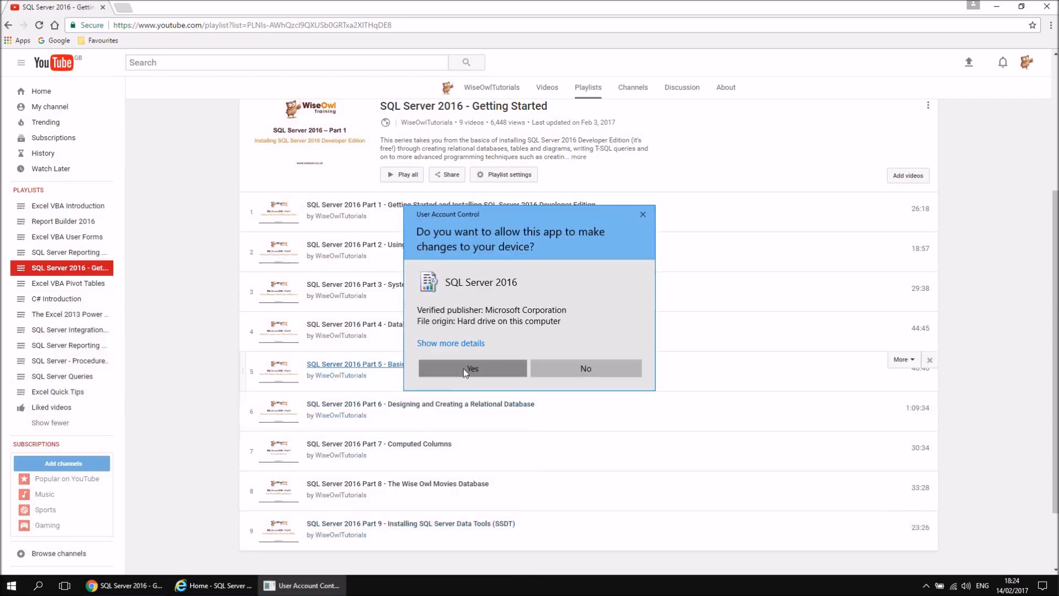
click(463, 368)
click(530, 308)
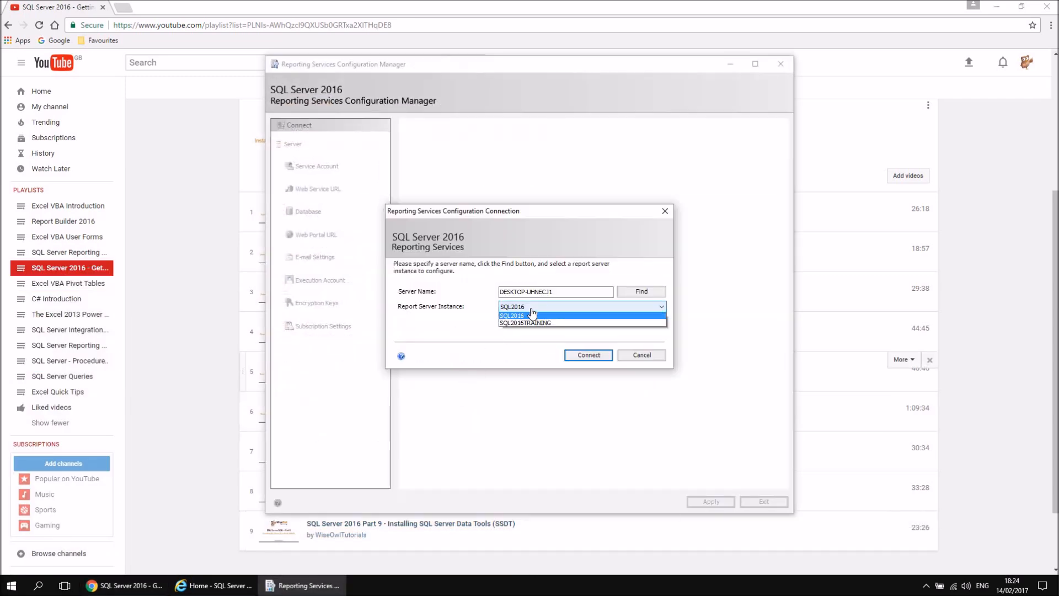
click(530, 318)
click(587, 356)
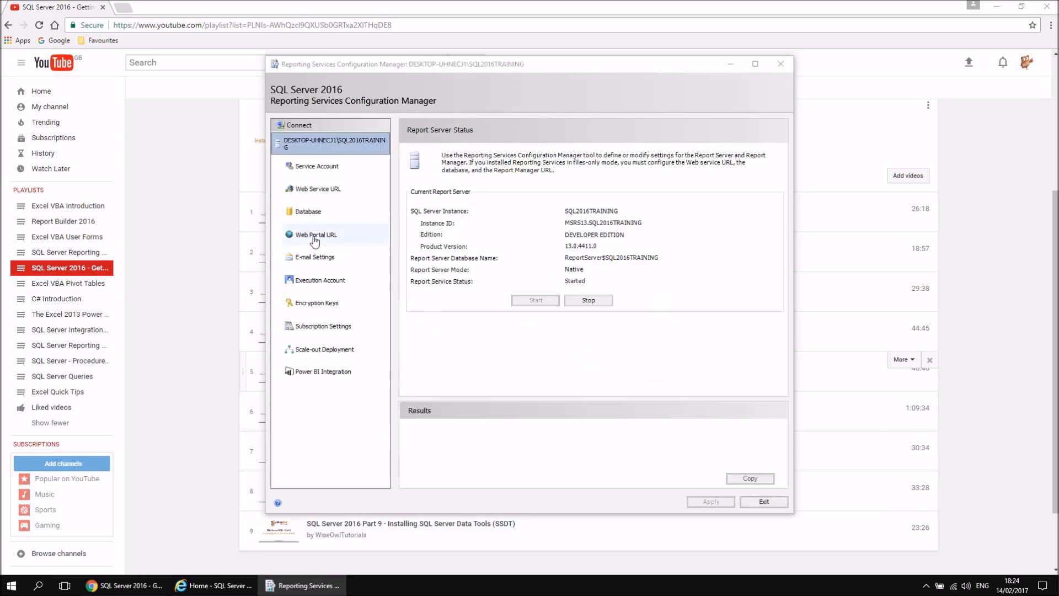
- View the instance's Web Portal URL, then exit the Configuration Manager and return to the web portal in Internet Explorer
click(313, 237)
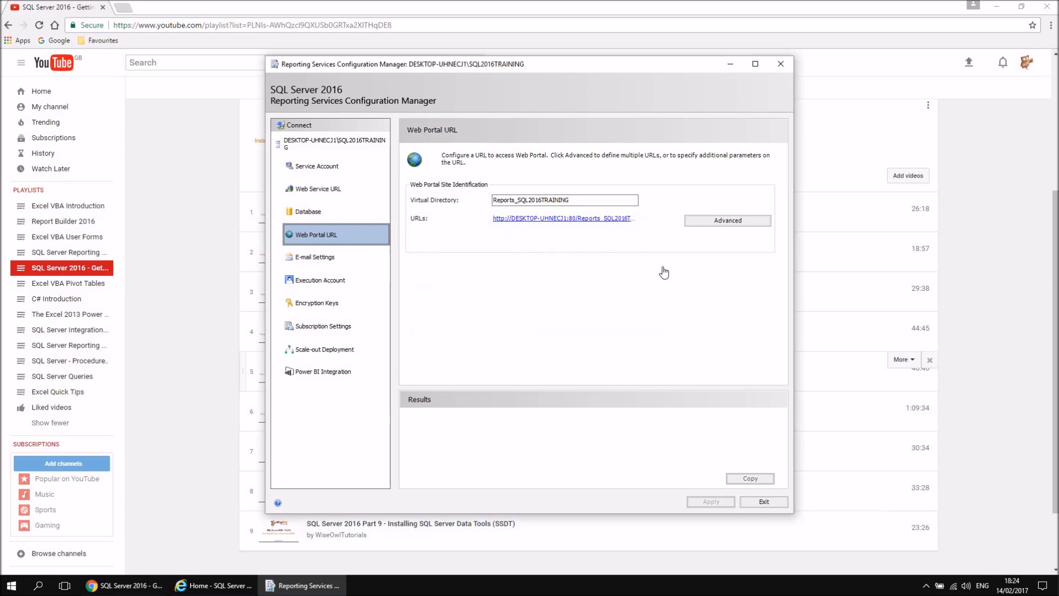
click(765, 502)
click(215, 586)
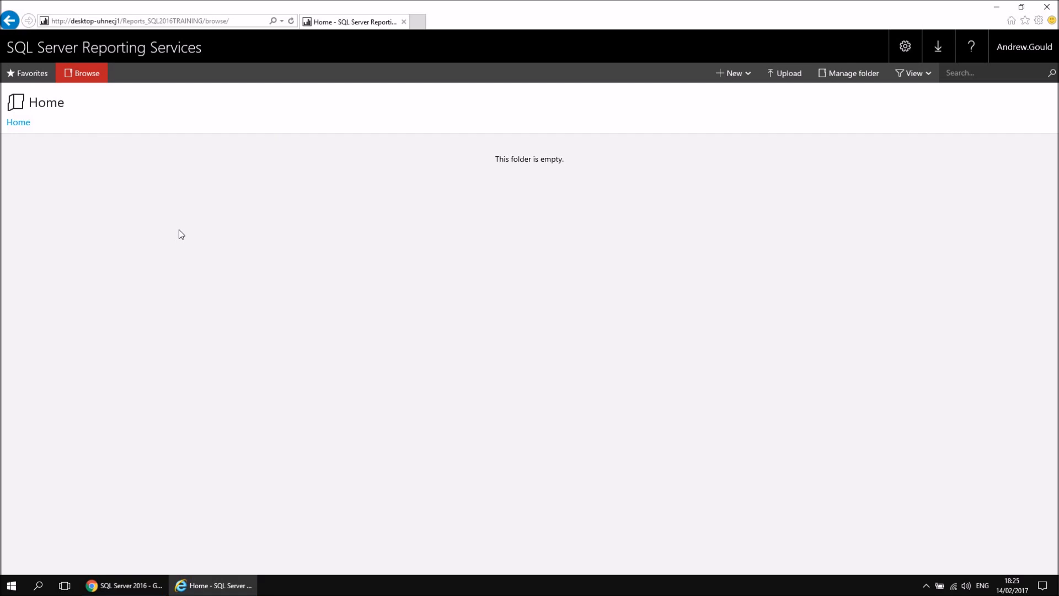
- Start the SQL Server 2016 version of Management Studio as administrator and bring its window to the front
click(126, 586)
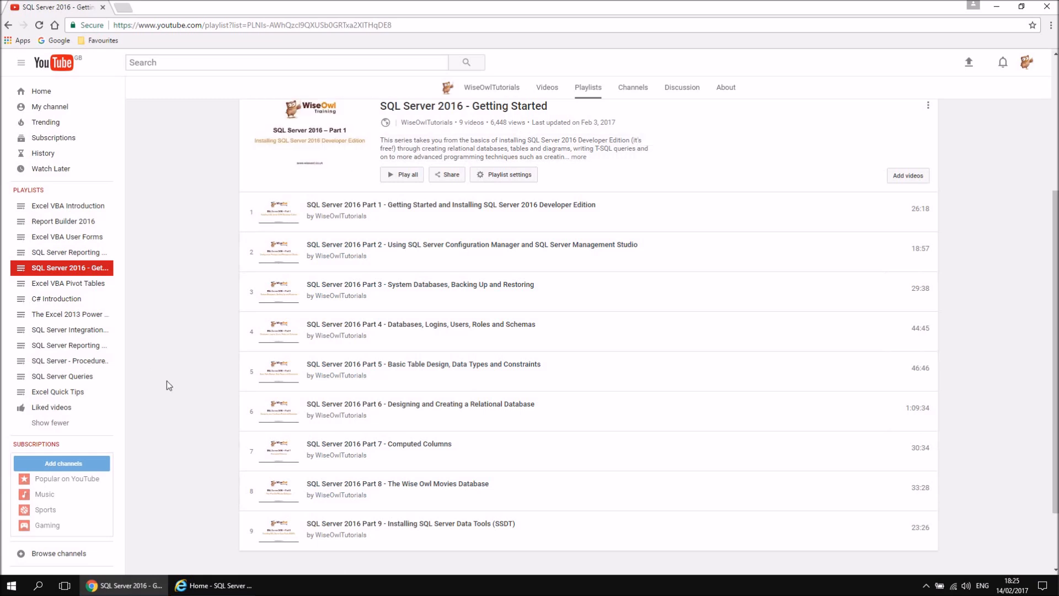
click(12, 589)
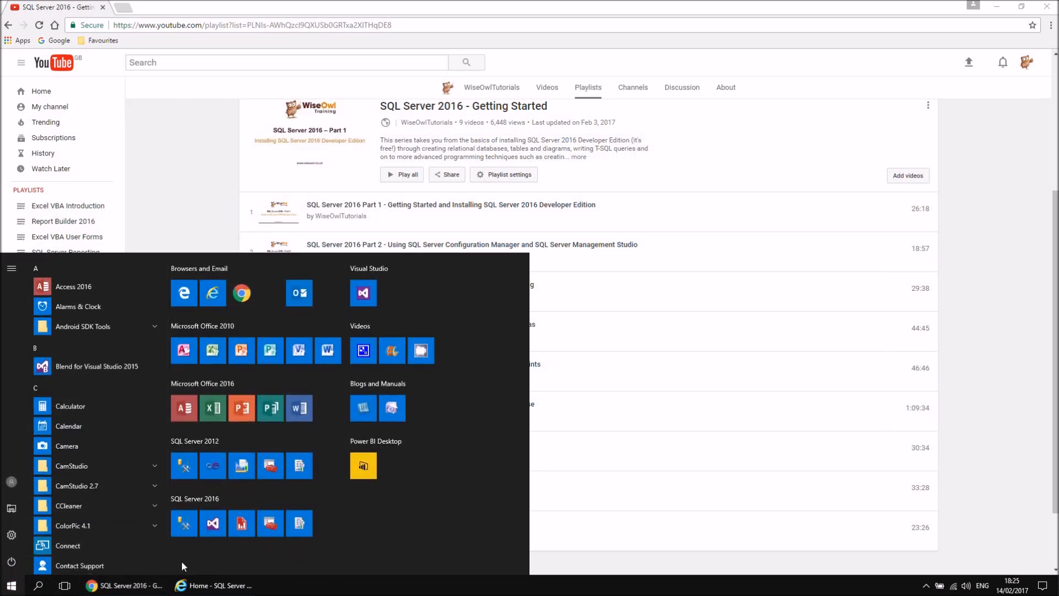
right_click(175, 527)
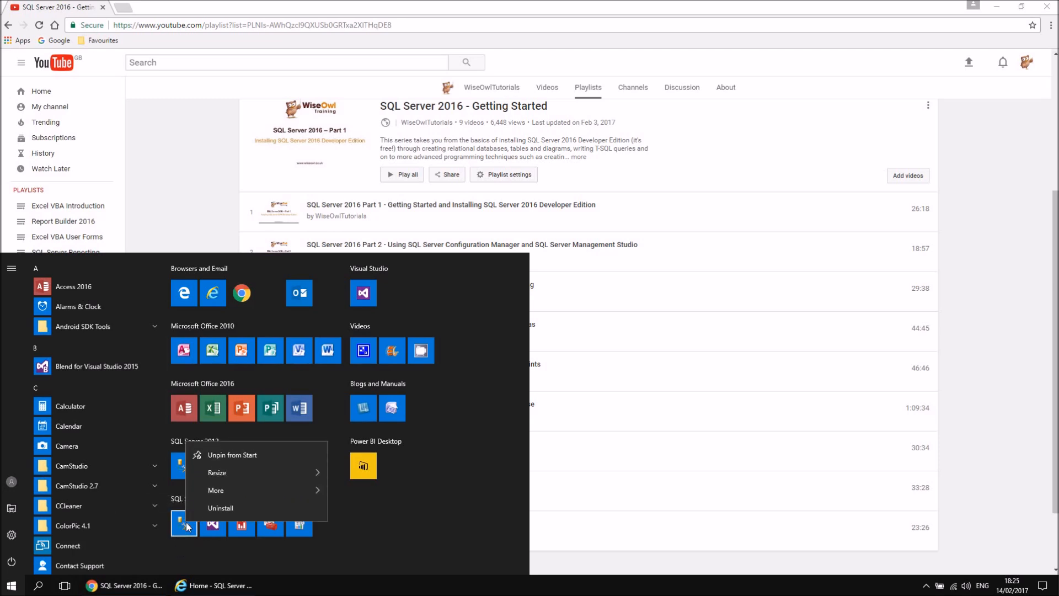
mouse_move(228, 495)
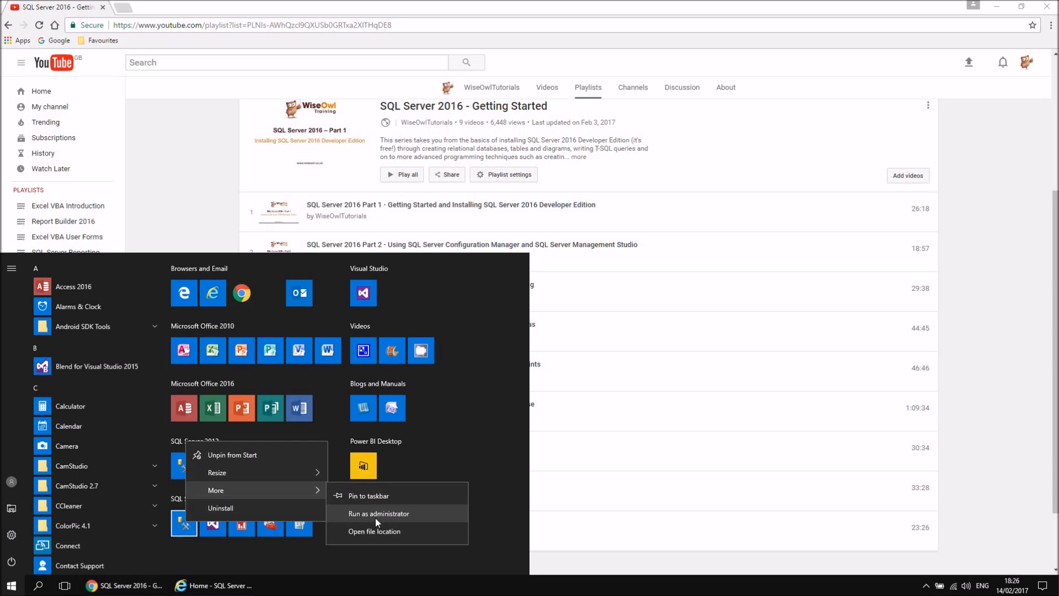
click(375, 517)
click(476, 369)
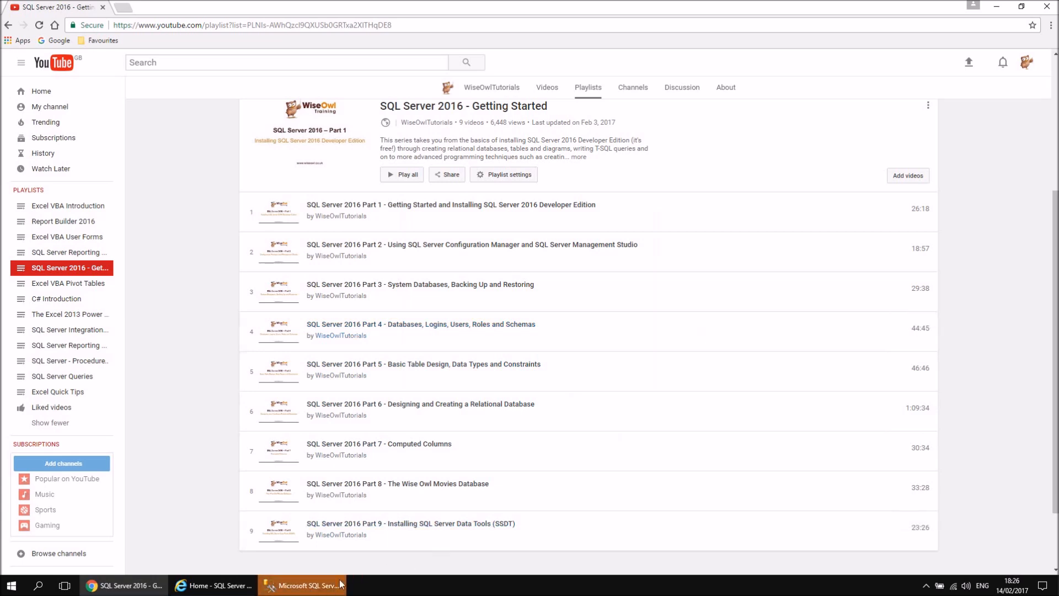
click(305, 584)
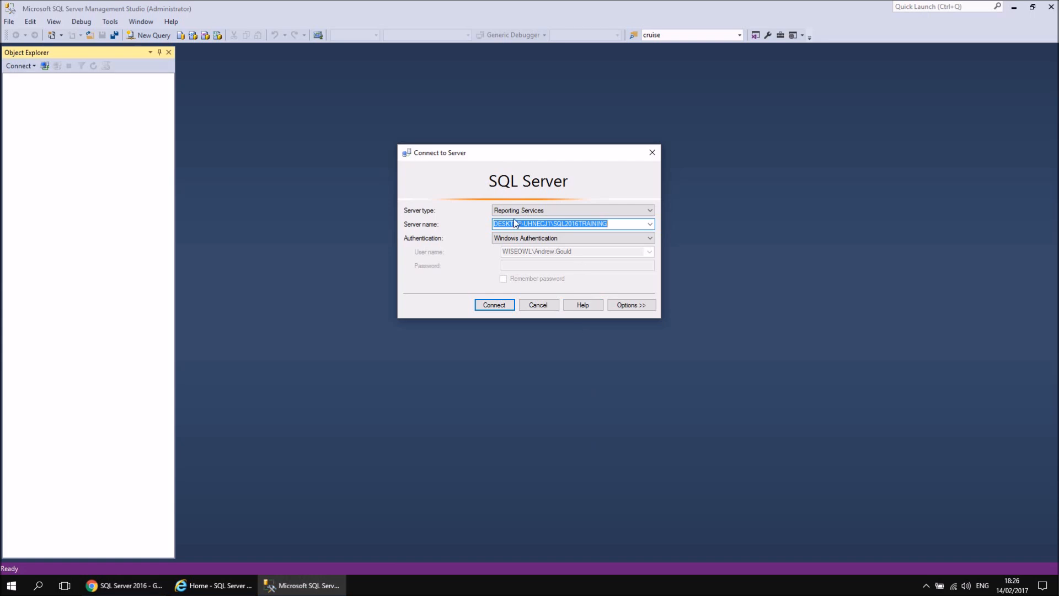
- Connect to DESKTOP-UHNECJ1\SQL2016TRAINING with server type Reporting Services and Windows Authentication
click(527, 212)
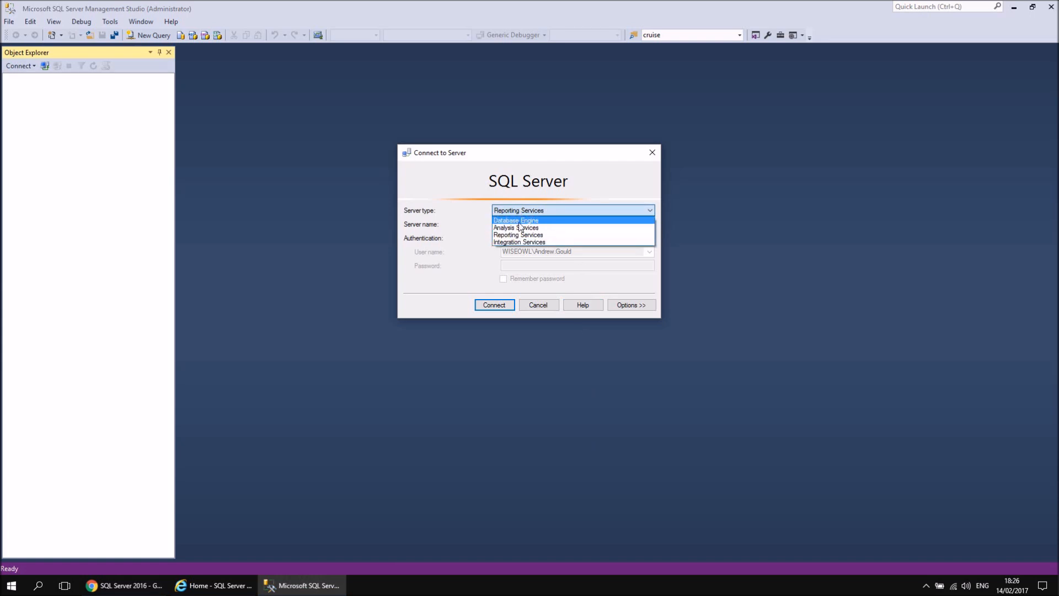
click(537, 220)
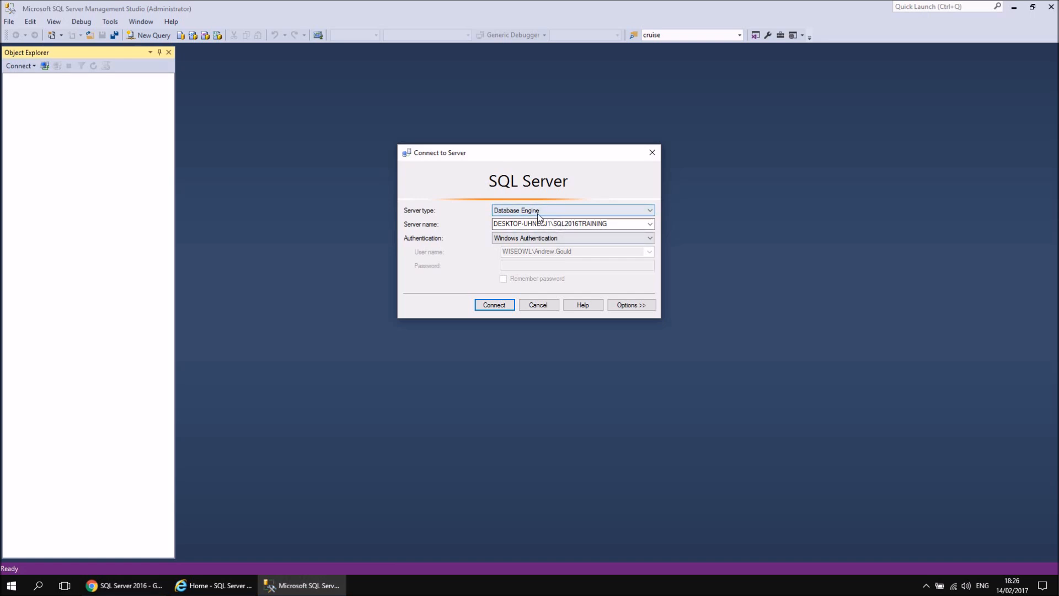
click(539, 215)
click(536, 236)
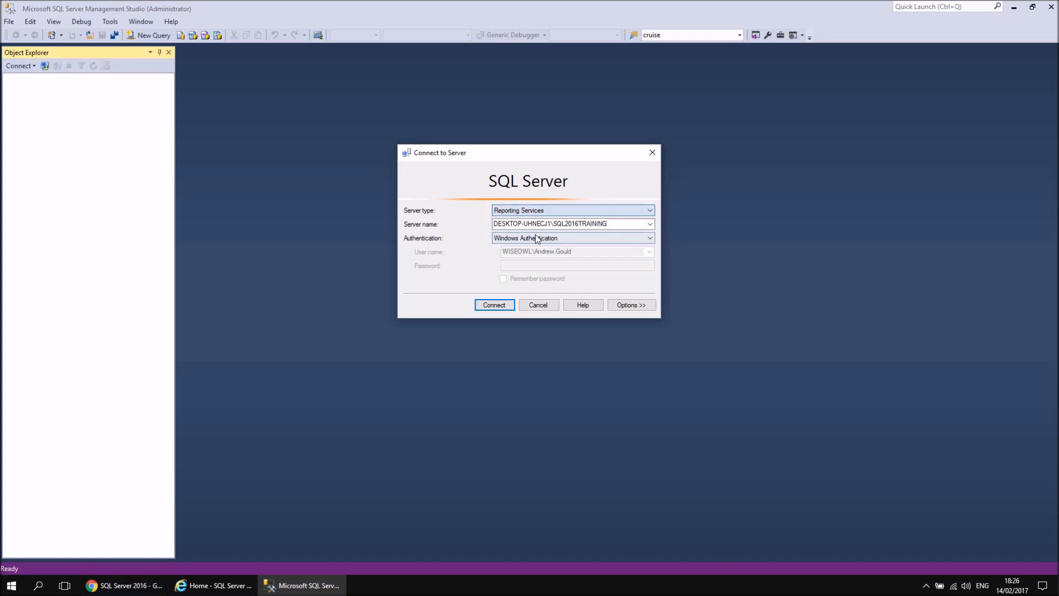
click(555, 226)
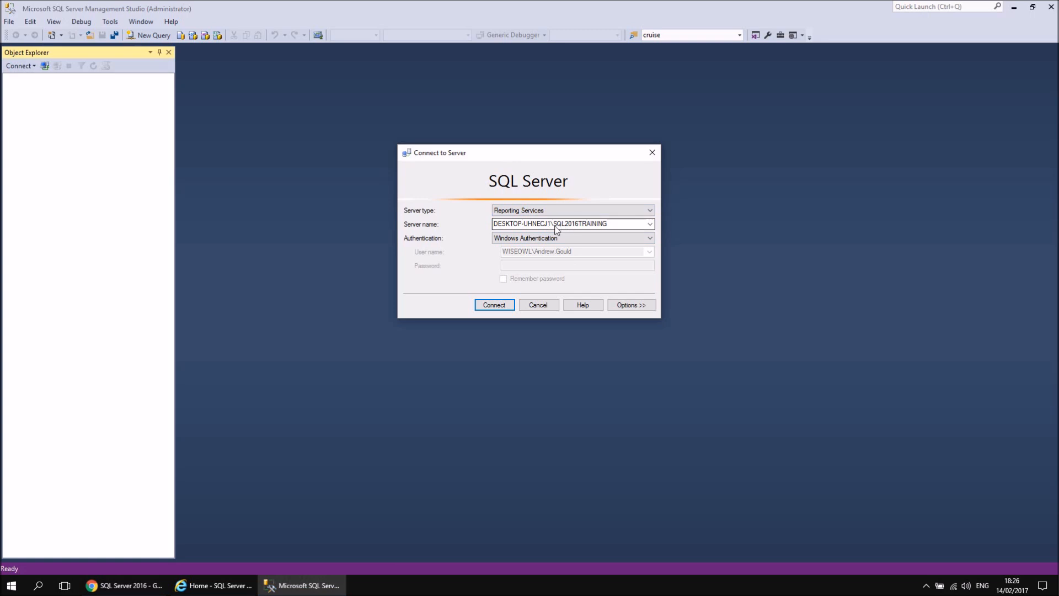
click(499, 305)
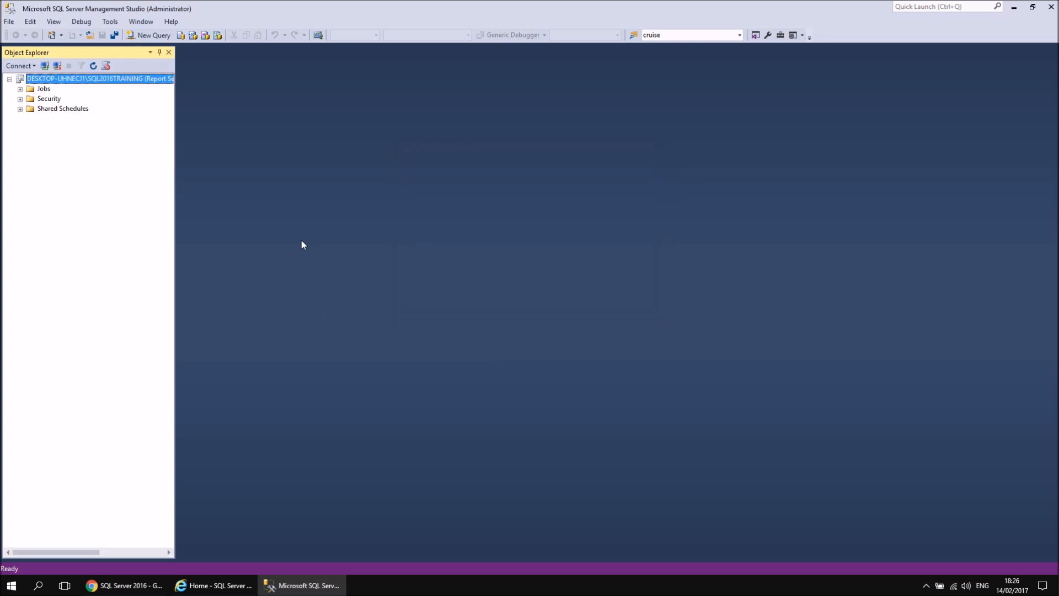
- Copy the report server URL from the connected server's properties and close the properties without changes
right_click(76, 81)
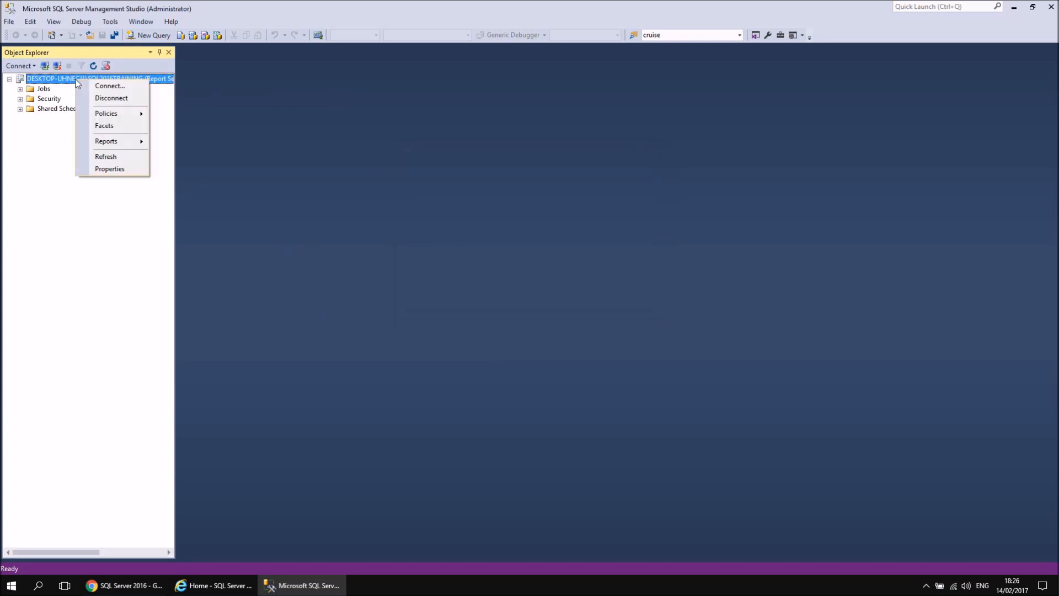
click(110, 171)
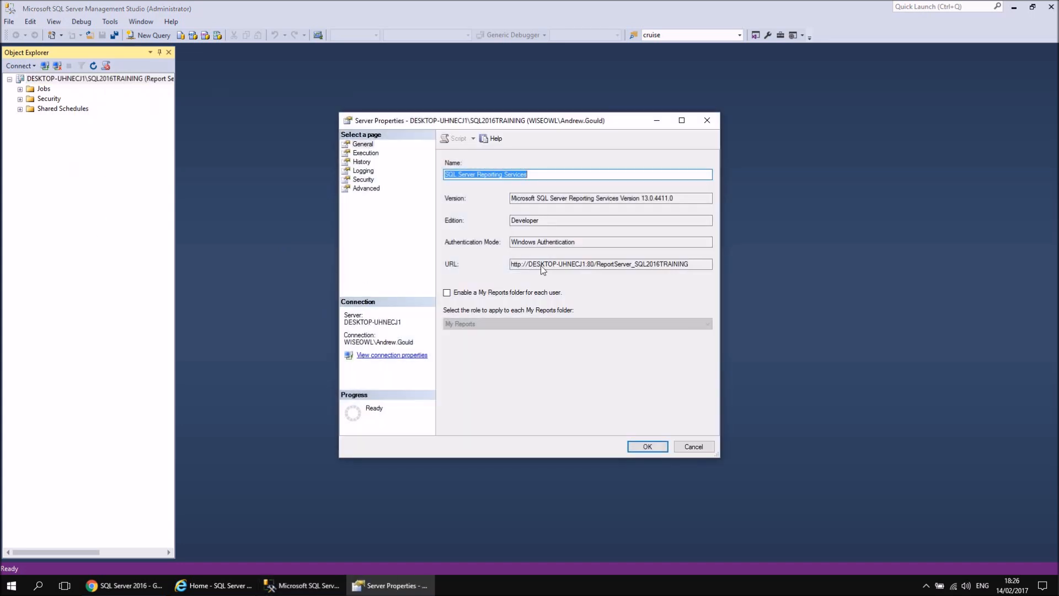
drag(693, 263, 512, 265)
key(ctrl+c)
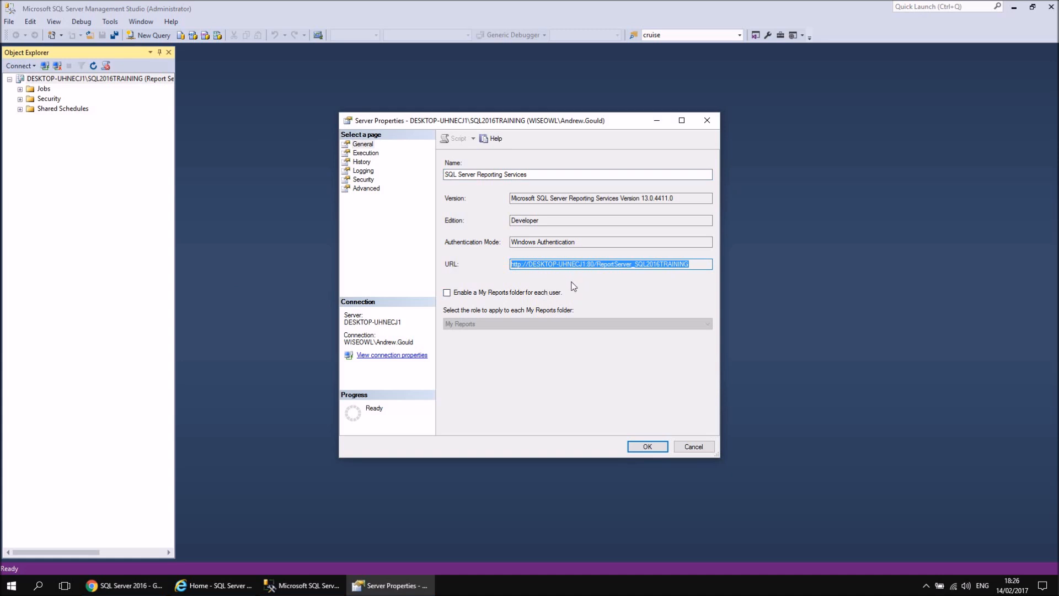
click(694, 447)
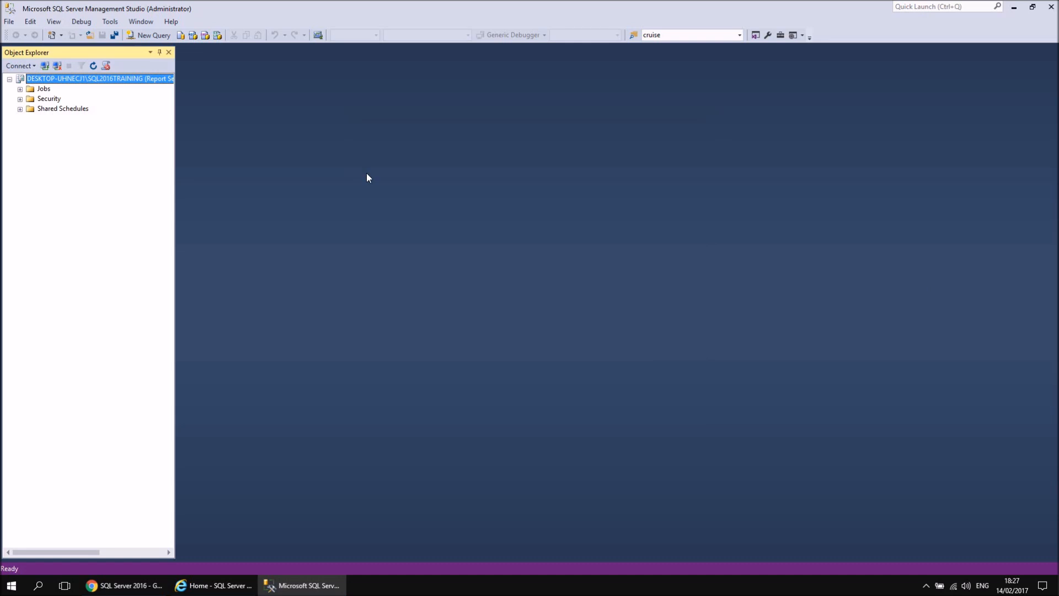
- Start the SQL Server 2016 Report Builder as administrator, switch to it, and close the Getting Started dialog
click(11, 586)
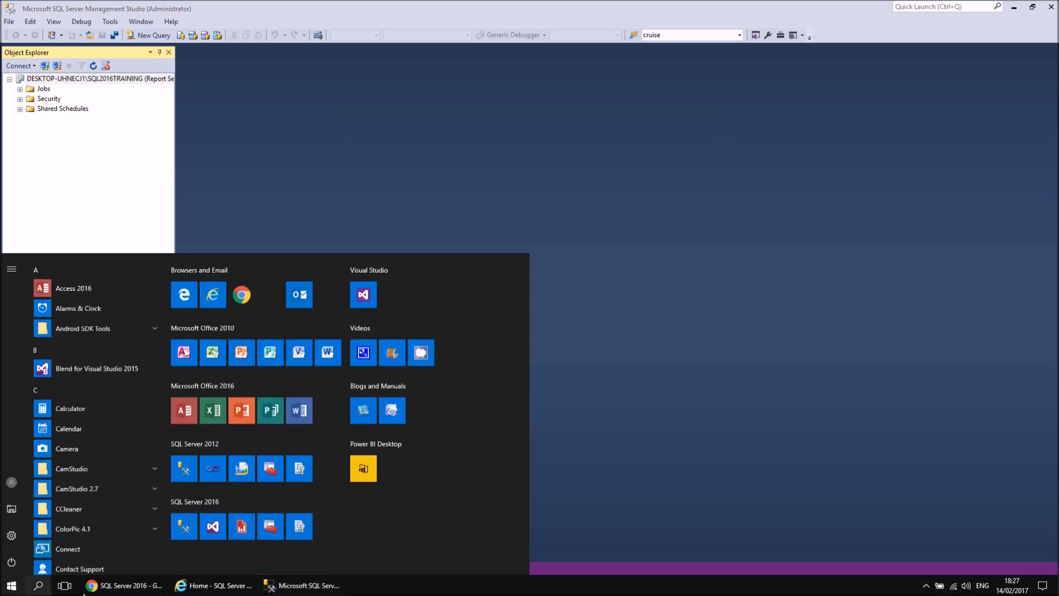
right_click(243, 531)
mouse_move(295, 495)
click(439, 520)
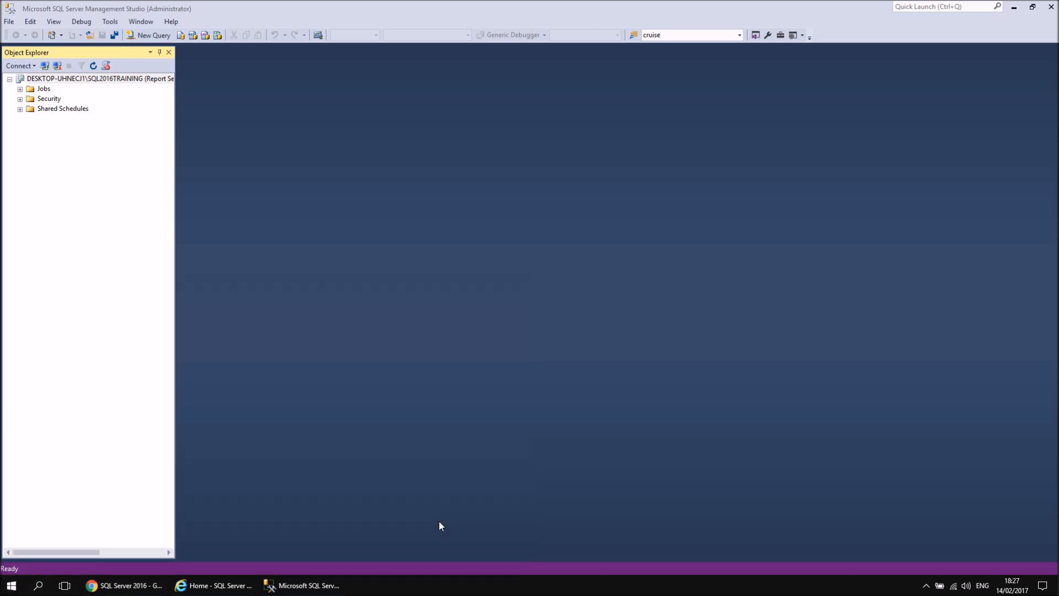
click(472, 369)
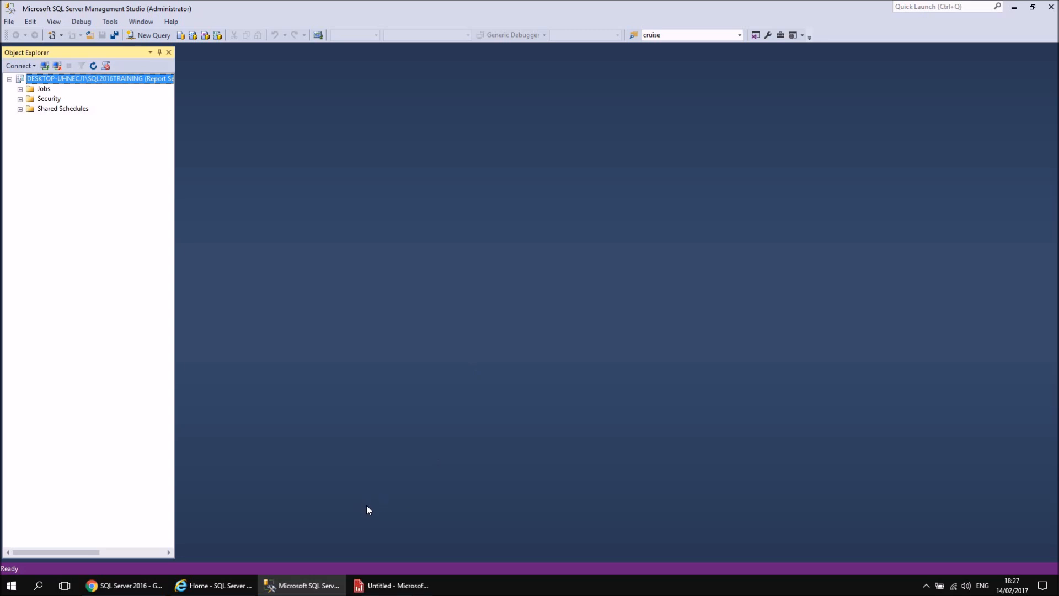
click(388, 585)
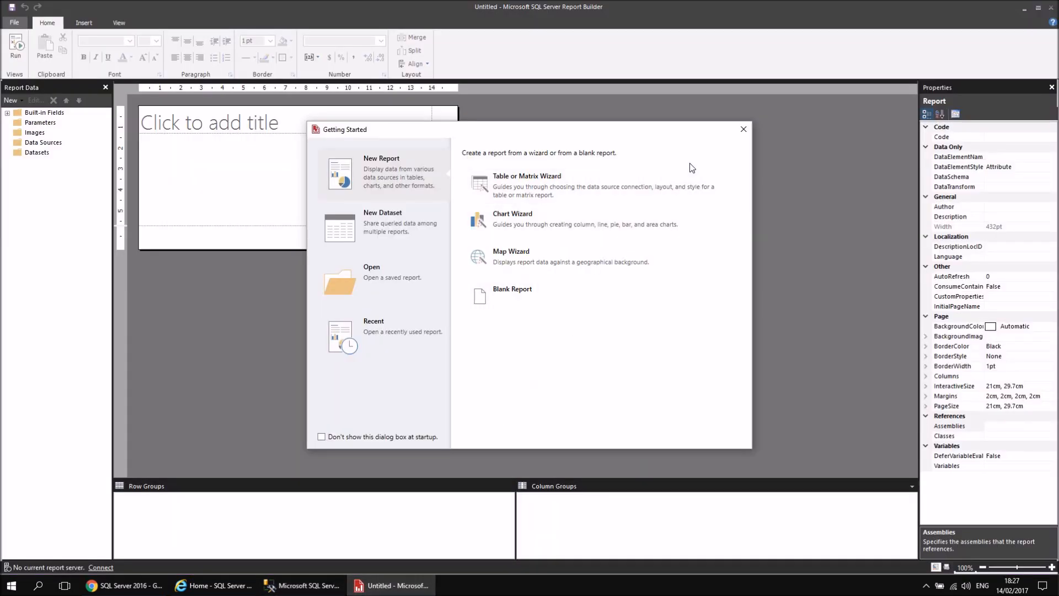
click(743, 129)
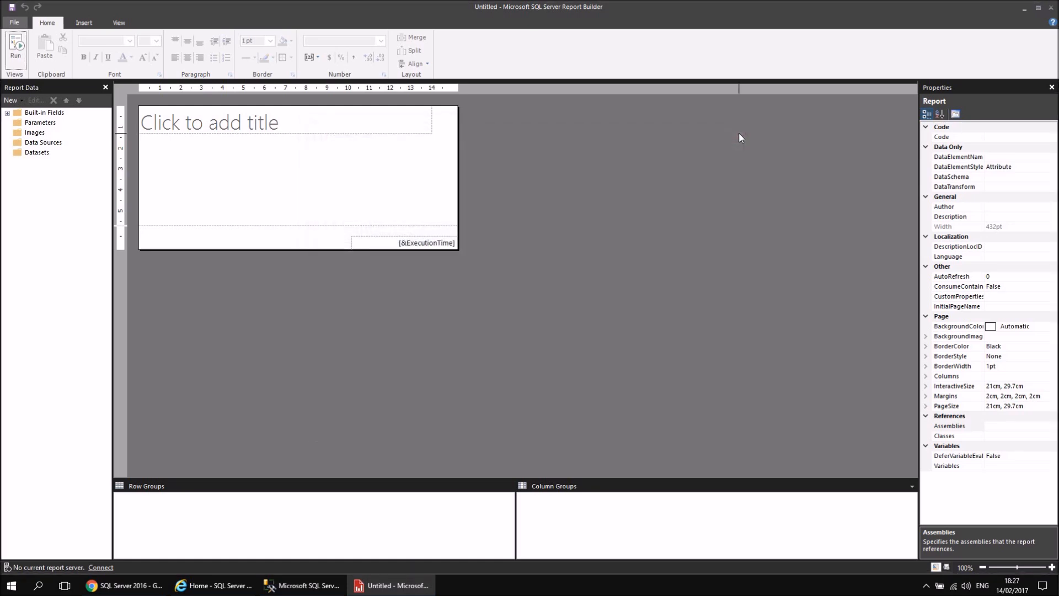
click(15, 22)
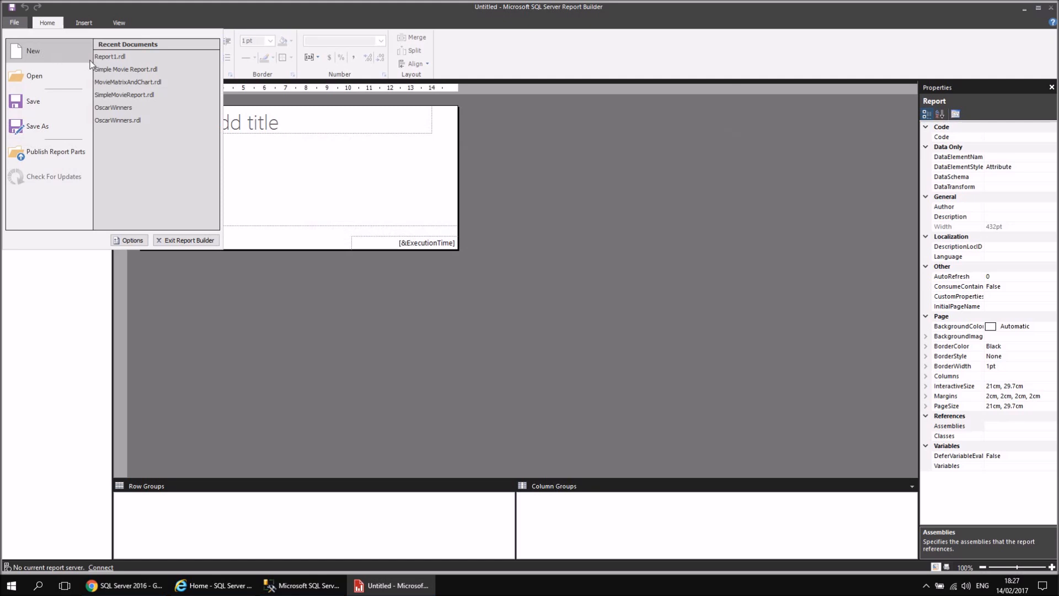
click(141, 70)
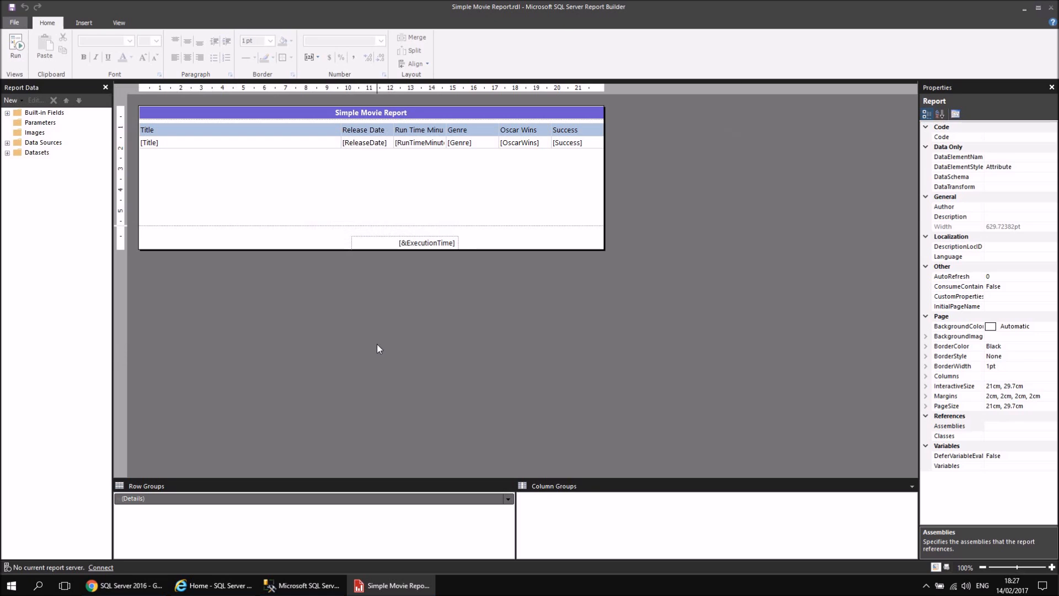
click(100, 568)
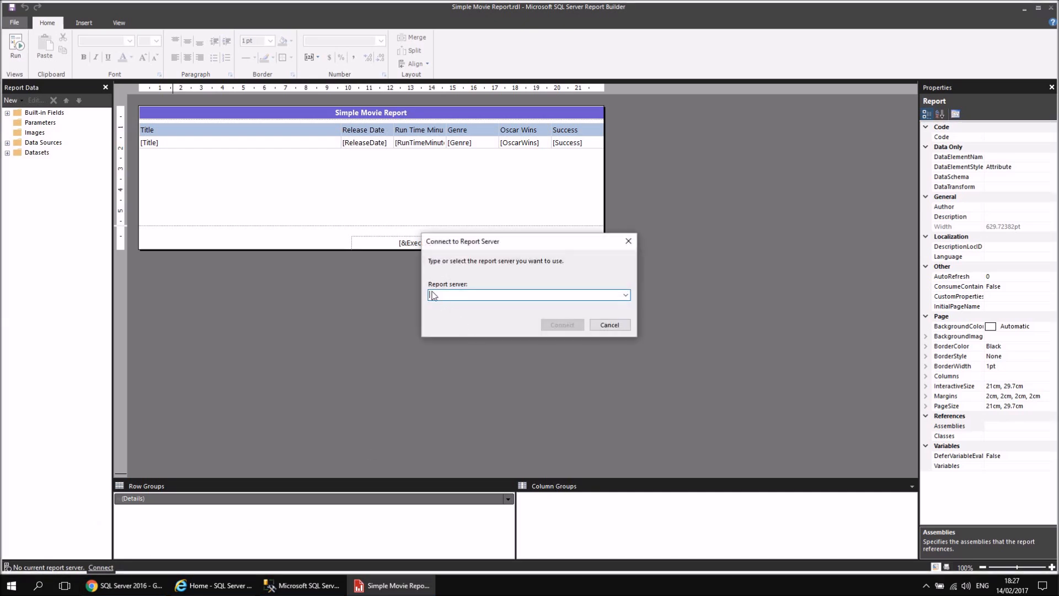
key(ctrl+v)
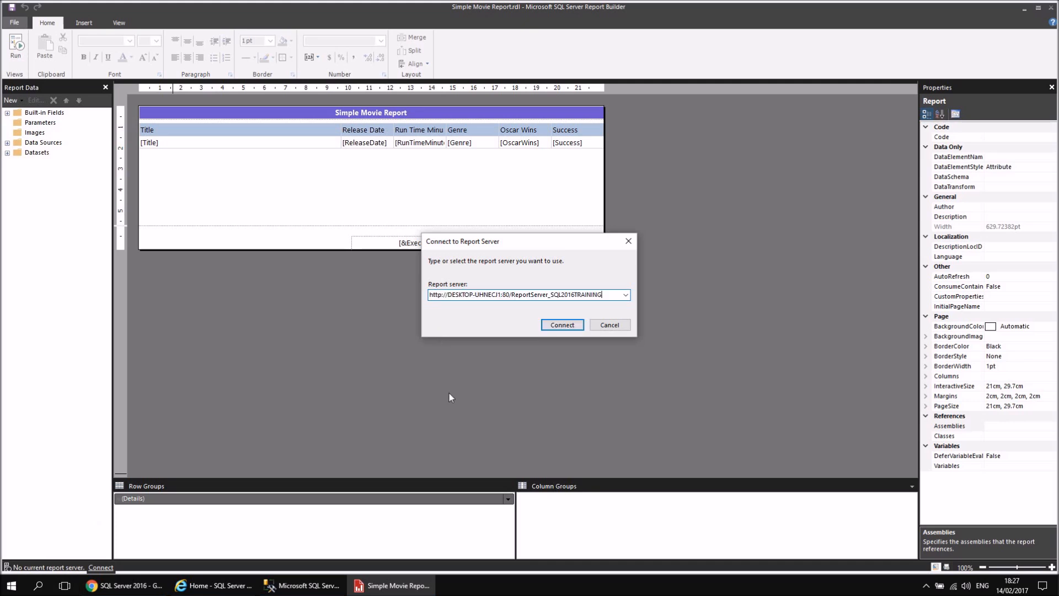
click(563, 325)
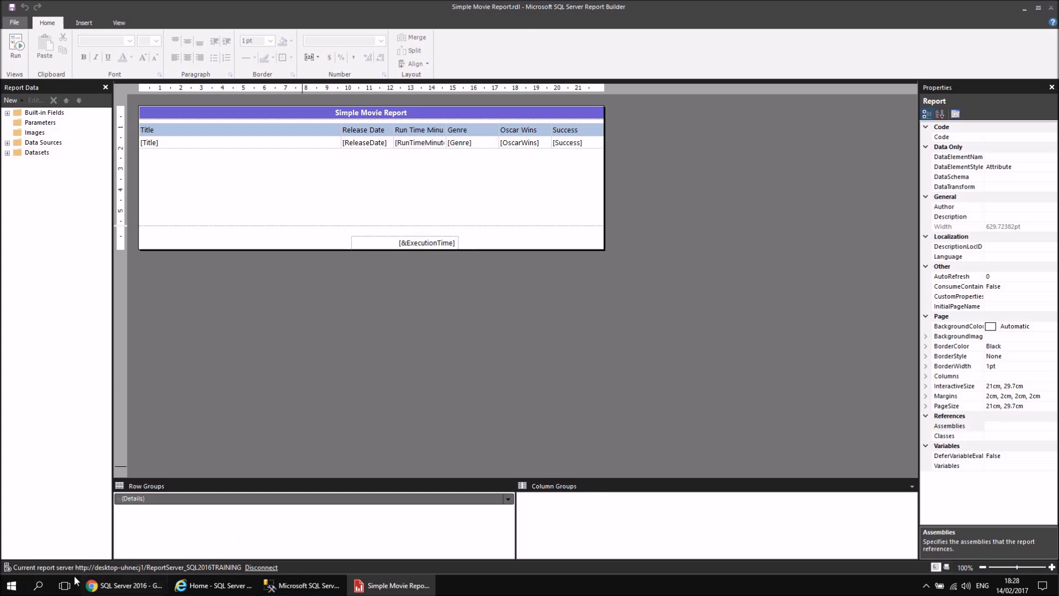
- Save a copy of the report as Simple Movie Report.rdl in the root folder of the ReportServer_SQL2016TRAINING report server
click(13, 24)
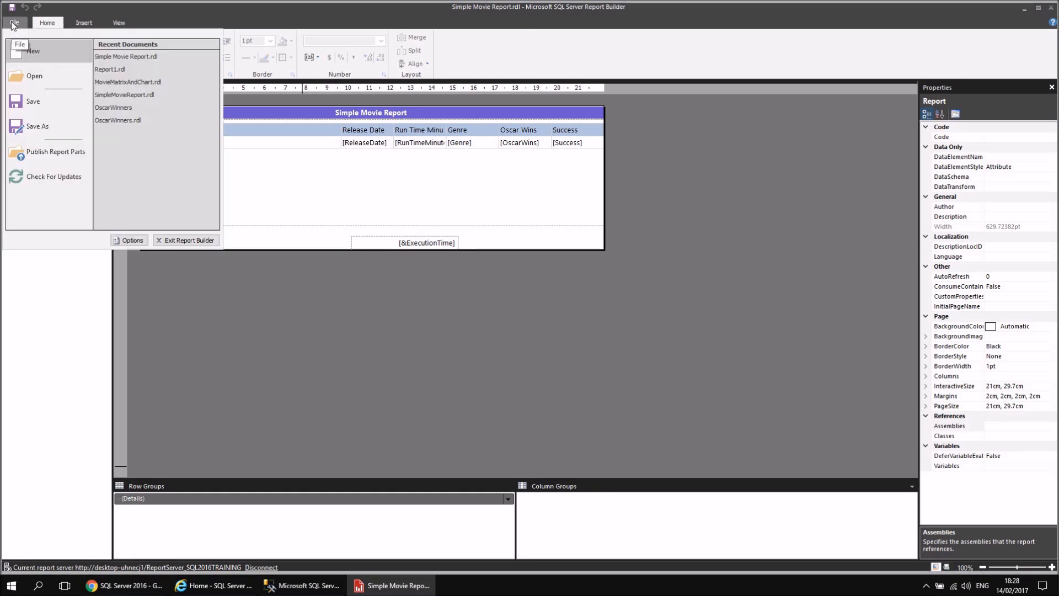
click(33, 126)
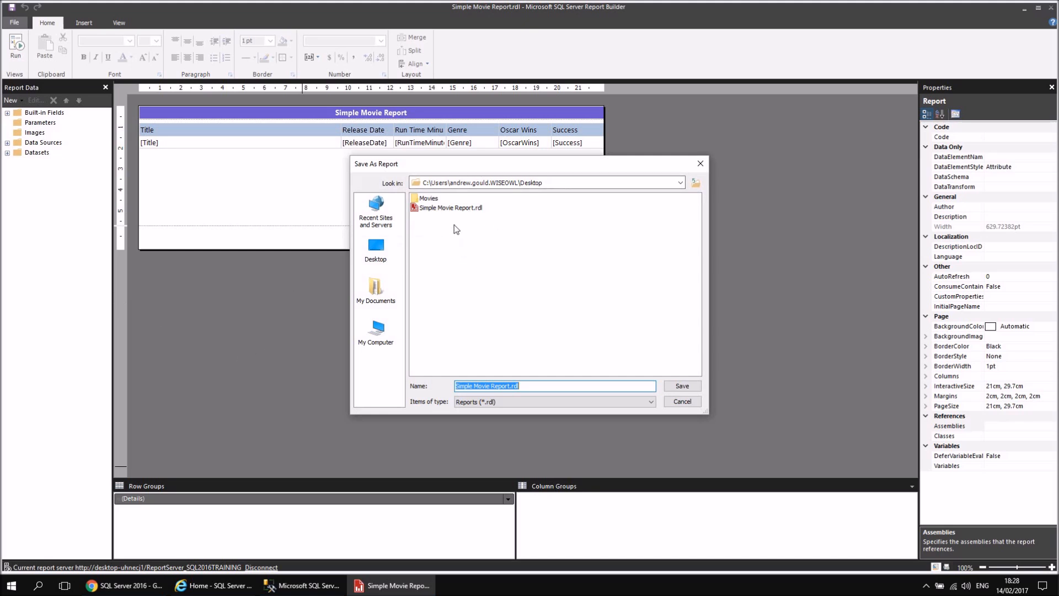
click(378, 220)
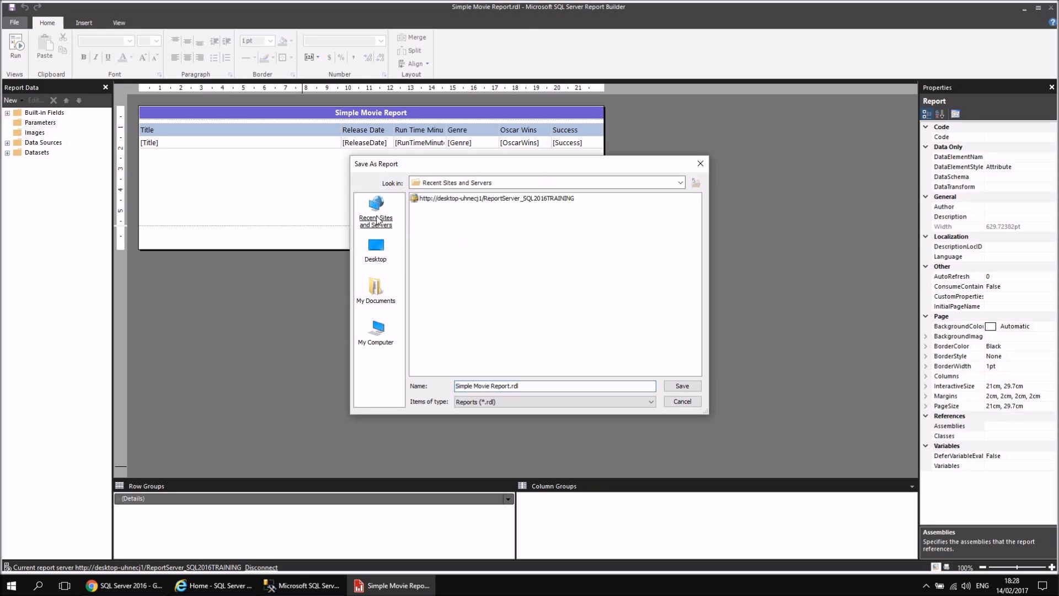
double_click(459, 199)
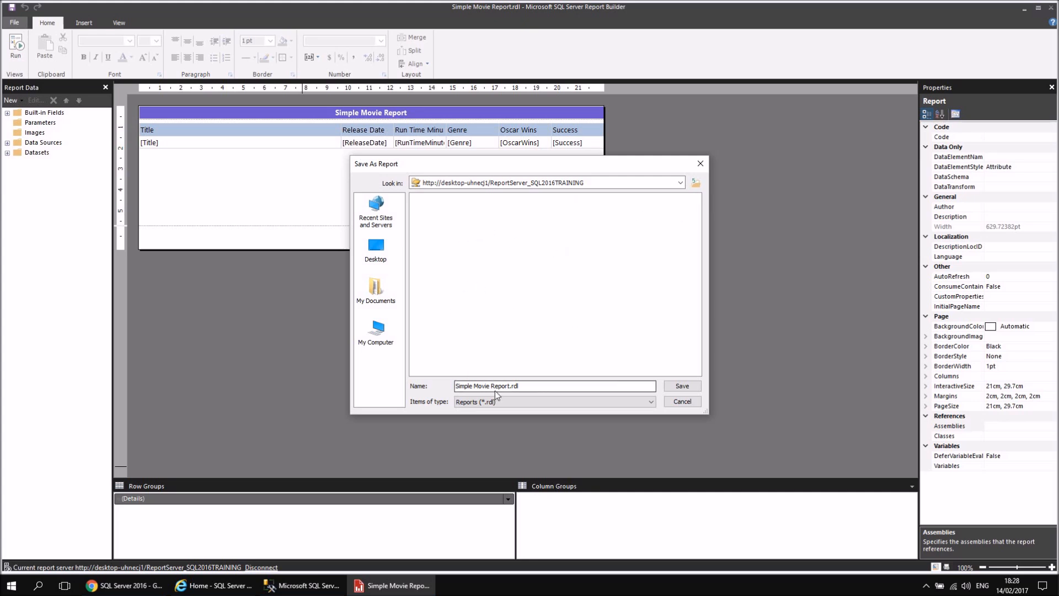
click(682, 387)
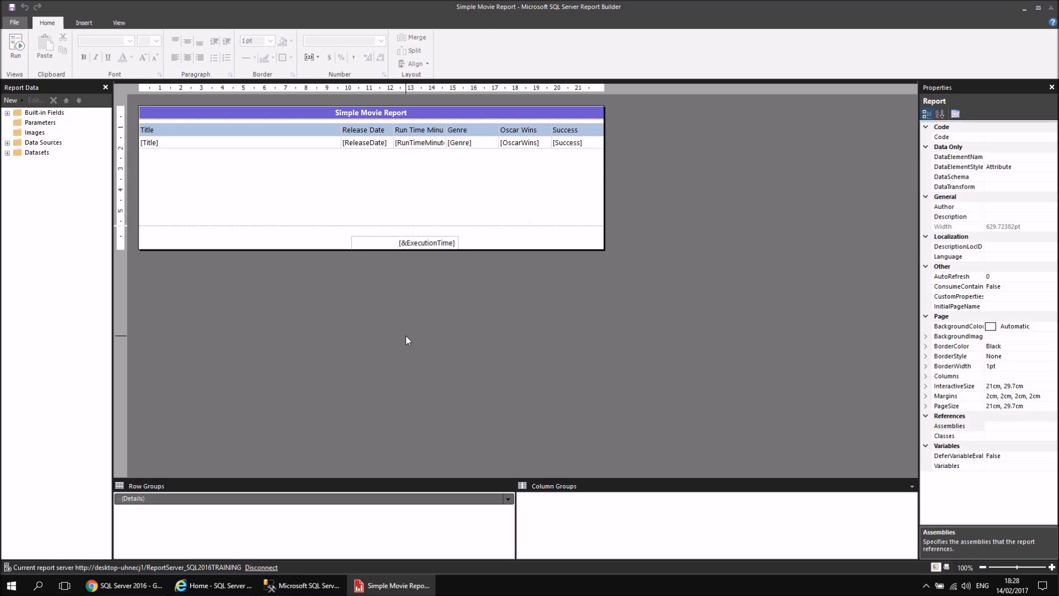
- Switch to the web portal in Internet Explorer, refresh the Home folder, and view the published Simple Movie Report
click(228, 587)
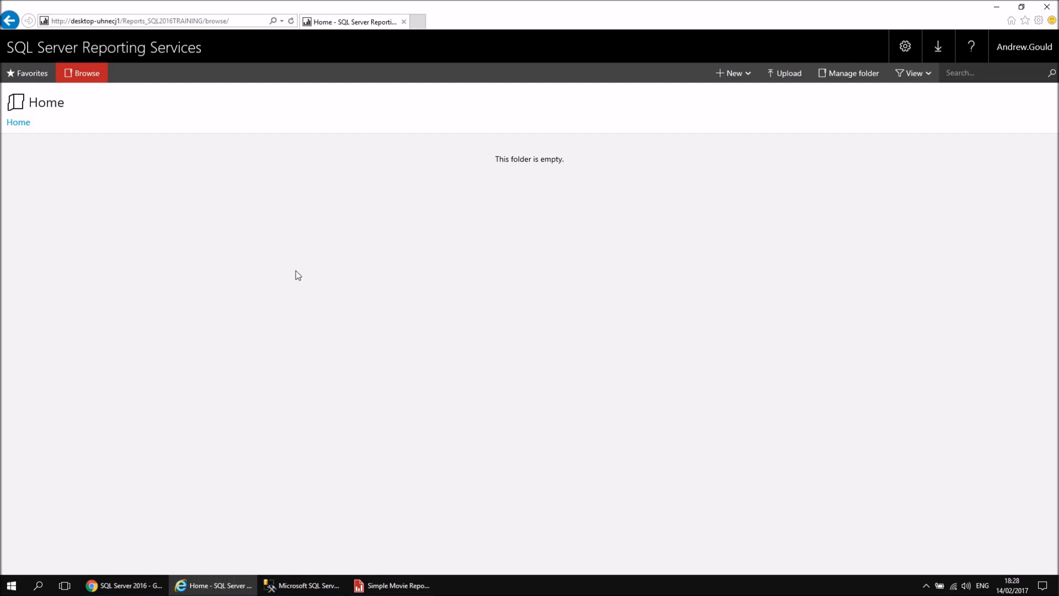
click(291, 21)
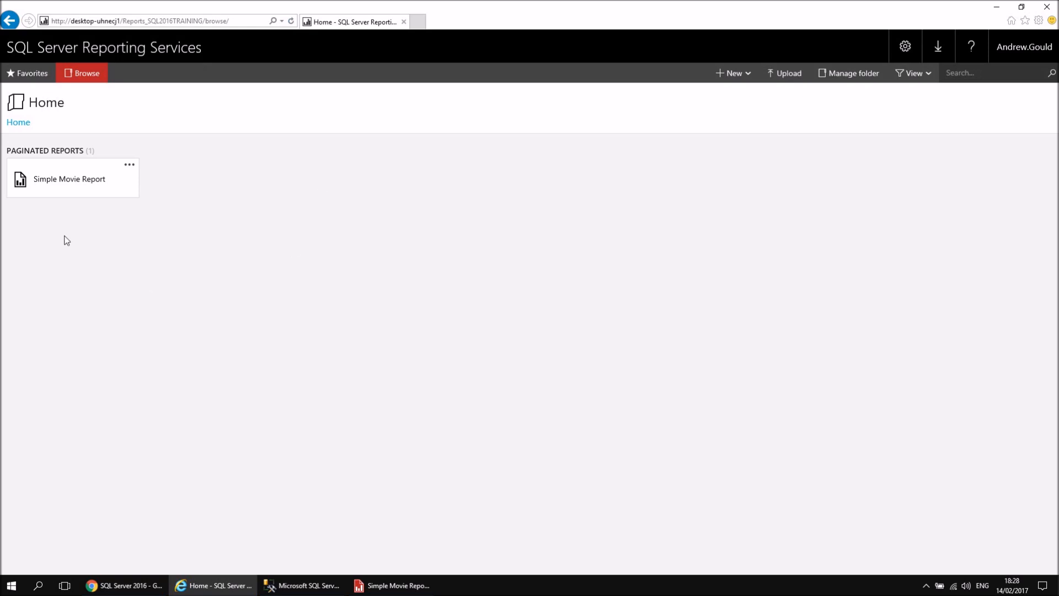
click(42, 160)
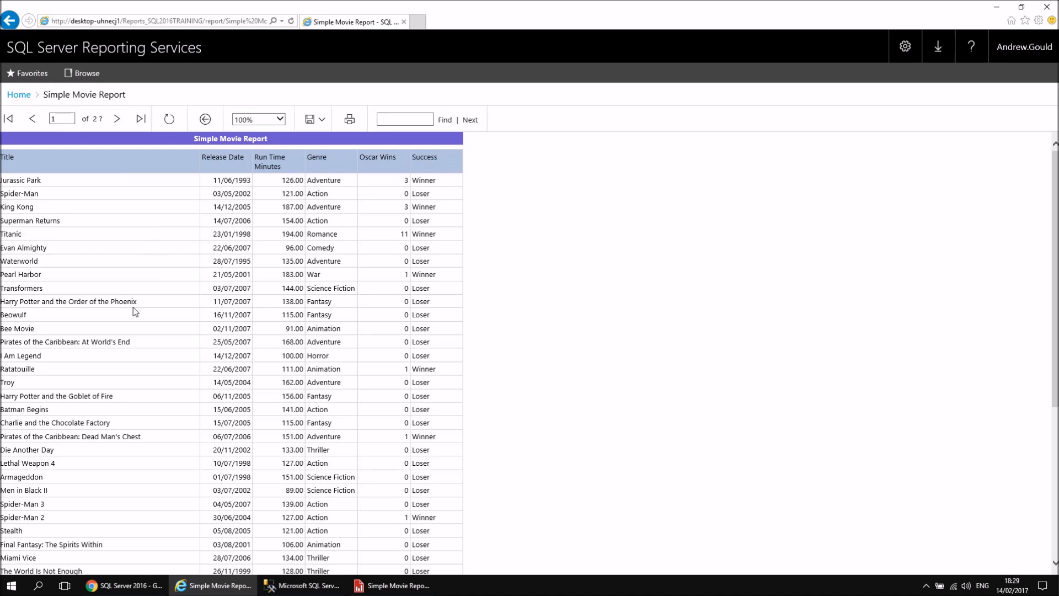
- Close Report Builder and start the SQL Server 2016 version of Visual Studio as administrator, allowing it to make changes
click(389, 586)
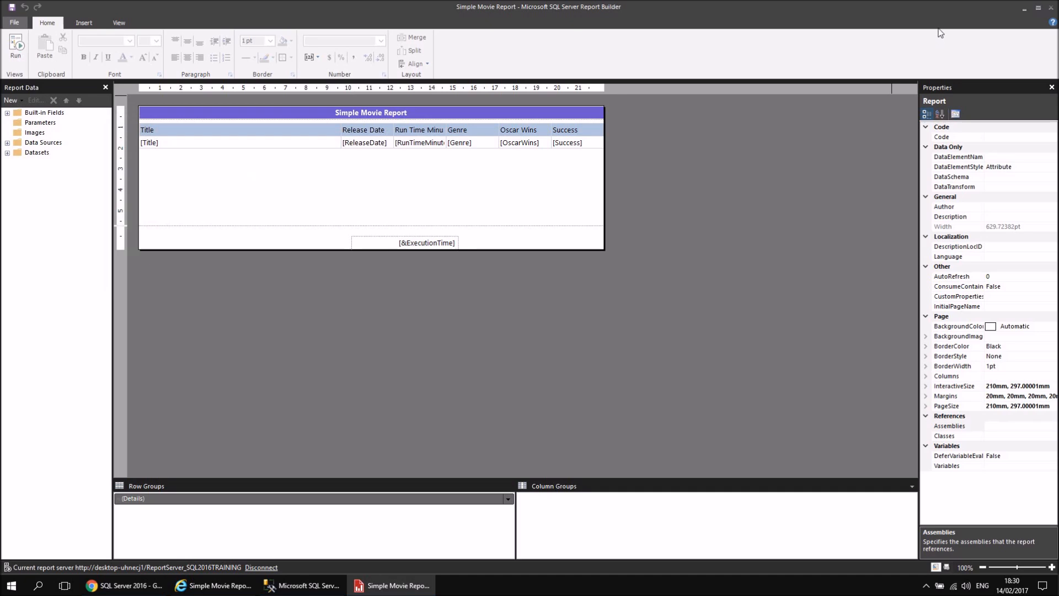
click(1051, 7)
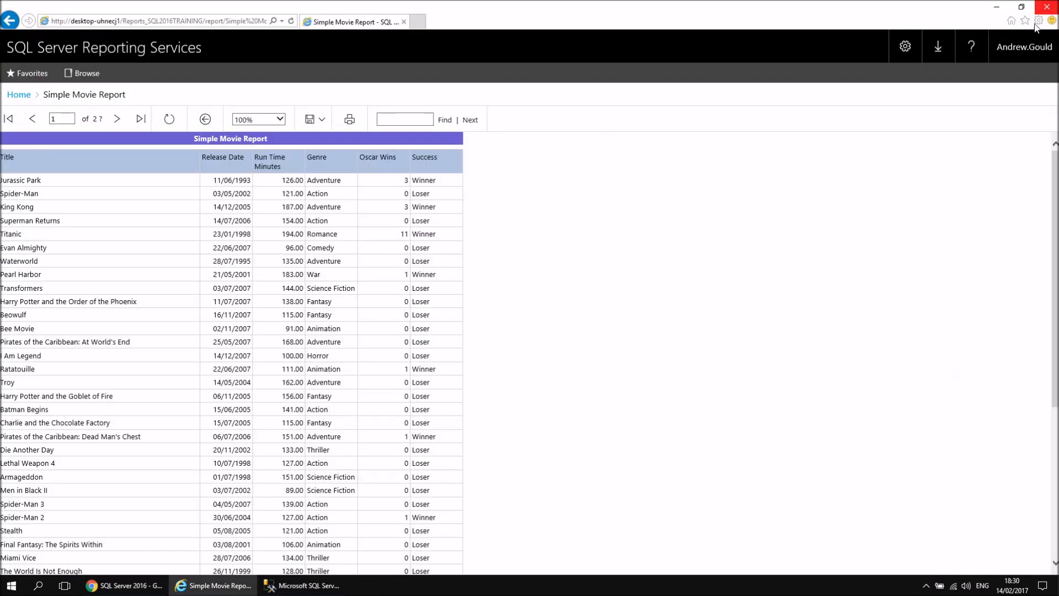
click(11, 585)
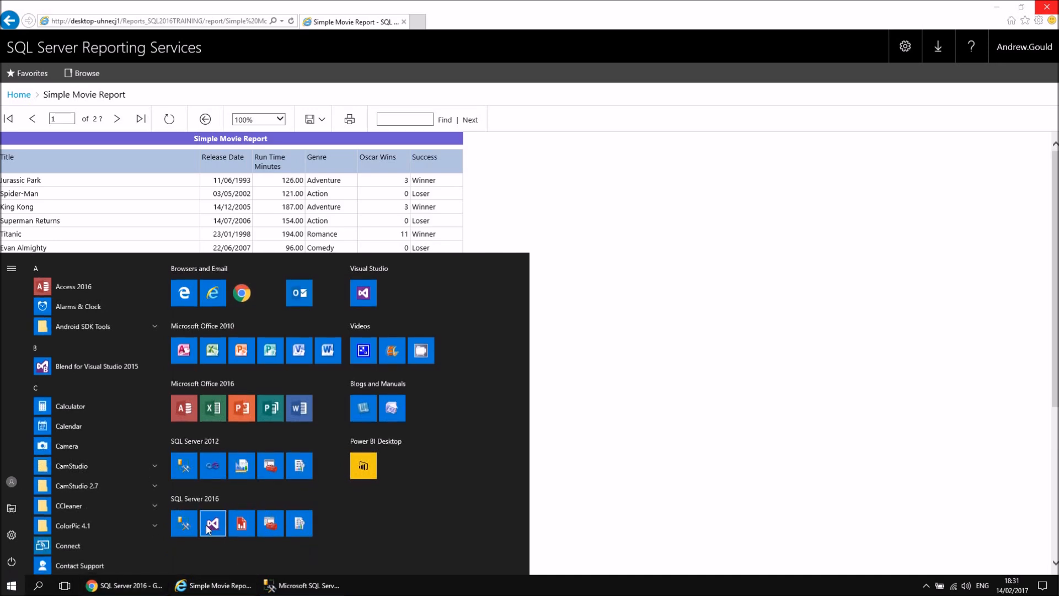
right_click(212, 533)
mouse_move(243, 493)
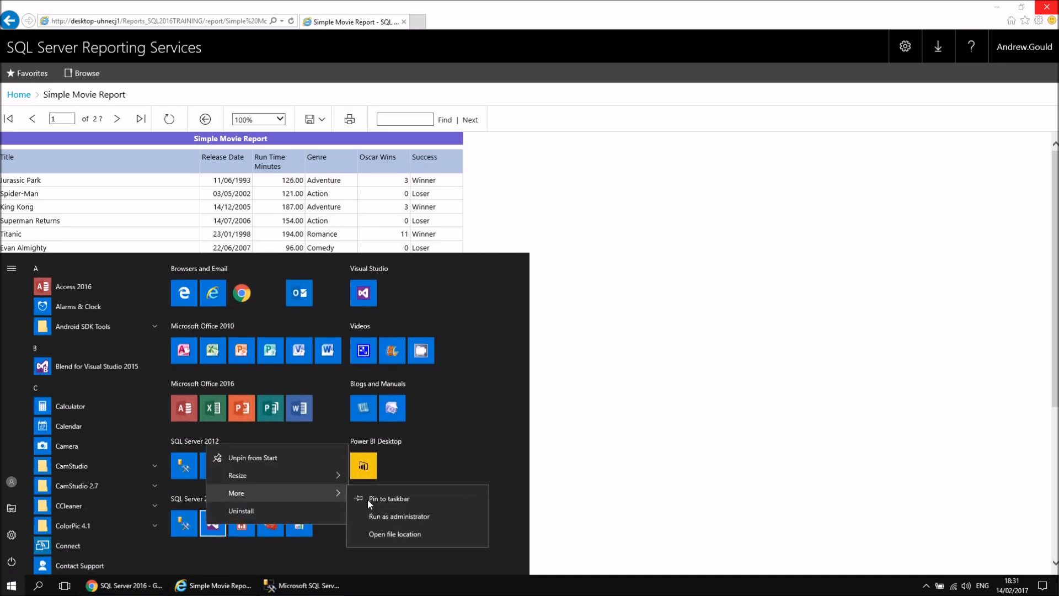
click(389, 517)
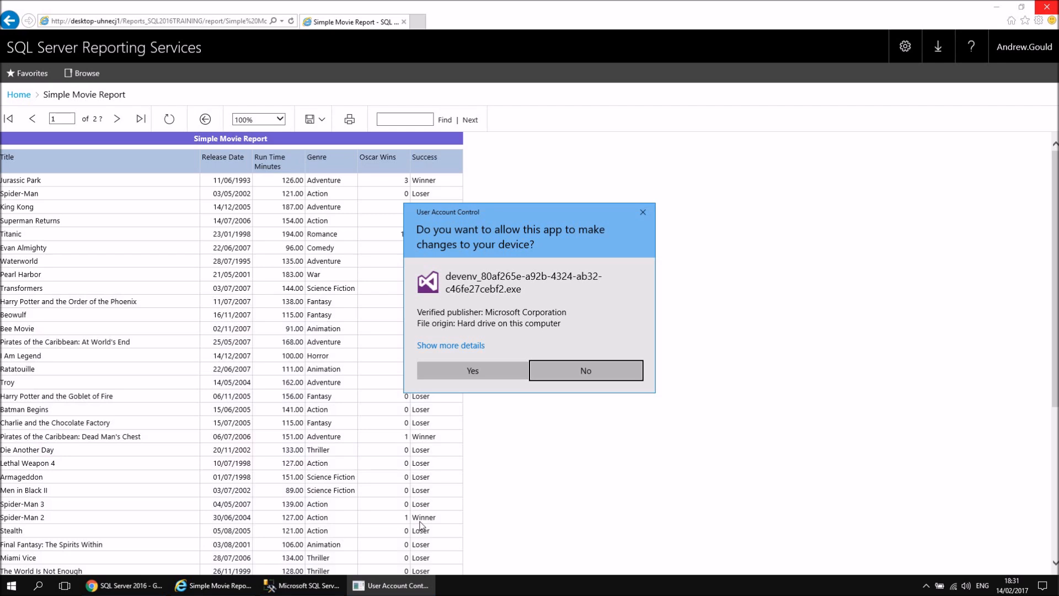
click(475, 376)
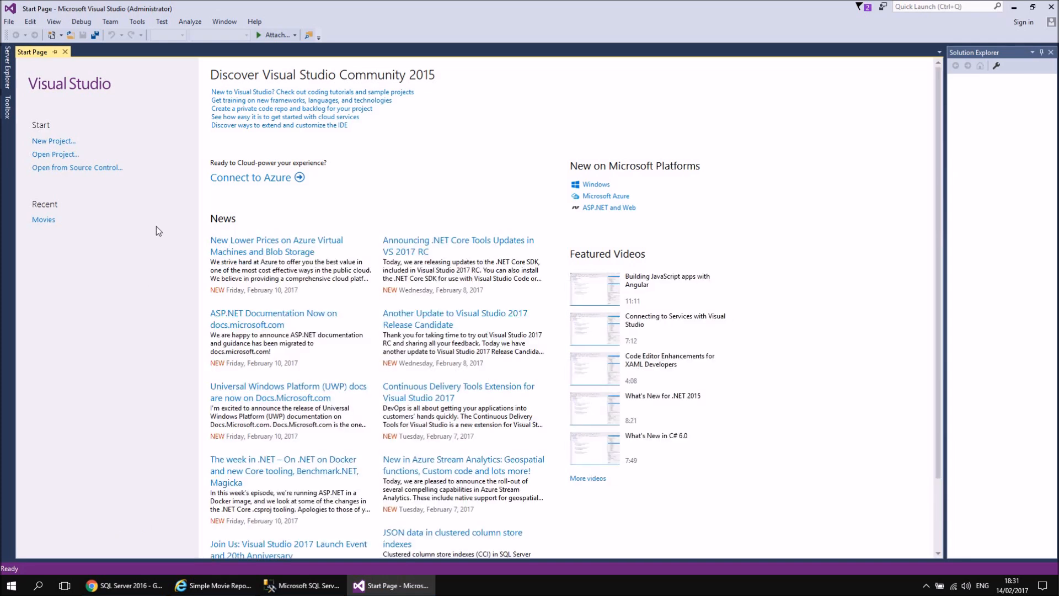
click(43, 219)
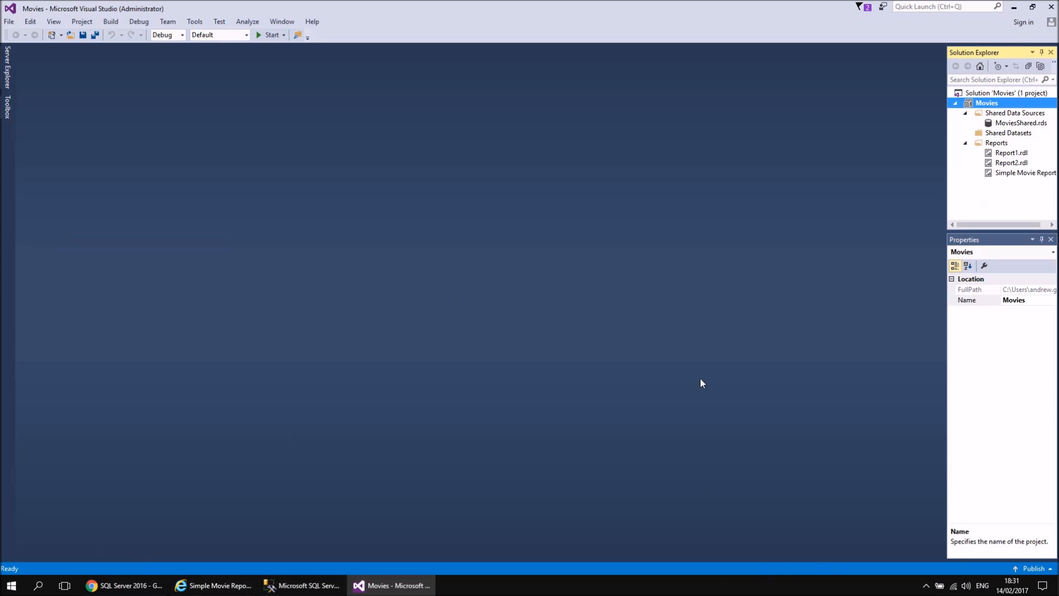
right_click(983, 106)
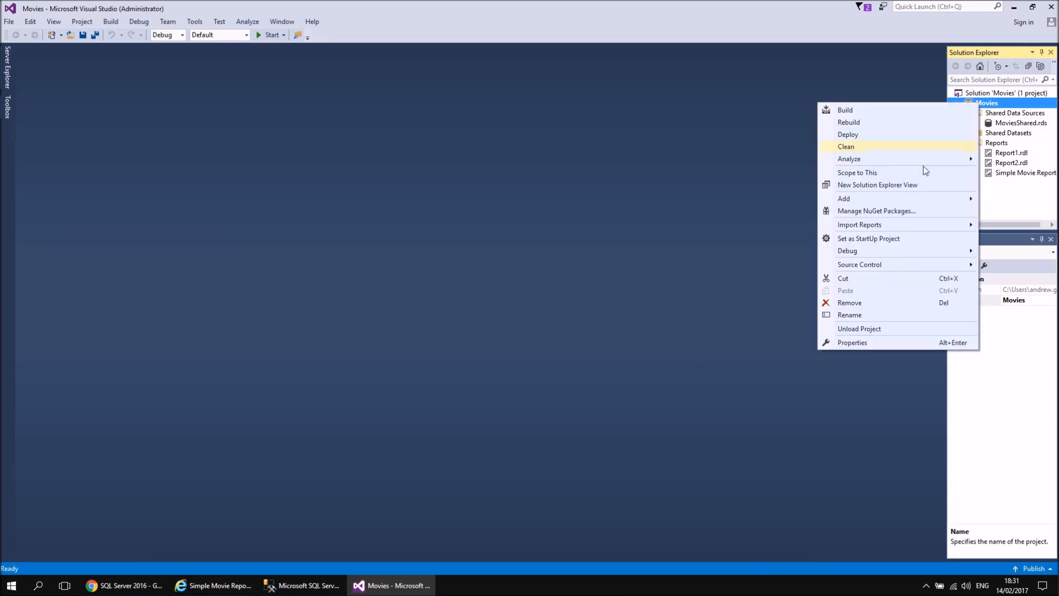
click(858, 343)
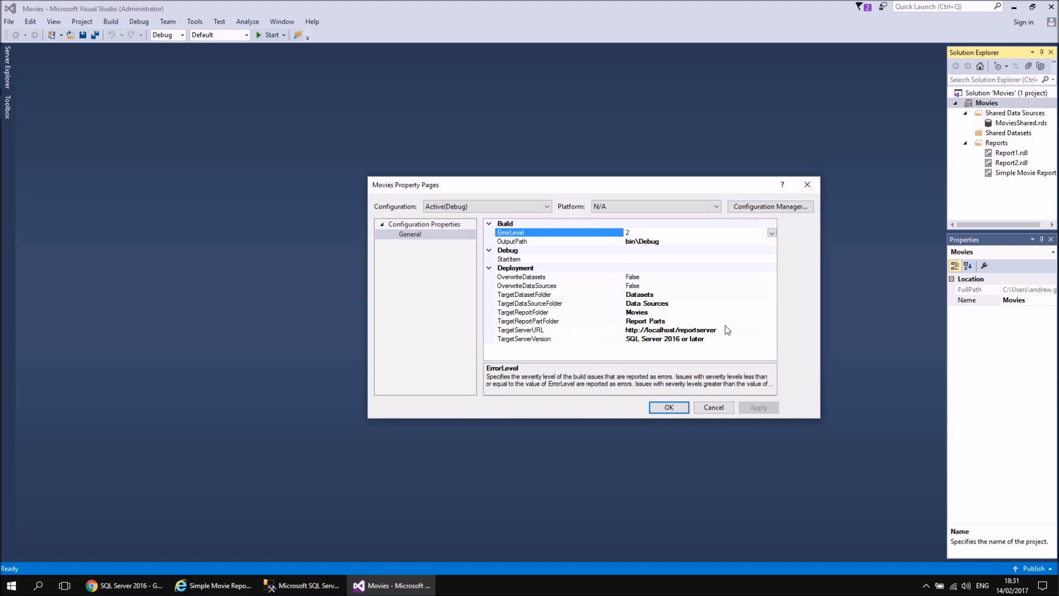
drag(724, 330, 609, 342)
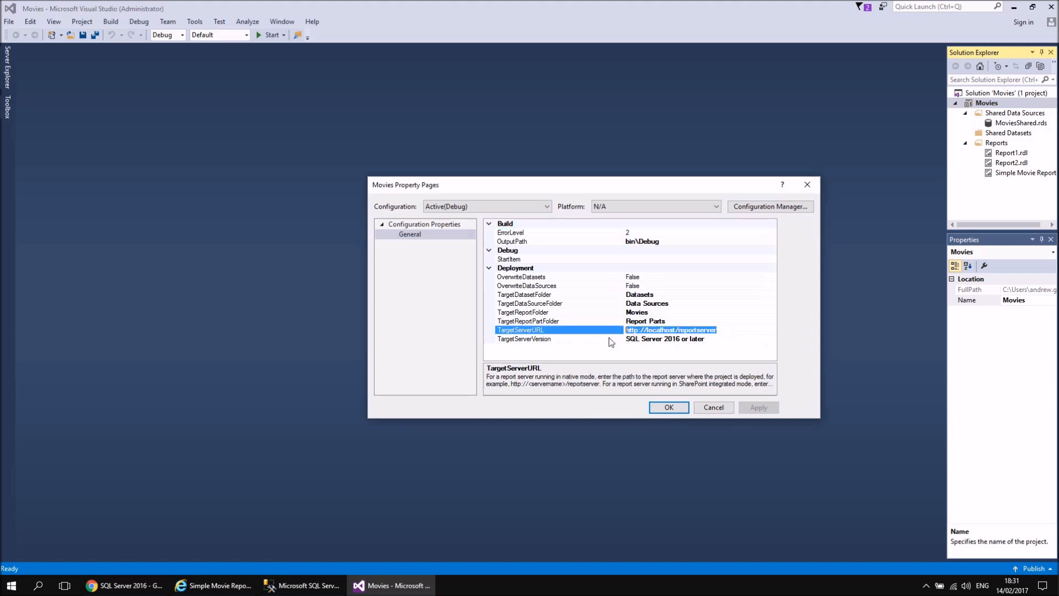
key(Delete)
text(UHNECJ1:80/ReportServer_SQL2016TRAINING)
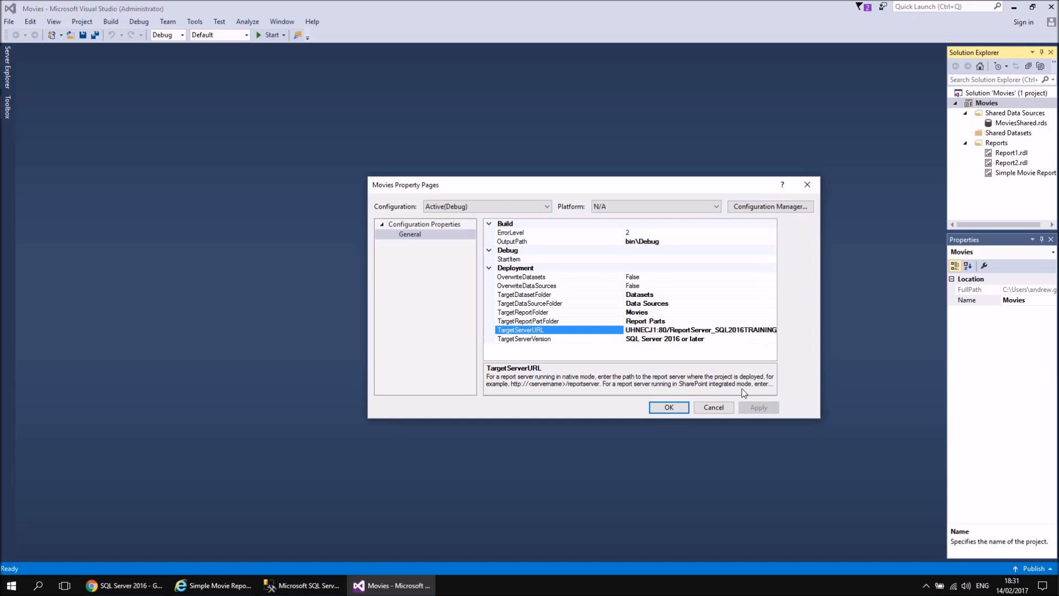
click(668, 407)
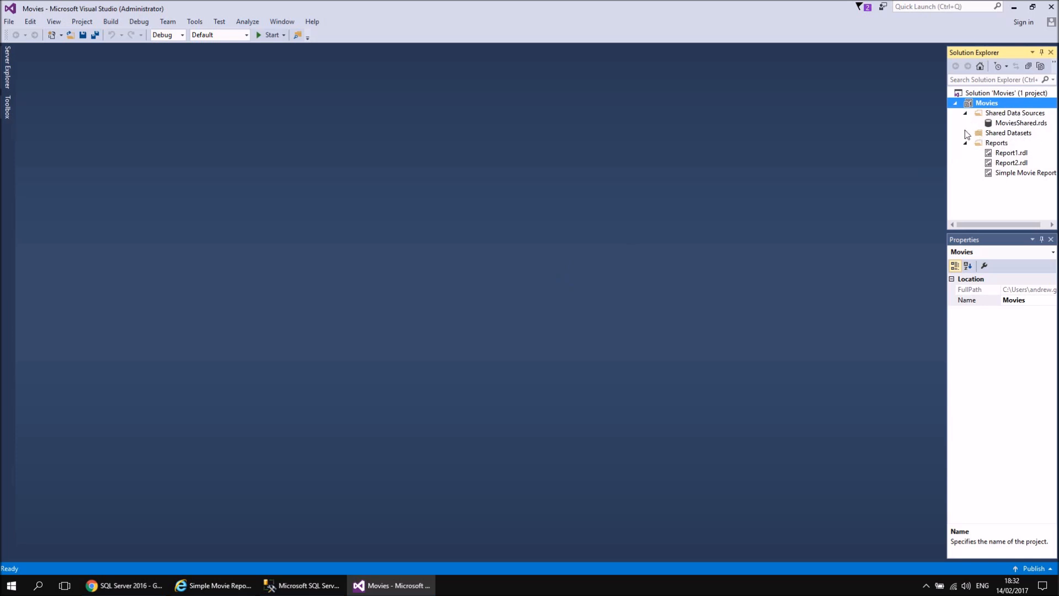
- Deploy the entire Movies project, with its shared data source and all reports, to the report server
click(1001, 163)
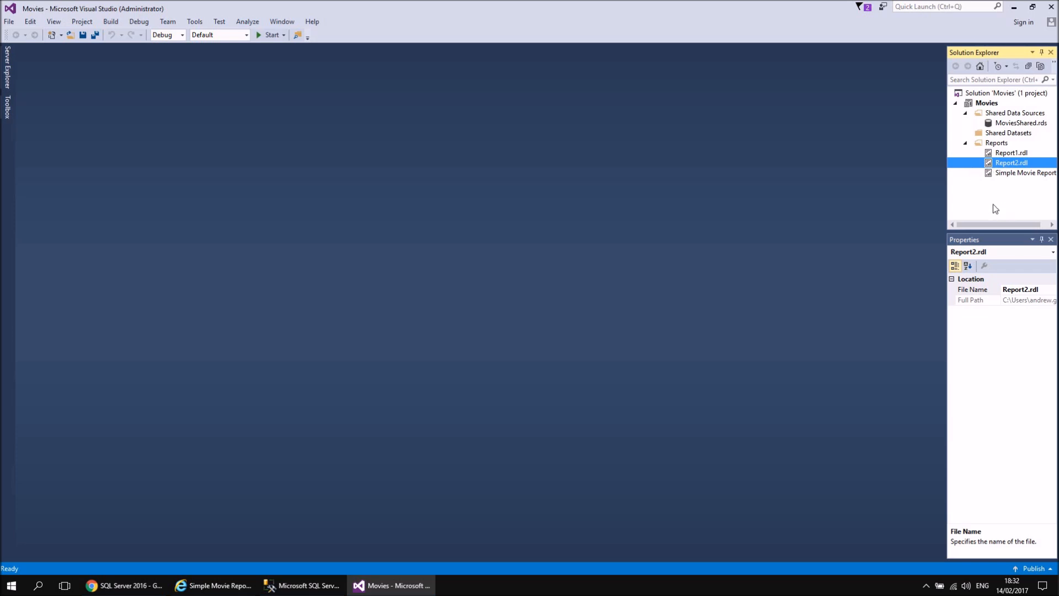
right_click(994, 105)
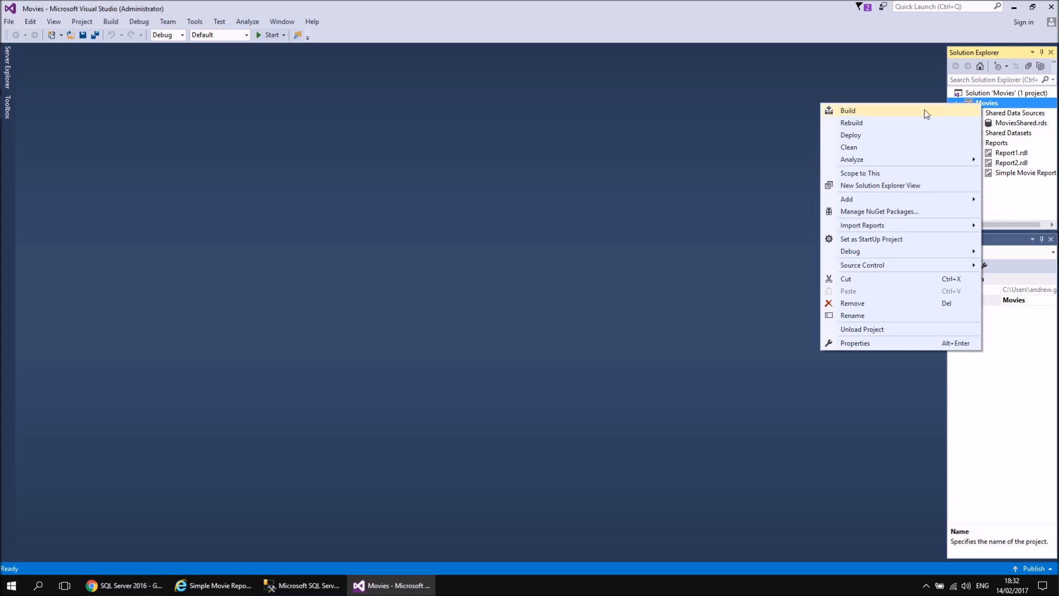
click(869, 137)
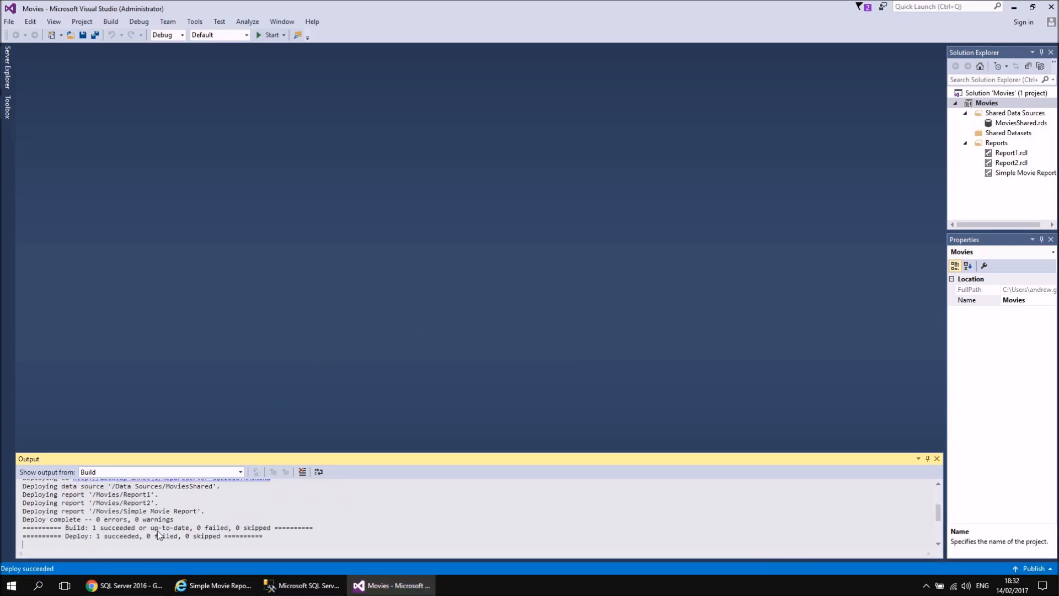
- Return to the web portal in Internet Explorer, refresh the Home folder, and examine the contents of the Data Sources folder
click(183, 588)
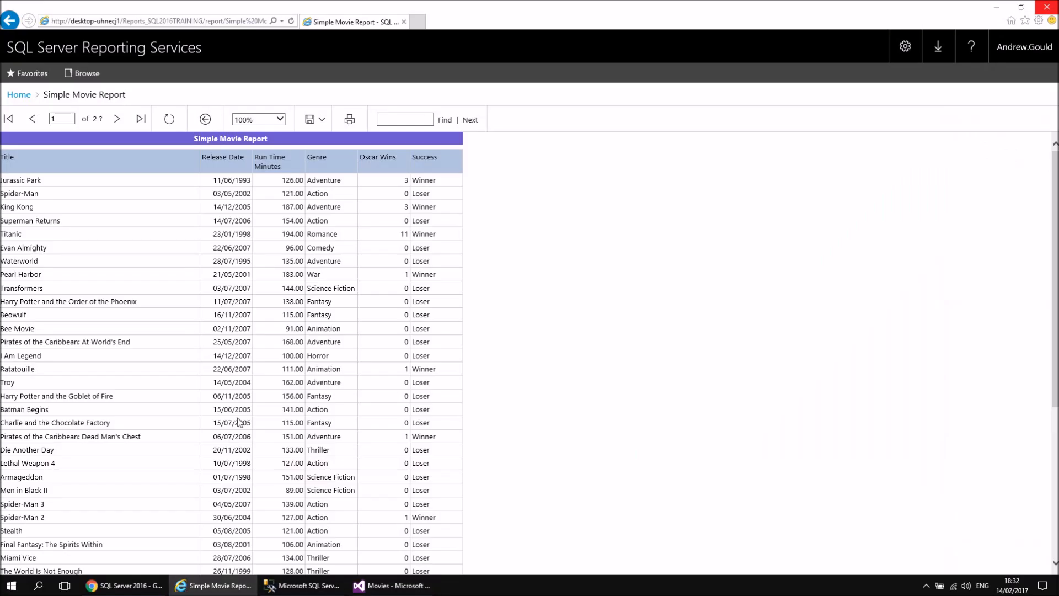
click(20, 96)
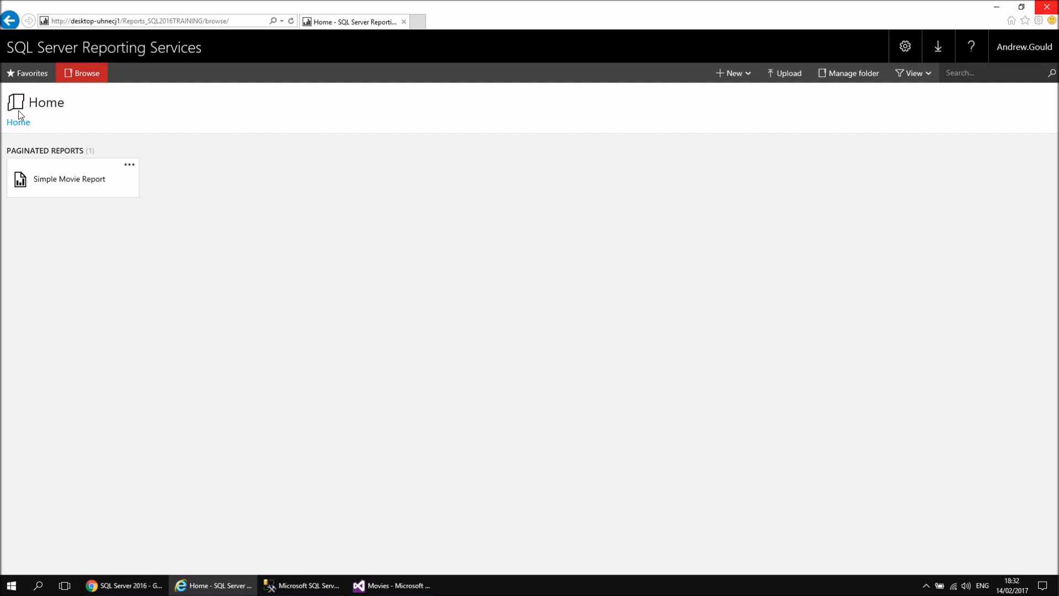
click(291, 21)
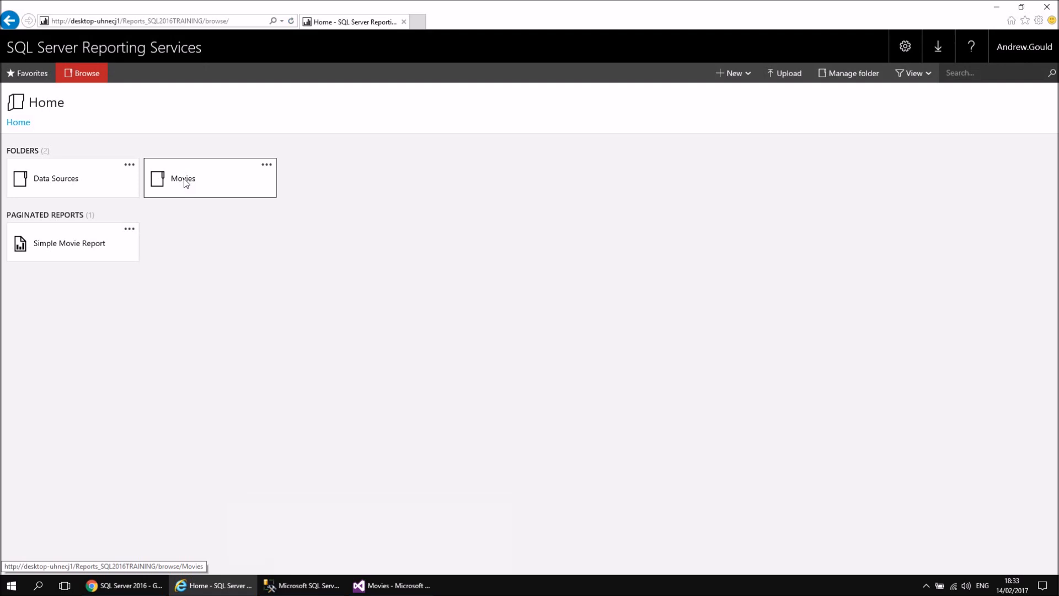
click(51, 183)
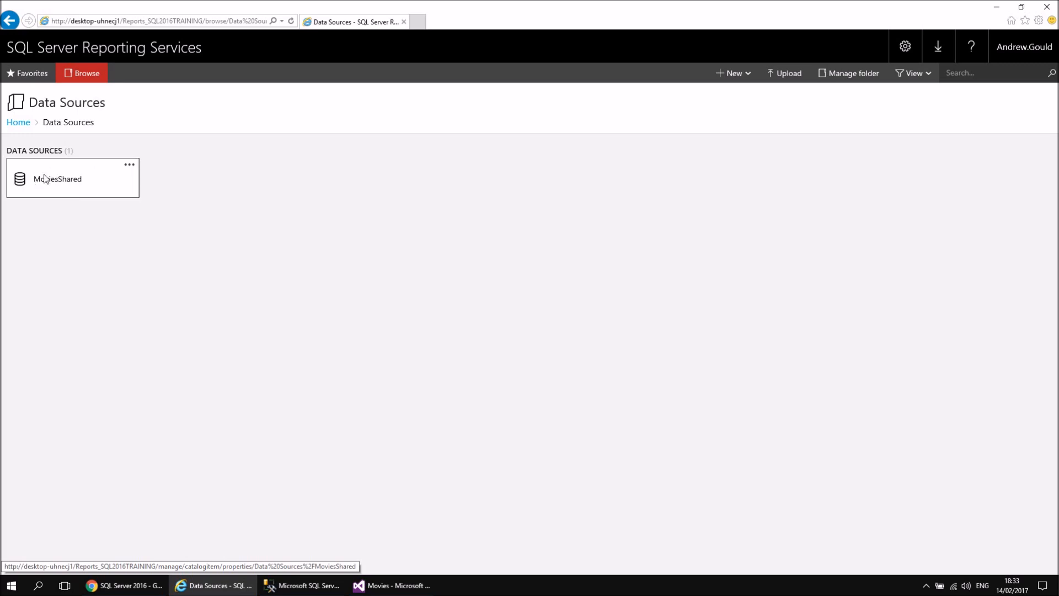
- Go back to the portal's Home folder and view Report1 from the Movies folder
click(10, 21)
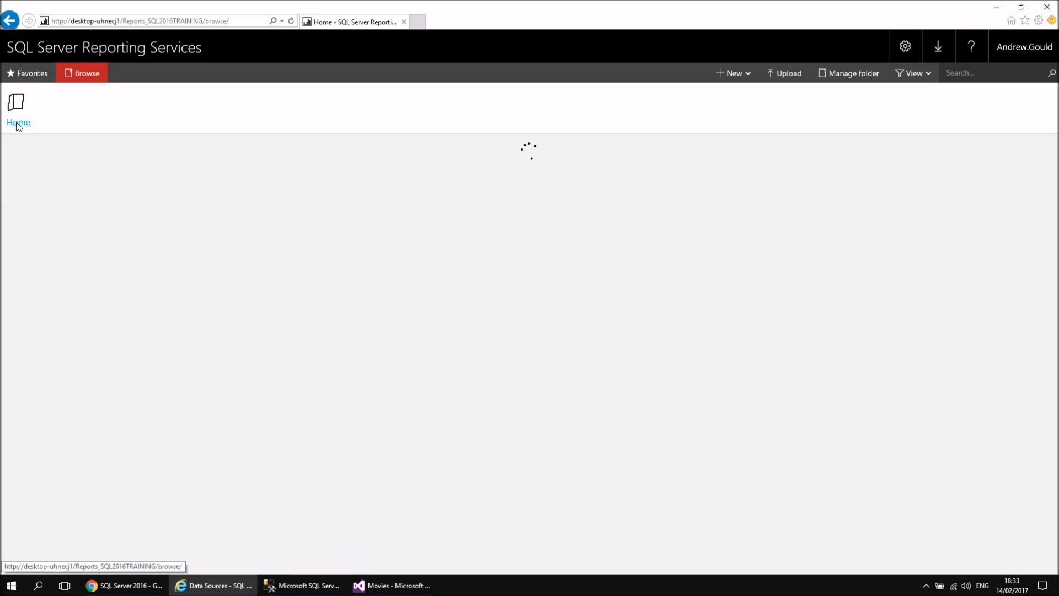
click(184, 182)
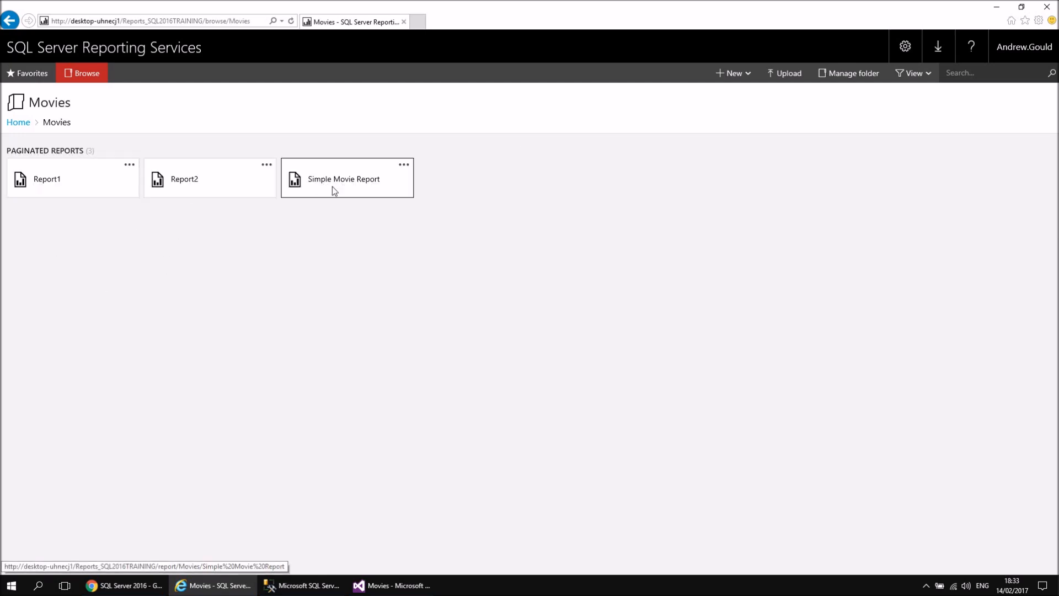
click(47, 184)
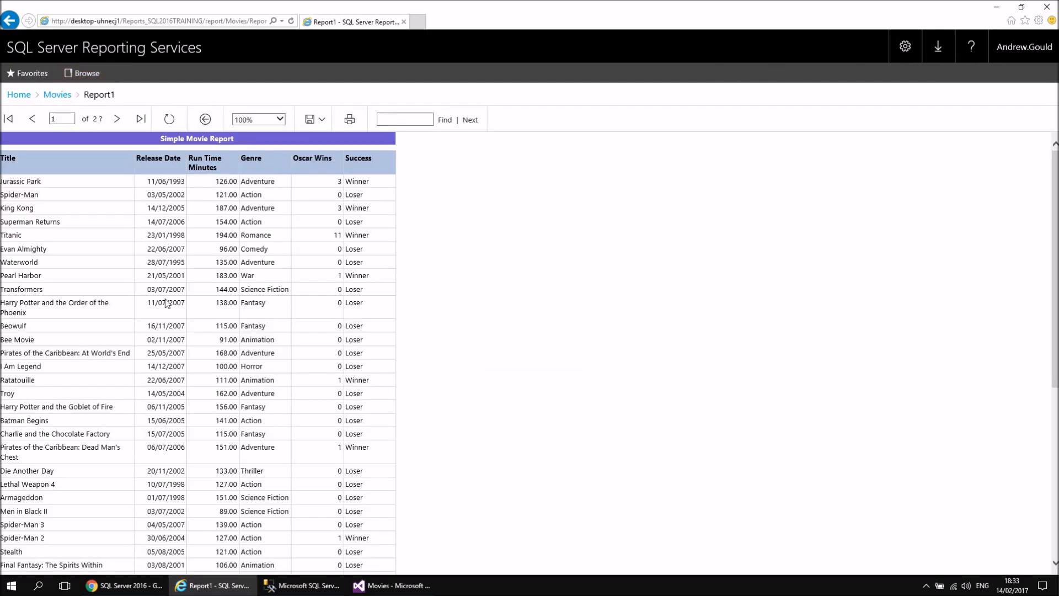
- View Report2 from the Movies folder and return to the portal's Home folder
click(61, 97)
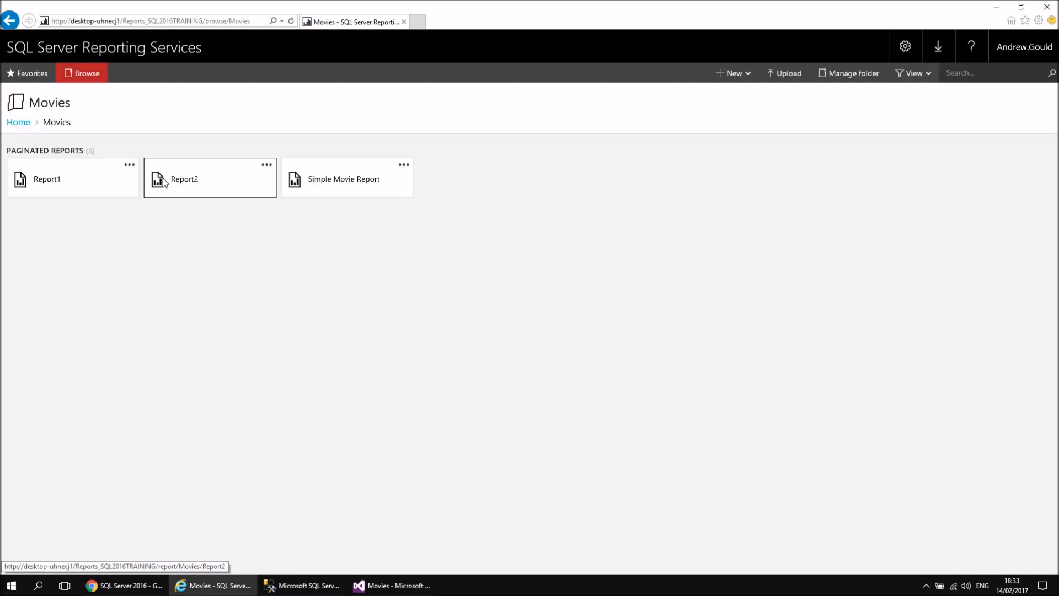
click(184, 185)
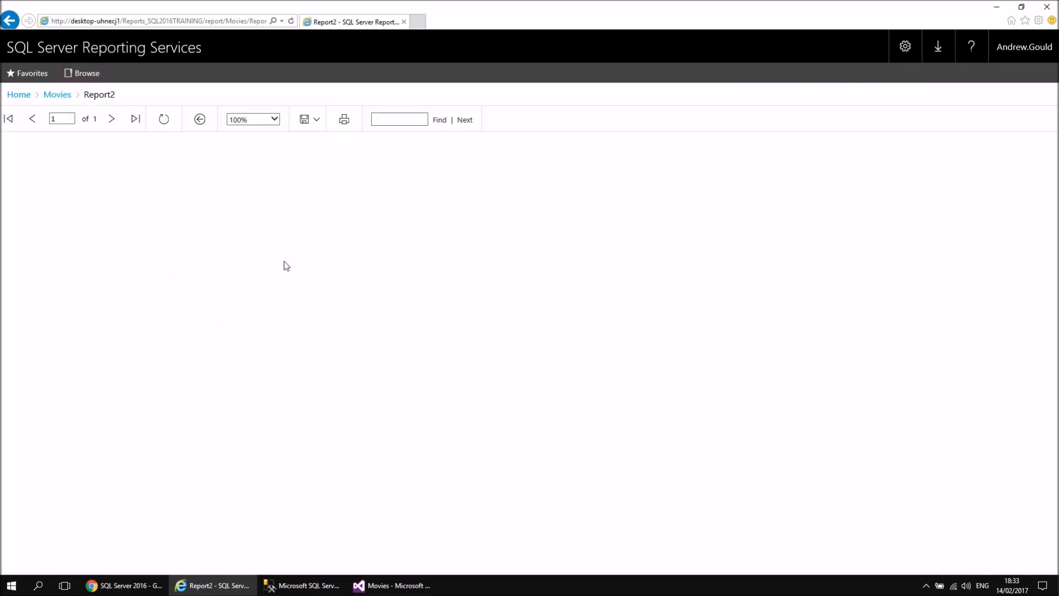
click(64, 98)
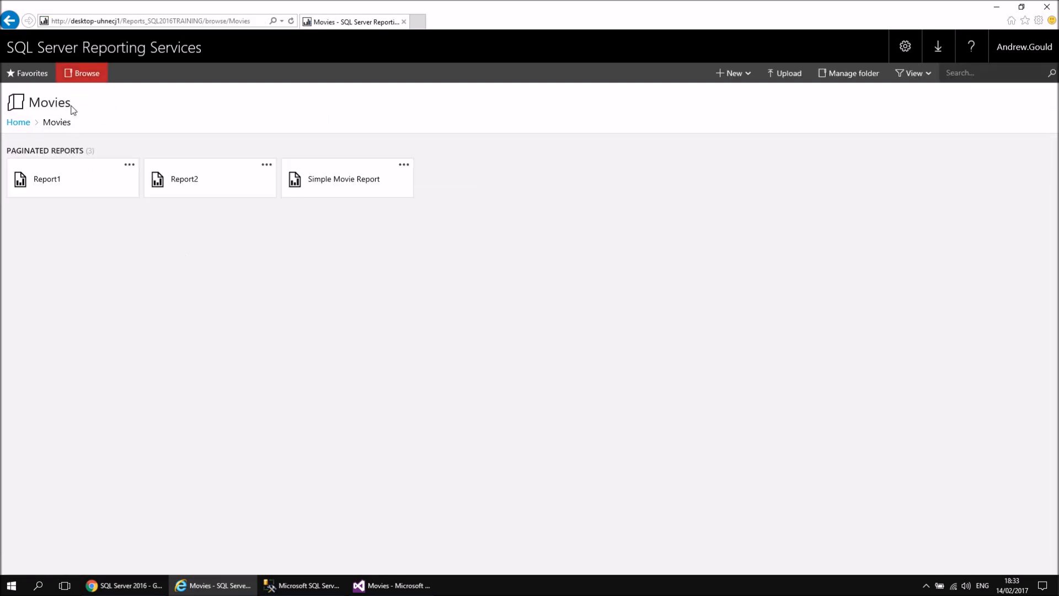
click(22, 123)
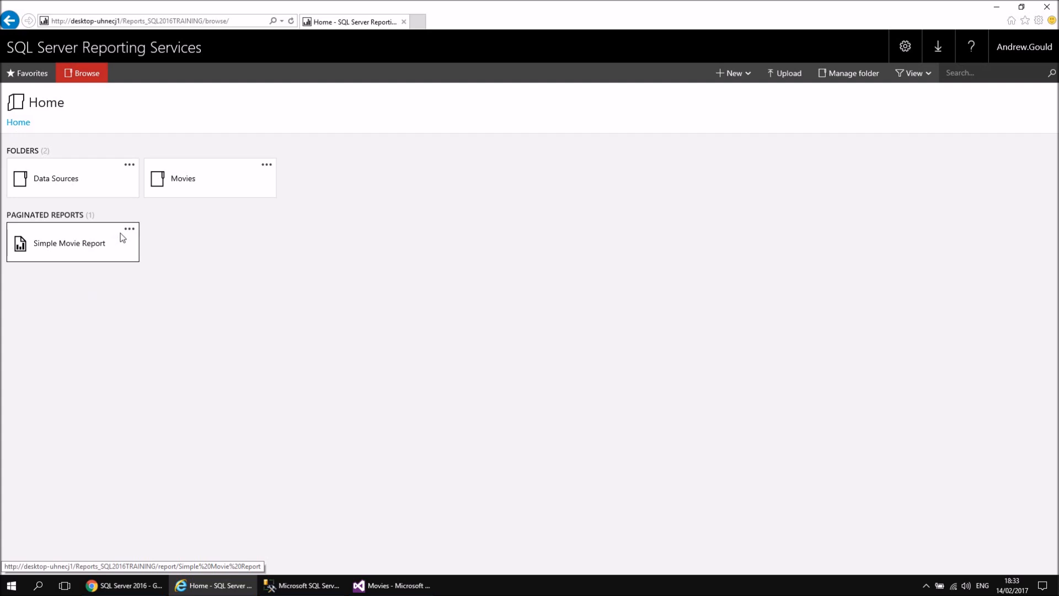
- Download Report1 from the portal's Movies folder and save it to the Desktop as Report1.rdl
click(184, 185)
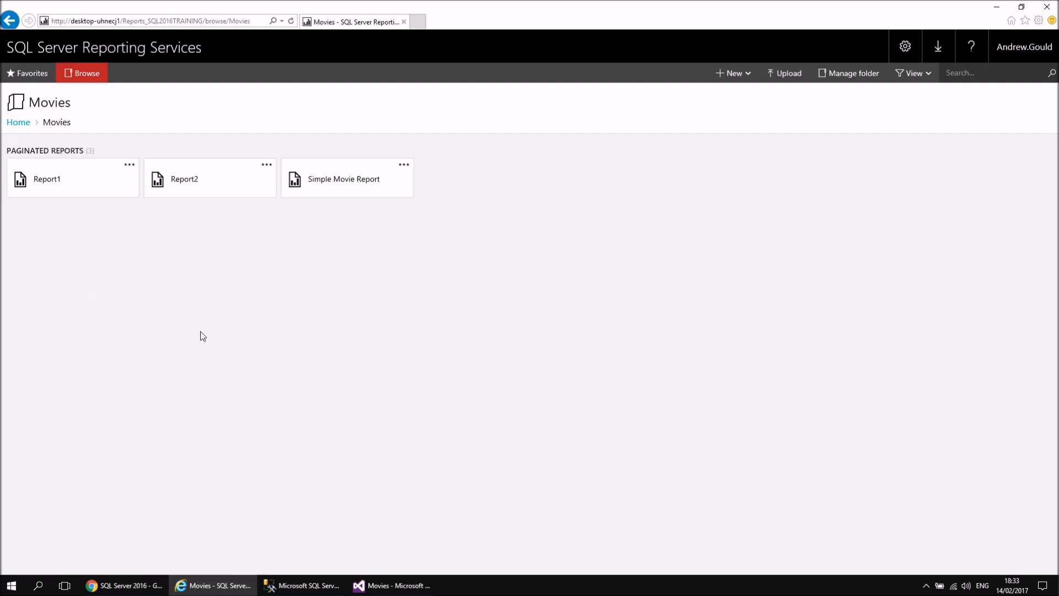
click(129, 166)
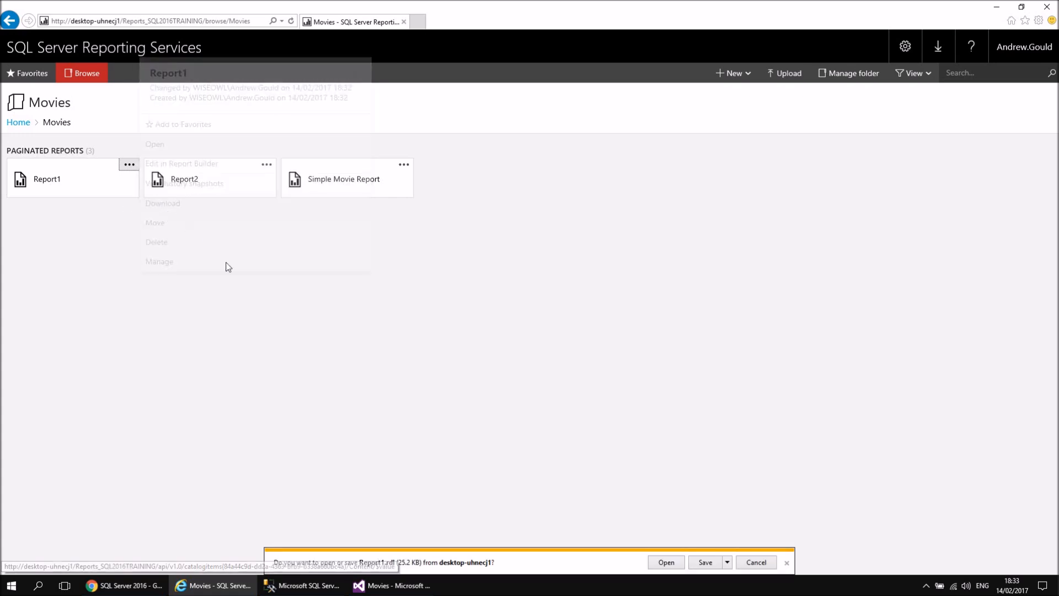
click(727, 563)
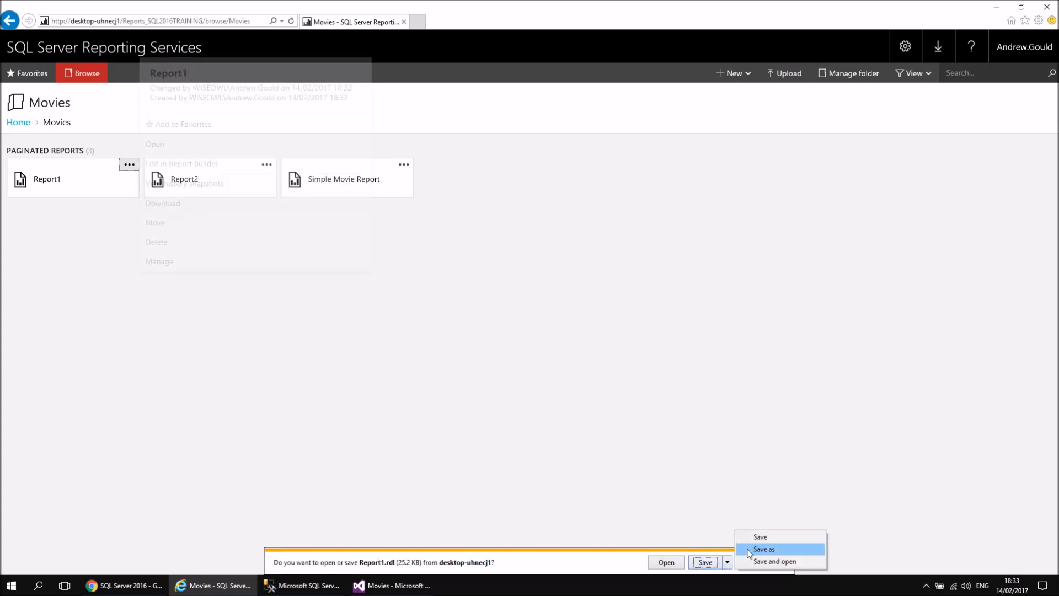
click(764, 549)
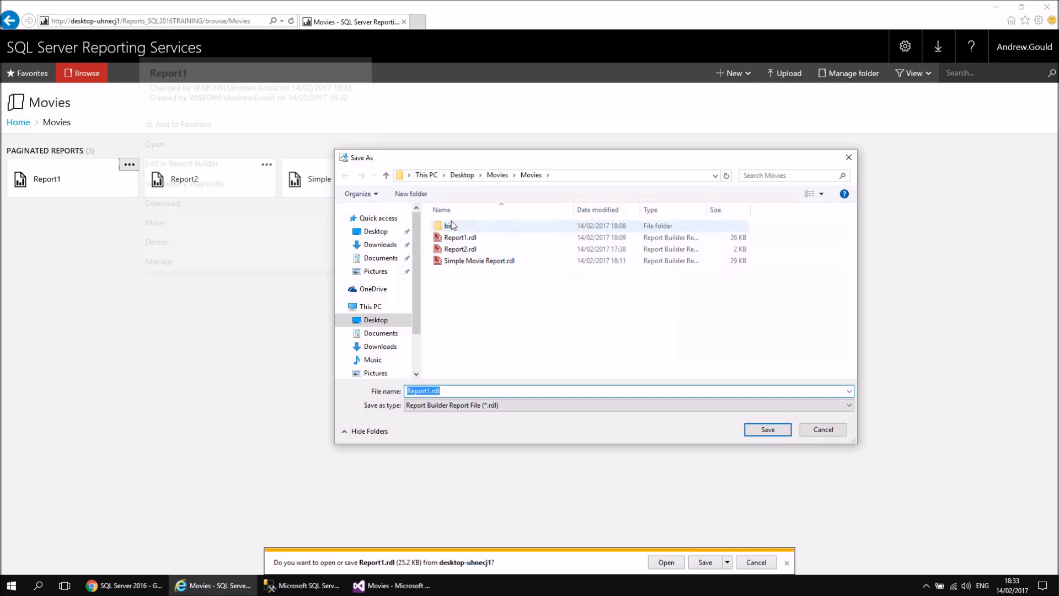
click(463, 175)
click(757, 431)
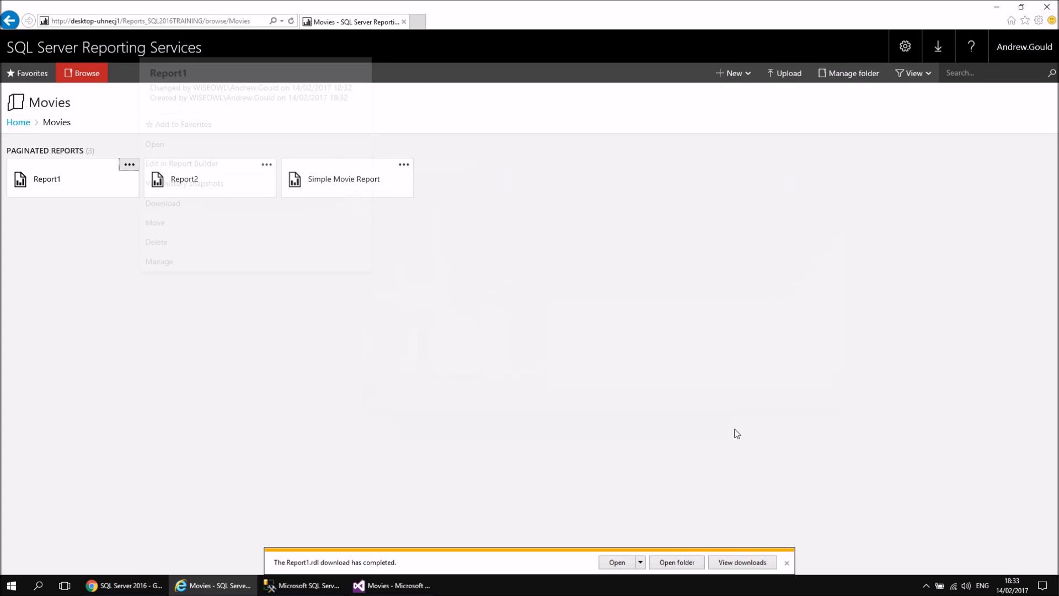
- Launch Report Builder 2016, view the downloaded Report1.rdl from the Desktop in design view, and close the program
click(12, 587)
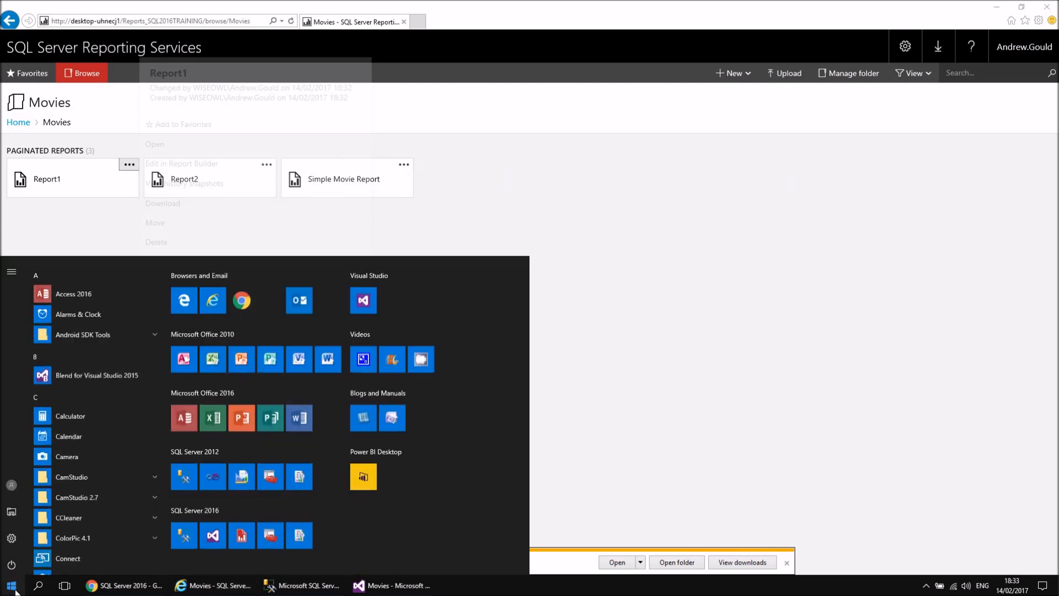
click(242, 524)
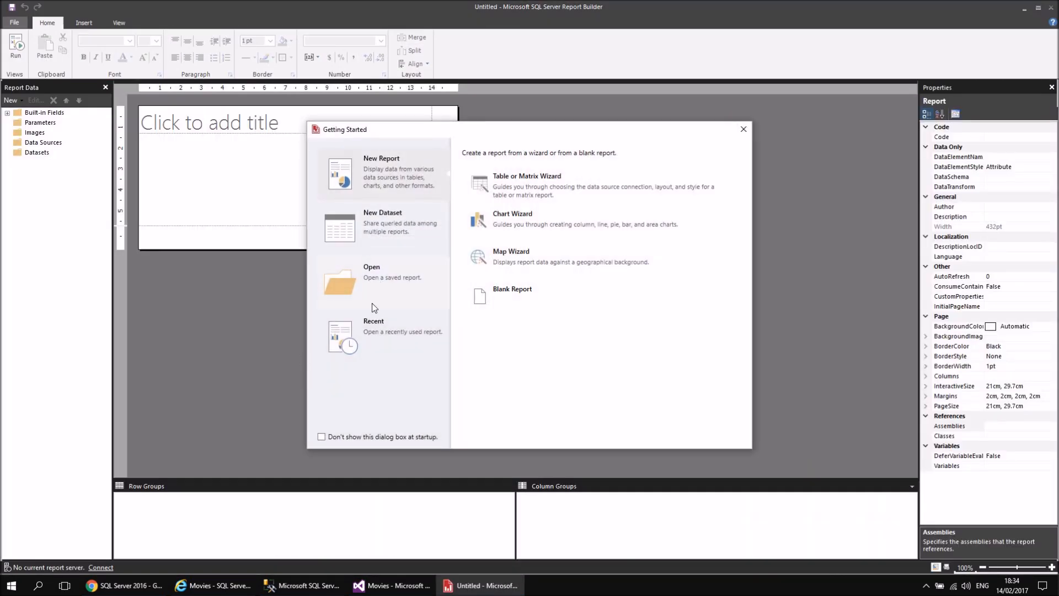
click(349, 285)
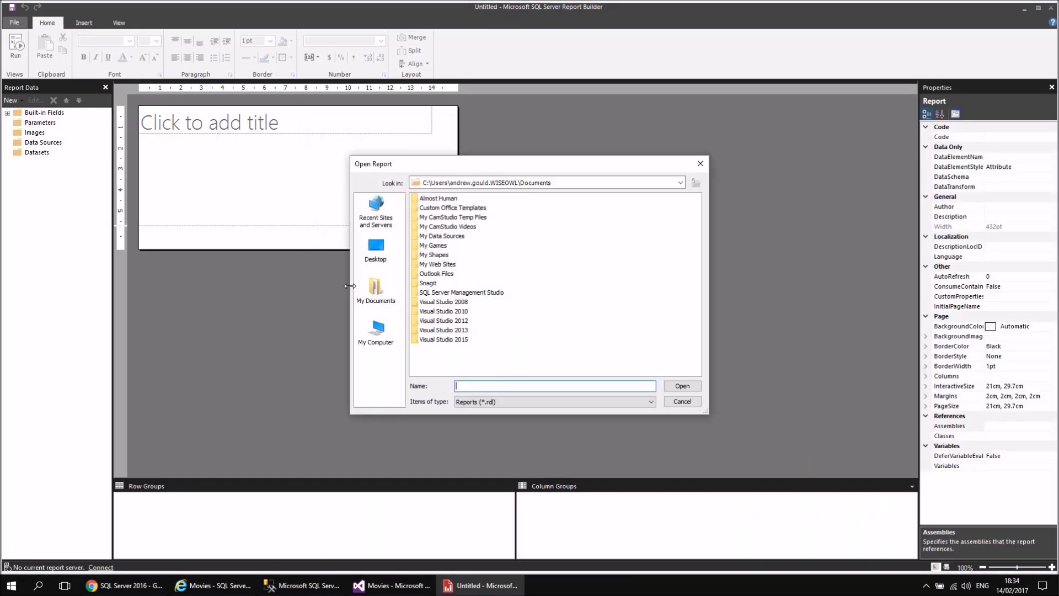
click(375, 254)
double_click(430, 208)
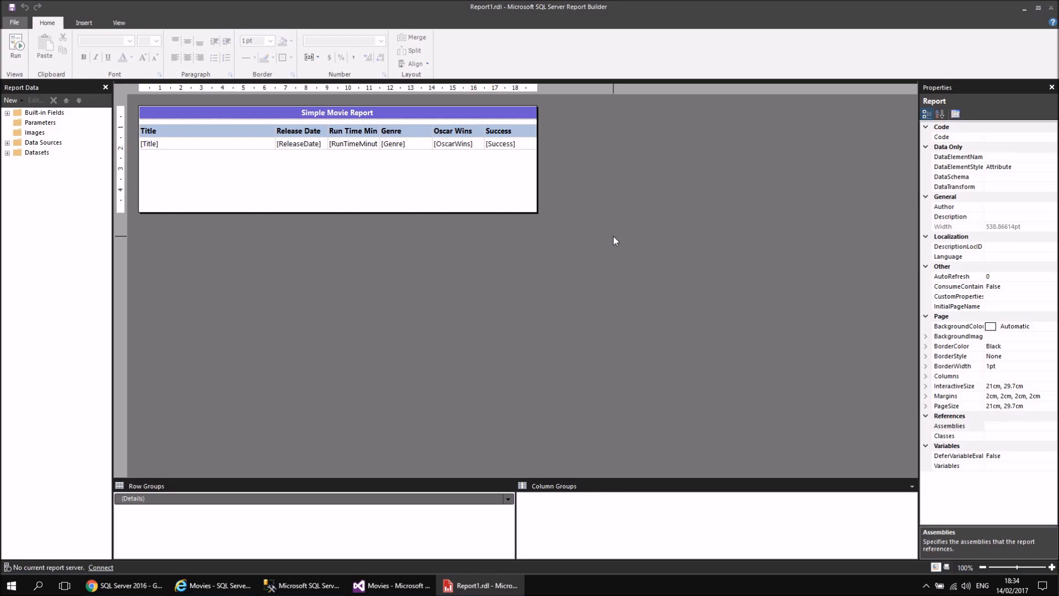
click(1052, 7)
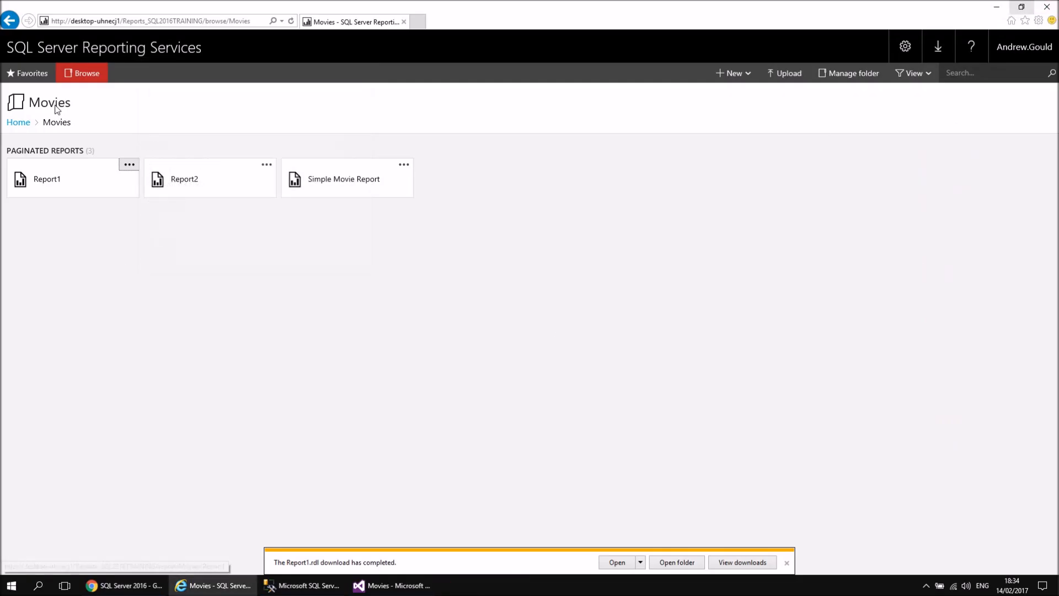
- Return to the portal's Home folder and launch Report Builder 2016 as administrator, dismissing its Getting Started dialog
click(19, 122)
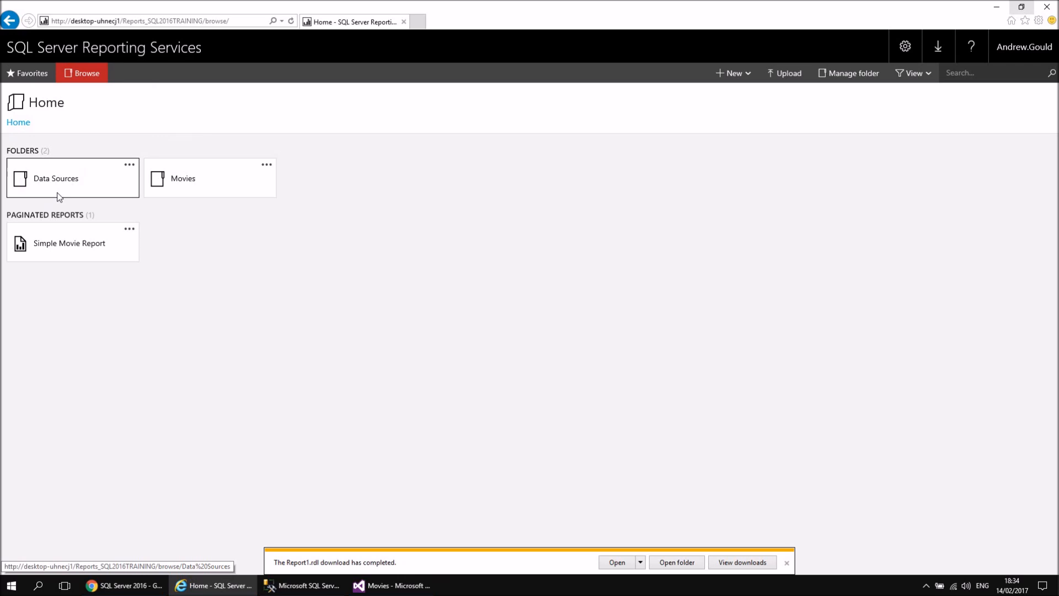
click(12, 586)
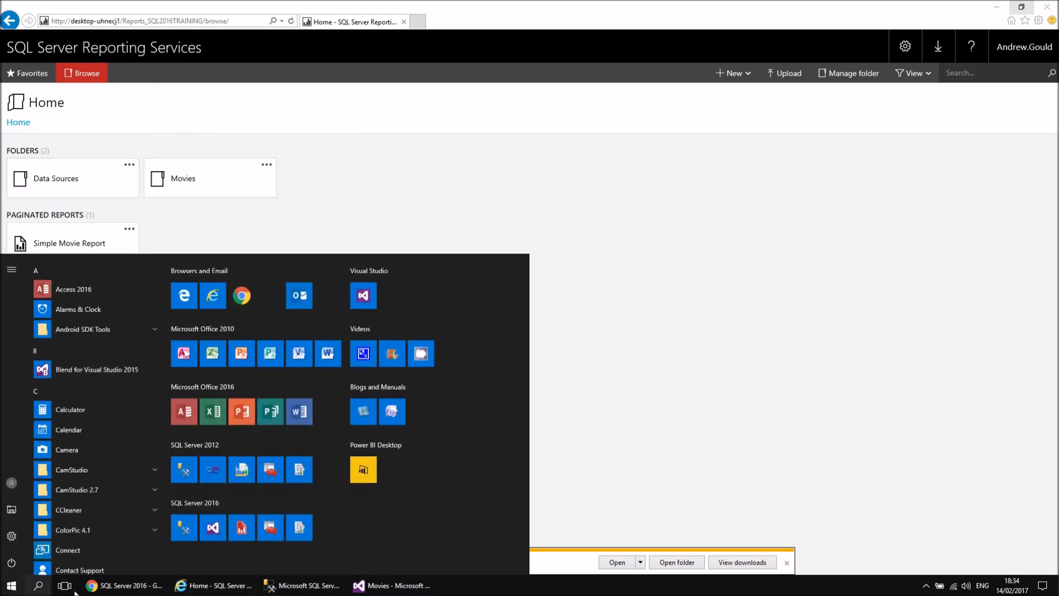
right_click(244, 521)
mouse_move(274, 494)
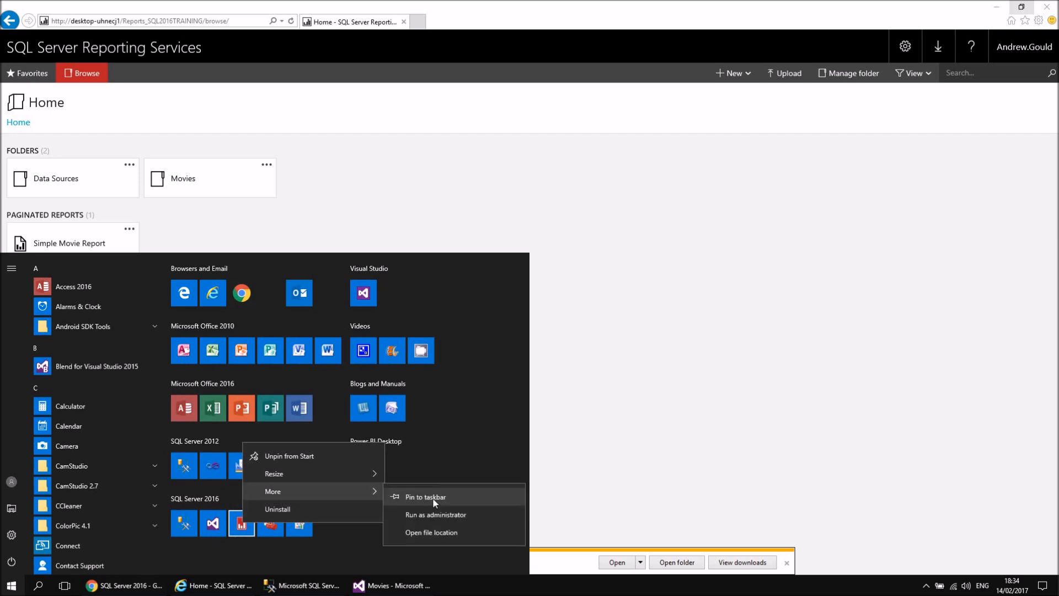
click(438, 510)
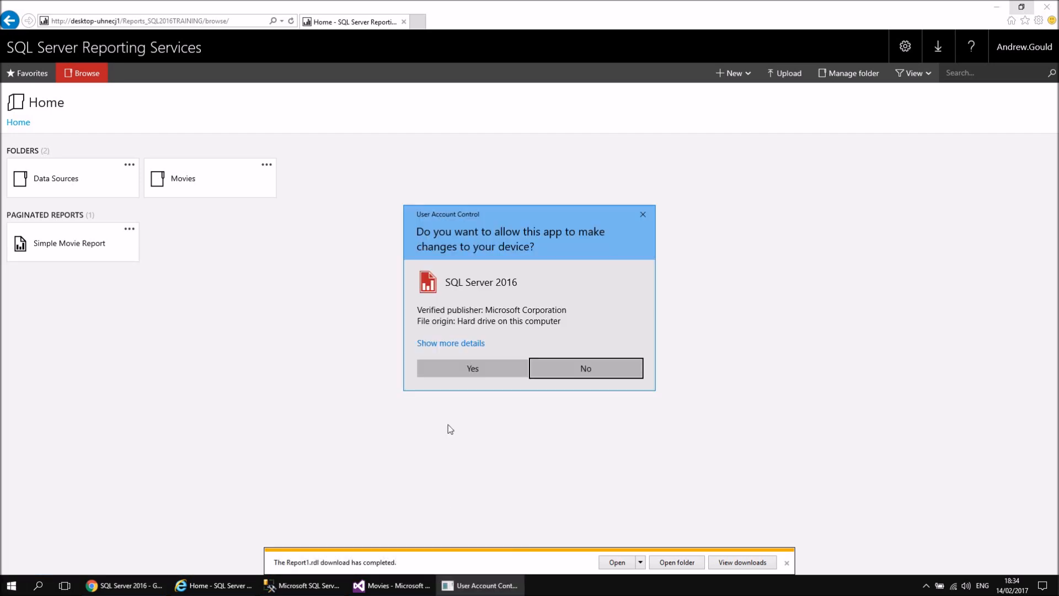
click(462, 369)
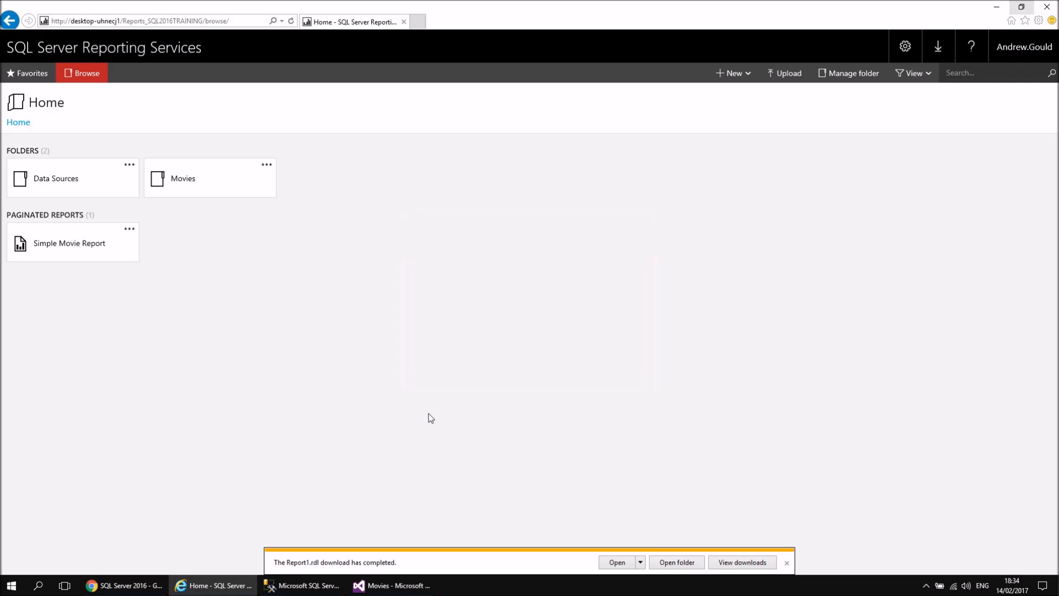
click(469, 584)
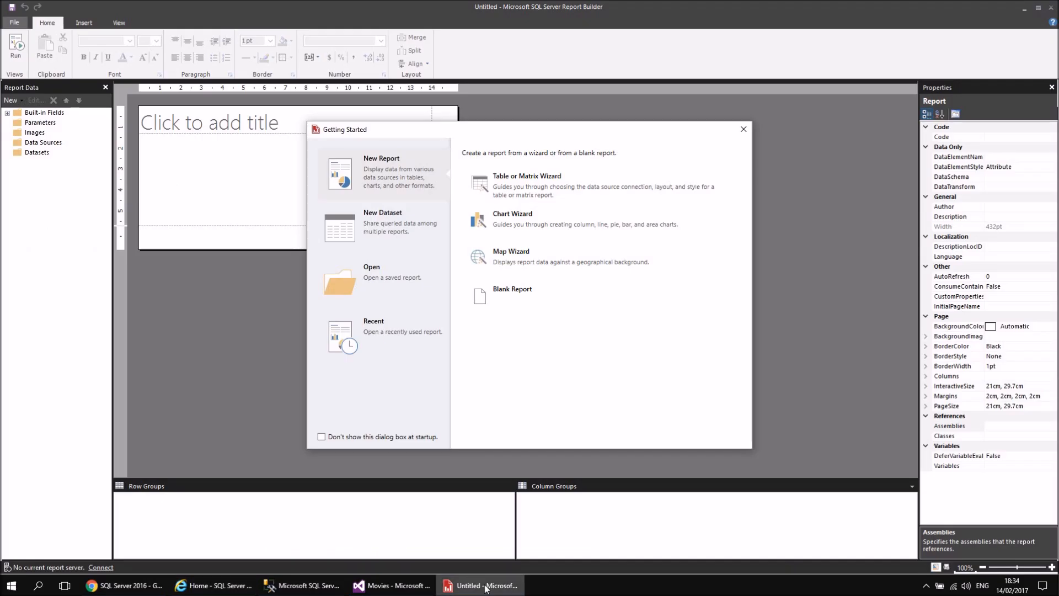
click(743, 129)
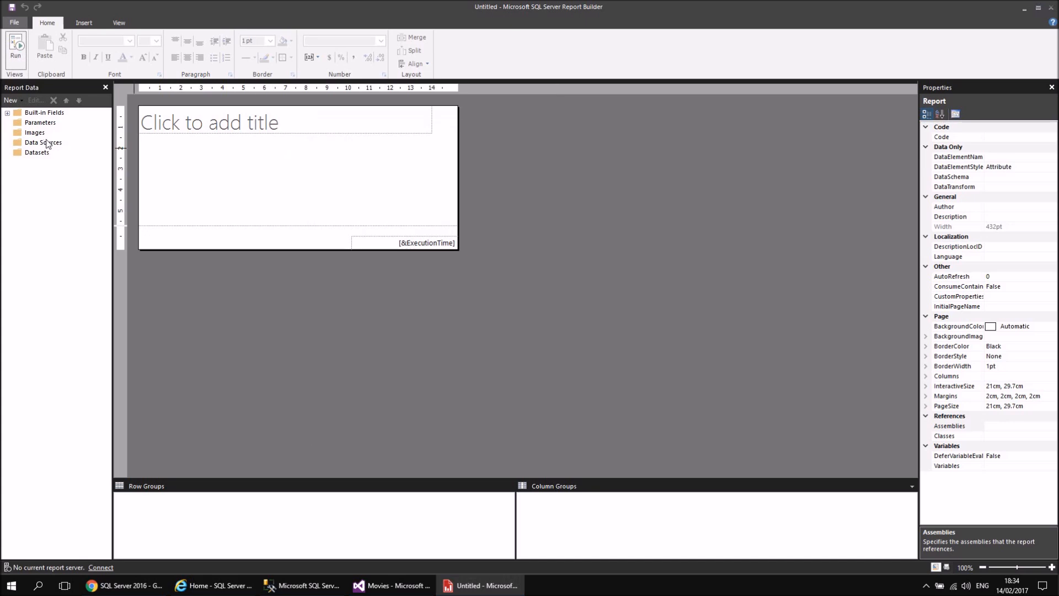
click(101, 567)
click(625, 295)
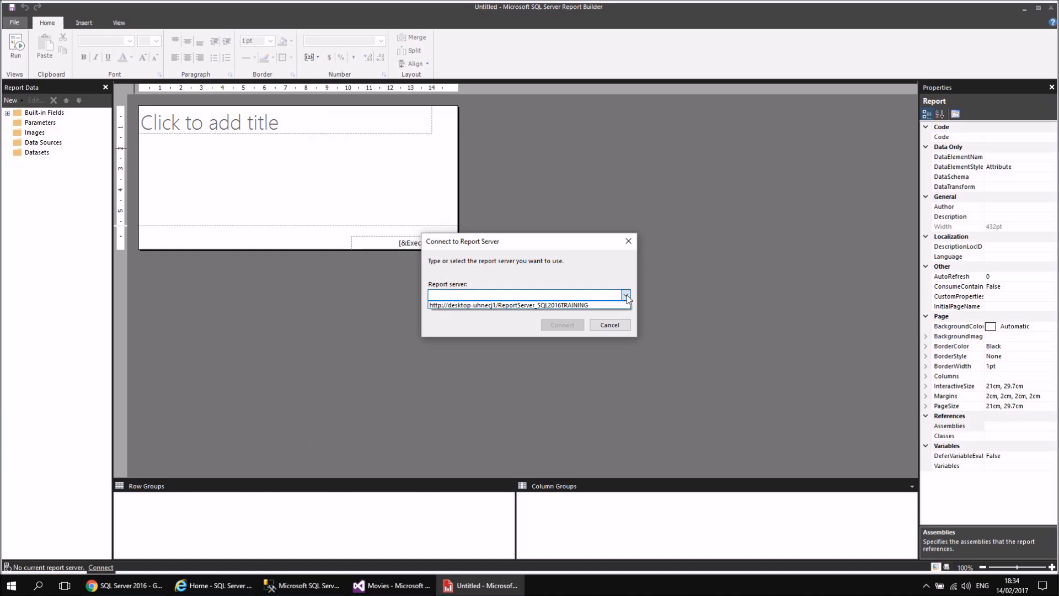
click(565, 305)
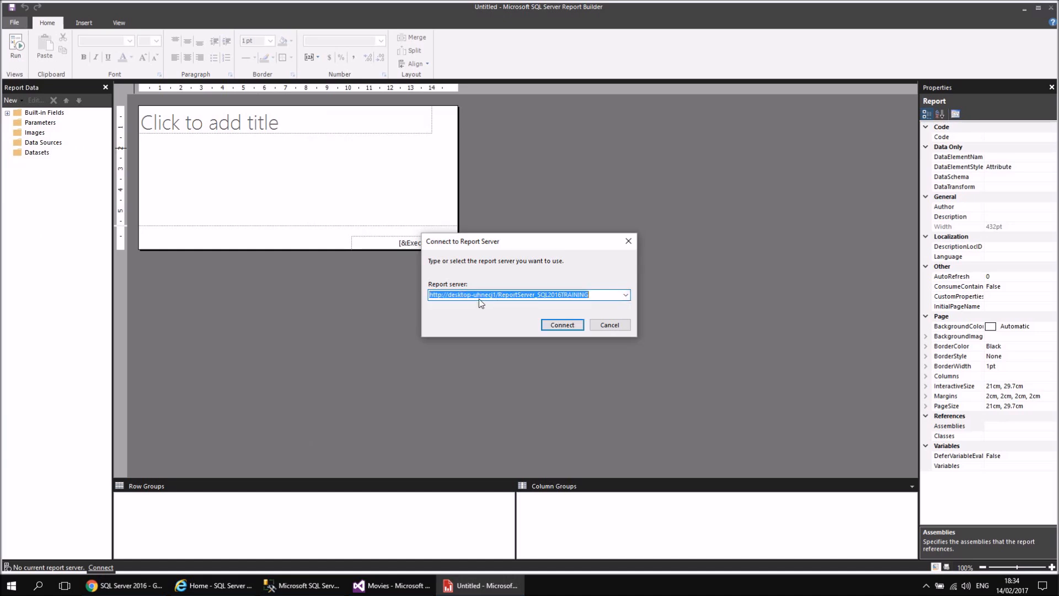
click(562, 329)
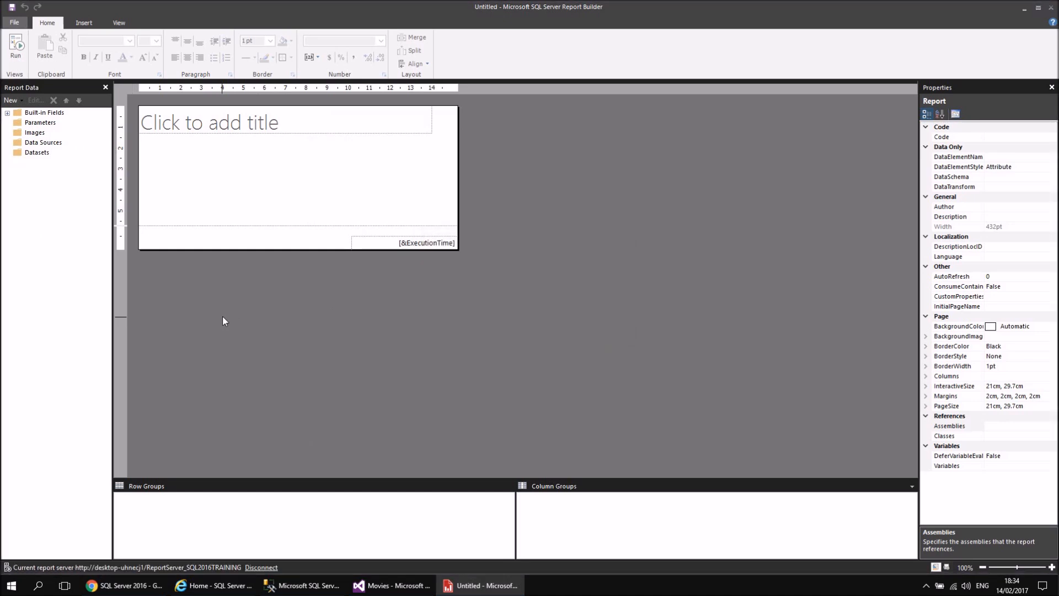
- Add a data source to the report that uses the shared connection MoviesShared from the server's Data Sources folder
right_click(34, 143)
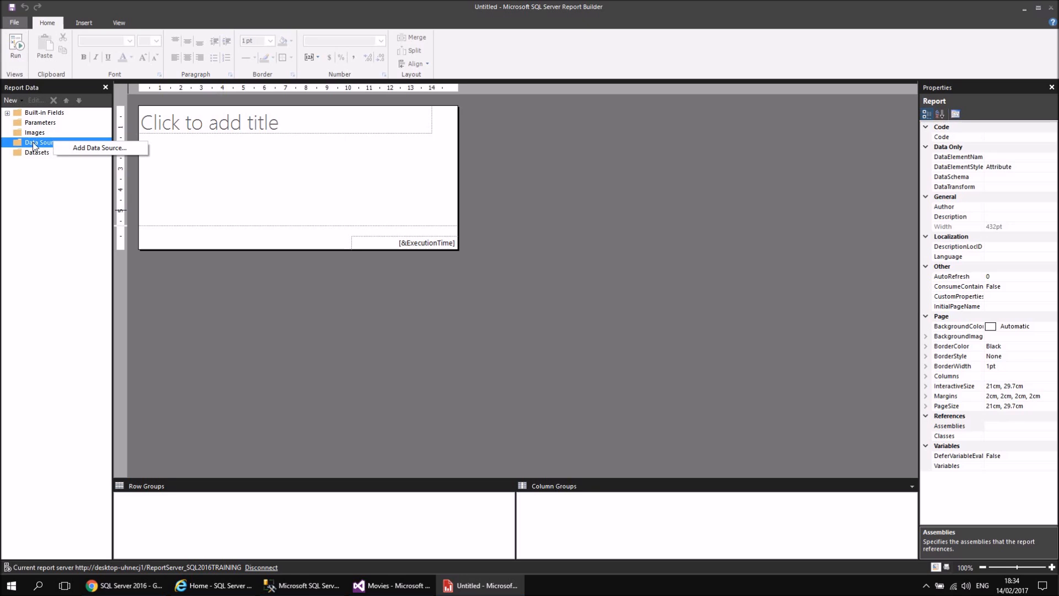
click(90, 149)
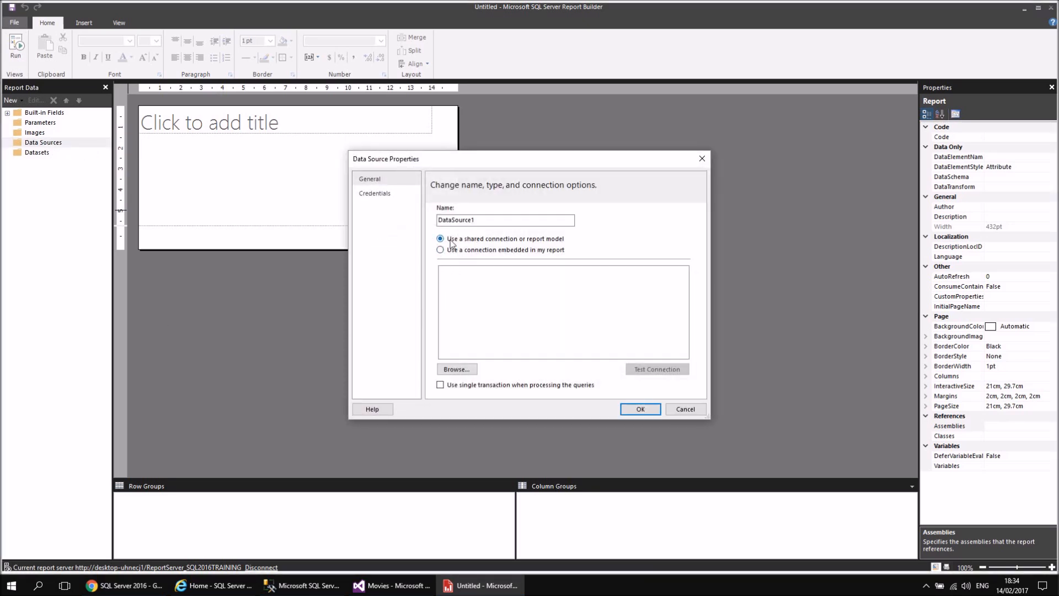
click(459, 370)
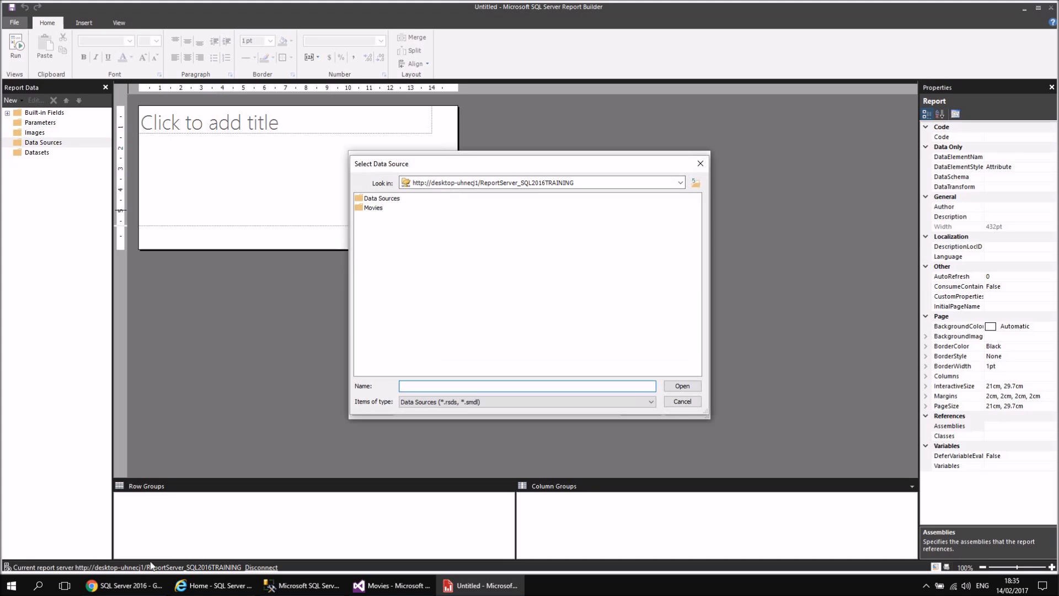
double_click(377, 200)
double_click(387, 199)
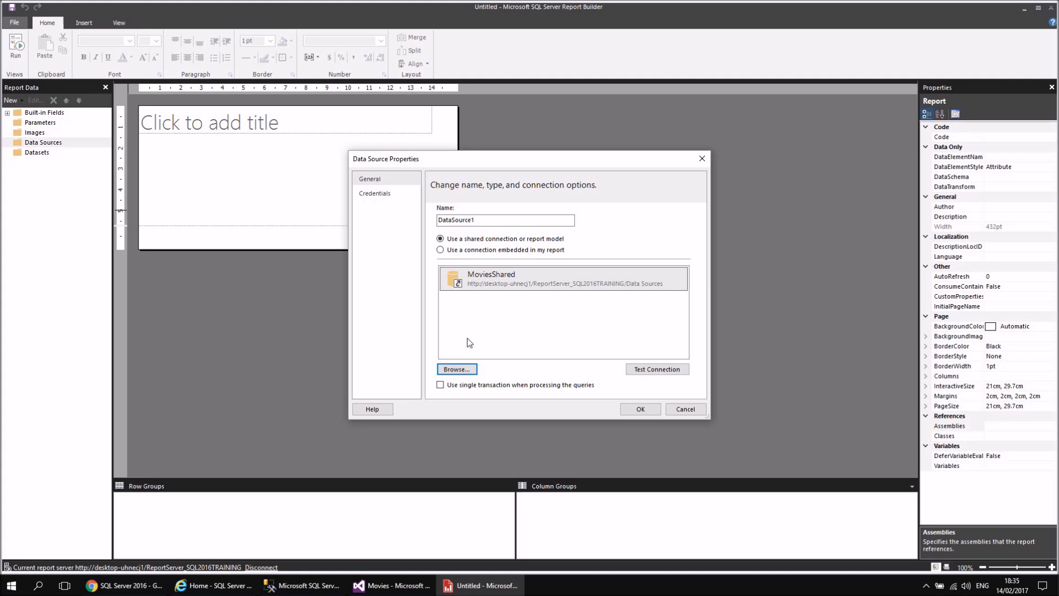
click(638, 409)
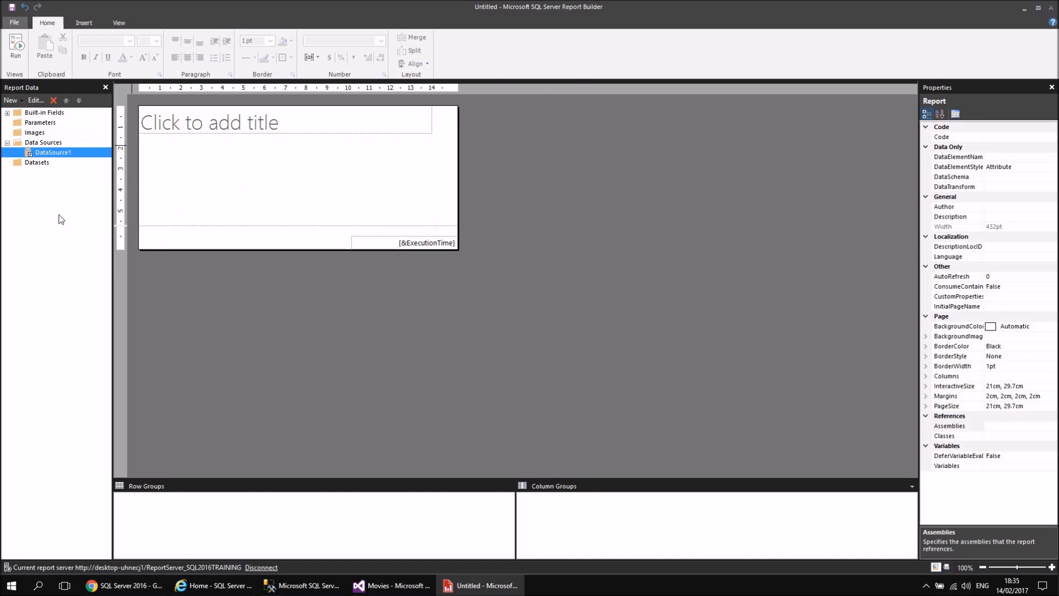
- Look at the query designer for a new dataset based on DataSource1, and cancel without creating the dataset
right_click(67, 154)
click(93, 161)
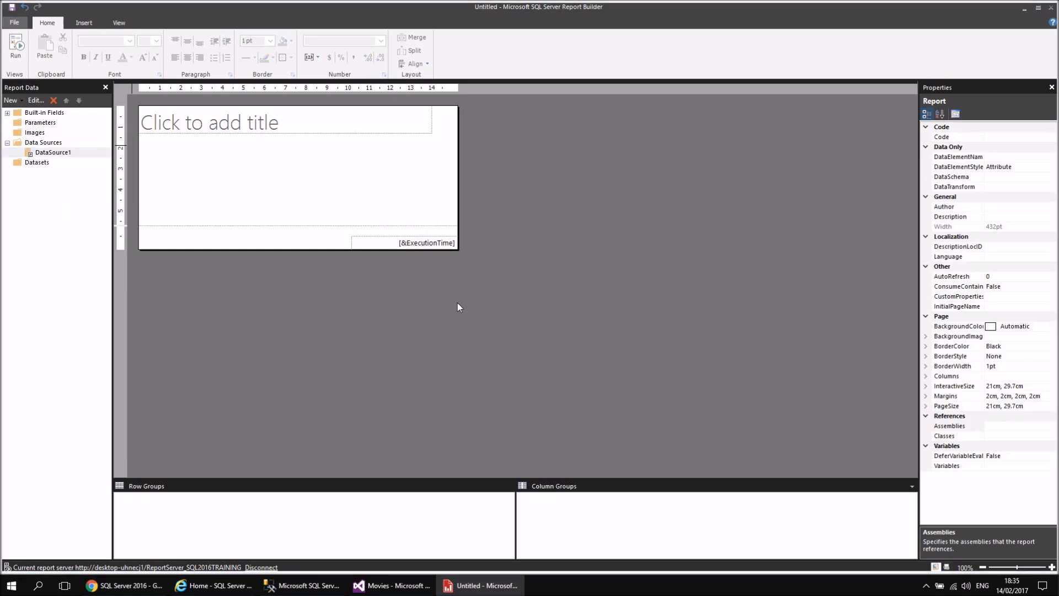
click(564, 419)
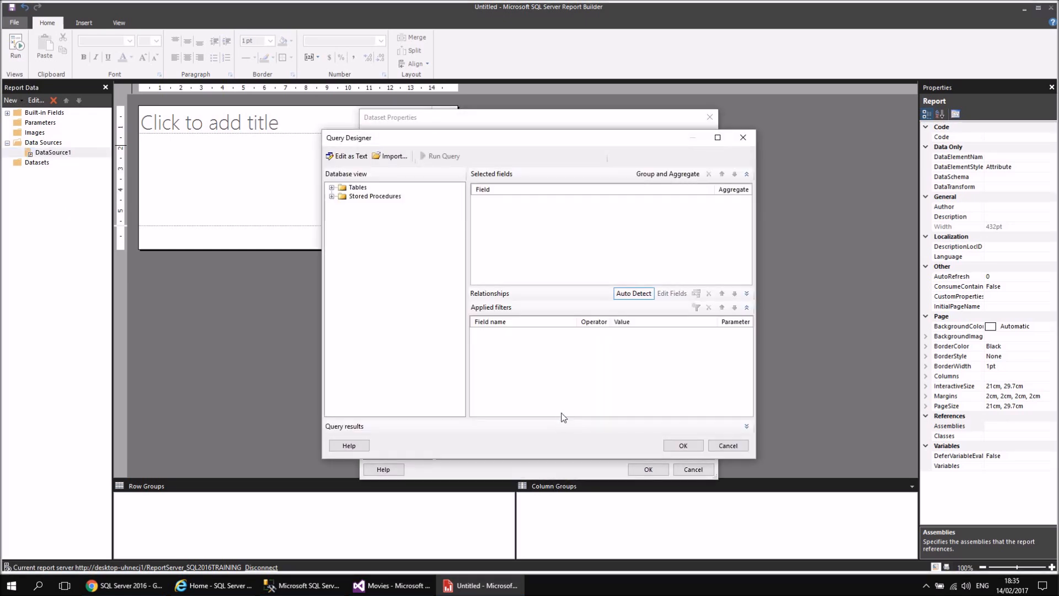
click(741, 447)
click(703, 470)
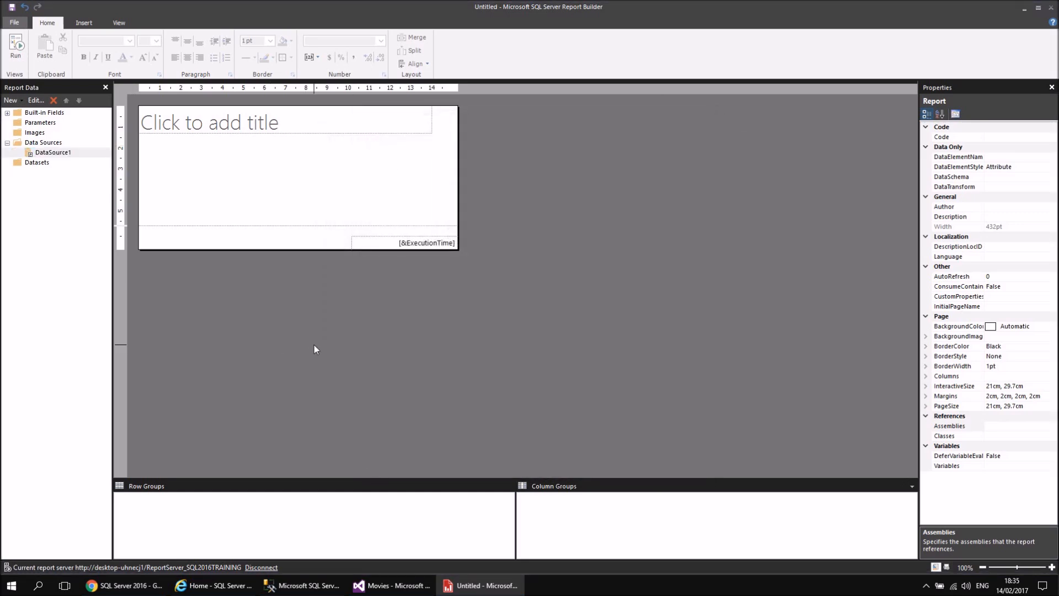